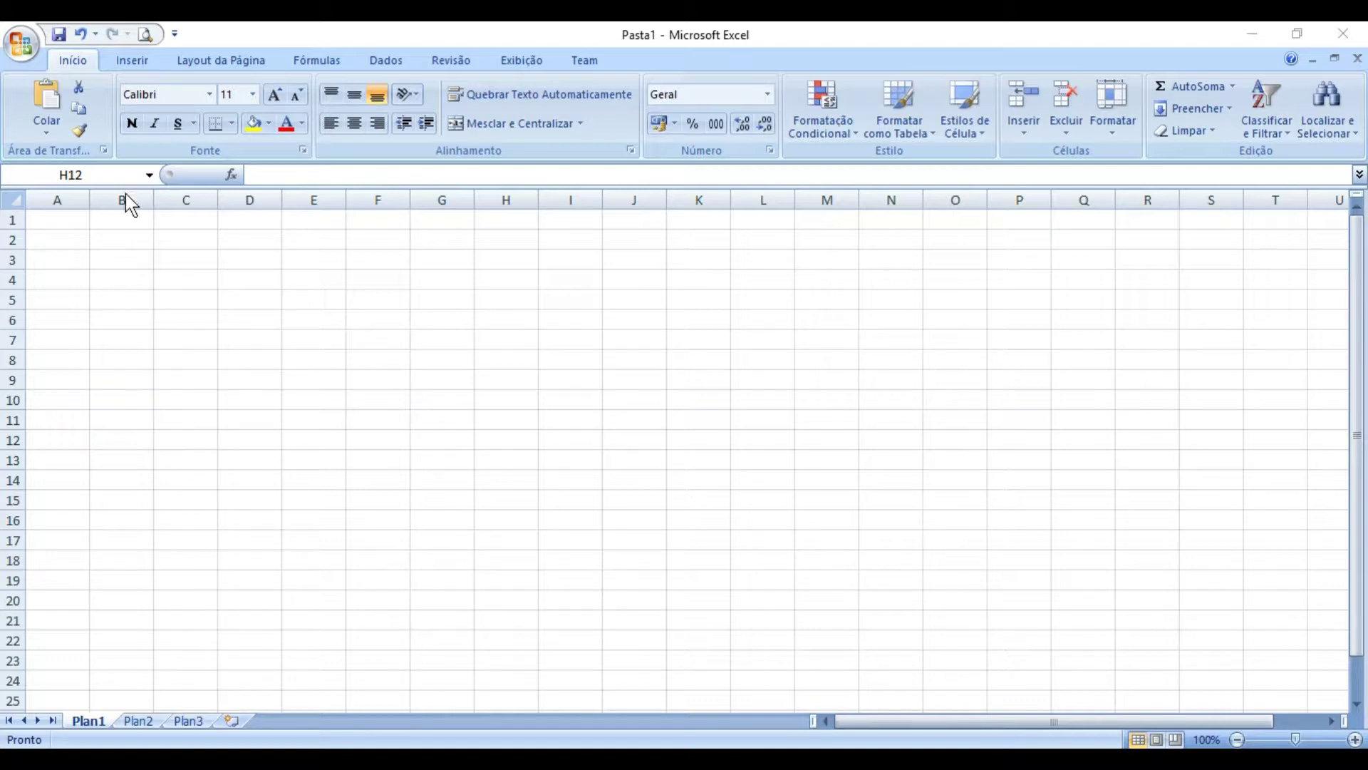
- Open the Inserir Imagem dialog from the Inserir tab
{"action": "left_click", "coordinate": [130, 63]}
{"action": "left_click", "coordinate": [129, 63]}
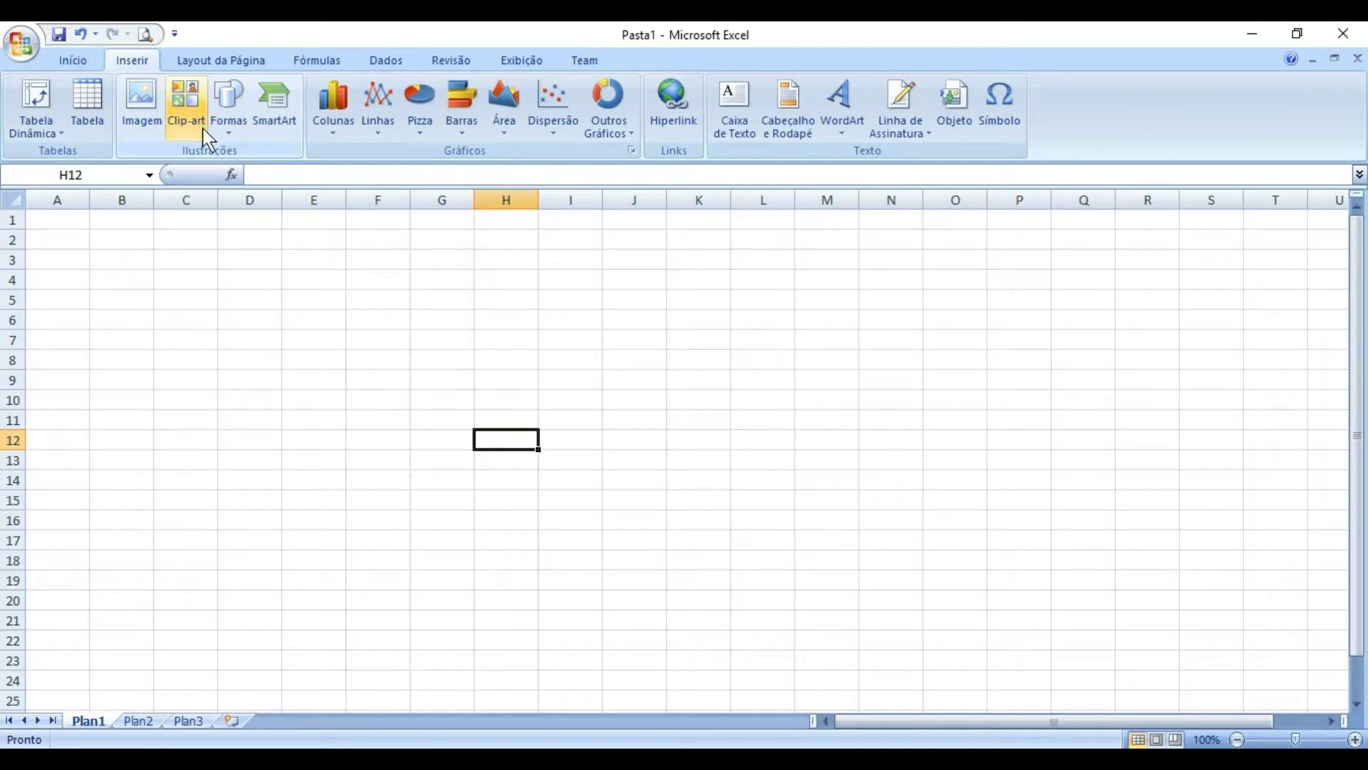
{"action": "left_click", "coordinate": [146, 111]}
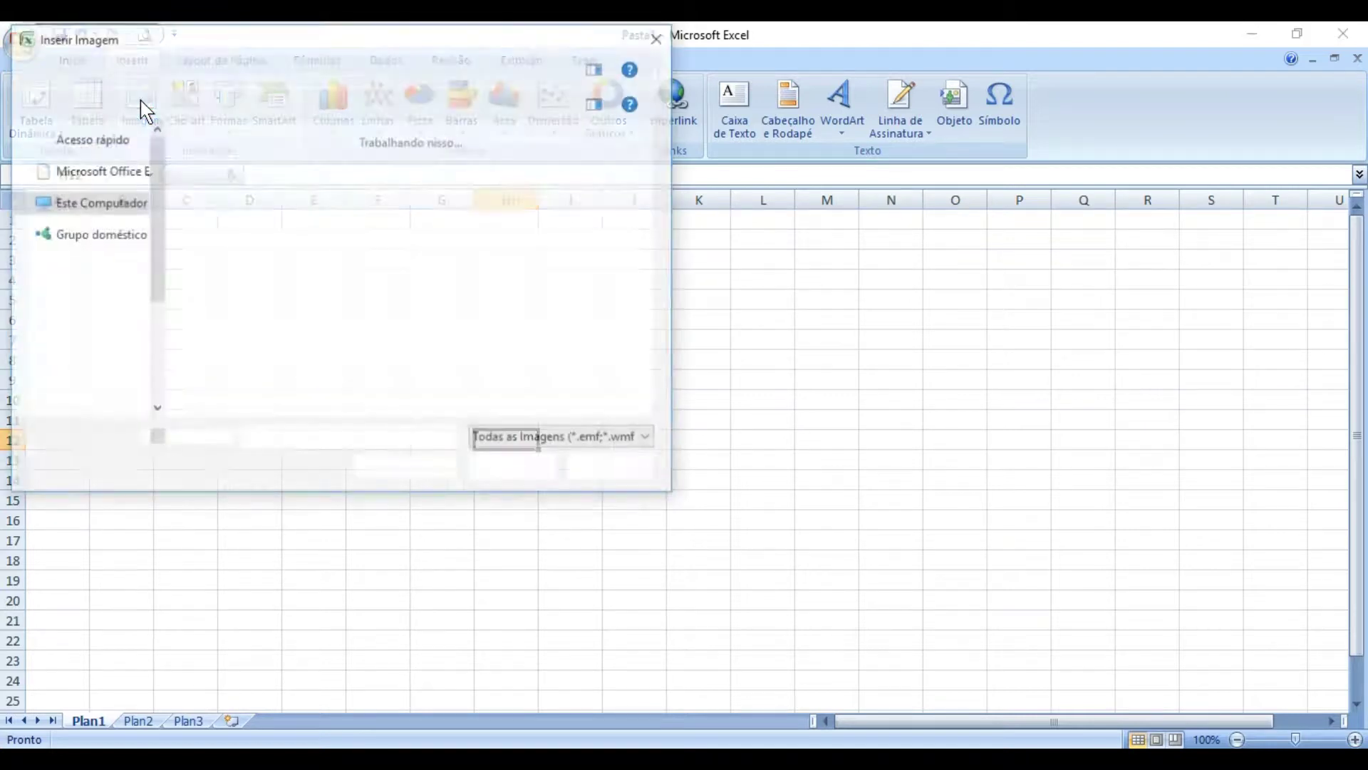
- Select the photo DSCN0058.JPG in the Fotos folder
{"action": "left_click_drag", "start_coordinate": [332, 49], "coordinate": [636, 164]}
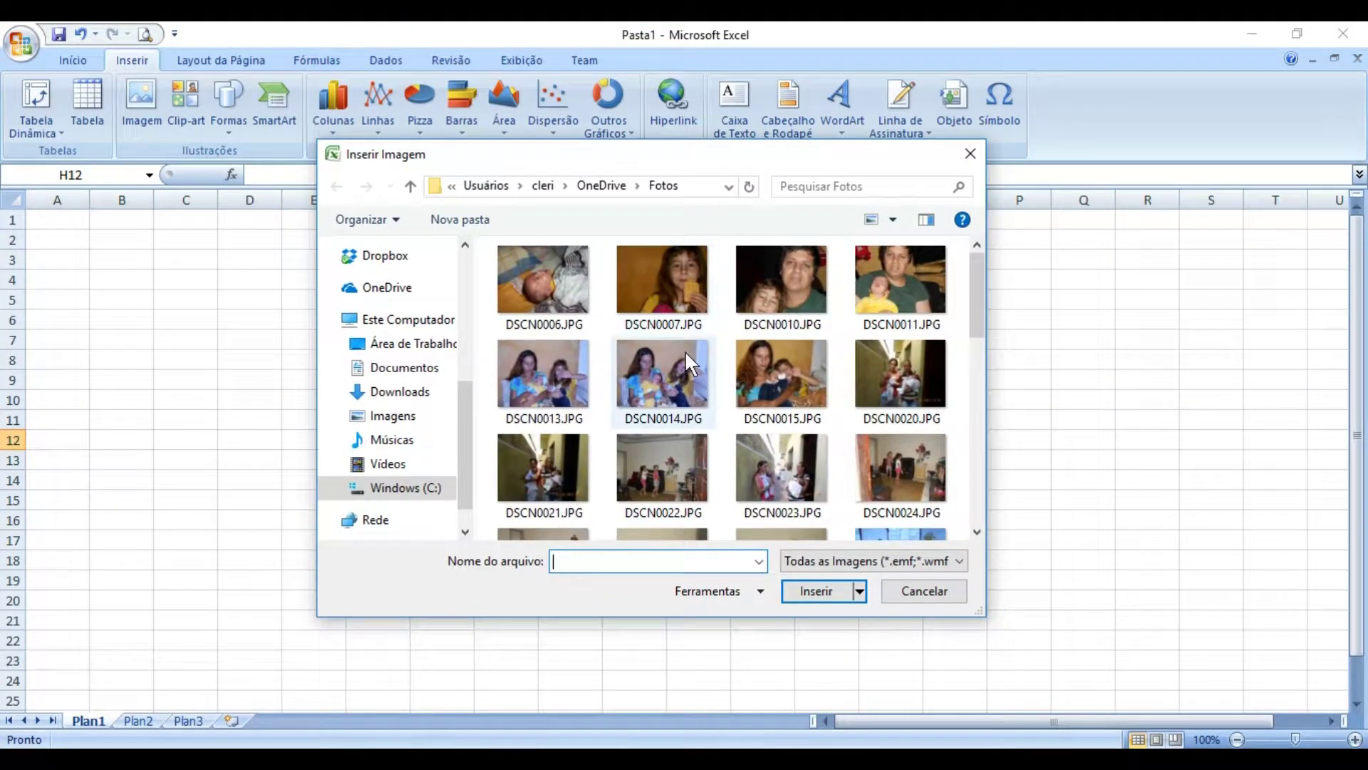
{"action": "scroll", "coordinate": [714, 320], "scroll_direction": "down", "scroll_amount": 10}
{"action": "scroll", "coordinate": [713, 321], "scroll_direction": "up", "scroll_amount": 3}
{"action": "scroll", "coordinate": [713, 322], "scroll_direction": "down", "scroll_amount": 3}
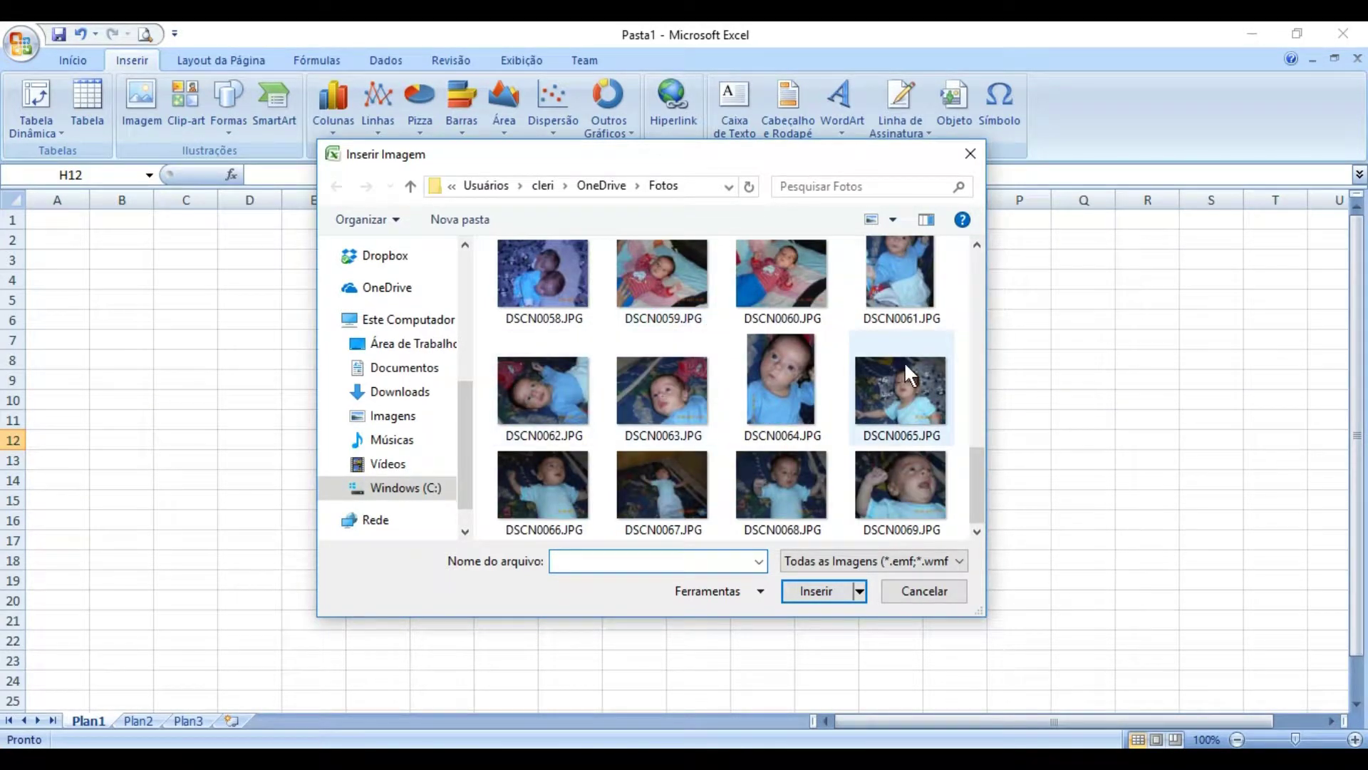
{"action": "left_click", "coordinate": [528, 268]}
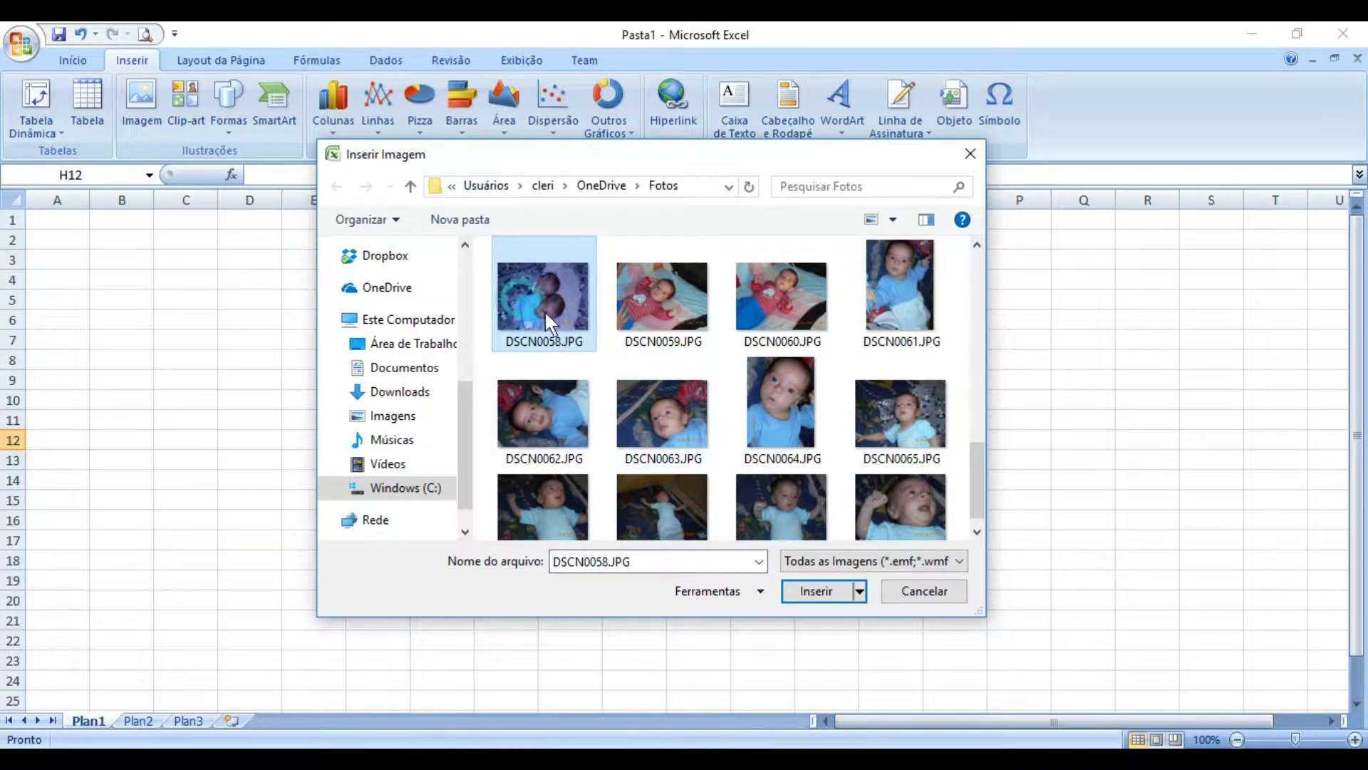
{"action": "left_click", "coordinate": [816, 592]}
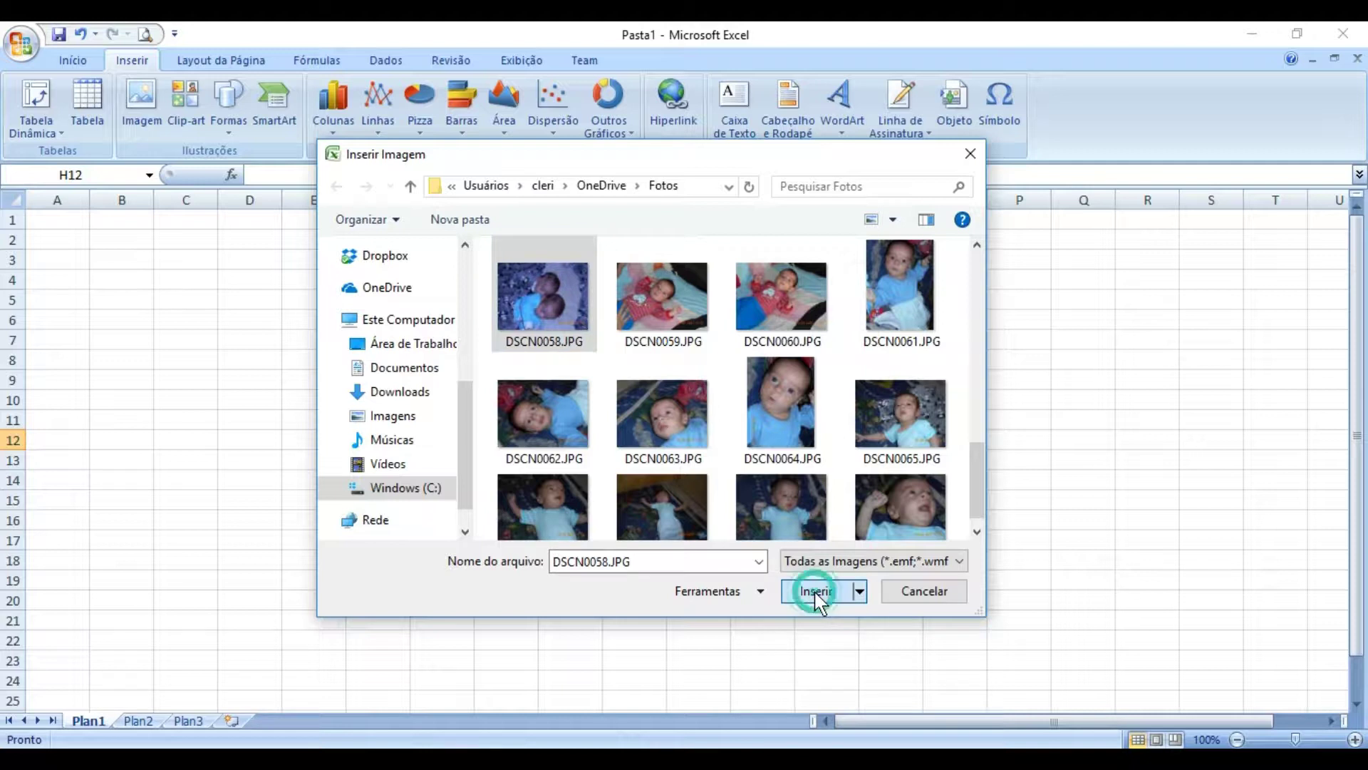
{"action": "left_click", "coordinate": [559, 314]}
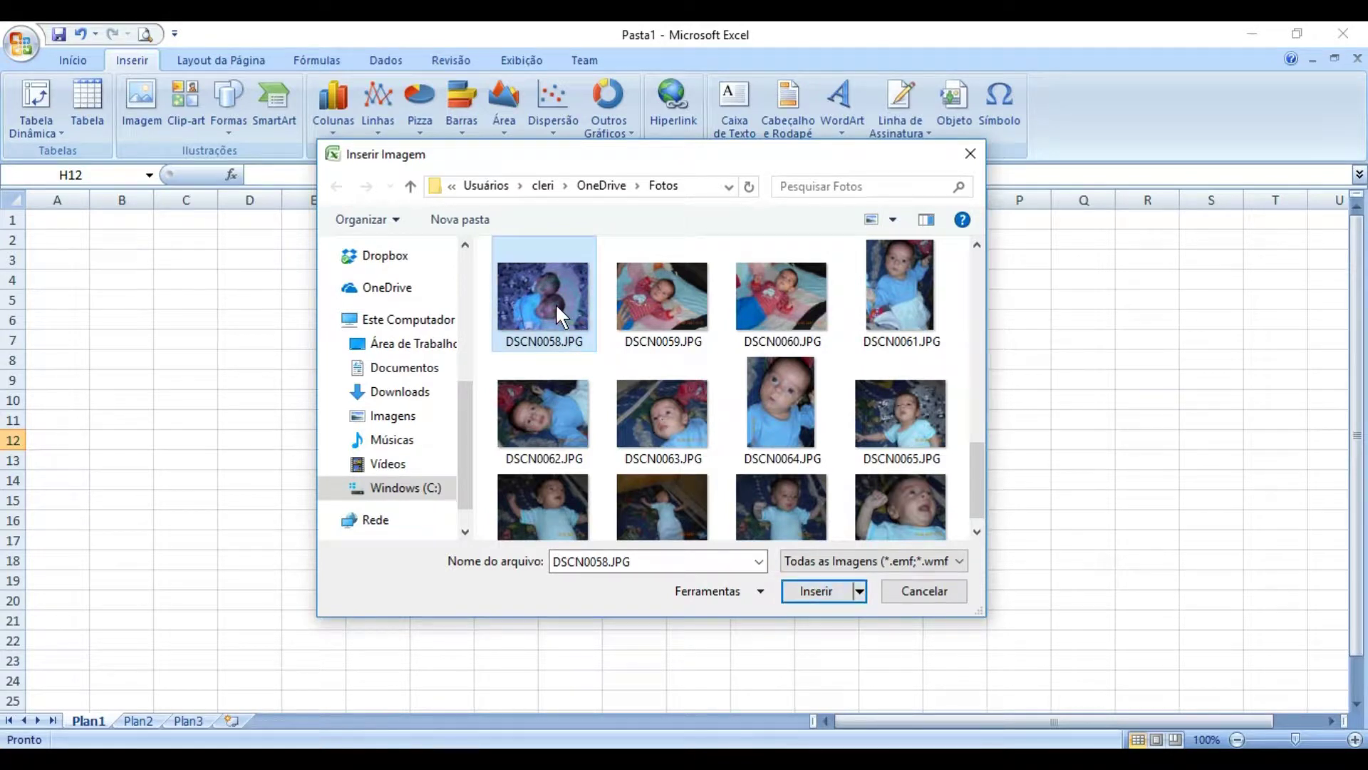
- Insert DSCN0058.JPG into the sheet and shift it toward the left
{"action": "left_click", "coordinate": [802, 591]}
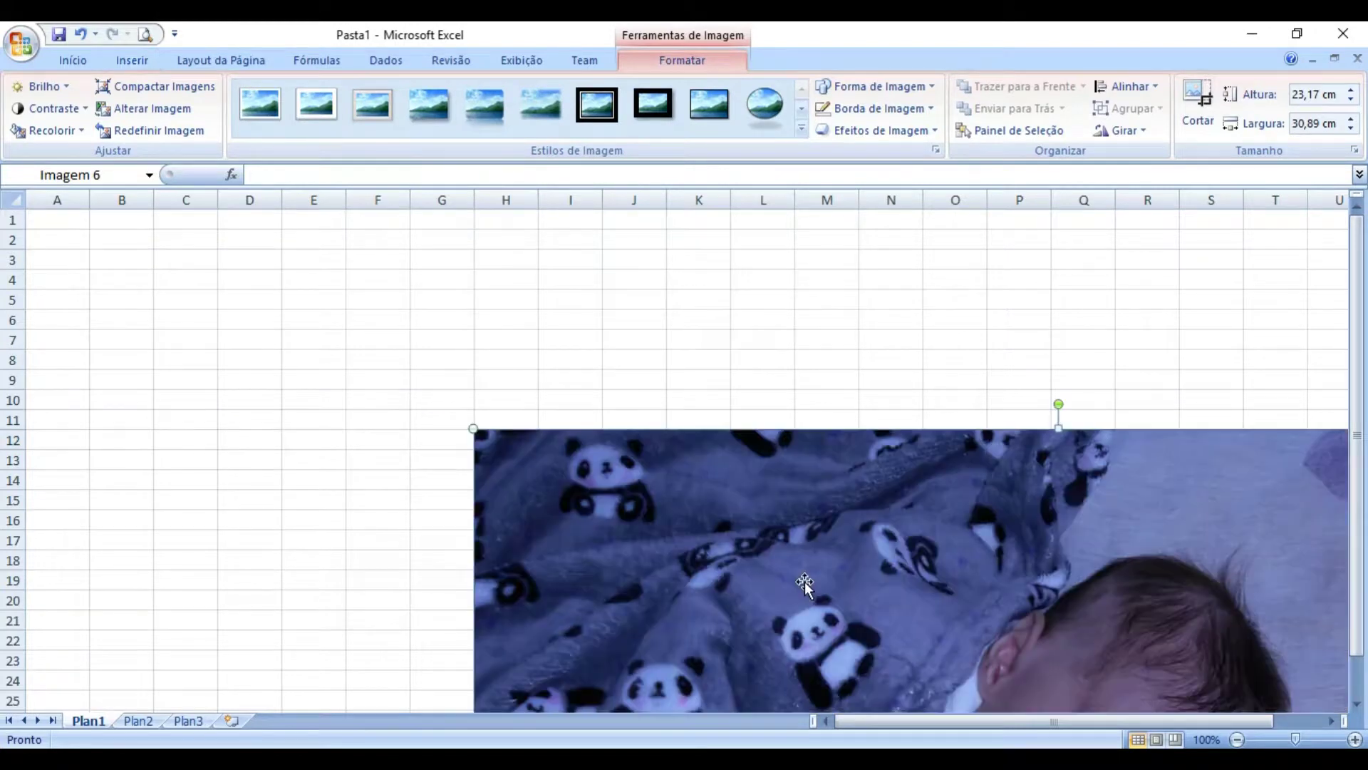
{"action": "left_click_drag", "start_coordinate": [675, 325], "coordinate": [677, 328]}
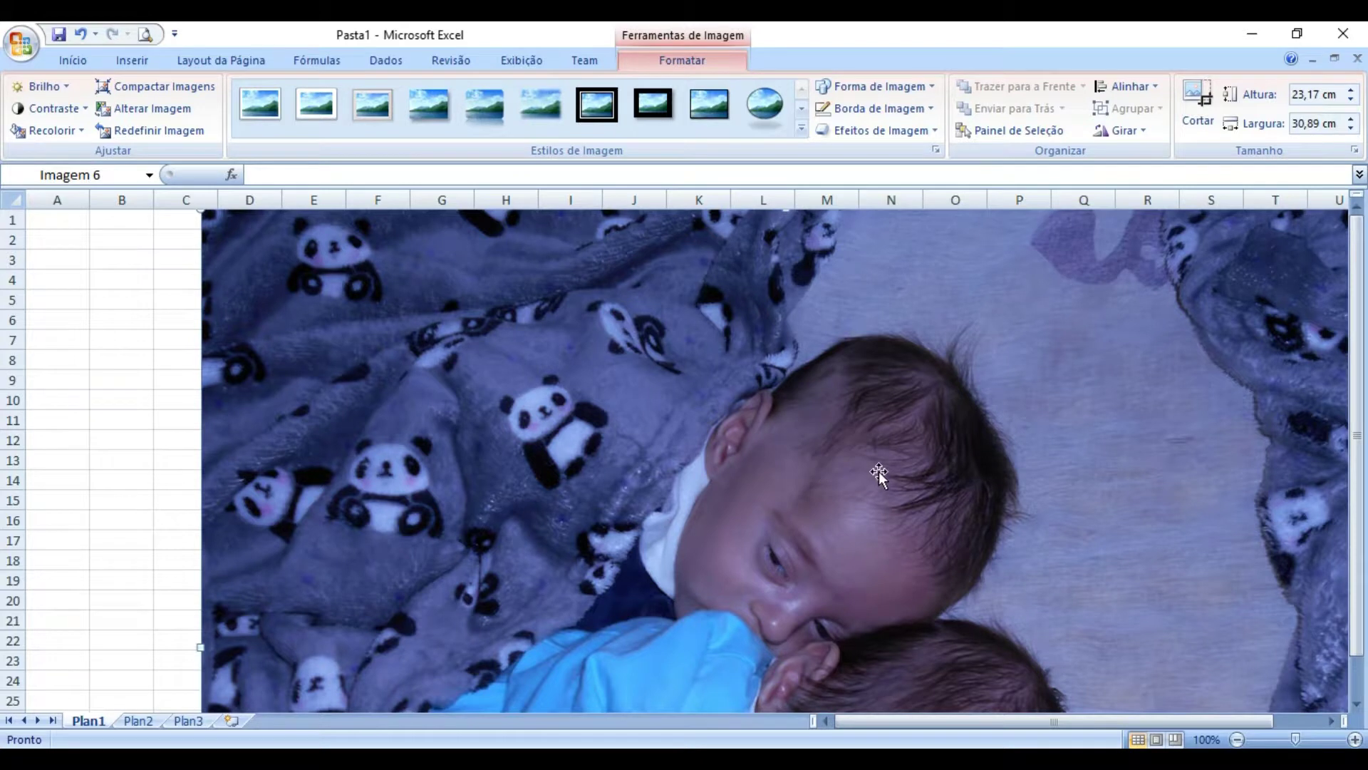
{"action": "scroll", "coordinate": [891, 470], "scroll_direction": "down", "scroll_amount": 7}
{"action": "left_click", "coordinate": [1131, 472]}
{"action": "left_click_drag", "start_coordinate": [946, 488], "coordinate": [771, 509]}
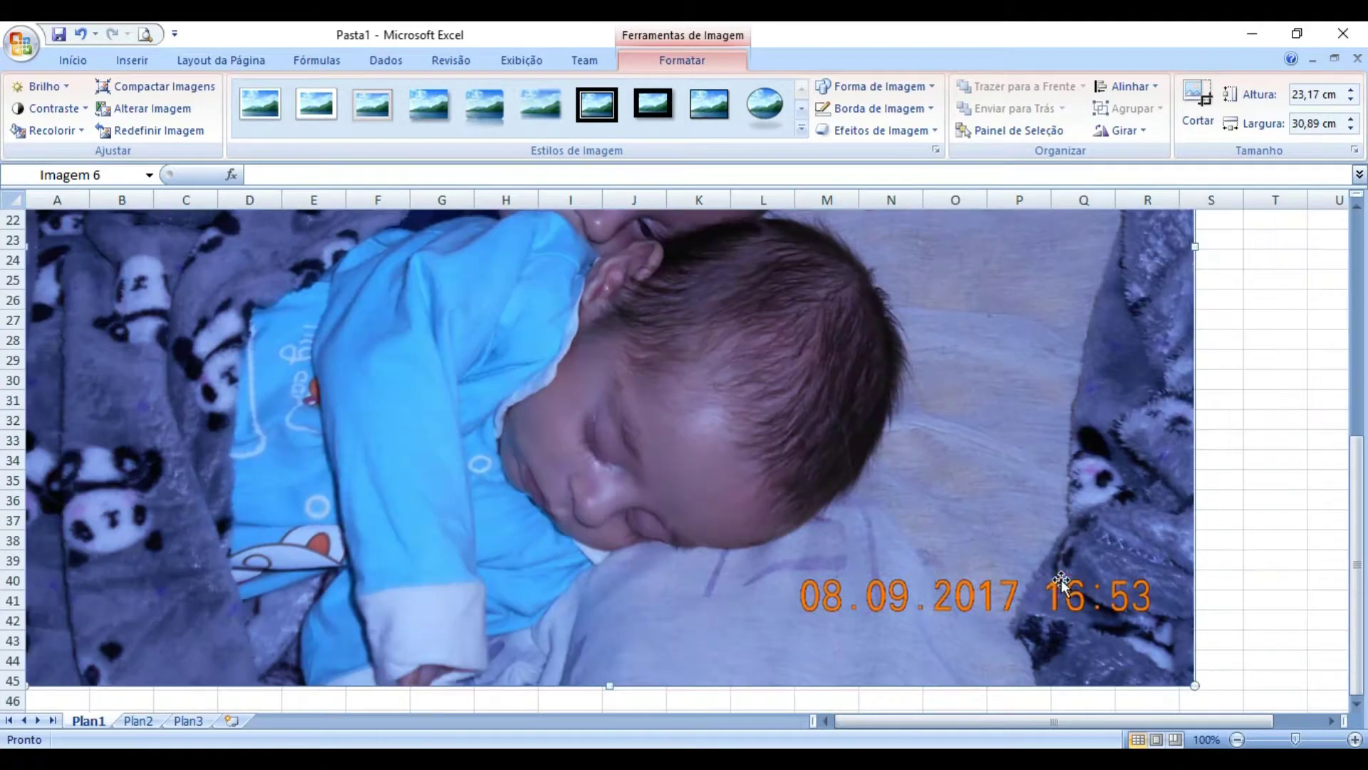
- Shrink the photo to 9,72 × 12,96 cm over columns E–L, rows 2–20
{"action": "left_click_drag", "start_coordinate": [1195, 687], "coordinate": [776, 370]}
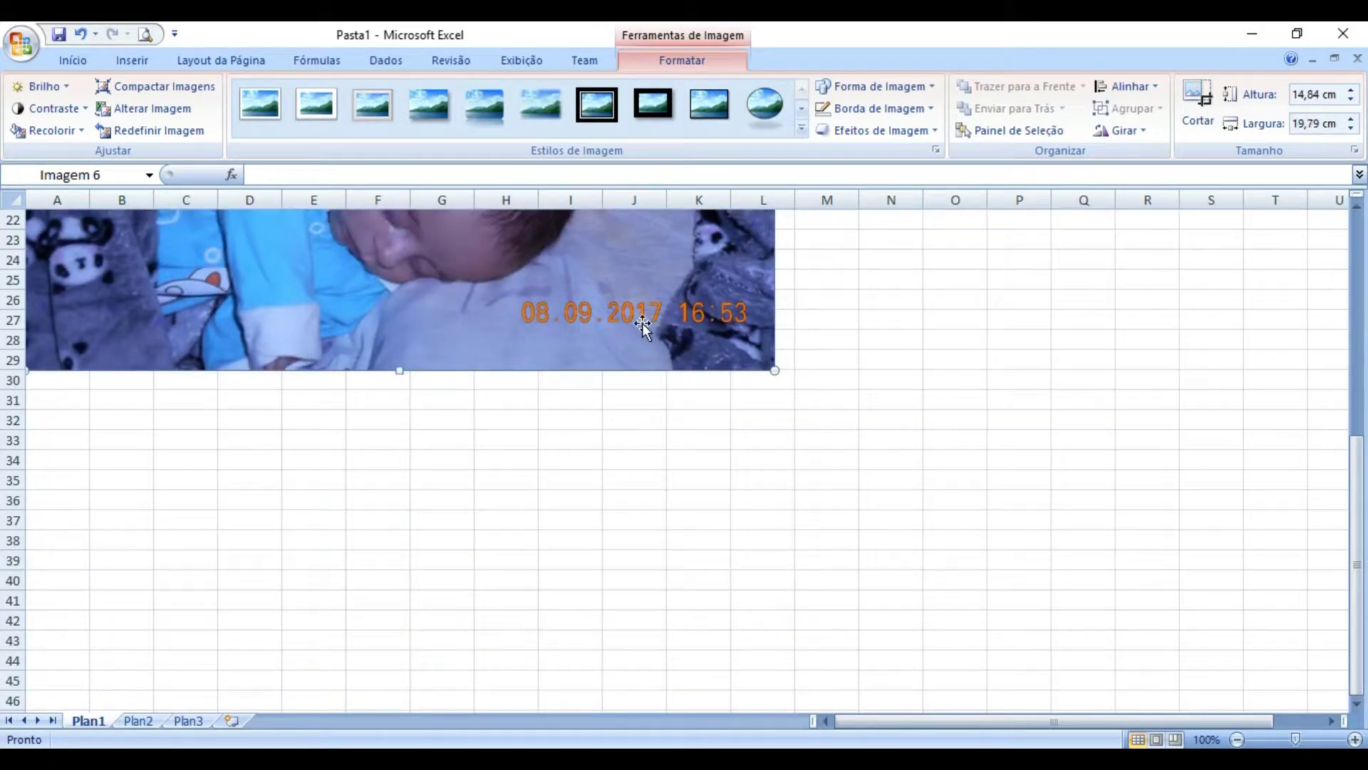
{"action": "scroll", "coordinate": [643, 326], "scroll_direction": "up", "scroll_amount": 7}
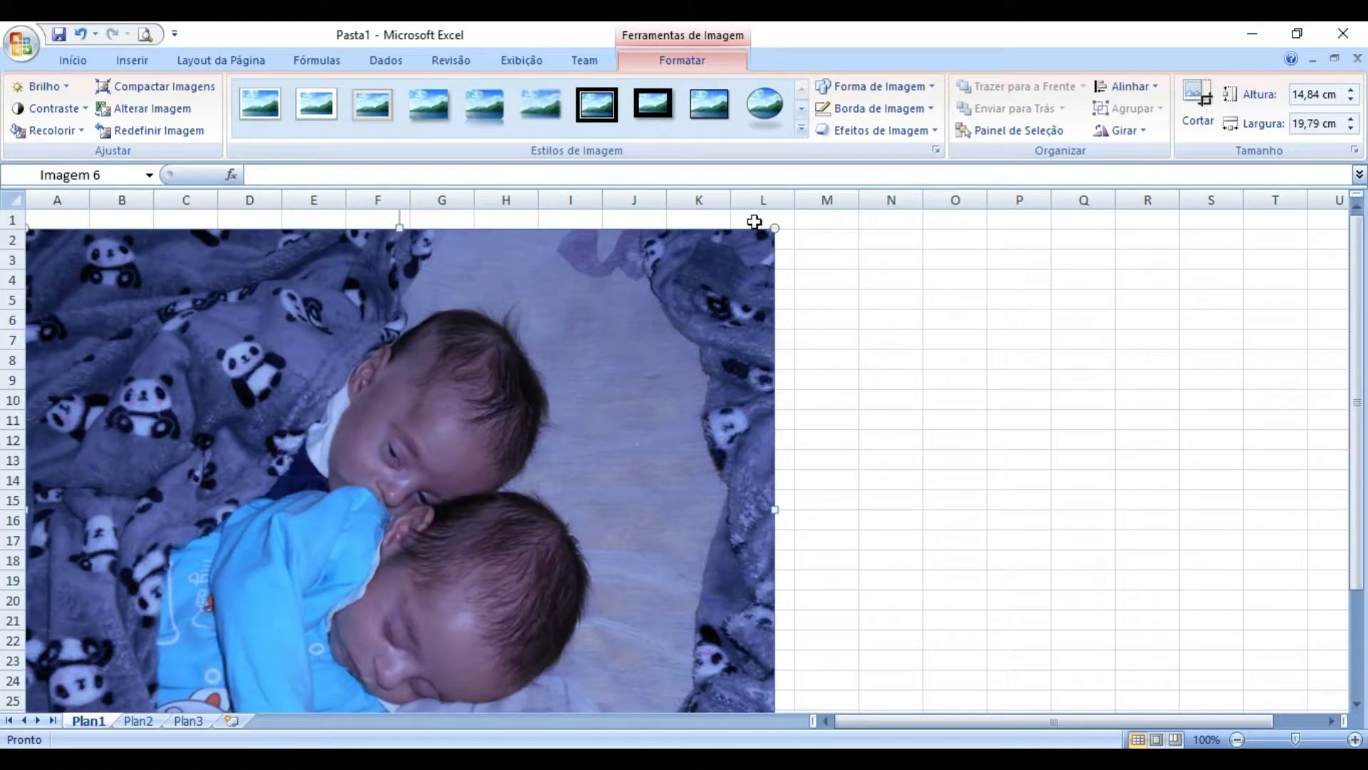
{"action": "scroll", "coordinate": [776, 598], "scroll_direction": "down", "scroll_amount": 3}
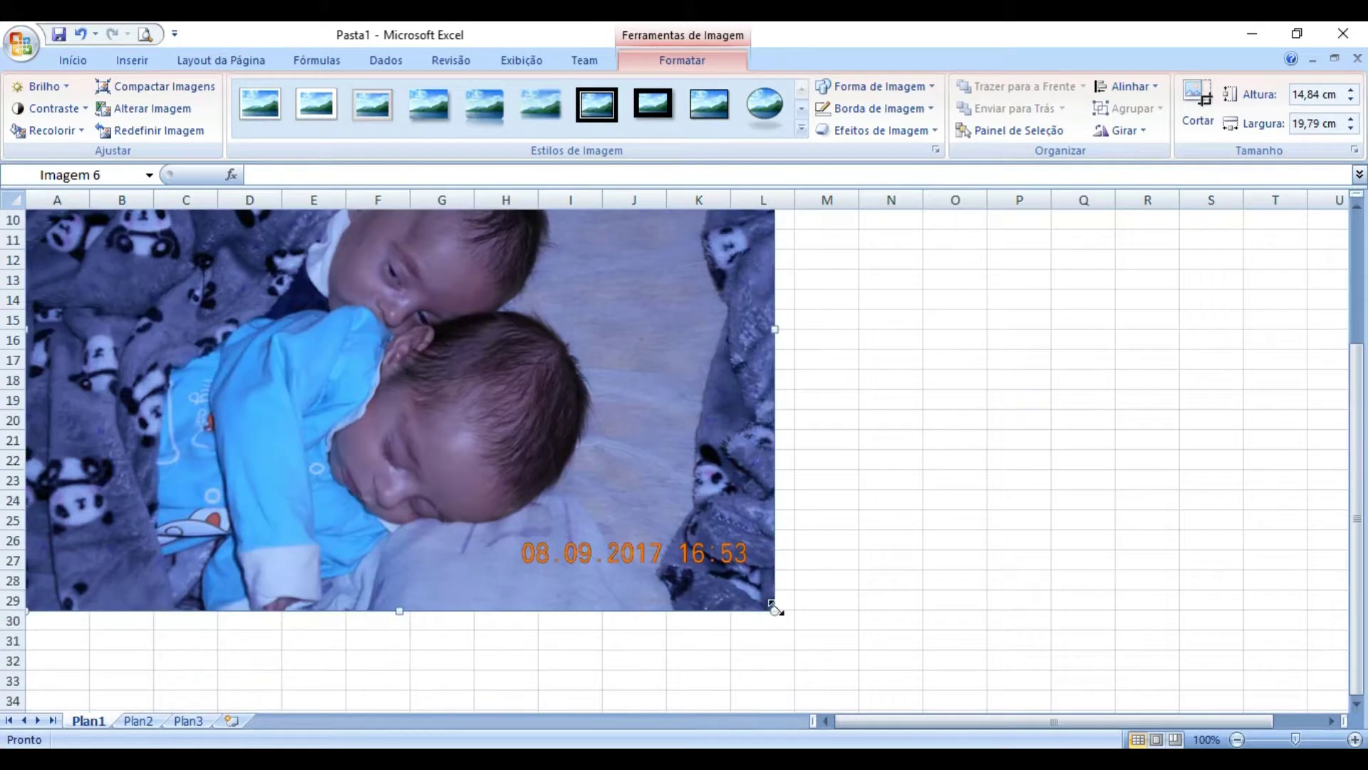
{"action": "left_click_drag", "start_coordinate": [775, 610], "coordinate": [653, 519]}
{"action": "left_click_drag", "start_coordinate": [531, 363], "coordinate": [651, 424]}
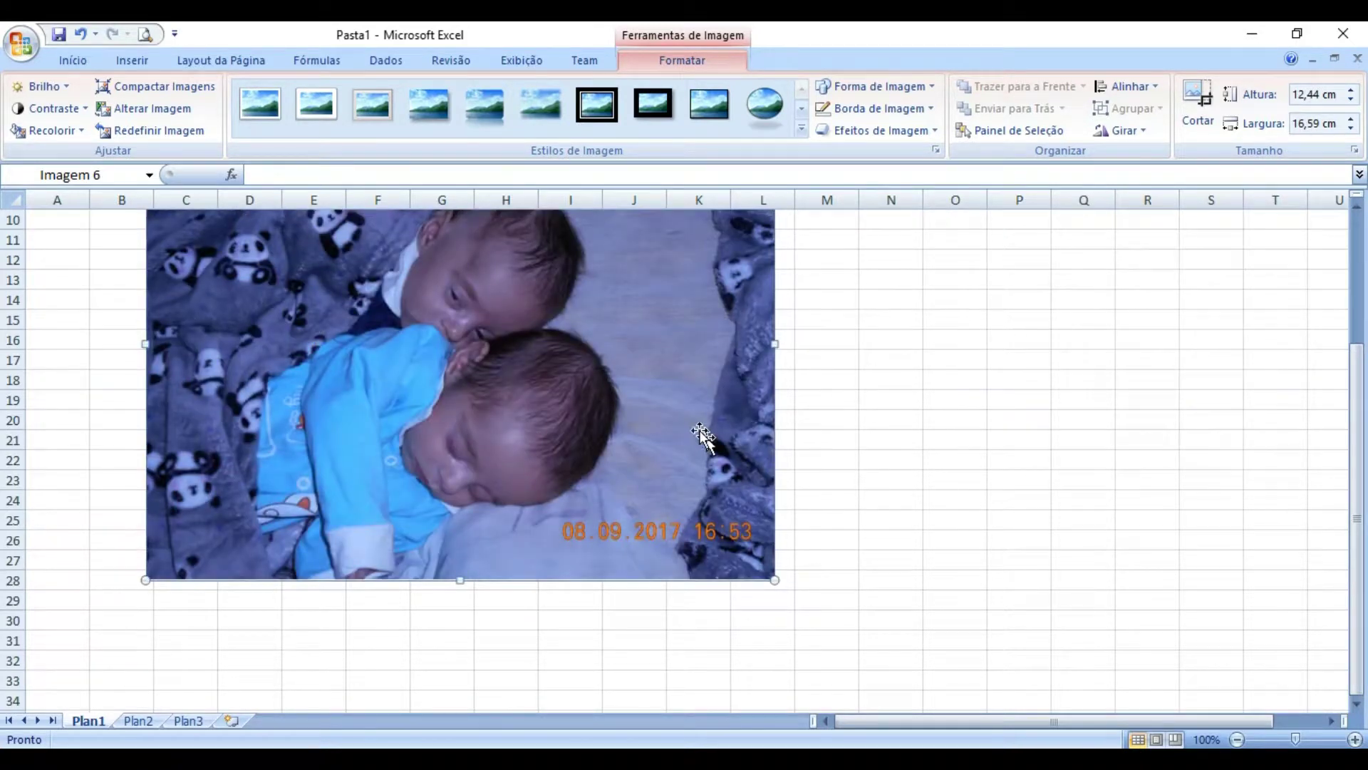
{"action": "scroll", "coordinate": [698, 427], "scroll_direction": "up", "scroll_amount": 3}
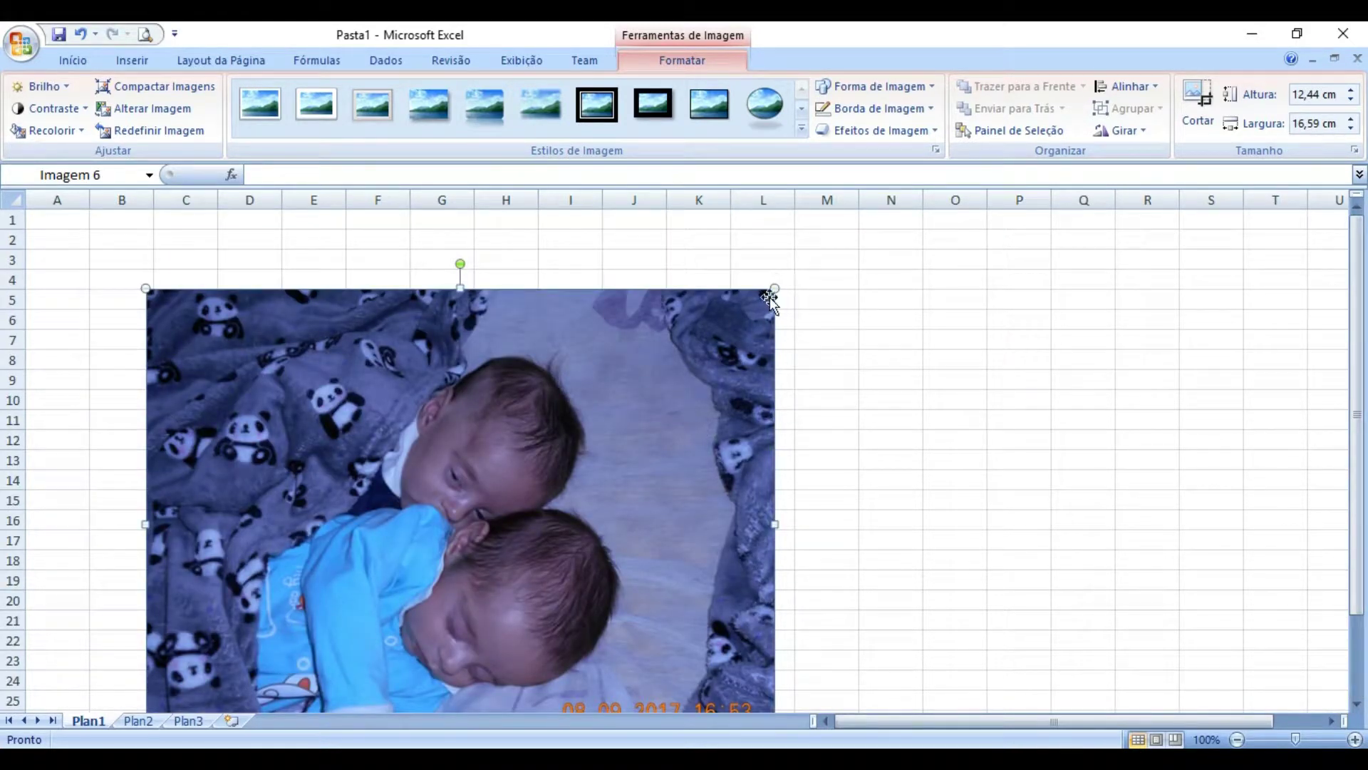
{"action": "left_click_drag", "start_coordinate": [775, 289], "coordinate": [637, 391]}
{"action": "left_click_drag", "start_coordinate": [570, 449], "coordinate": [652, 333]}
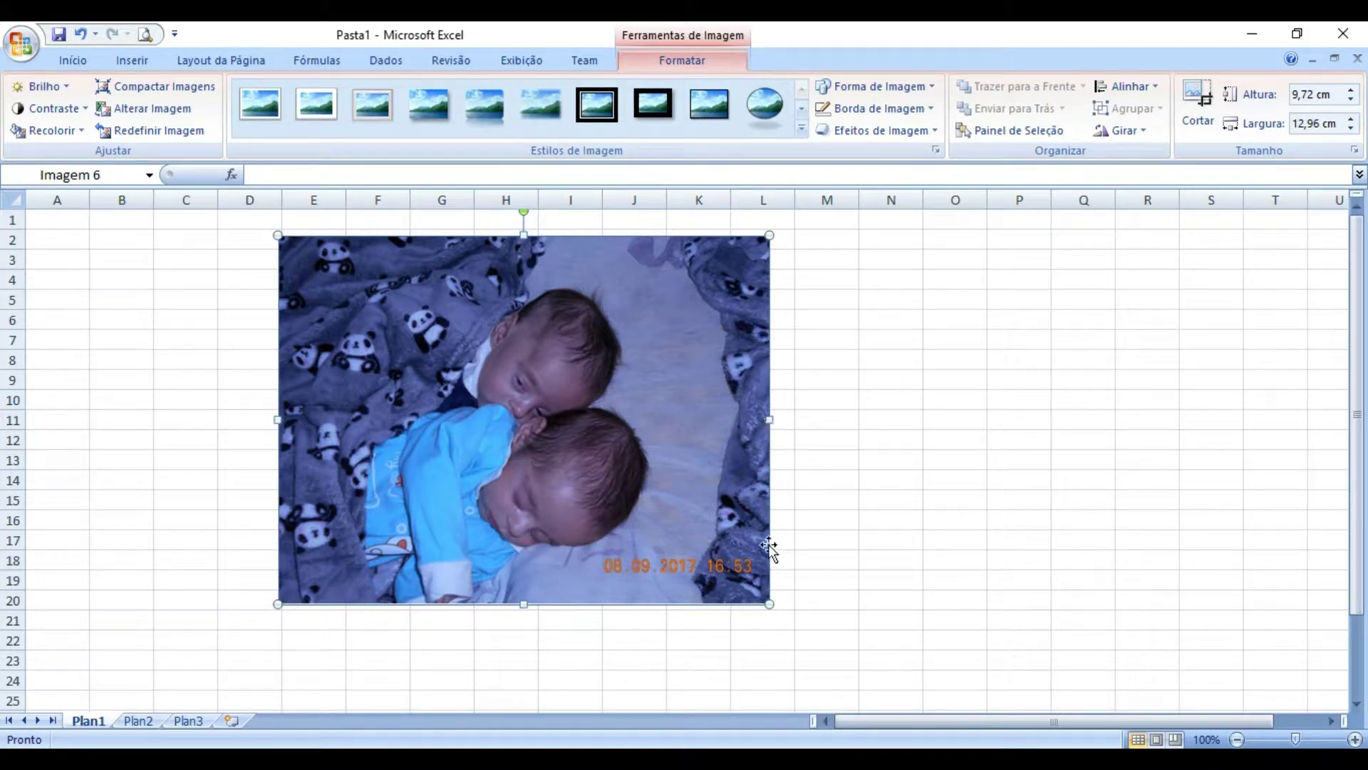
- Resize the photo to 7,9 × 10,53 cm, undoing the accidental stretches
{"action": "left_click_drag", "start_coordinate": [769, 603], "coordinate": [743, 583]}
{"action": "left_click_drag", "start_coordinate": [744, 406], "coordinate": [945, 423]}
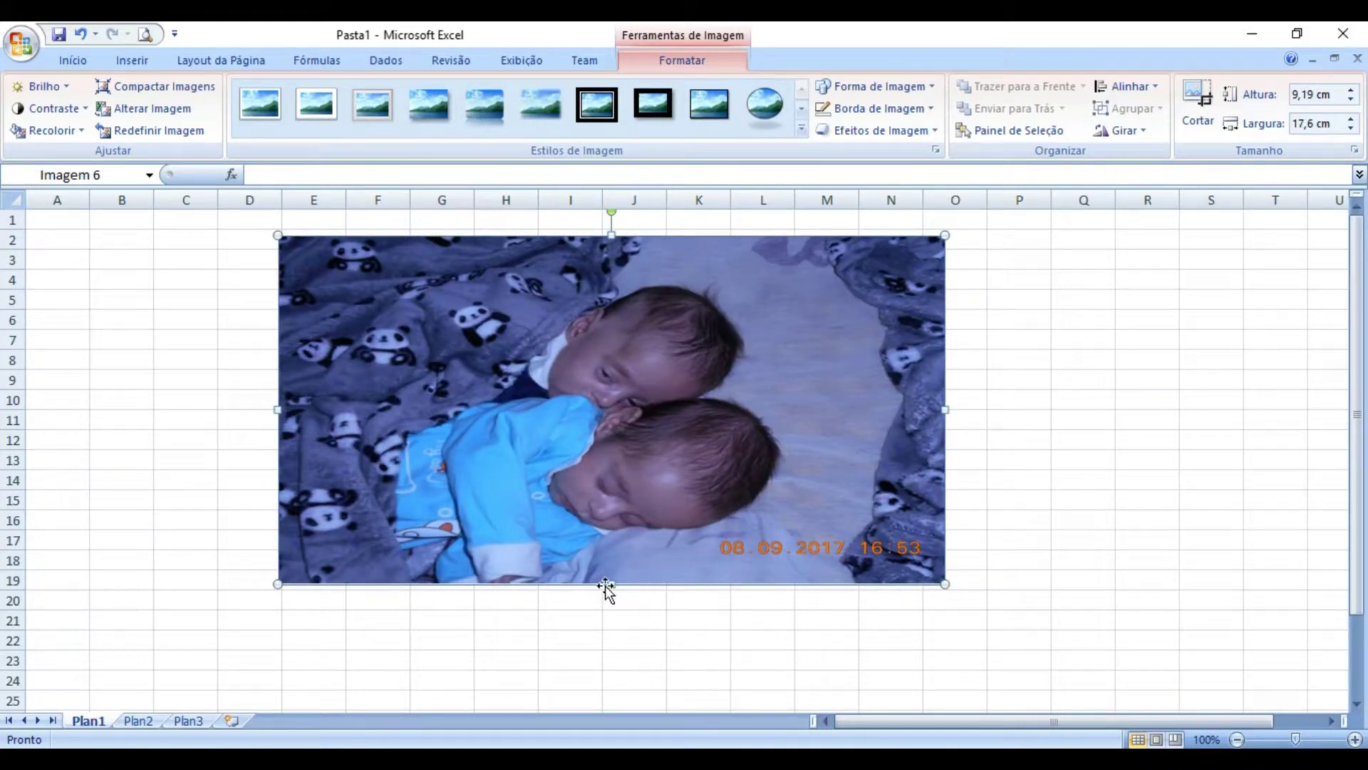
{"action": "left_click_drag", "start_coordinate": [612, 582], "coordinate": [611, 661]}
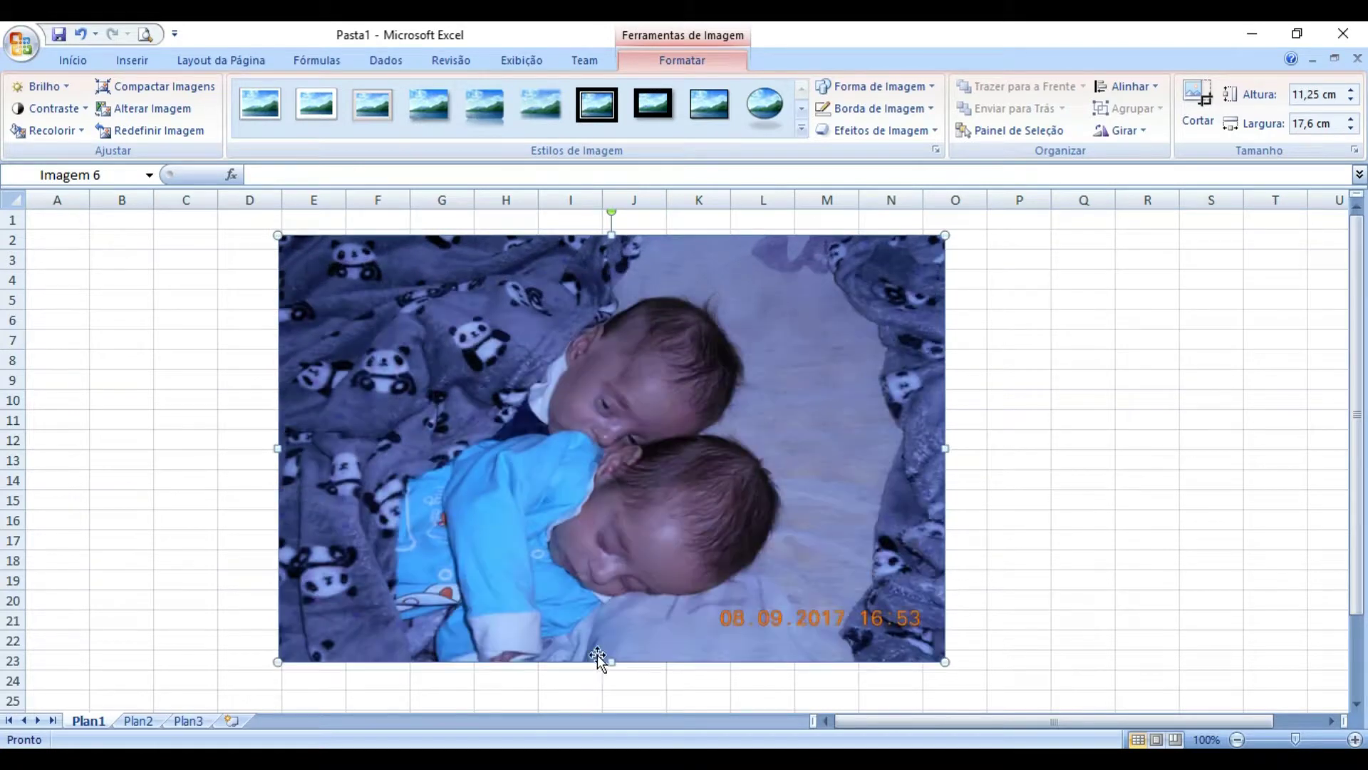
{"action": "key", "text": "ctrl+z"}
{"action": "key", "text": "ctrl+z"}
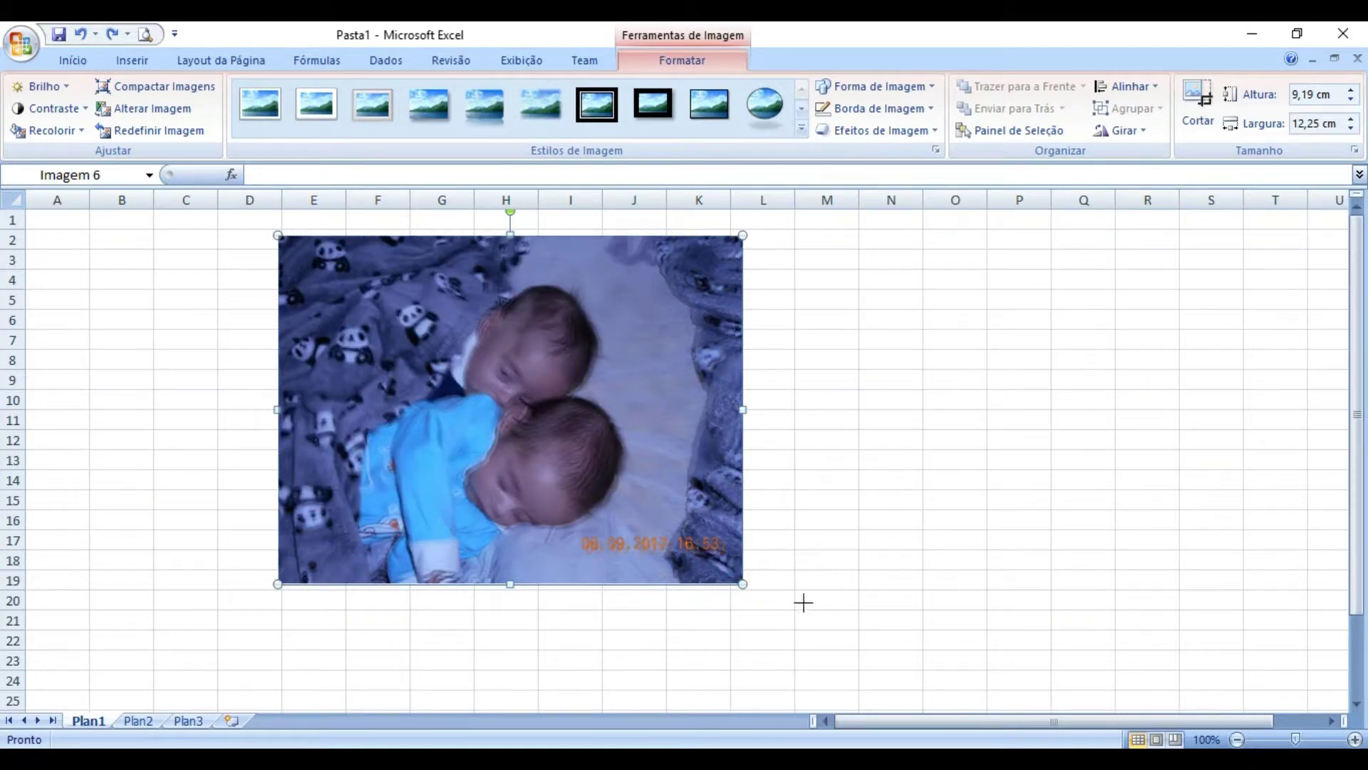
{"action": "left_click_drag", "start_coordinate": [803, 602], "coordinate": [828, 620]}
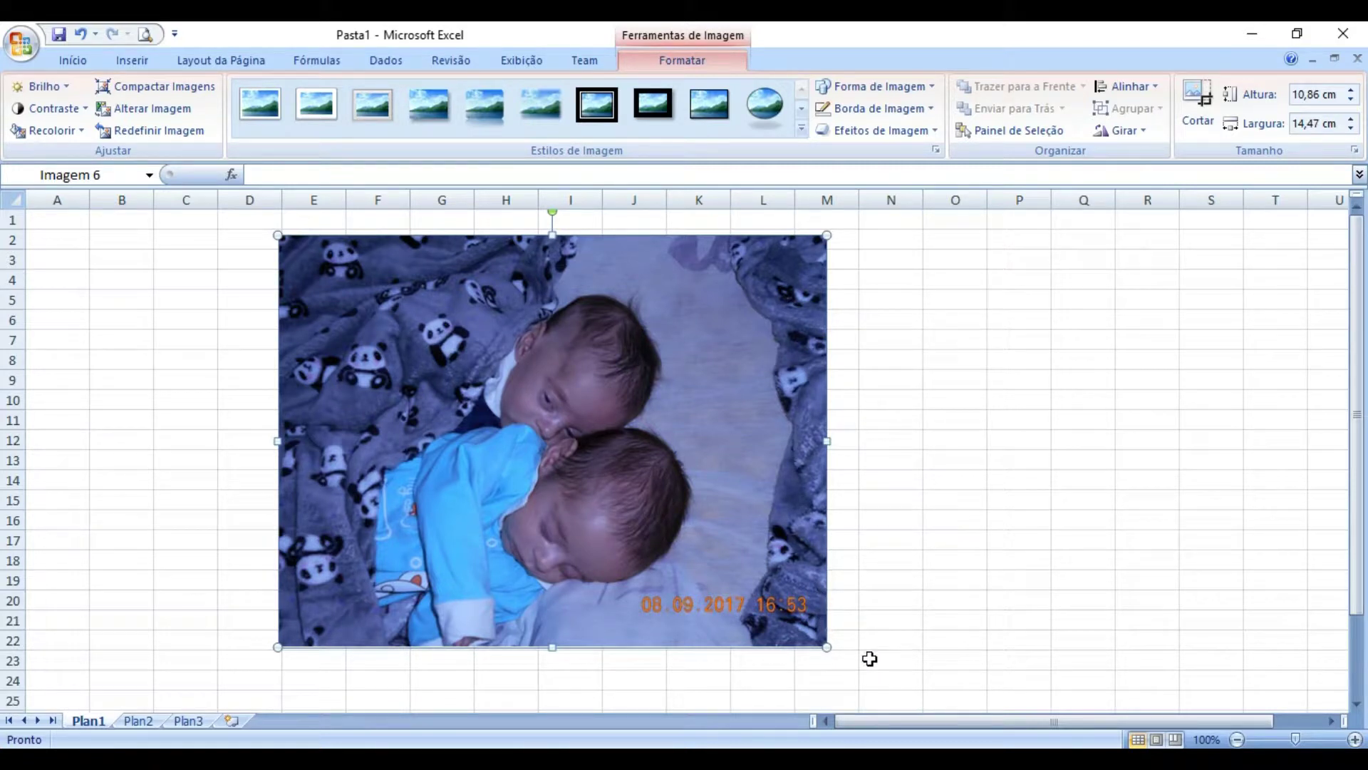
{"action": "left_click_drag", "start_coordinate": [775, 618], "coordinate": [678, 528]}
- Move the photo to the right side of the sheet, around columns O–T
{"action": "left_click_drag", "start_coordinate": [611, 403], "coordinate": [664, 398]}
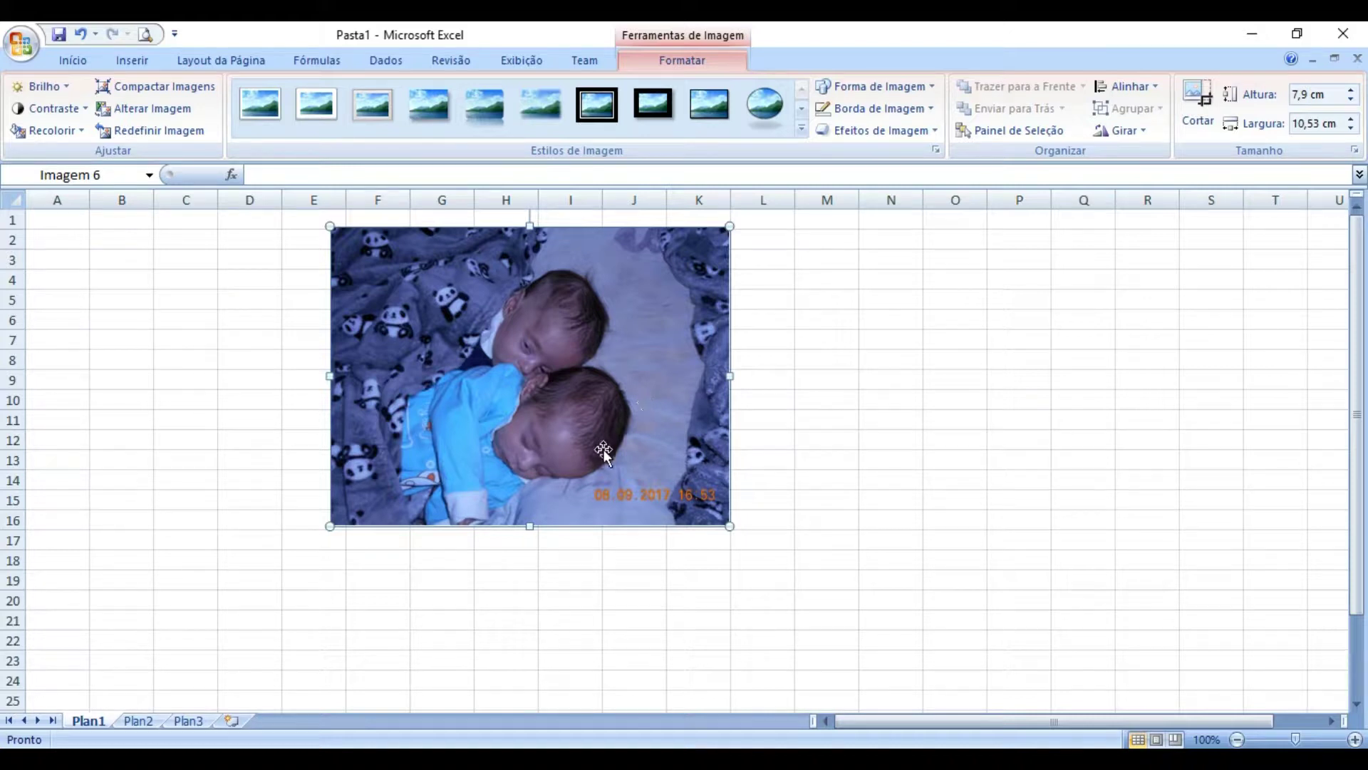
{"action": "left_click", "coordinate": [781, 420]}
{"action": "left_click", "coordinate": [670, 463]}
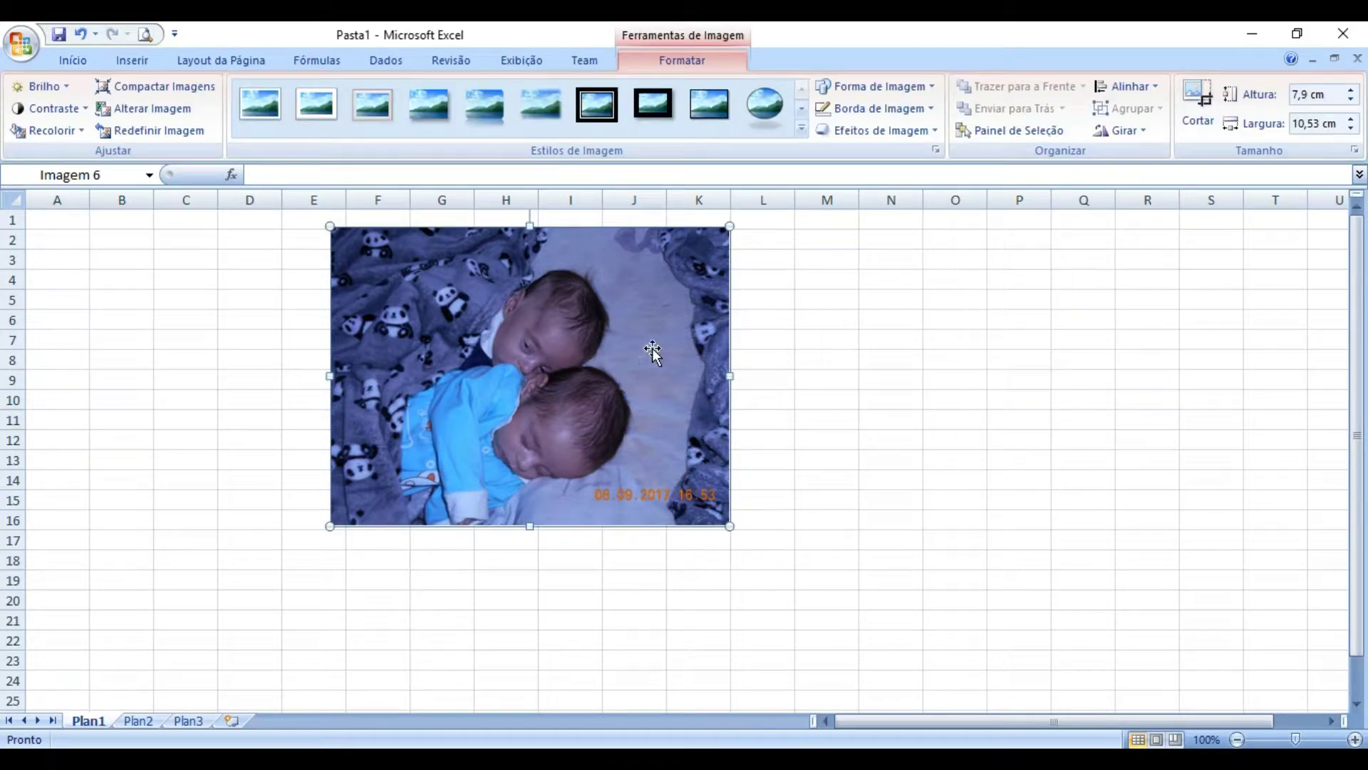
{"action": "left_click_drag", "start_coordinate": [656, 373], "coordinate": [1260, 370]}
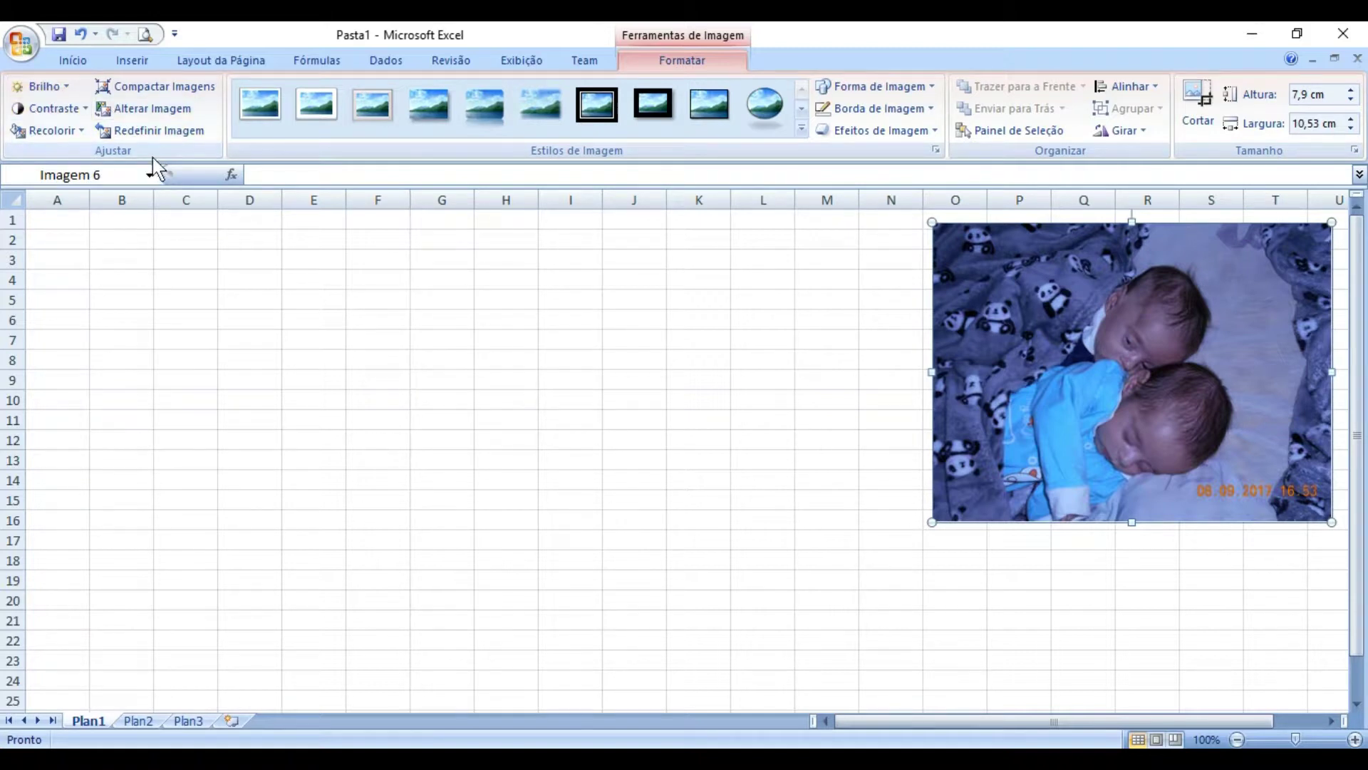
{"action": "left_click", "coordinate": [42, 88]}
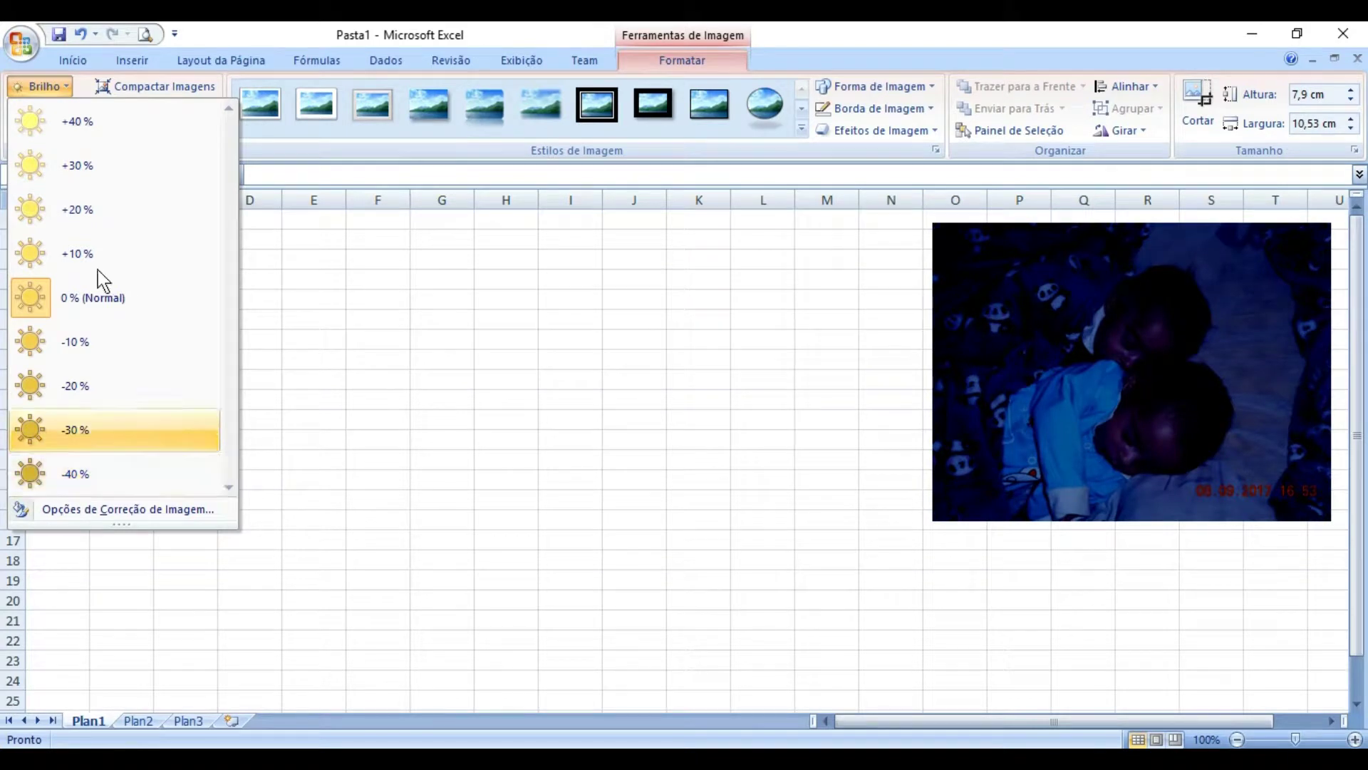
{"action": "left_click", "coordinate": [103, 300]}
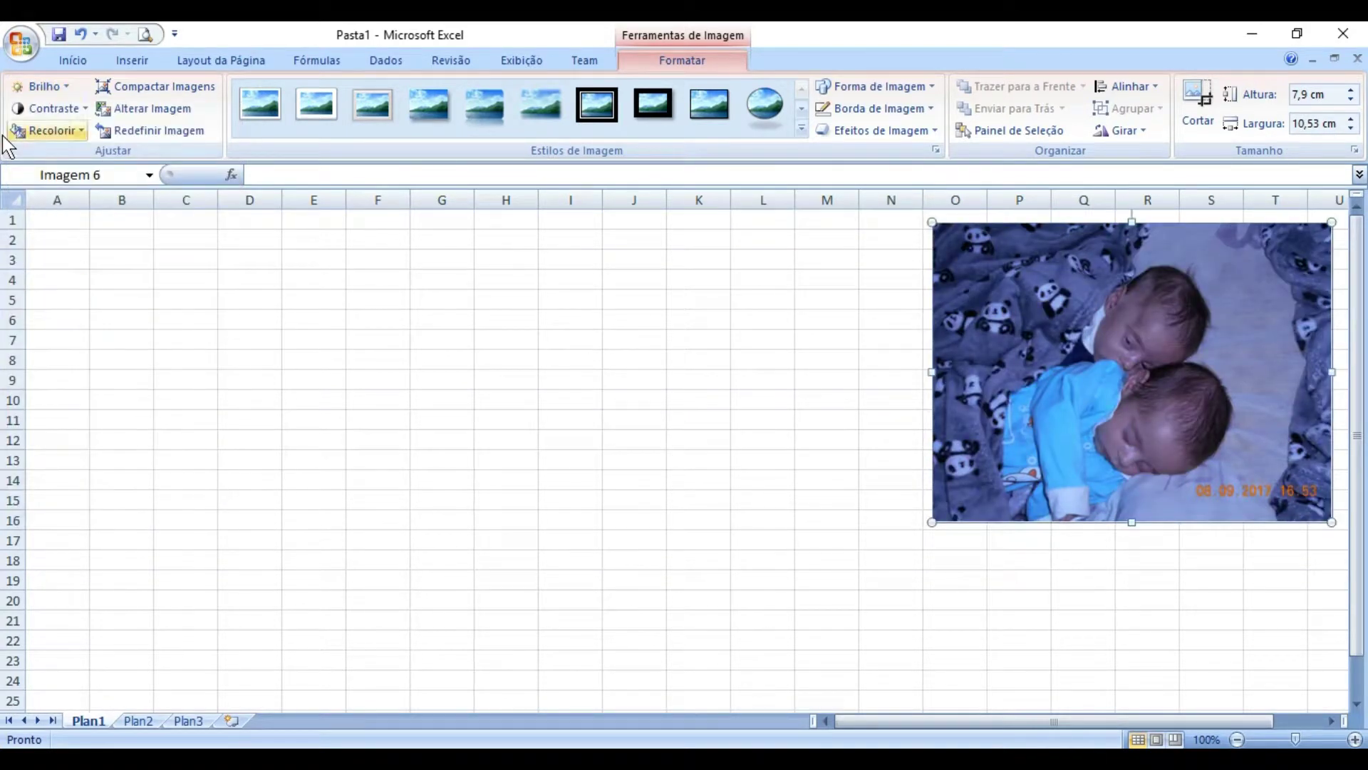
{"action": "left_click", "coordinate": [50, 109]}
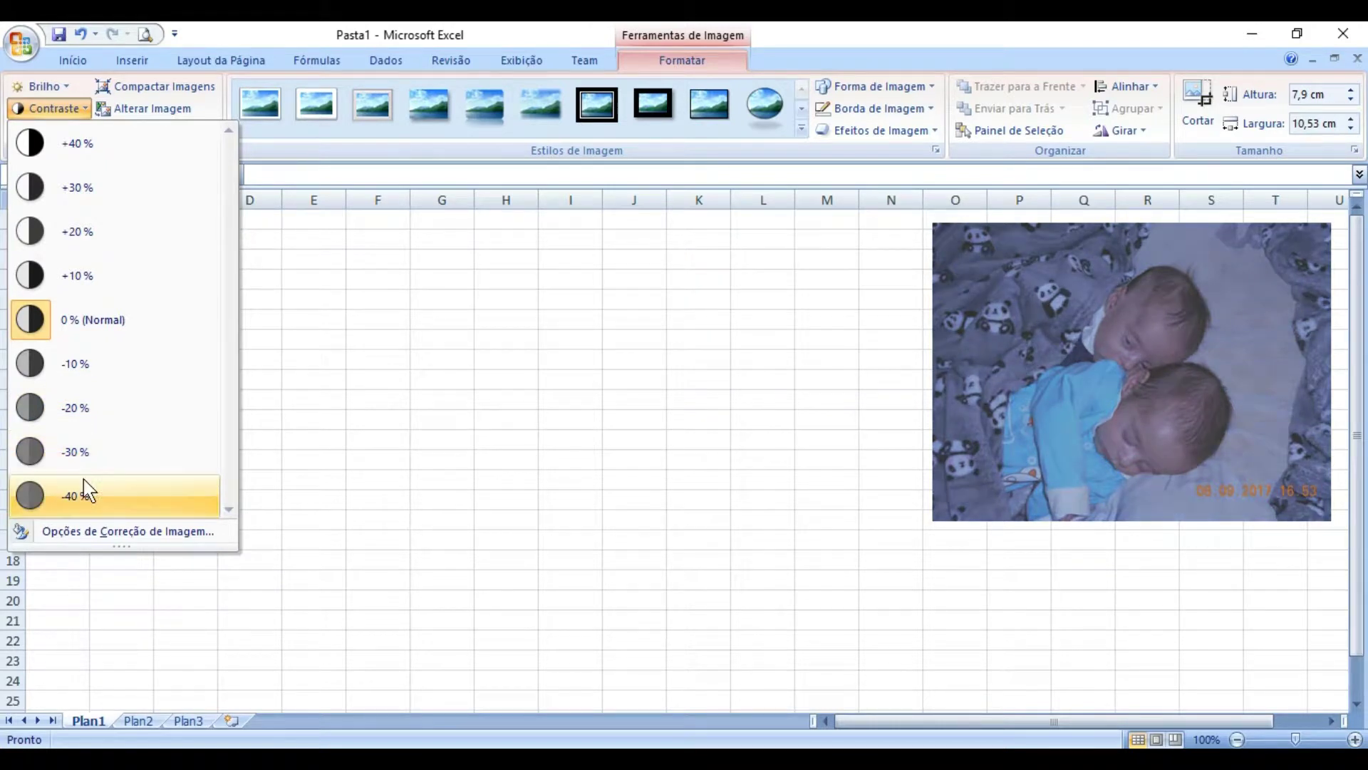
{"action": "left_click", "coordinate": [79, 319]}
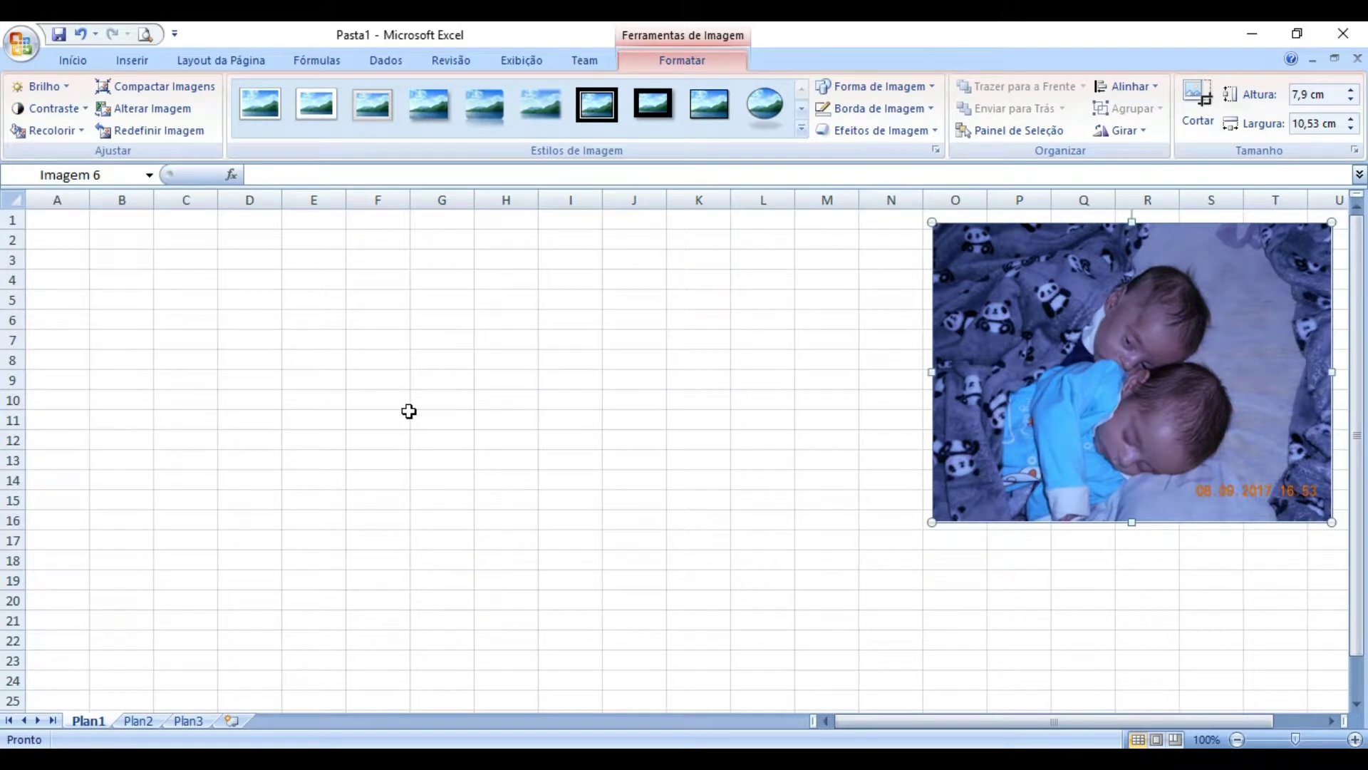
- Show the Recolorir presets for the photo
{"action": "left_click", "coordinate": [81, 133]}
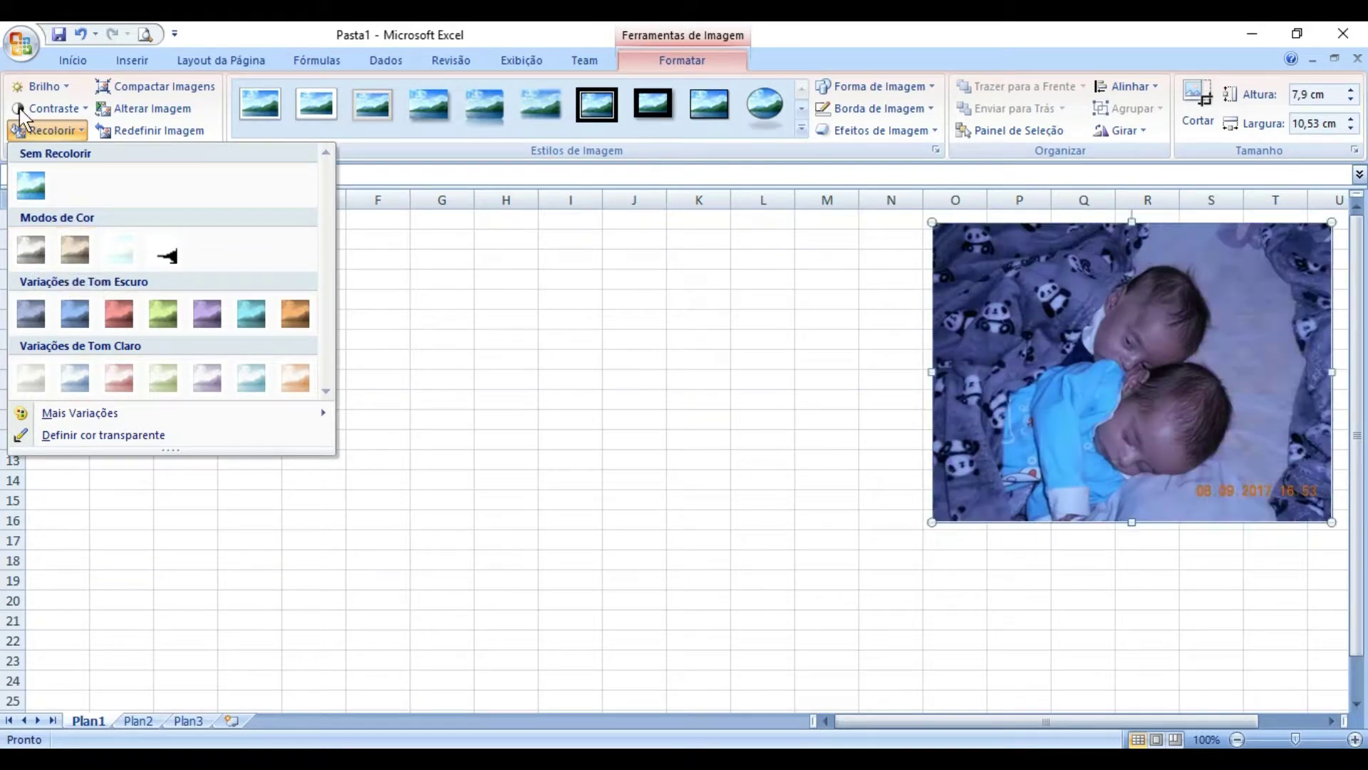
- Dismiss the recolour presets unchanged, nudge the photo, and preview picture styles like Soft Edge Oval
{"action": "left_click", "coordinate": [34, 136]}
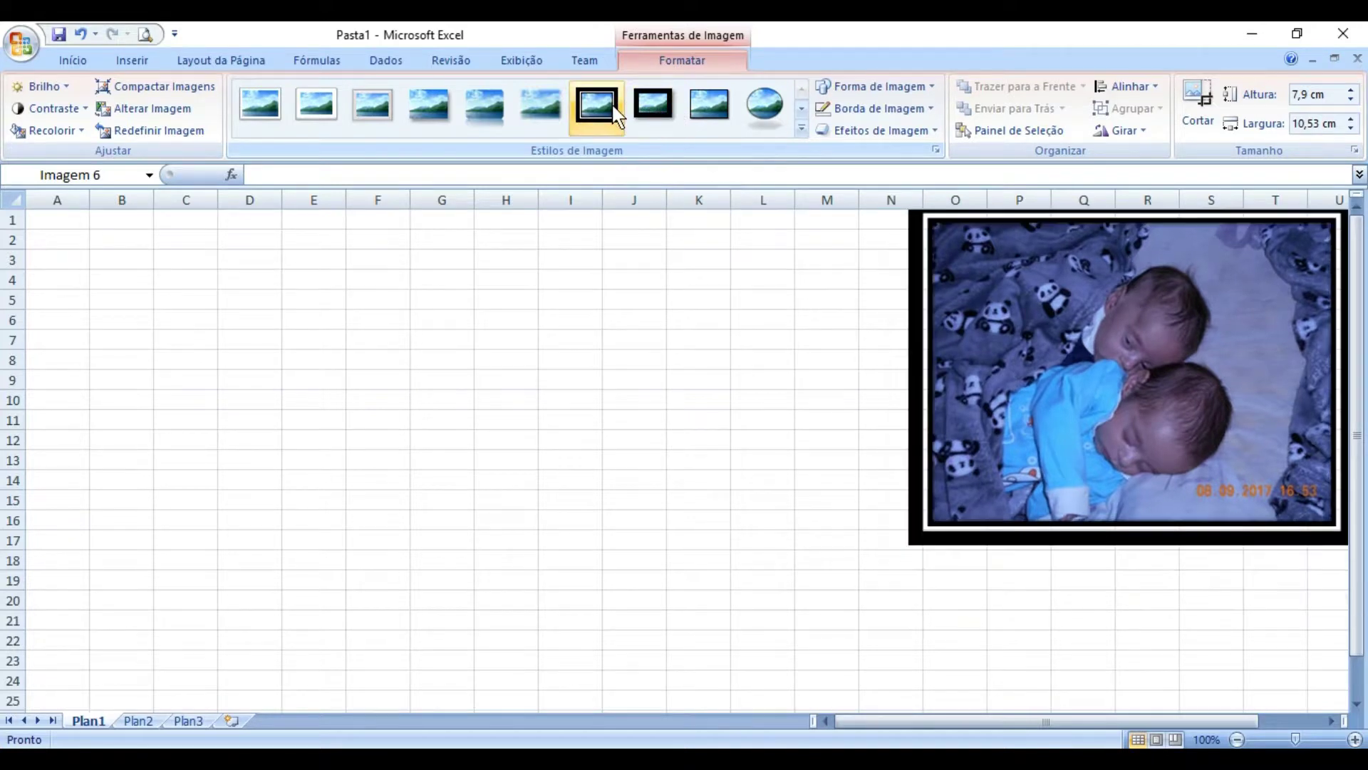
{"action": "left_click_drag", "start_coordinate": [1199, 390], "coordinate": [1140, 425]}
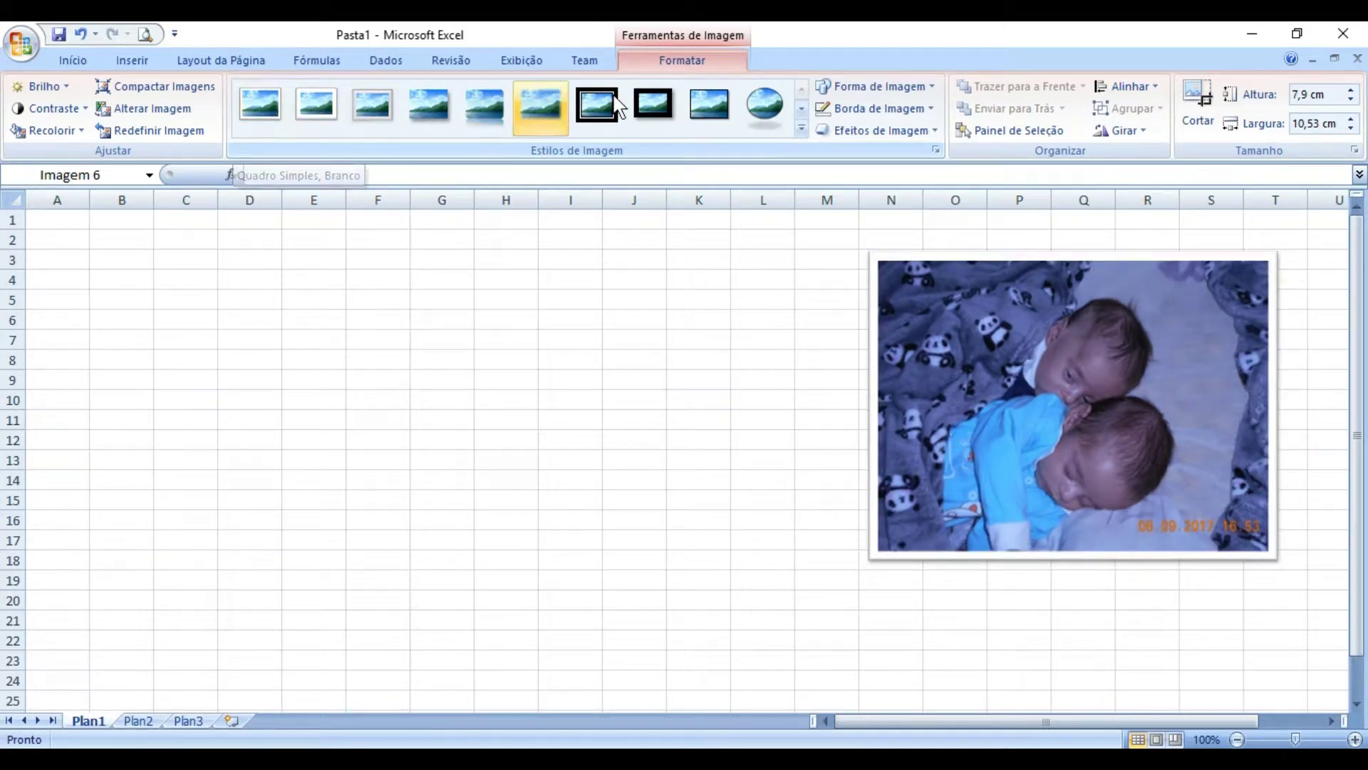
{"action": "left_click", "coordinate": [800, 108]}
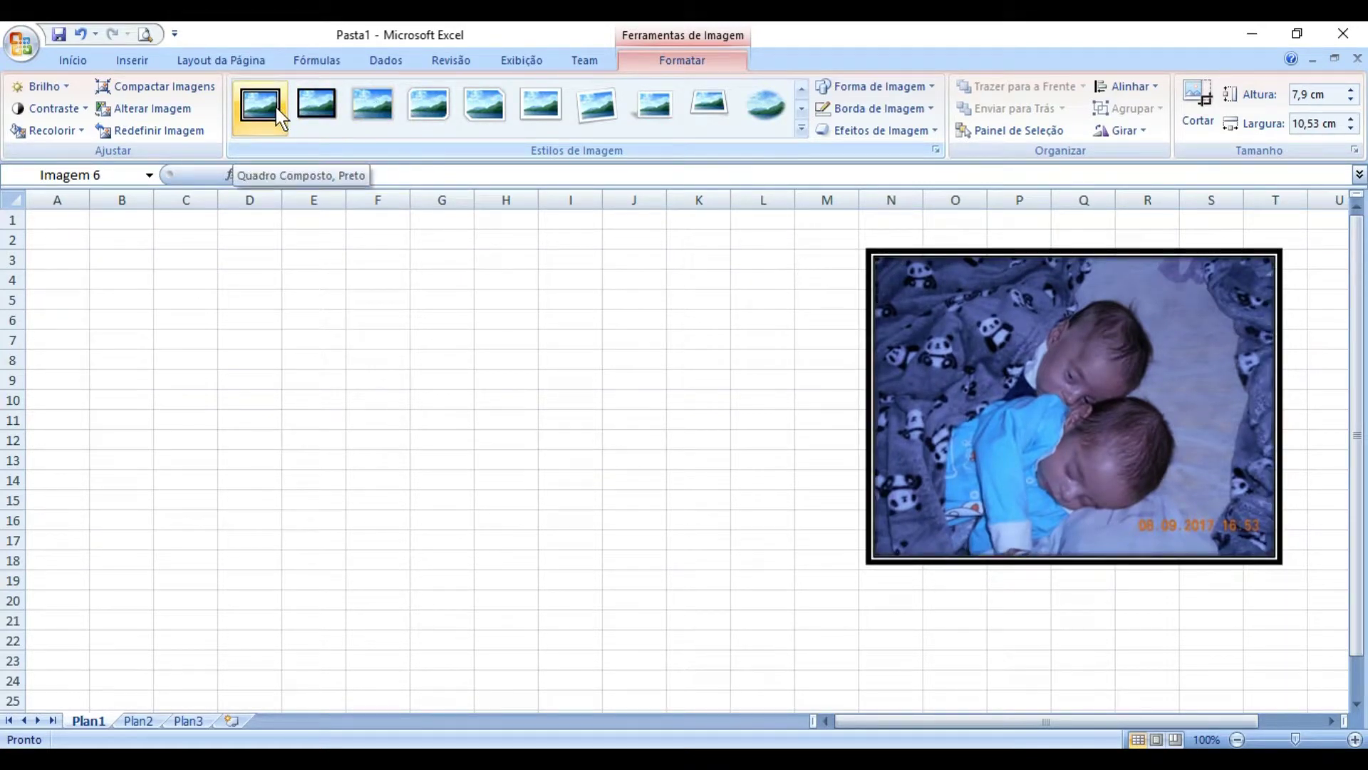
{"action": "left_click", "coordinate": [801, 109]}
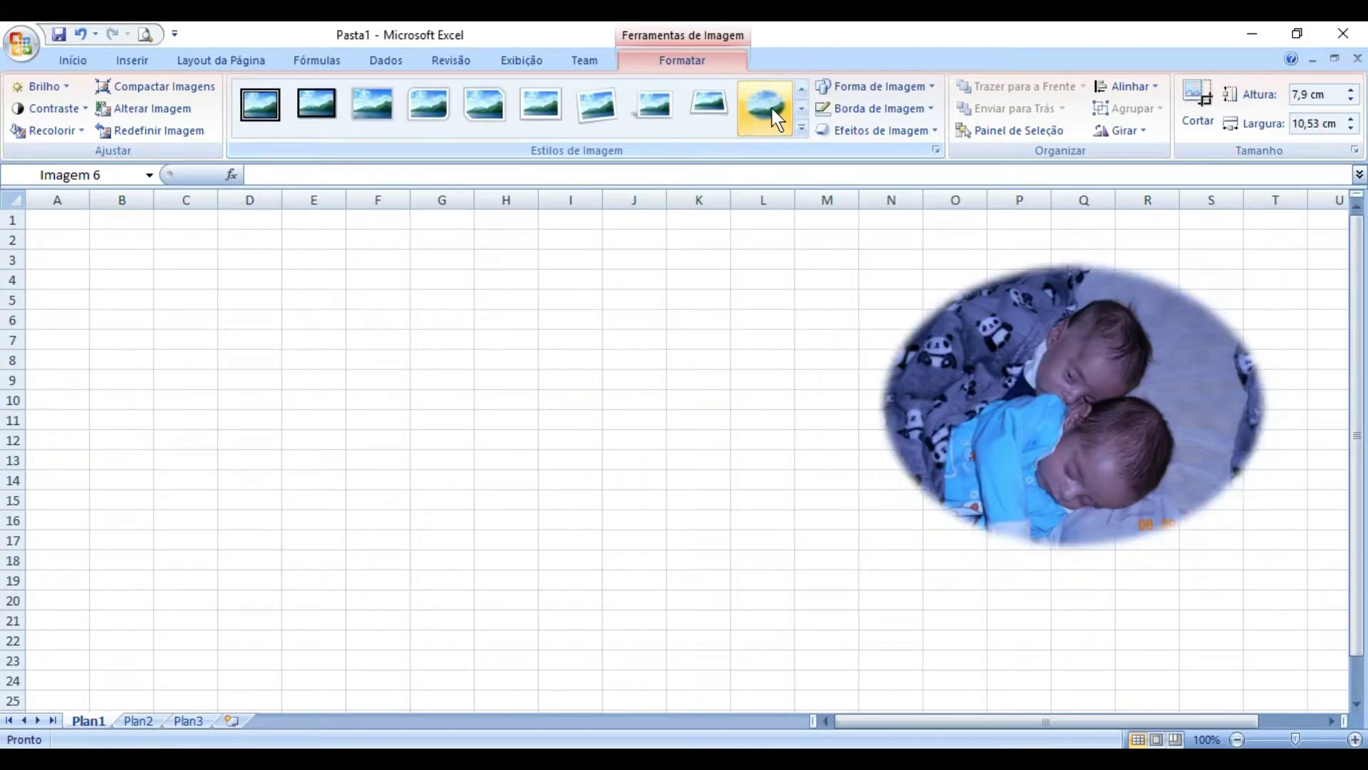
- Apply Soft Edge Oval, move the photo to columns A–G, and give it a 6 pt border
{"action": "left_click", "coordinate": [775, 120]}
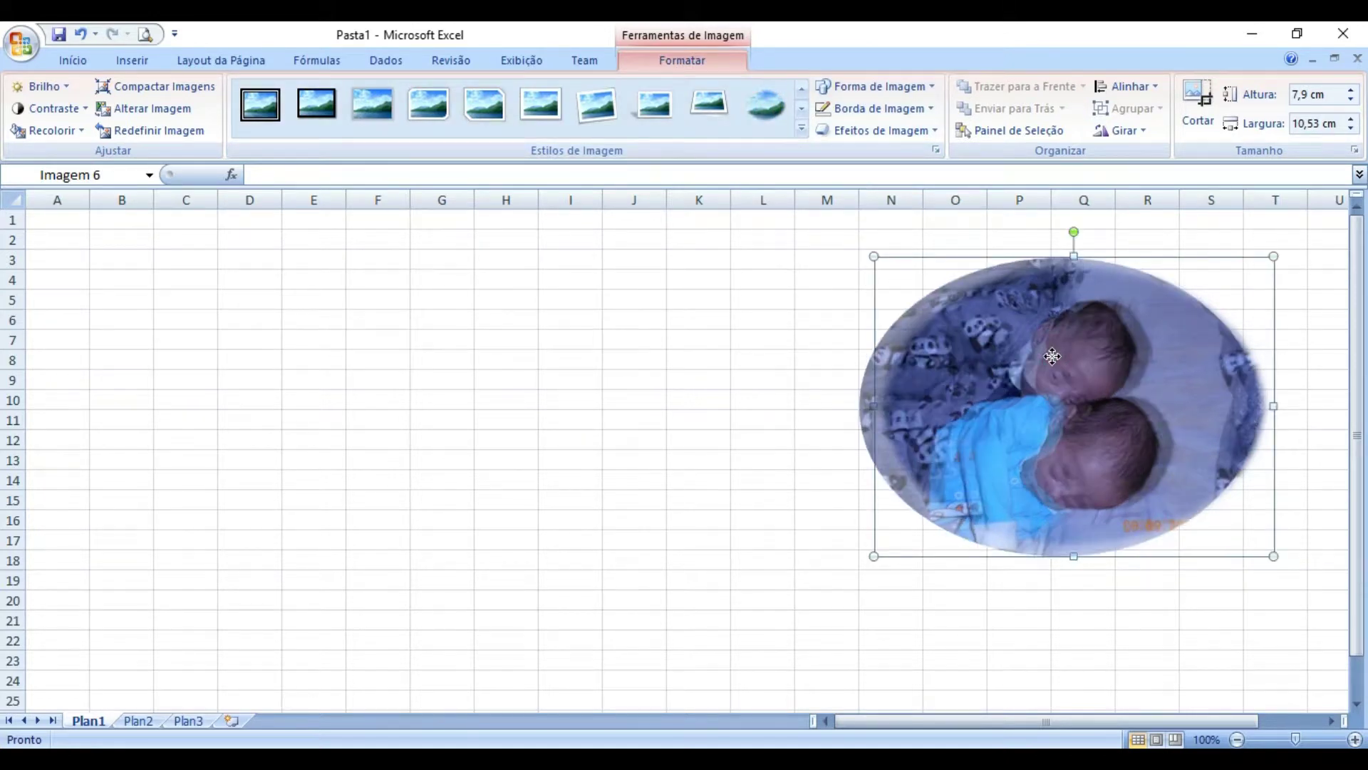
{"action": "left_click_drag", "start_coordinate": [1053, 356], "coordinate": [354, 328]}
{"action": "left_click", "coordinate": [929, 107]}
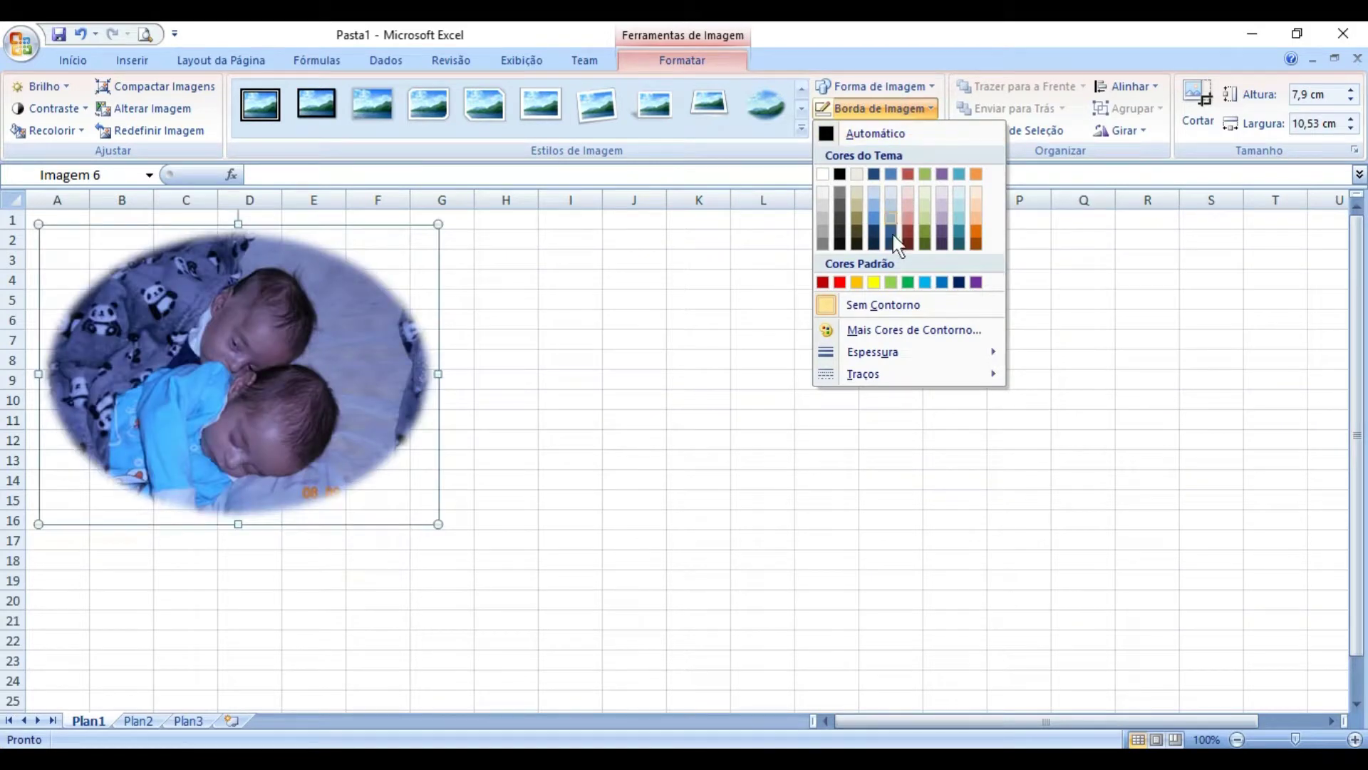
{"action": "mouse_move", "coordinate": [924, 356]}
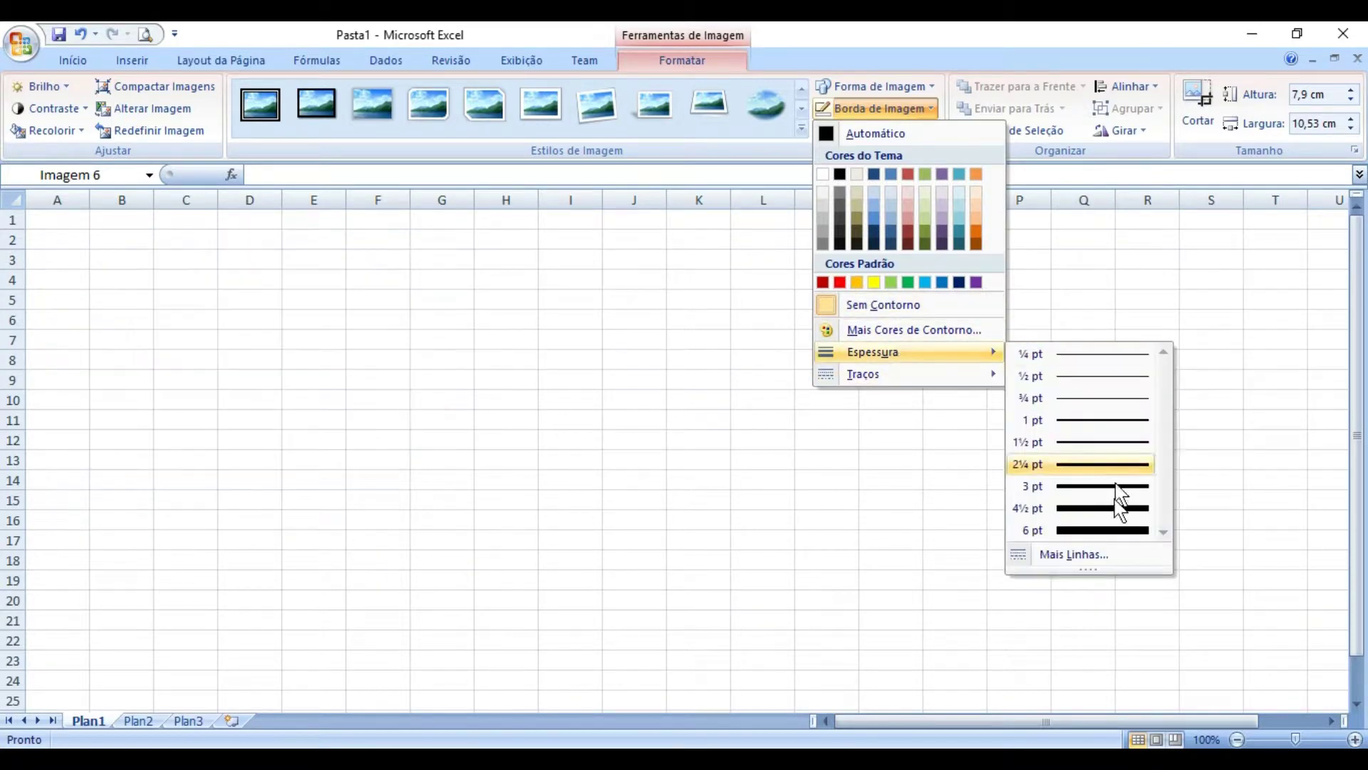
{"action": "left_click", "coordinate": [1104, 529]}
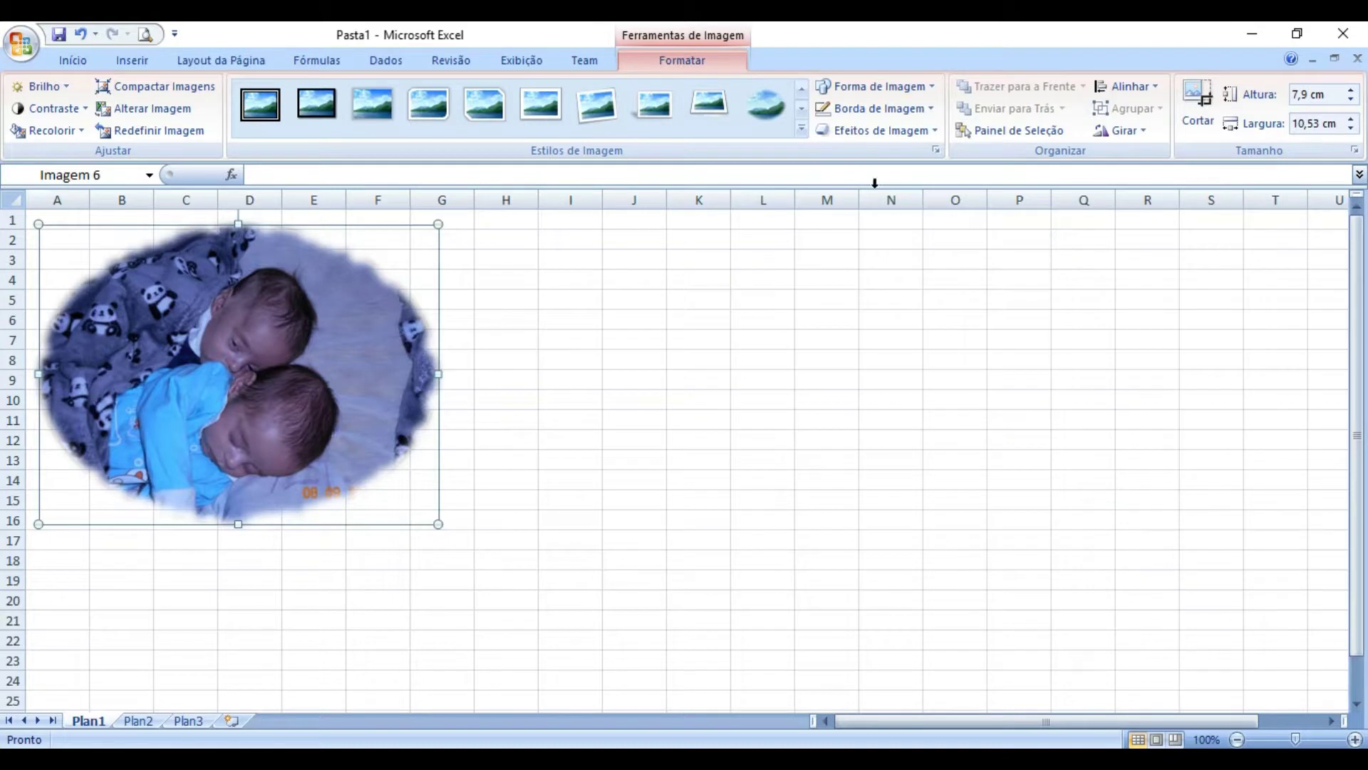
{"action": "left_click", "coordinate": [862, 131]}
{"action": "left_click", "coordinate": [858, 134]}
- Change the photo's border colour to red and deselect it
{"action": "left_click", "coordinate": [869, 112]}
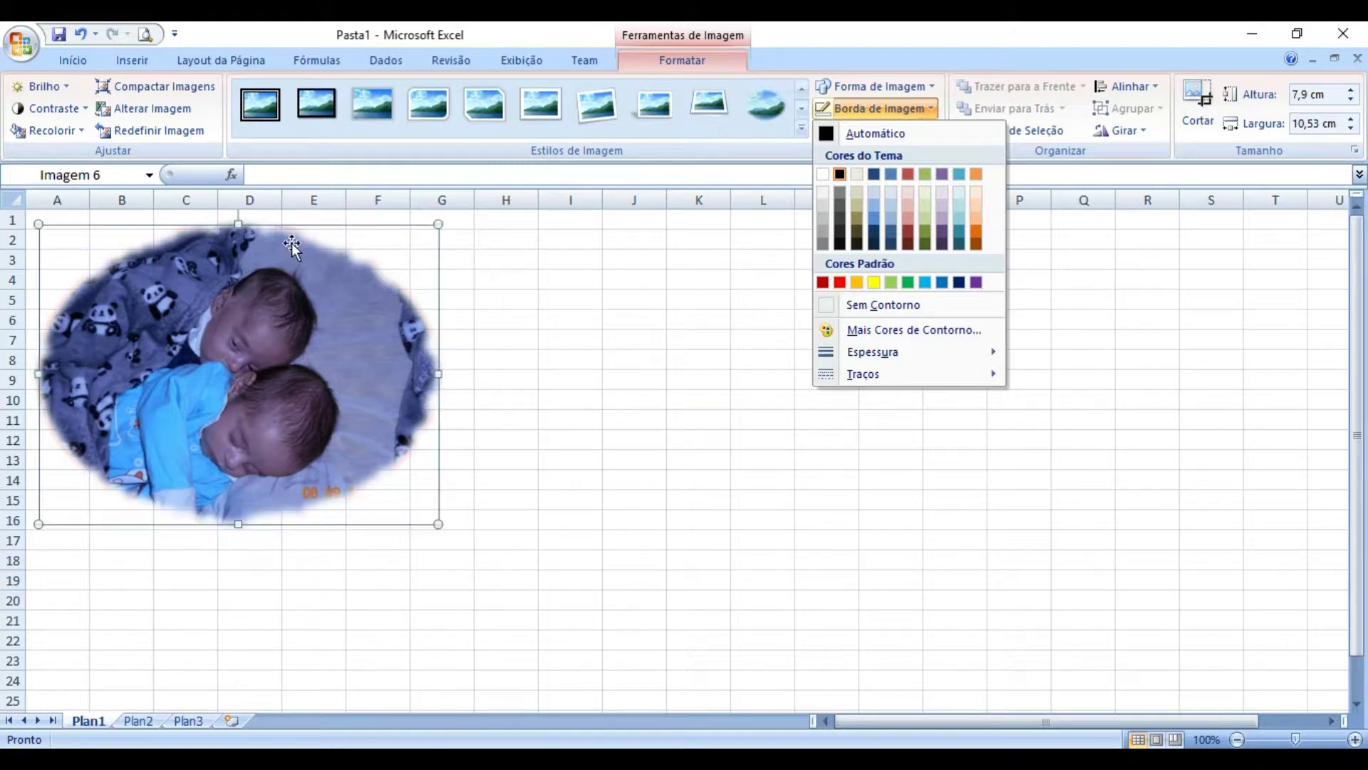
{"action": "left_click", "coordinate": [838, 283]}
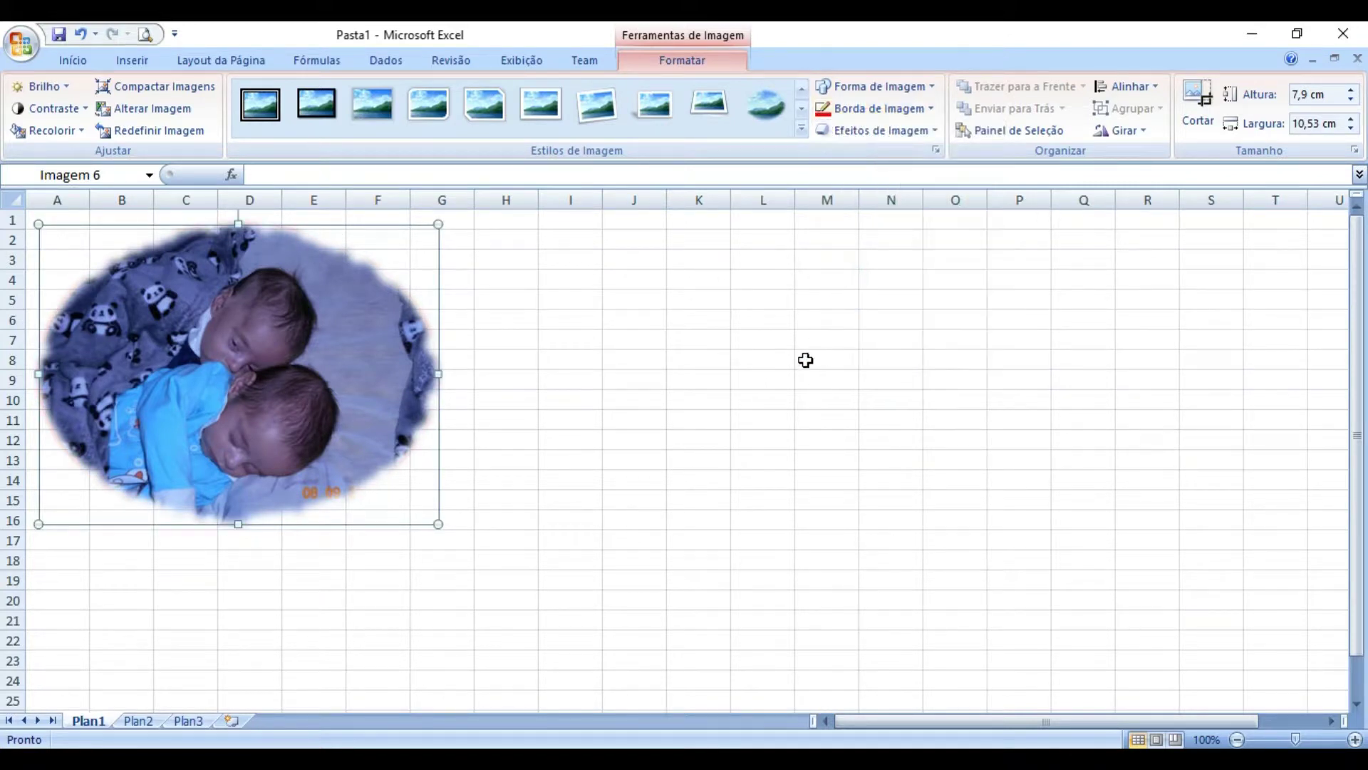
{"action": "left_click", "coordinate": [803, 361]}
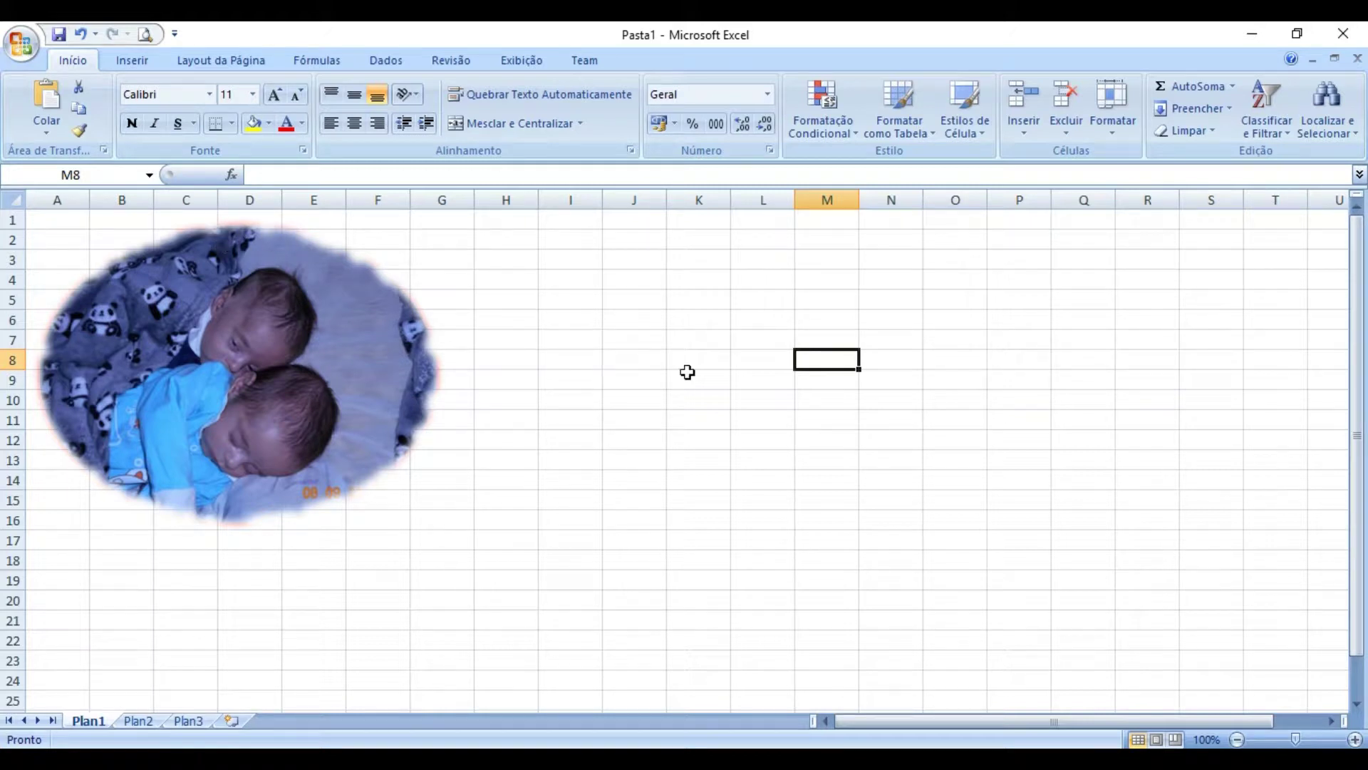
- Zoom the sheet in to 150% to inspect the red border
{"action": "left_click", "coordinate": [1353, 739]}
{"action": "left_click", "coordinate": [1353, 739]}
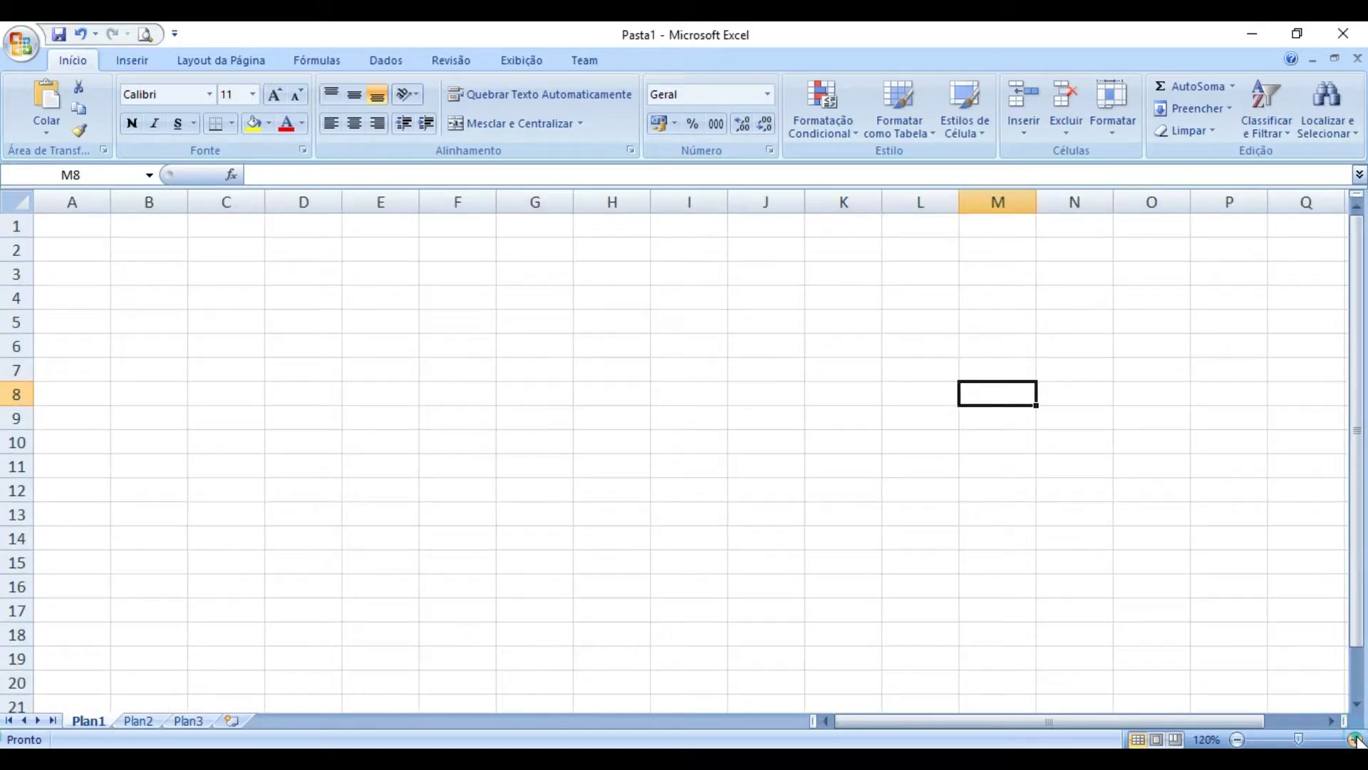
{"action": "left_click", "coordinate": [1354, 739]}
{"action": "left_click", "coordinate": [1354, 739]}
{"action": "left_click", "coordinate": [1354, 739]}
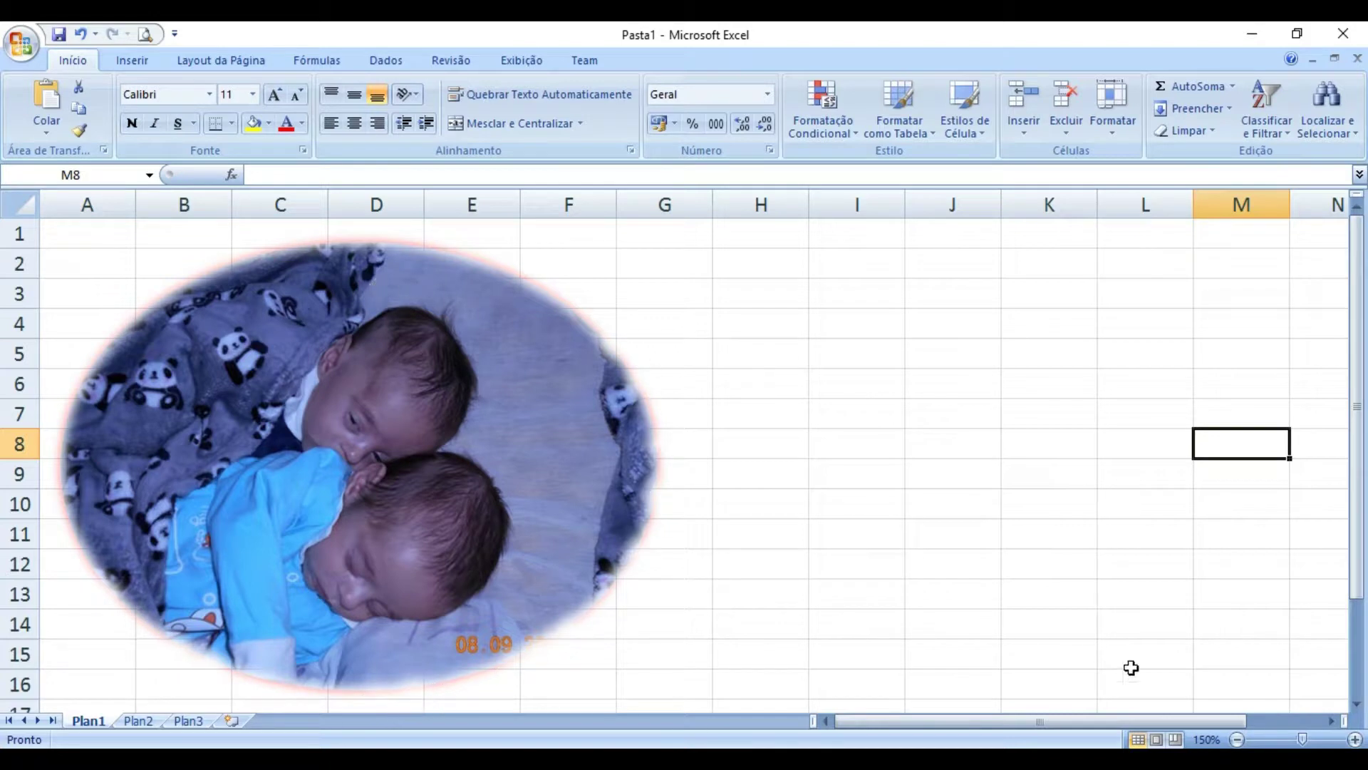
- Zoom the sheet view back to 100%
{"action": "left_click", "coordinate": [1237, 740]}
{"action": "left_click", "coordinate": [1237, 739]}
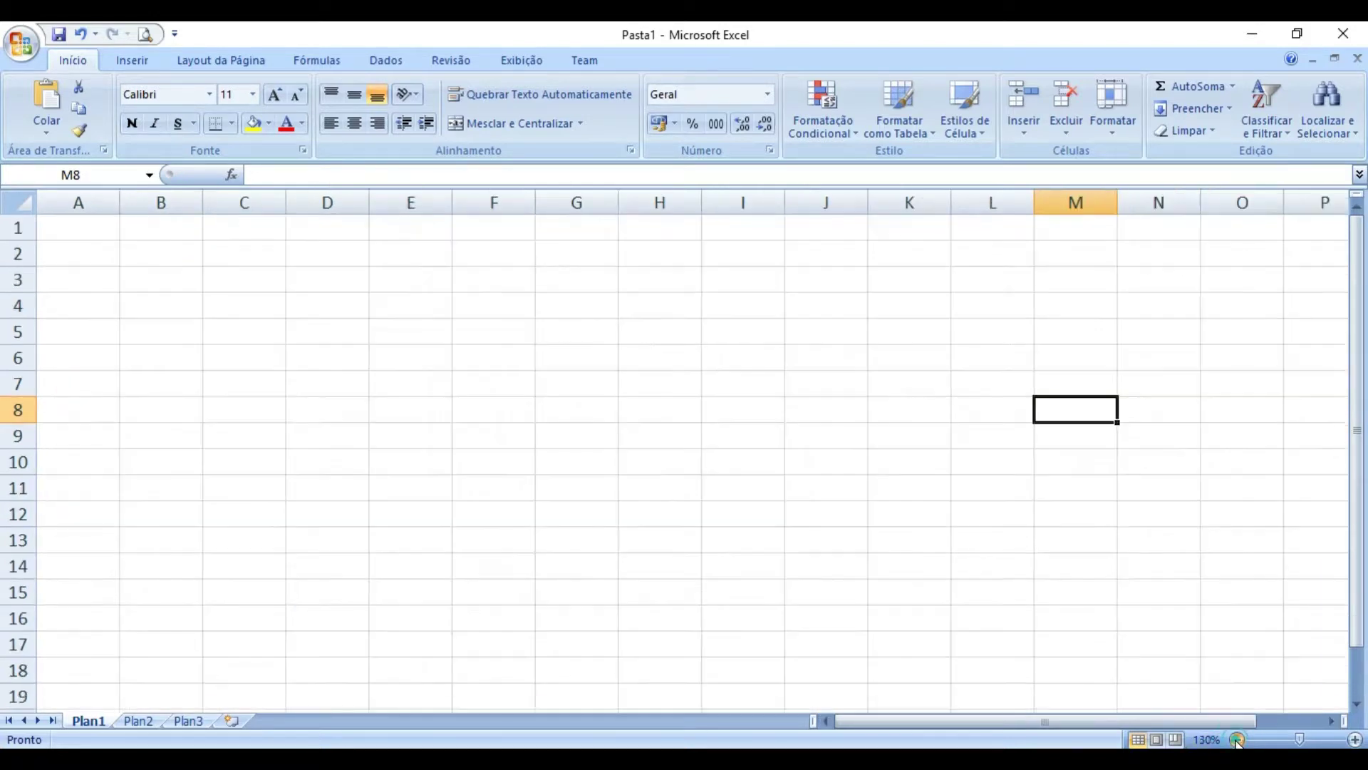
{"action": "left_click", "coordinate": [1237, 740]}
{"action": "left_click", "coordinate": [1237, 740]}
{"action": "left_click", "coordinate": [1237, 740]}
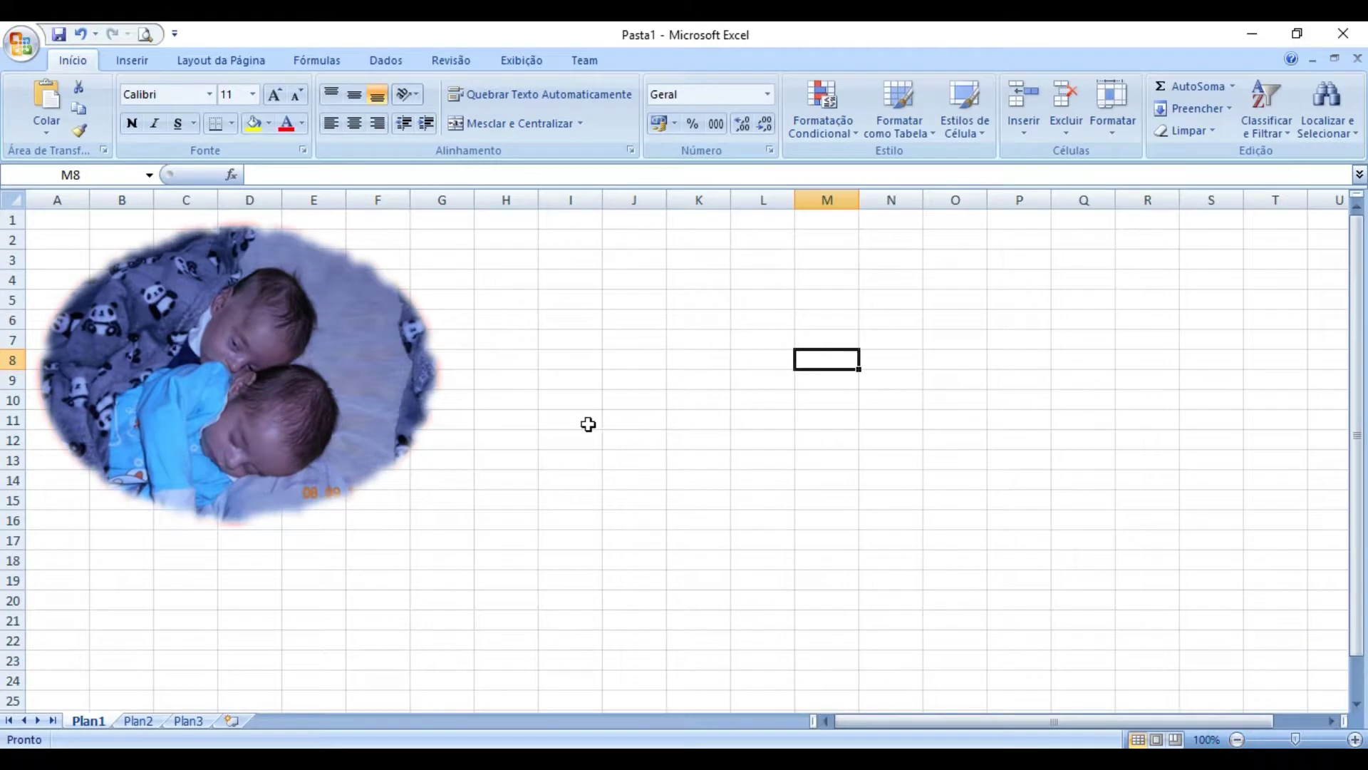
{"action": "left_click", "coordinate": [391, 336]}
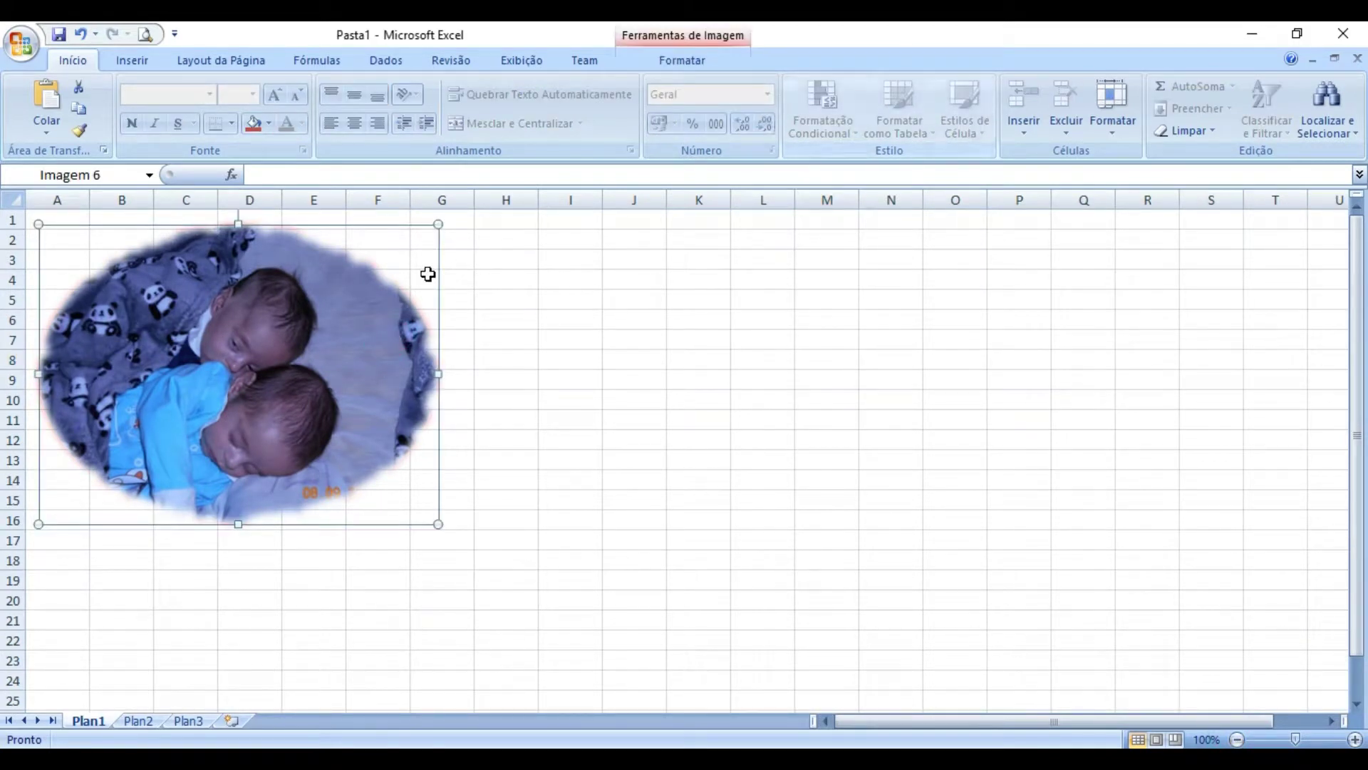
- Remove the photo's border with No Outline
{"action": "double_click", "coordinate": [367, 327]}
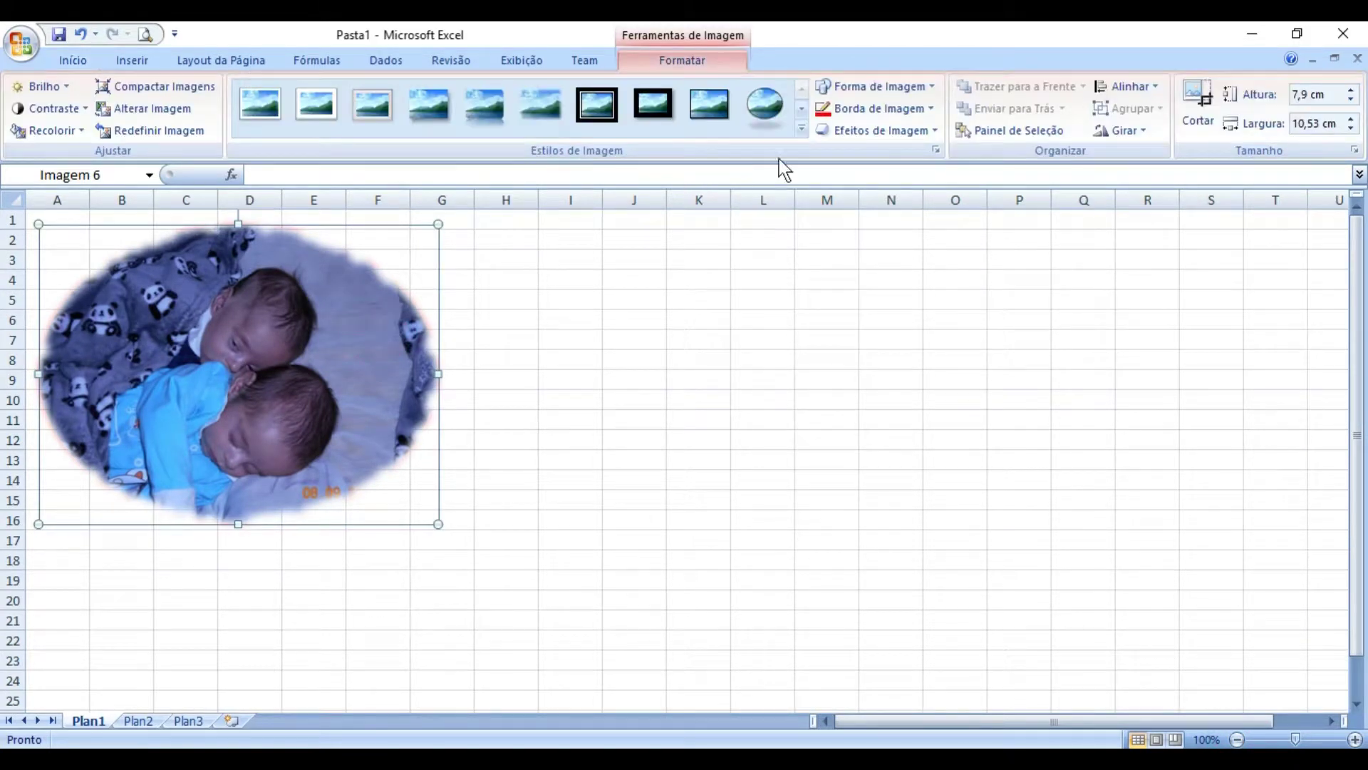
{"action": "left_click", "coordinate": [855, 111]}
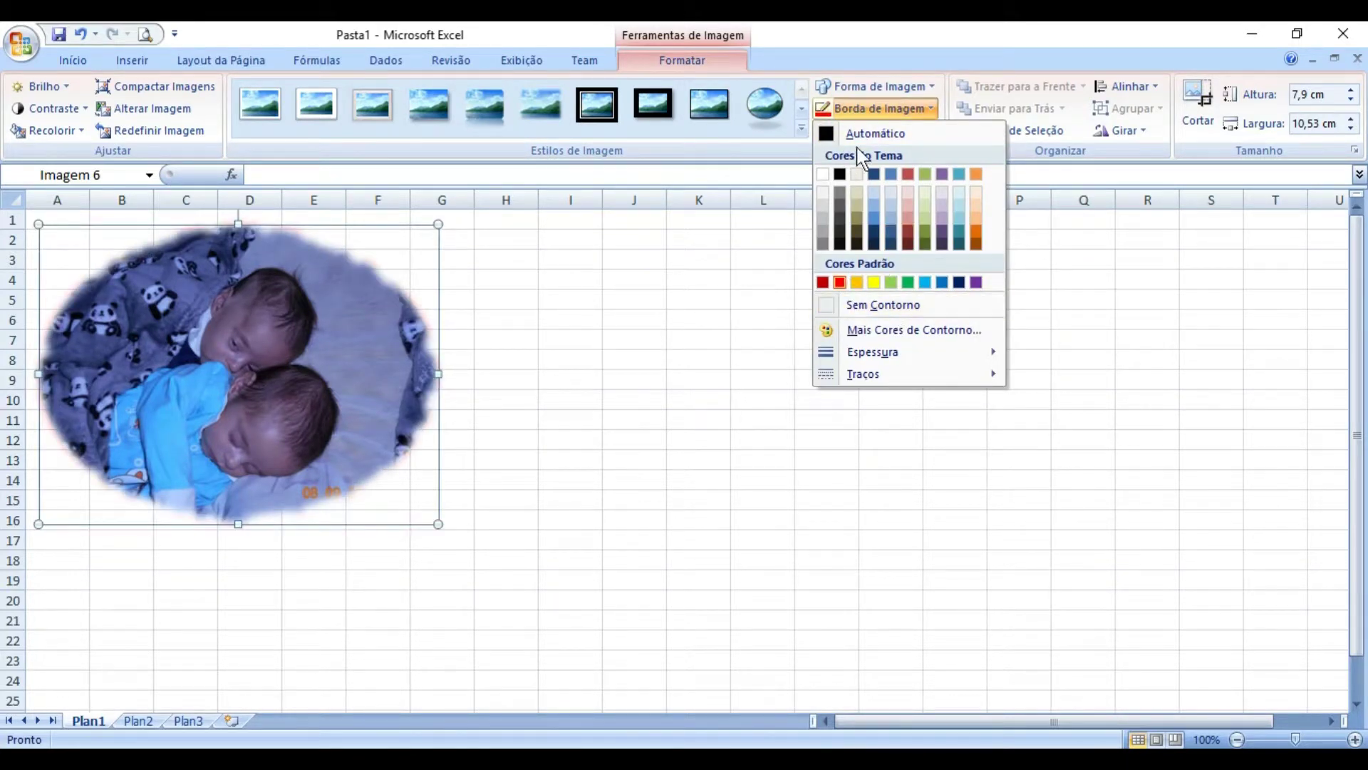
{"action": "left_click", "coordinate": [848, 304]}
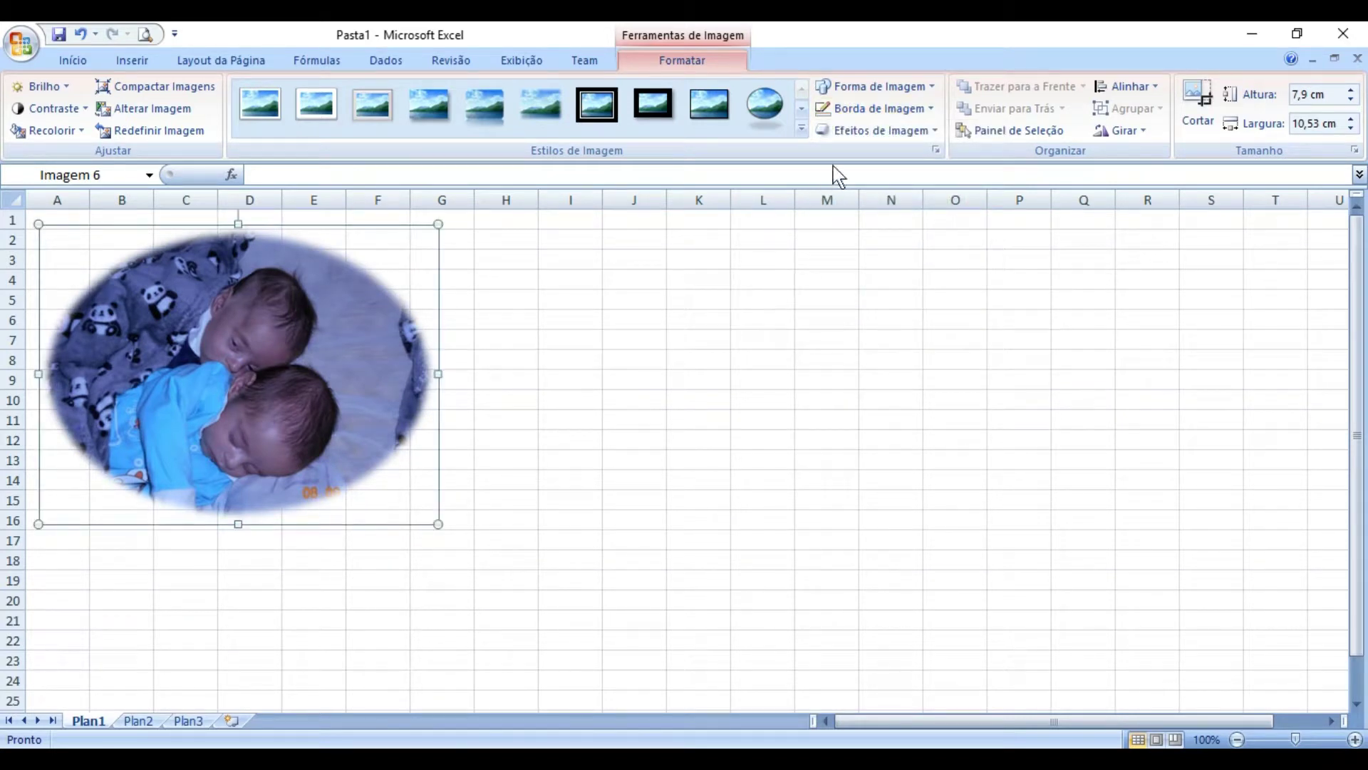
{"action": "left_click", "coordinate": [875, 131]}
- Give the photo a Perspective Diagonal Upper Left shadow
{"action": "mouse_move", "coordinate": [917, 166]}
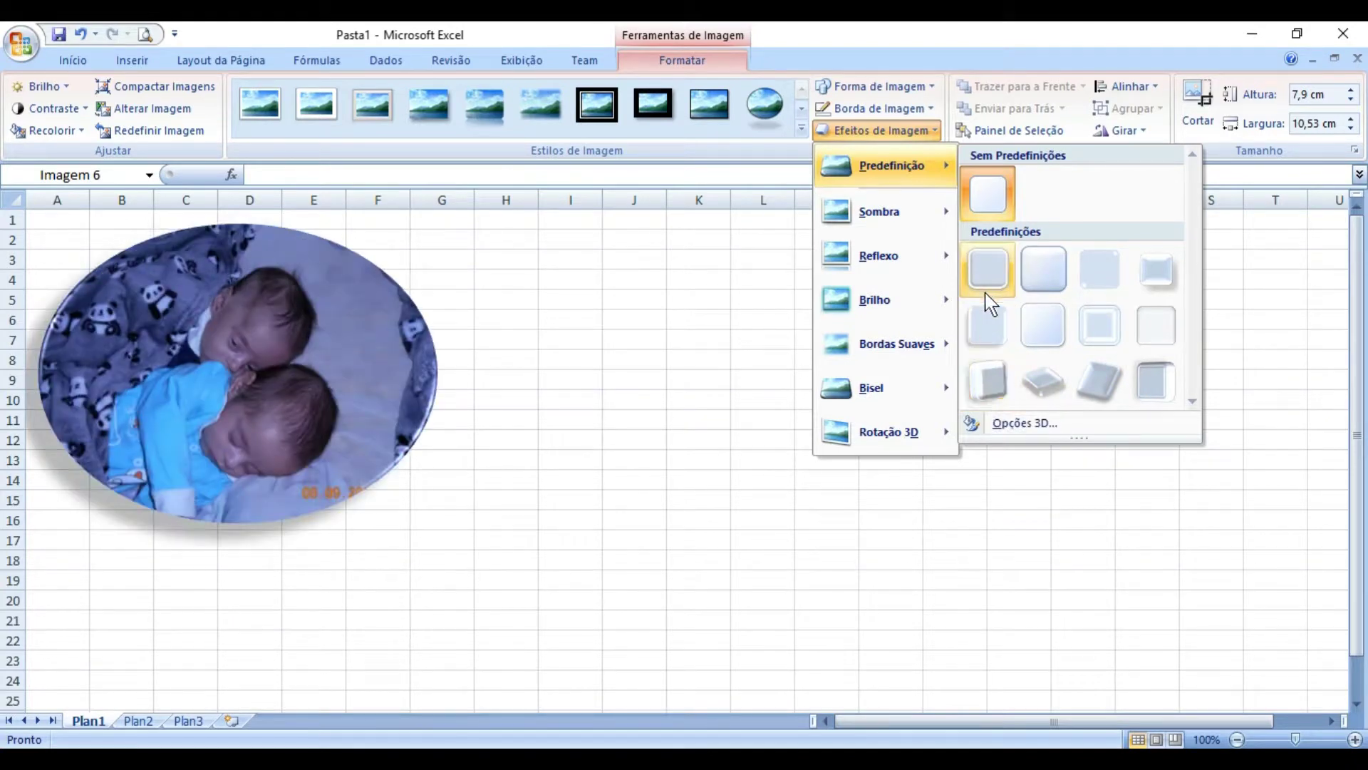
{"action": "mouse_move", "coordinate": [921, 208]}
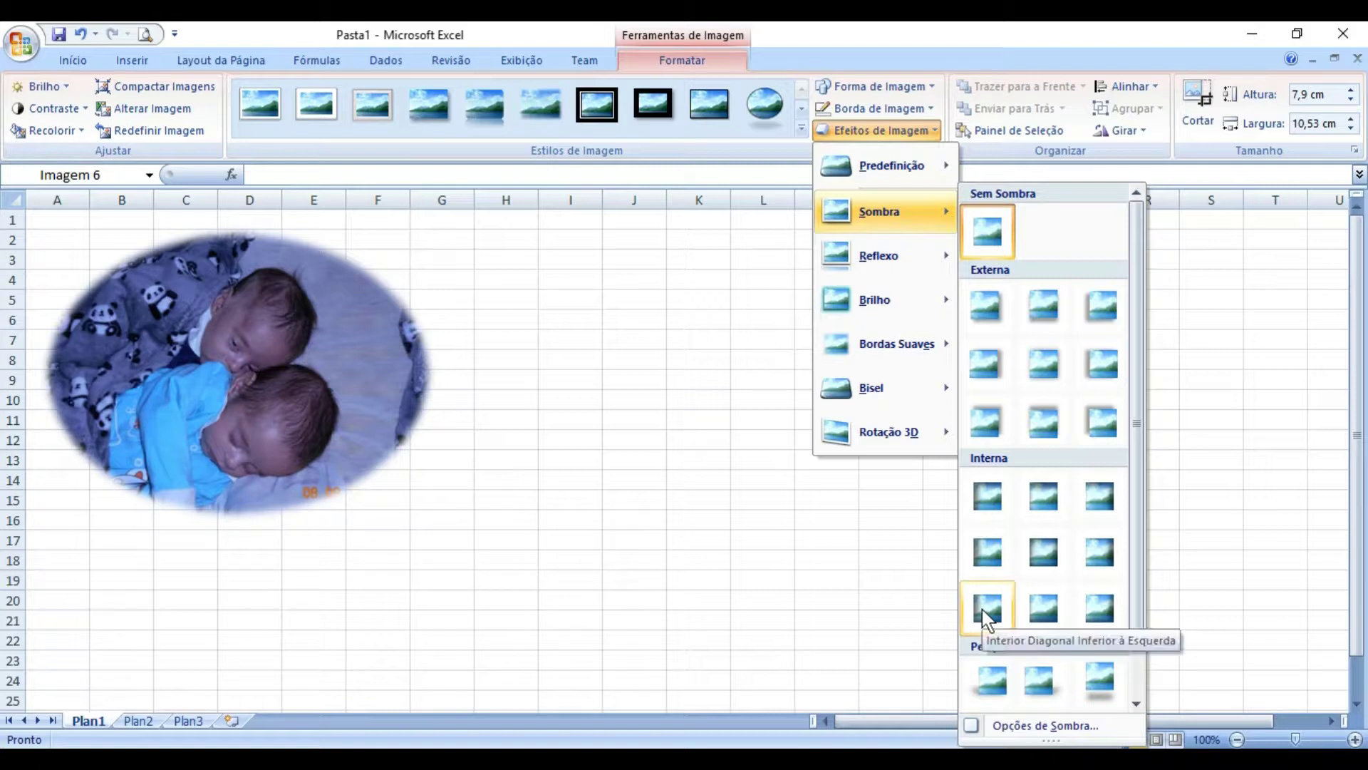
{"action": "left_click", "coordinate": [990, 680]}
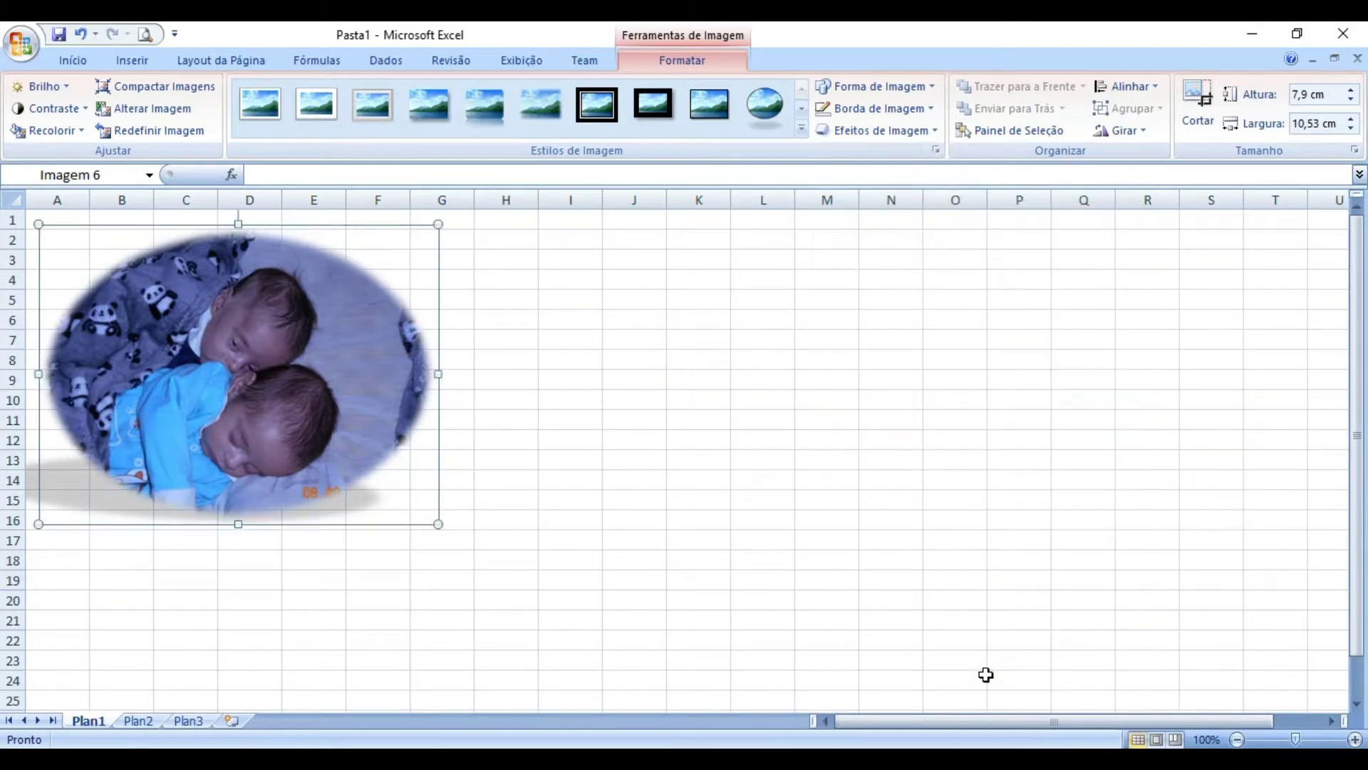
- Apply a Reflection Variation from Picture Effects so a mirrored copy appears beneath the baby photo
{"action": "left_click", "coordinate": [866, 129]}
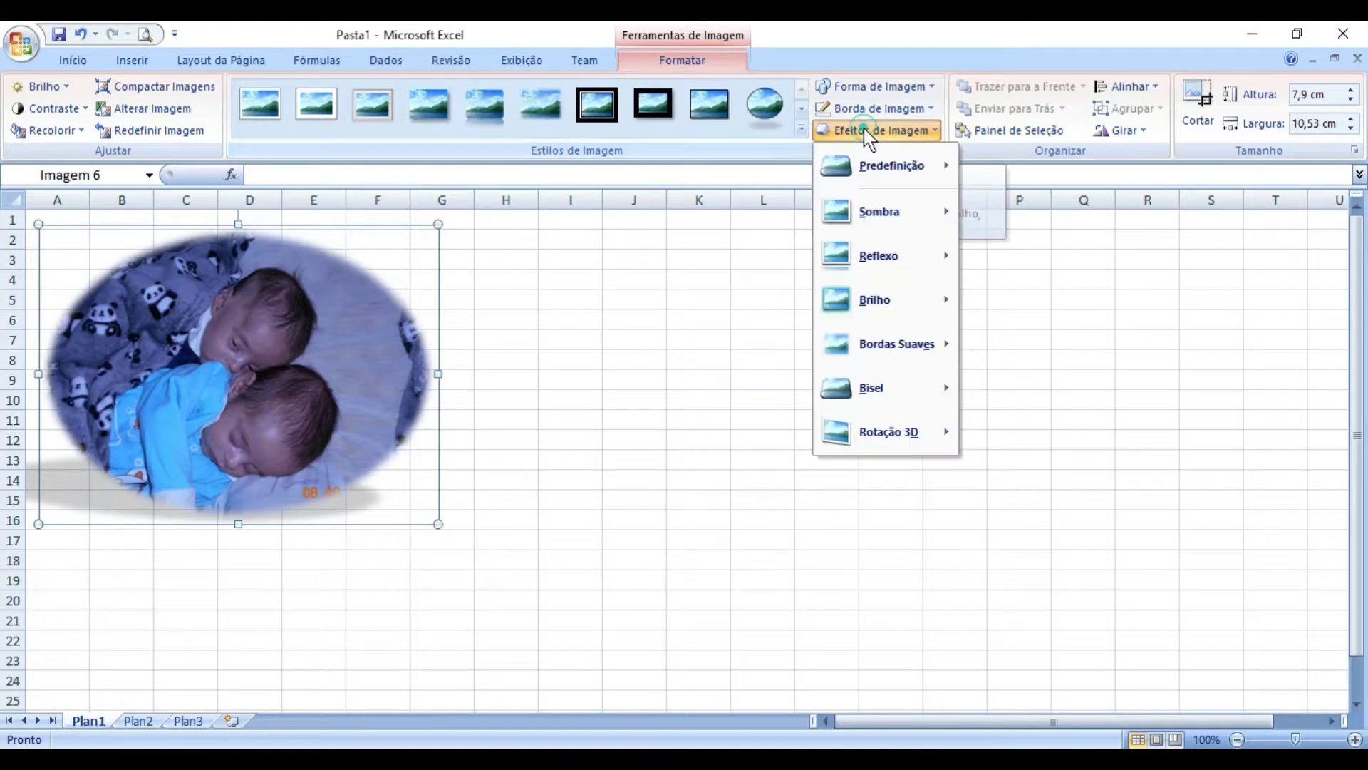
{"action": "mouse_move", "coordinate": [894, 288]}
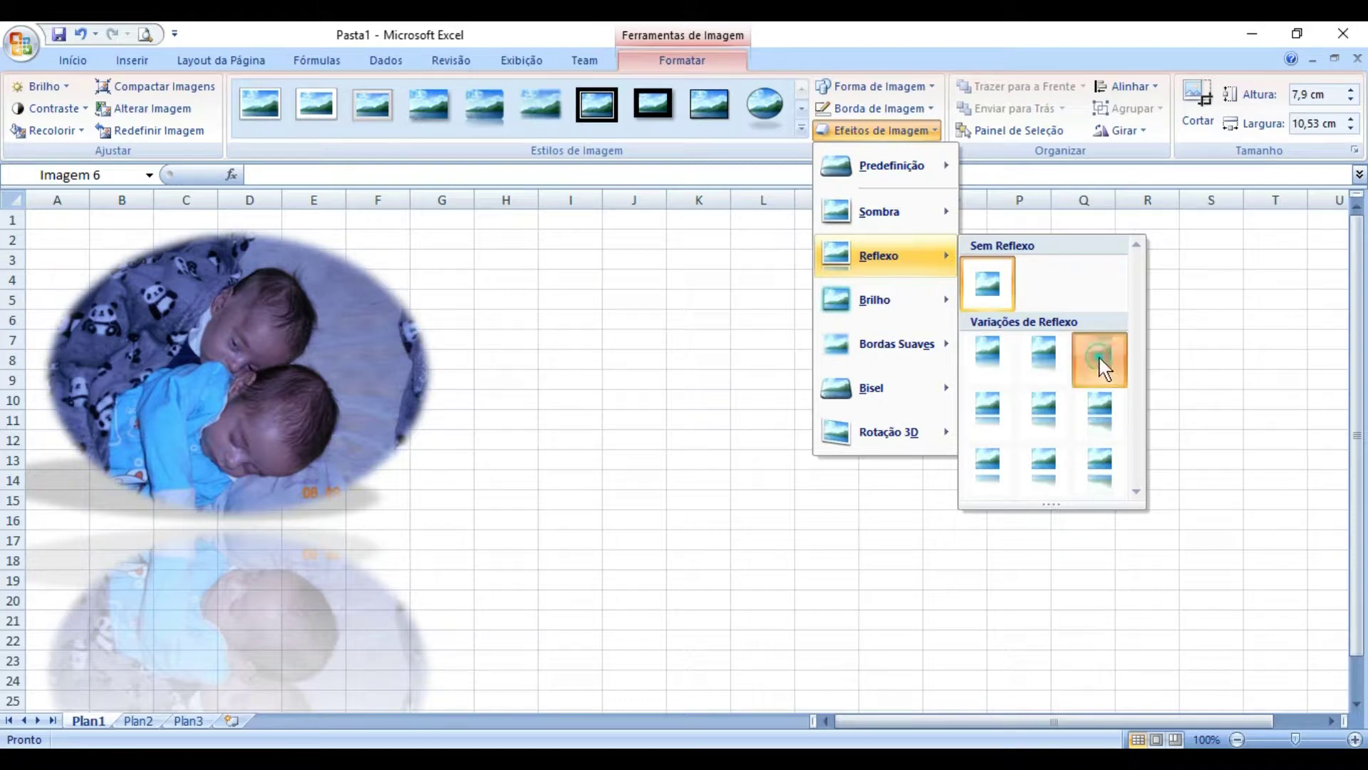
{"action": "left_click", "coordinate": [1102, 367]}
- Give the oval baby photo 10-point soft edges
{"action": "left_click", "coordinate": [879, 134]}
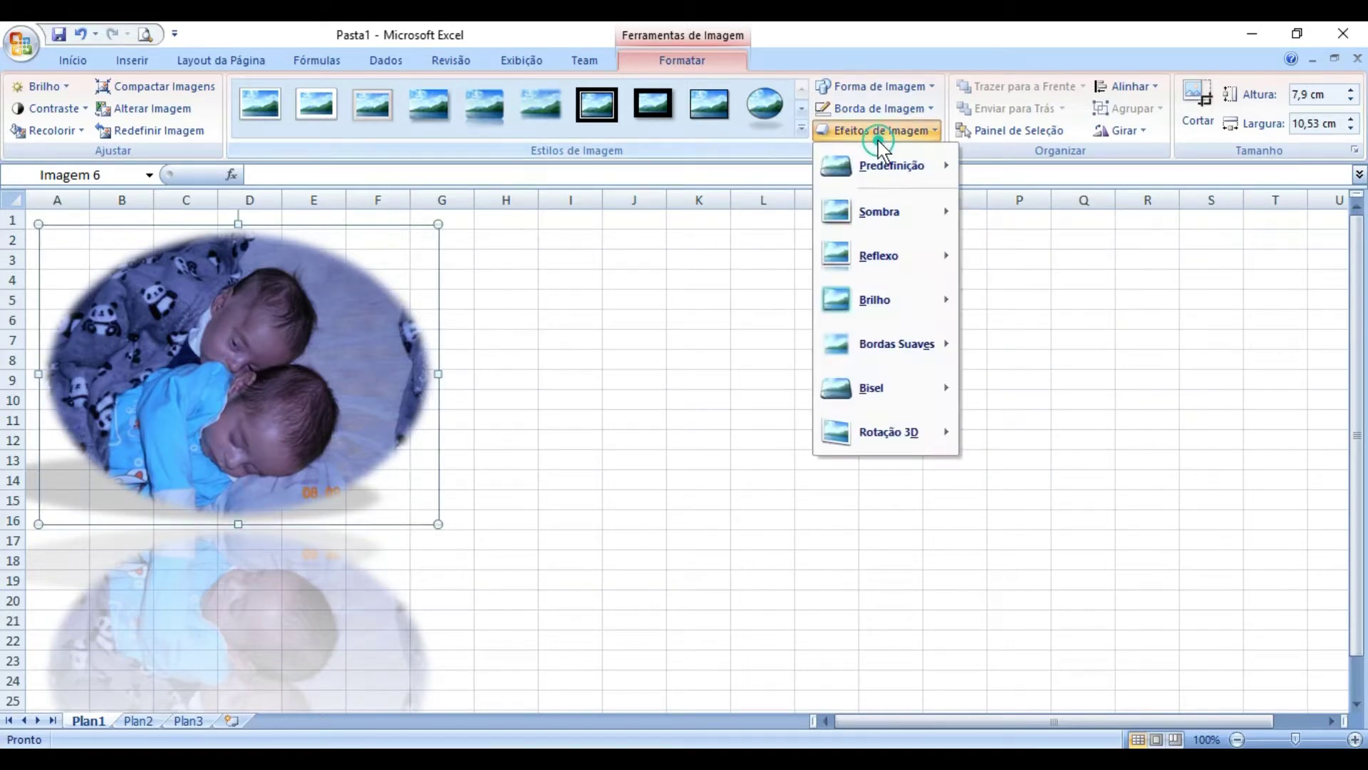
{"action": "mouse_move", "coordinate": [951, 349]}
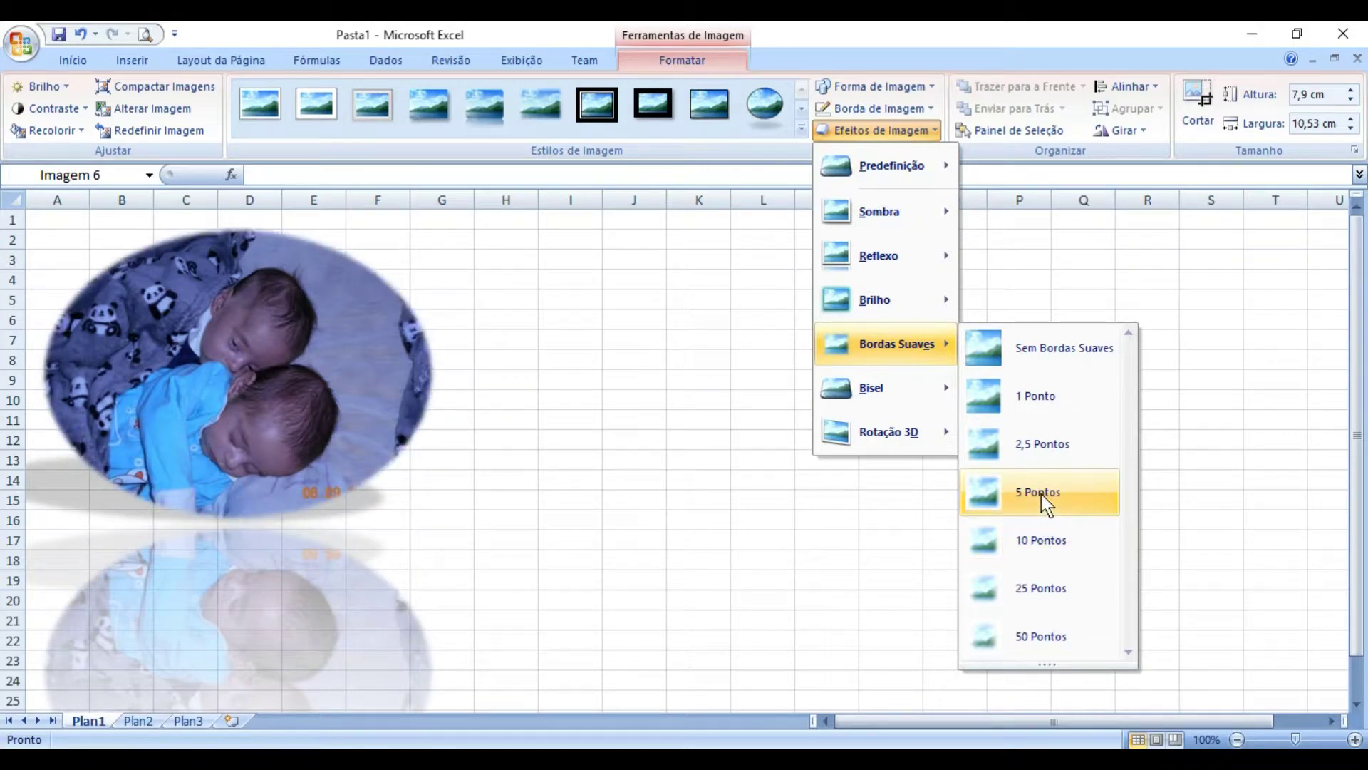
{"action": "left_click", "coordinate": [1043, 543]}
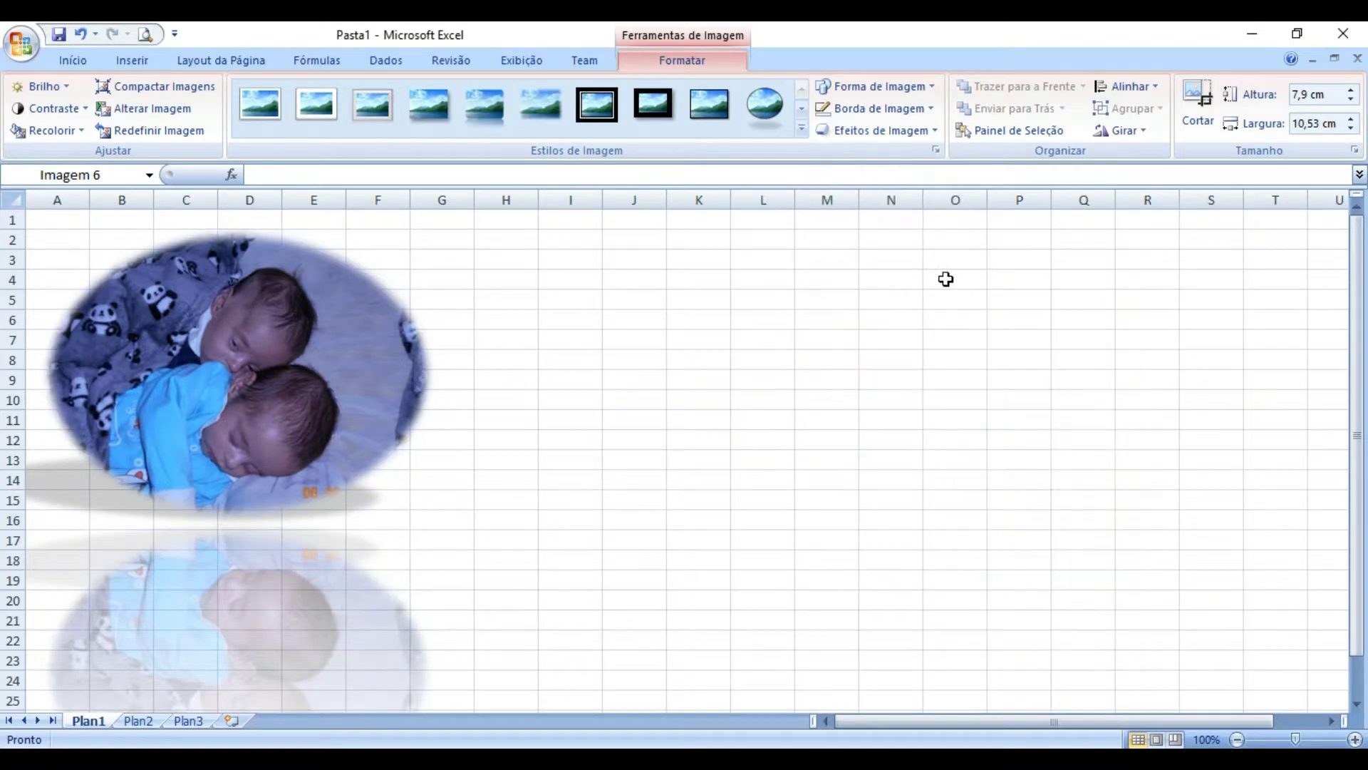
- Apply the Art Deco bevel to the photo's rim
{"action": "left_click", "coordinate": [888, 135]}
{"action": "mouse_move", "coordinate": [930, 349]}
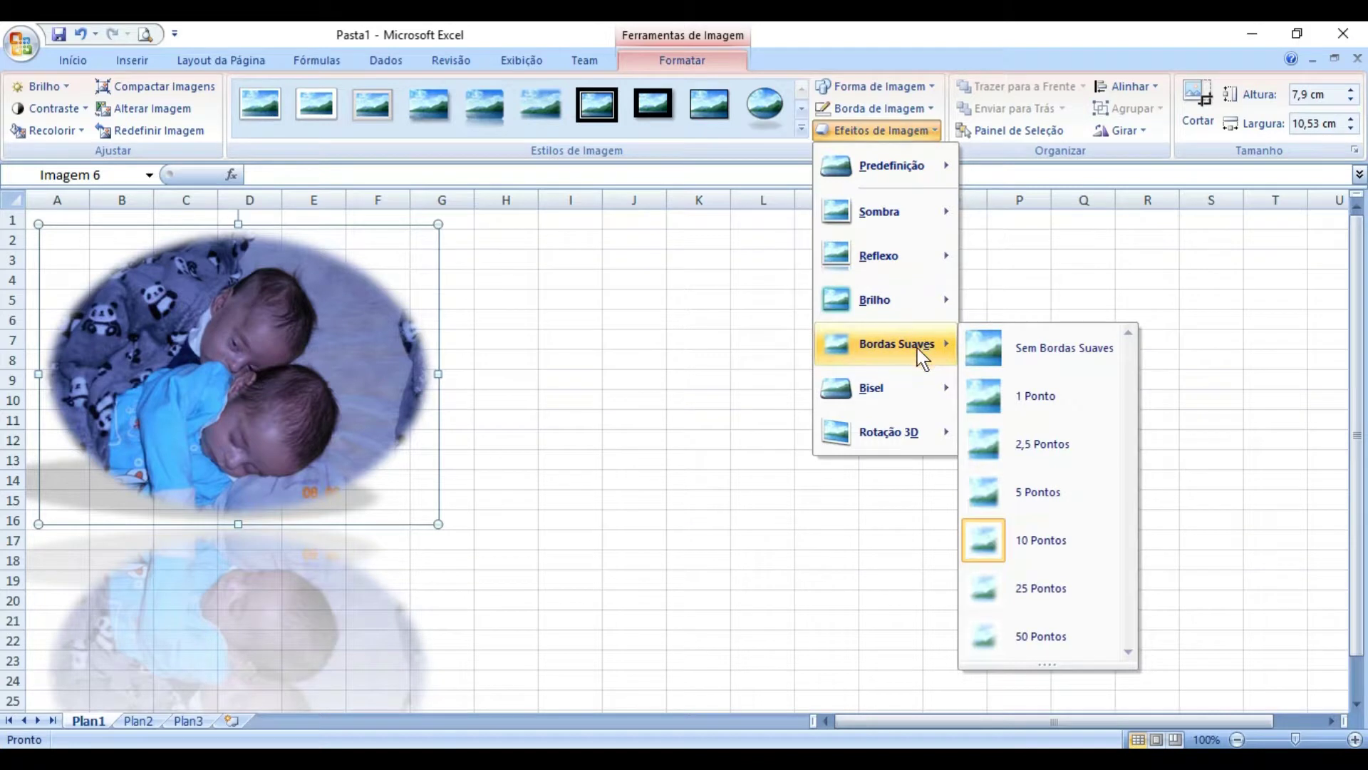
{"action": "mouse_move", "coordinate": [904, 395]}
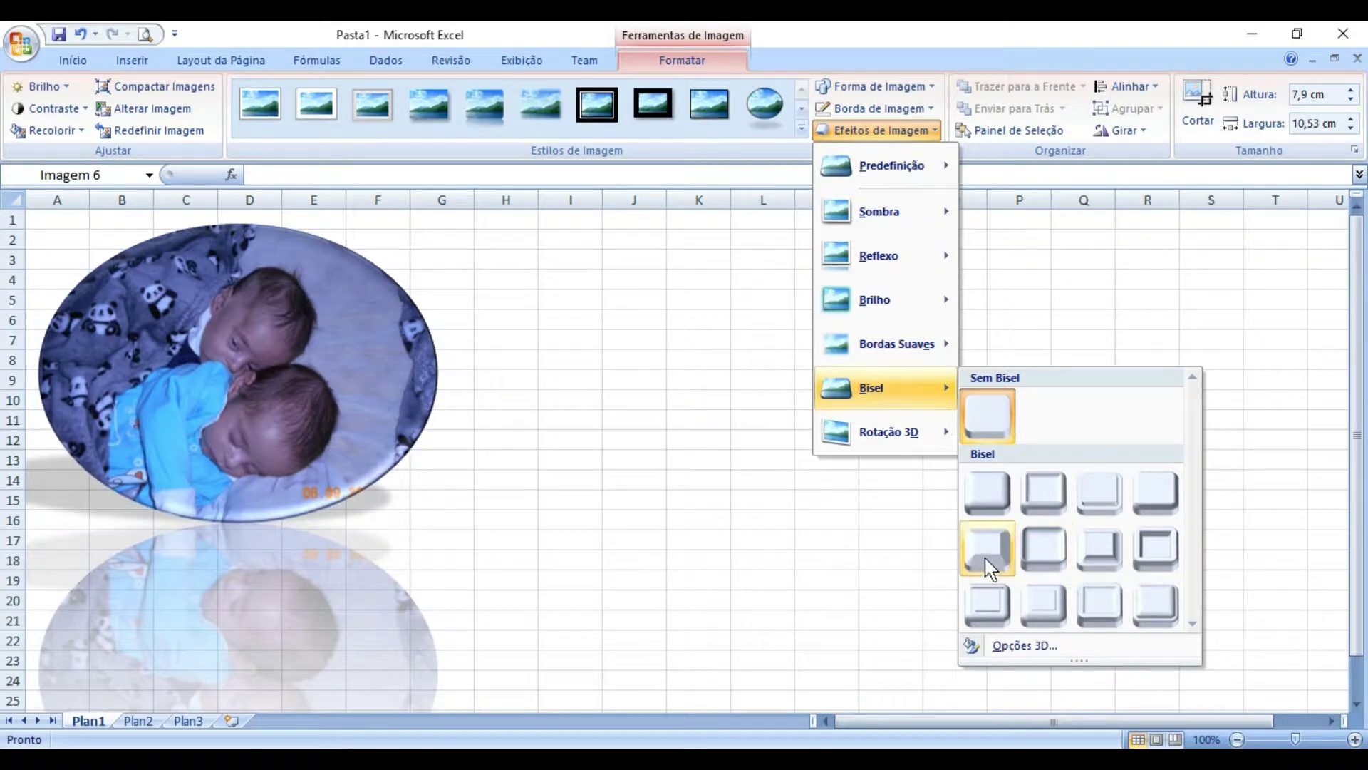
{"action": "left_click", "coordinate": [1150, 605]}
- Set the photo's 3D Rotation to No Rotation
{"action": "left_click", "coordinate": [884, 132]}
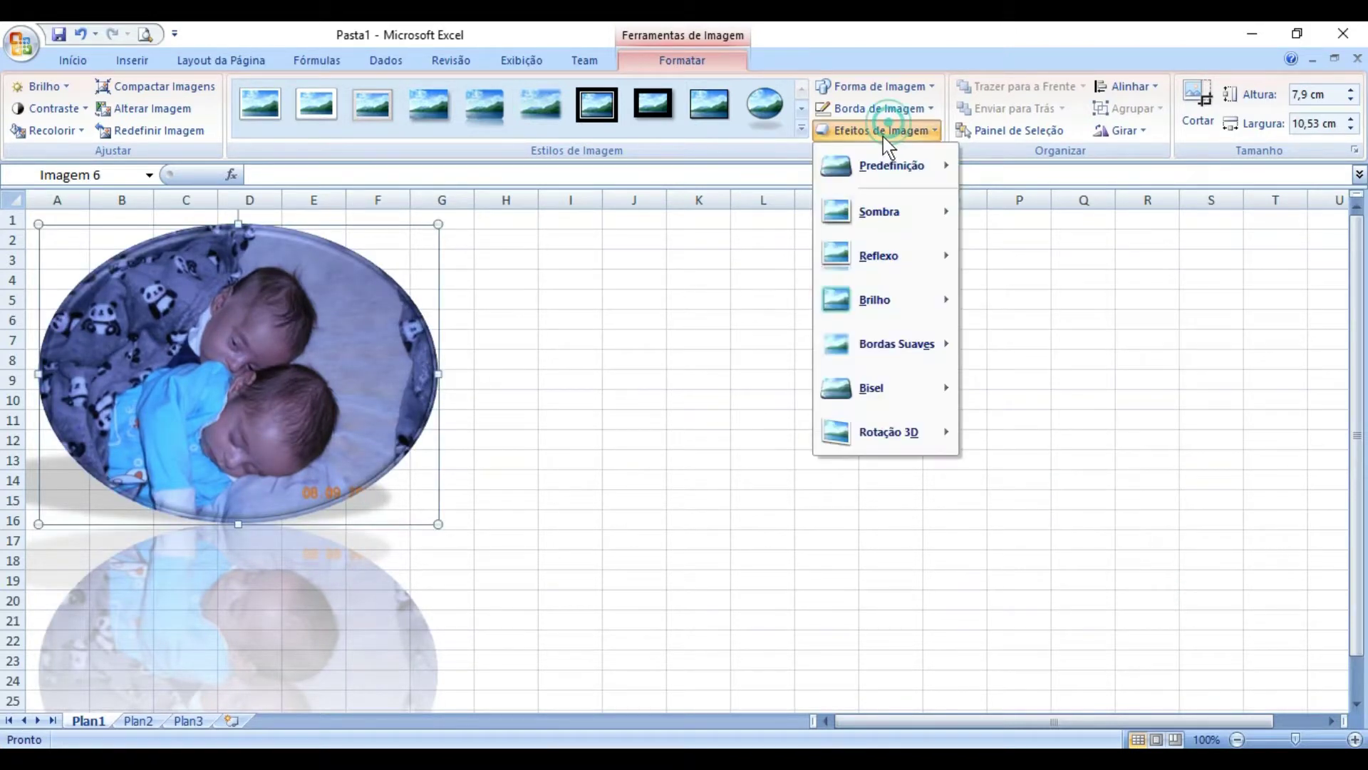
{"action": "mouse_move", "coordinate": [902, 443]}
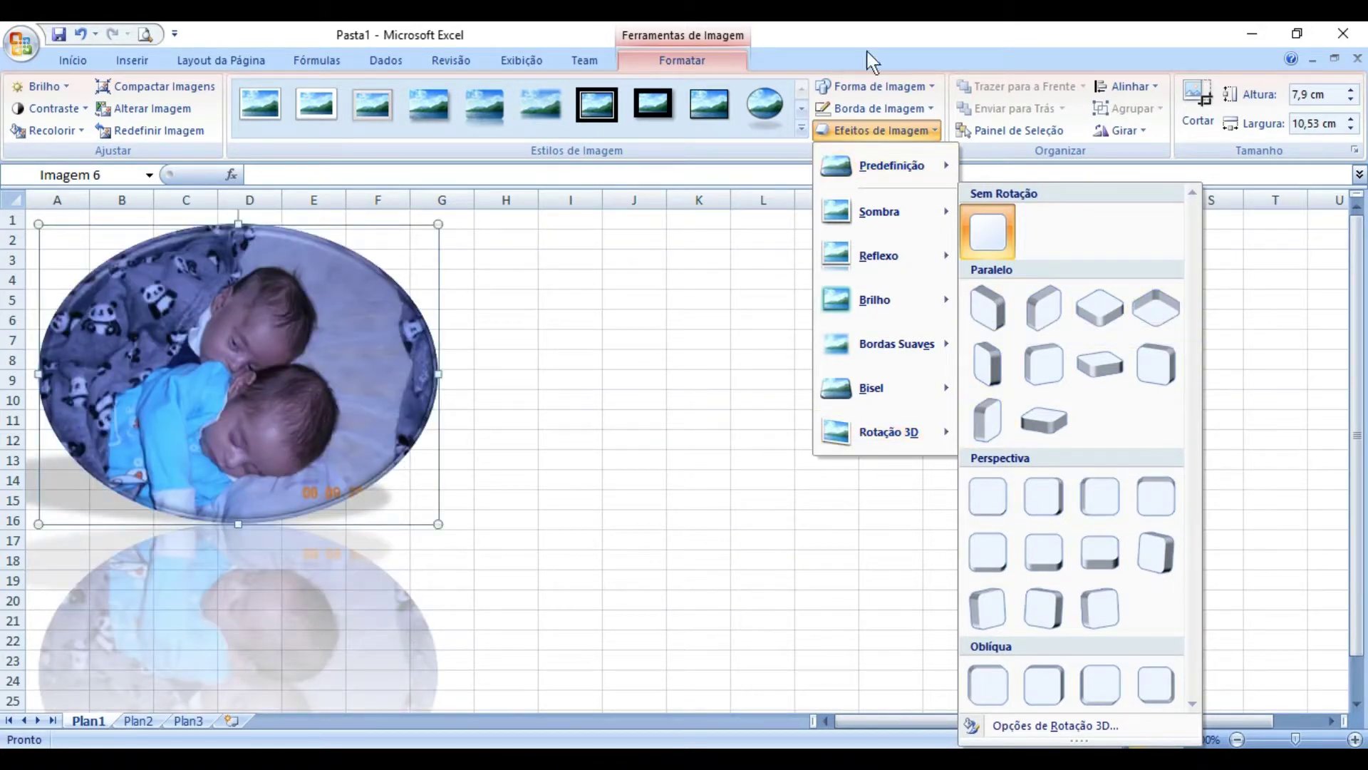
{"action": "left_click", "coordinate": [886, 36]}
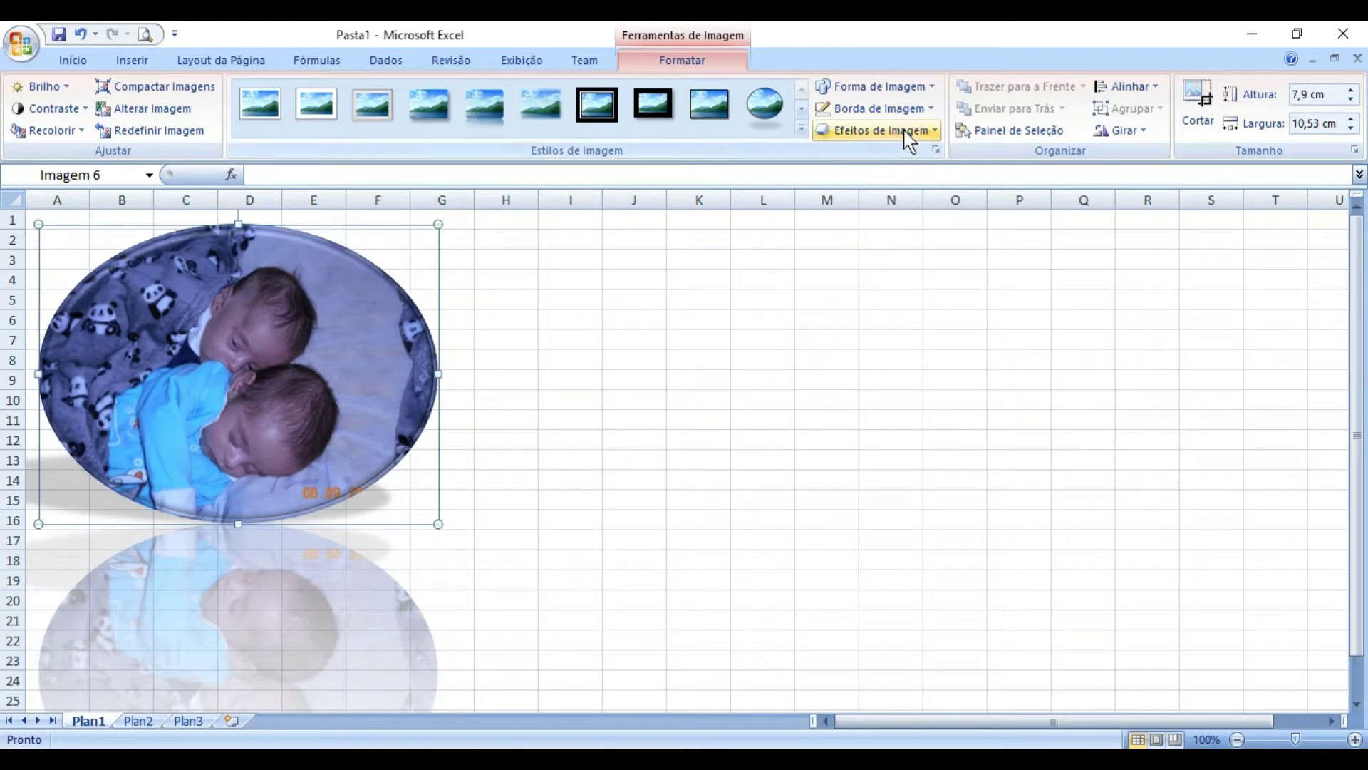
- Move the photo to the right side of the sheet over columns L–R
{"action": "left_click_drag", "start_coordinate": [336, 326], "coordinate": [1000, 344]}
{"action": "left_click_drag", "start_coordinate": [1021, 460], "coordinate": [1021, 460]}
{"action": "left_click_drag", "start_coordinate": [1008, 332], "coordinate": [1060, 307]}
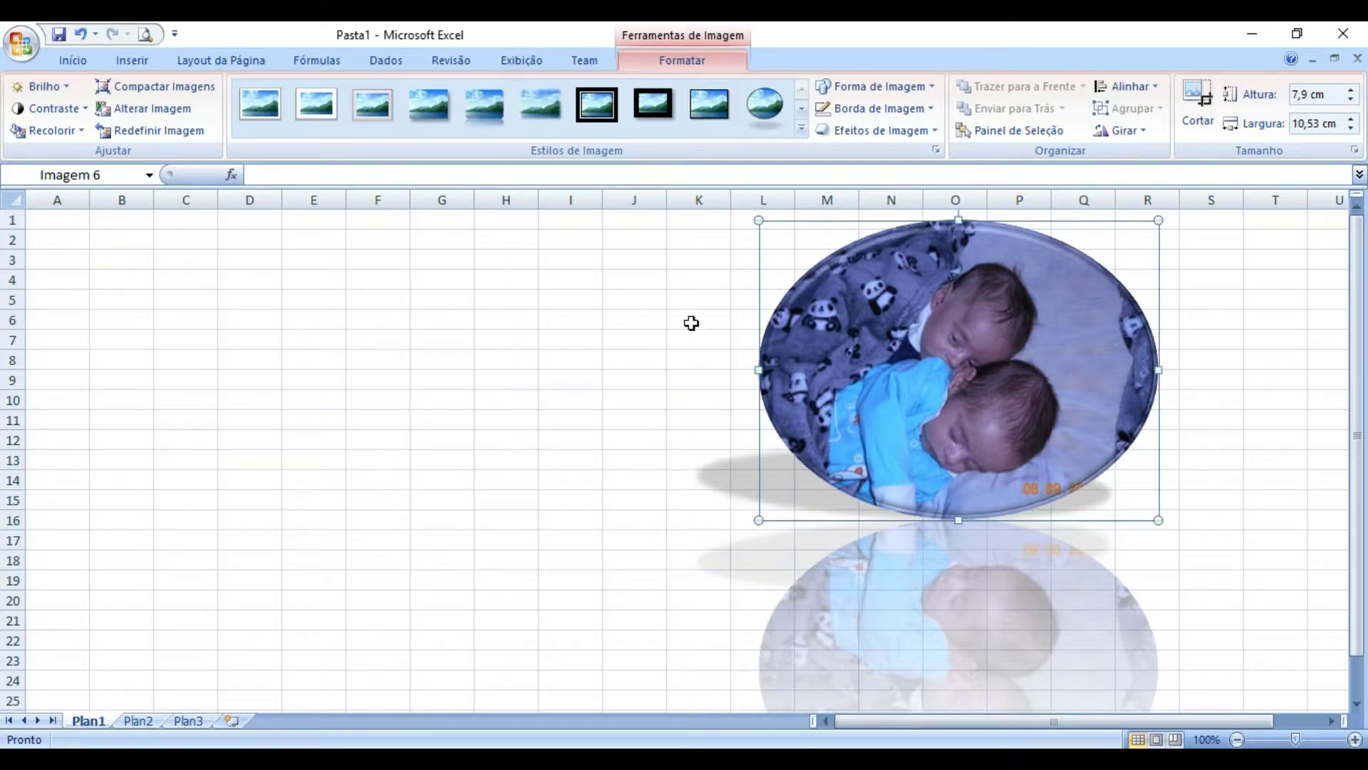
- Paste a copy of the photo and place it left of the original
{"action": "left_click", "coordinate": [384, 321]}
{"action": "key", "text": "ctrl+v"}
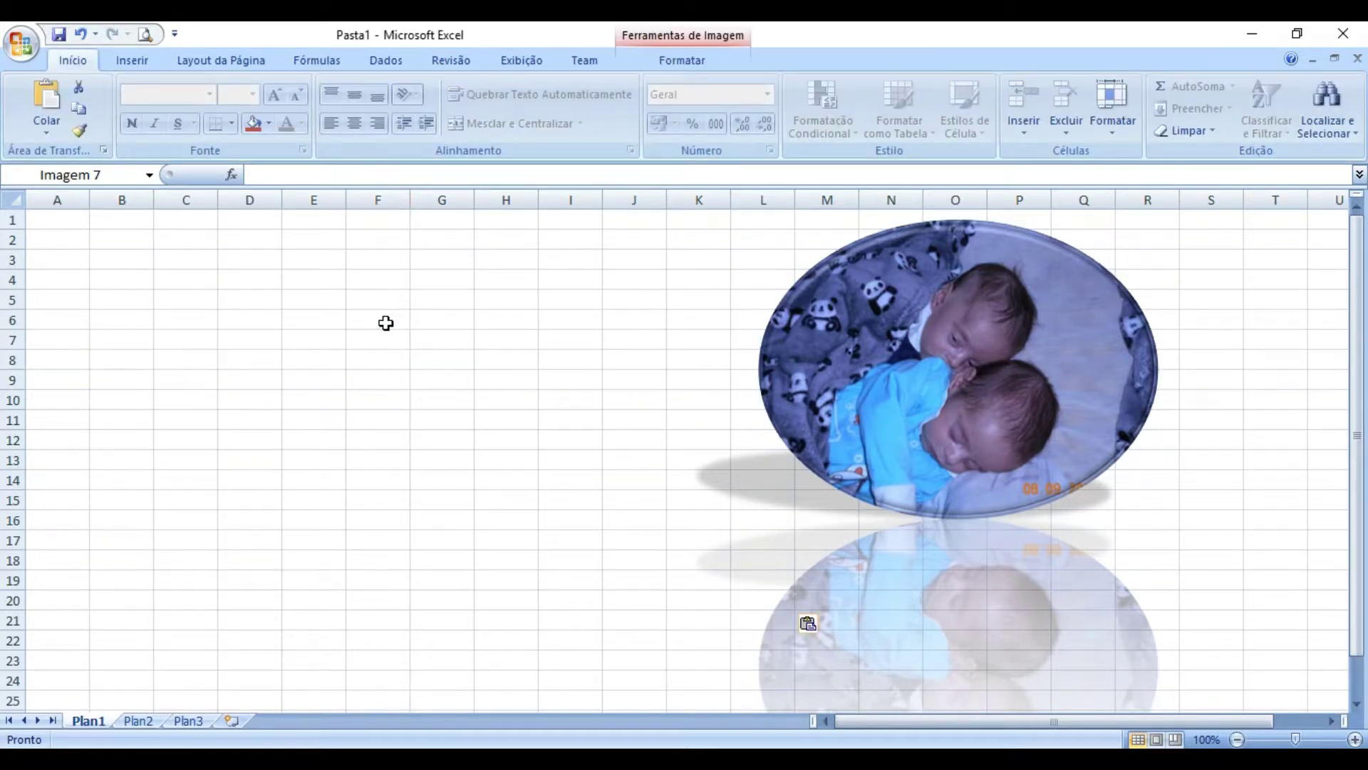
{"action": "left_click_drag", "start_coordinate": [650, 382], "coordinate": [587, 293]}
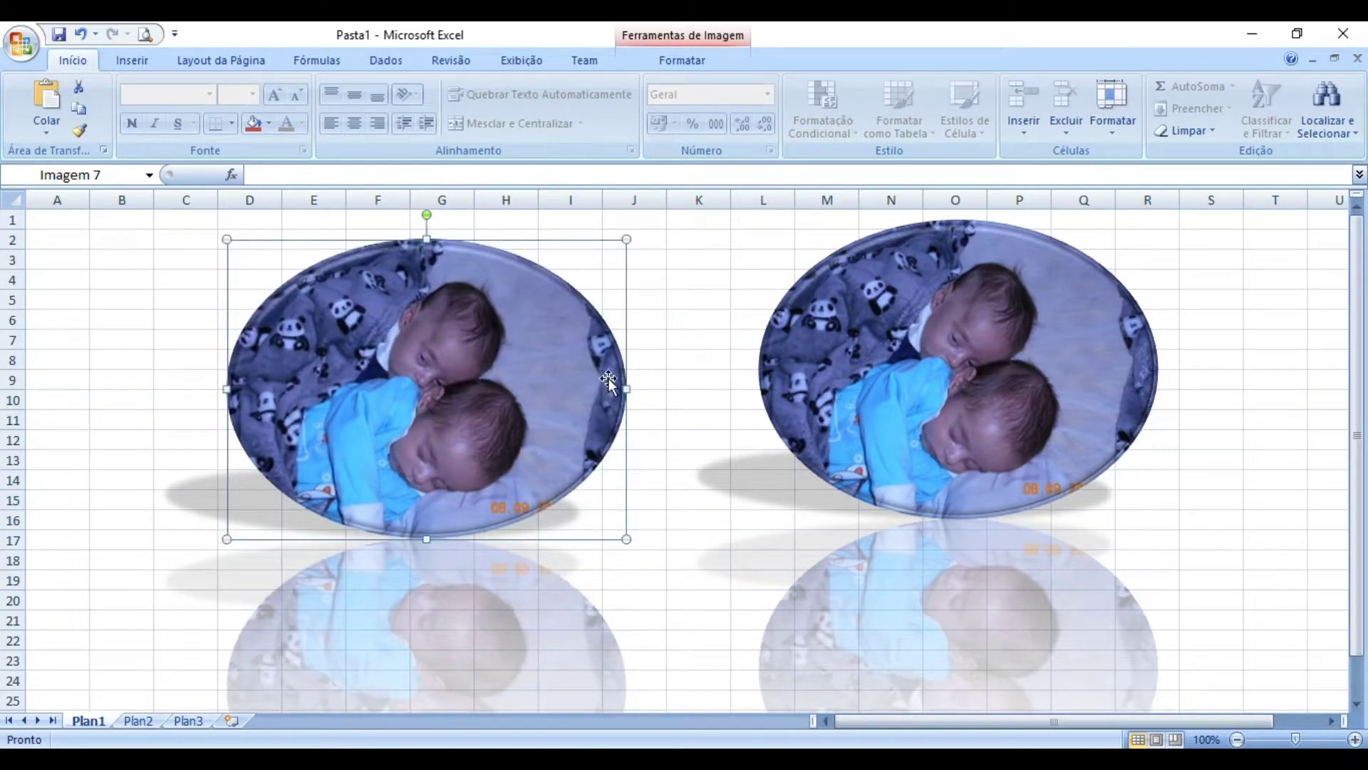
- Delete the left photo copy and reselect the remaining right photo for formatting
{"action": "left_click", "coordinate": [992, 335]}
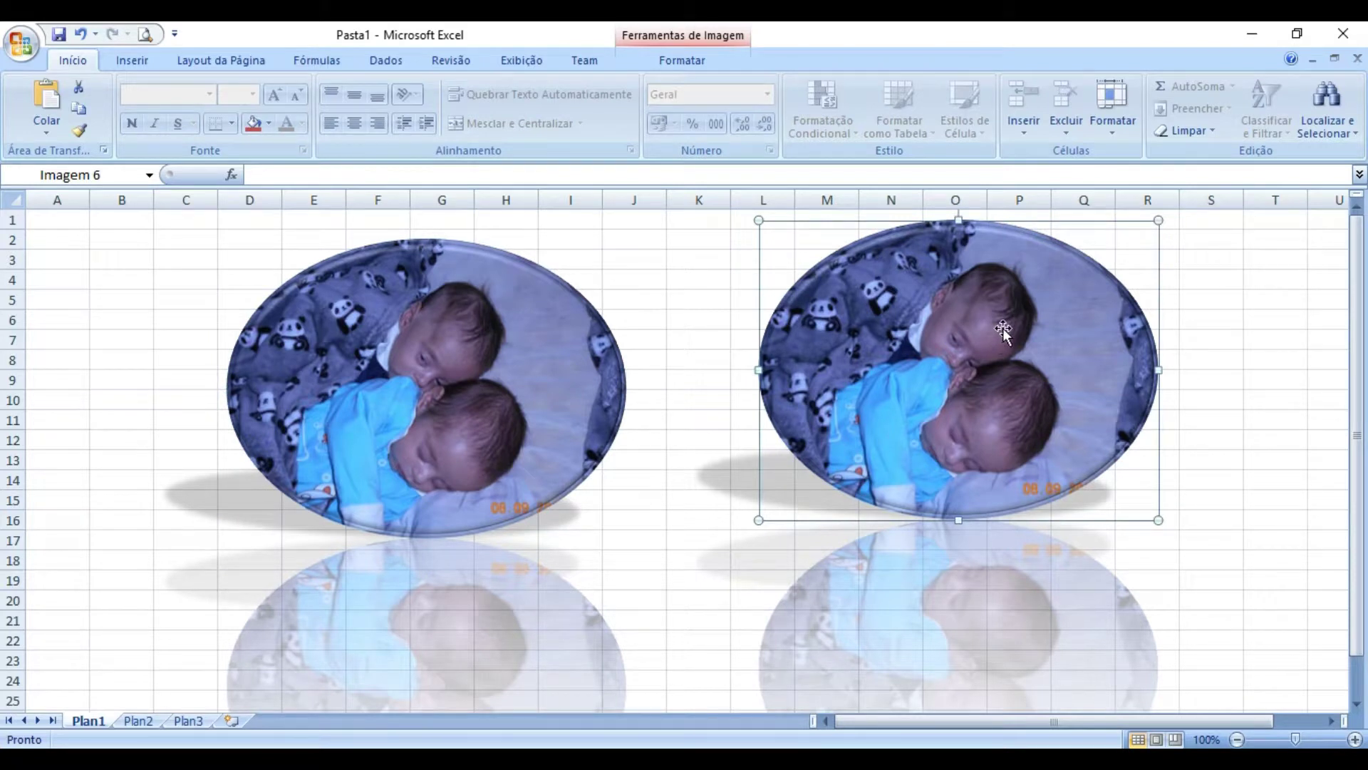
{"action": "left_click", "coordinate": [664, 345]}
{"action": "left_click", "coordinate": [559, 365]}
{"action": "key", "text": "Delete"}
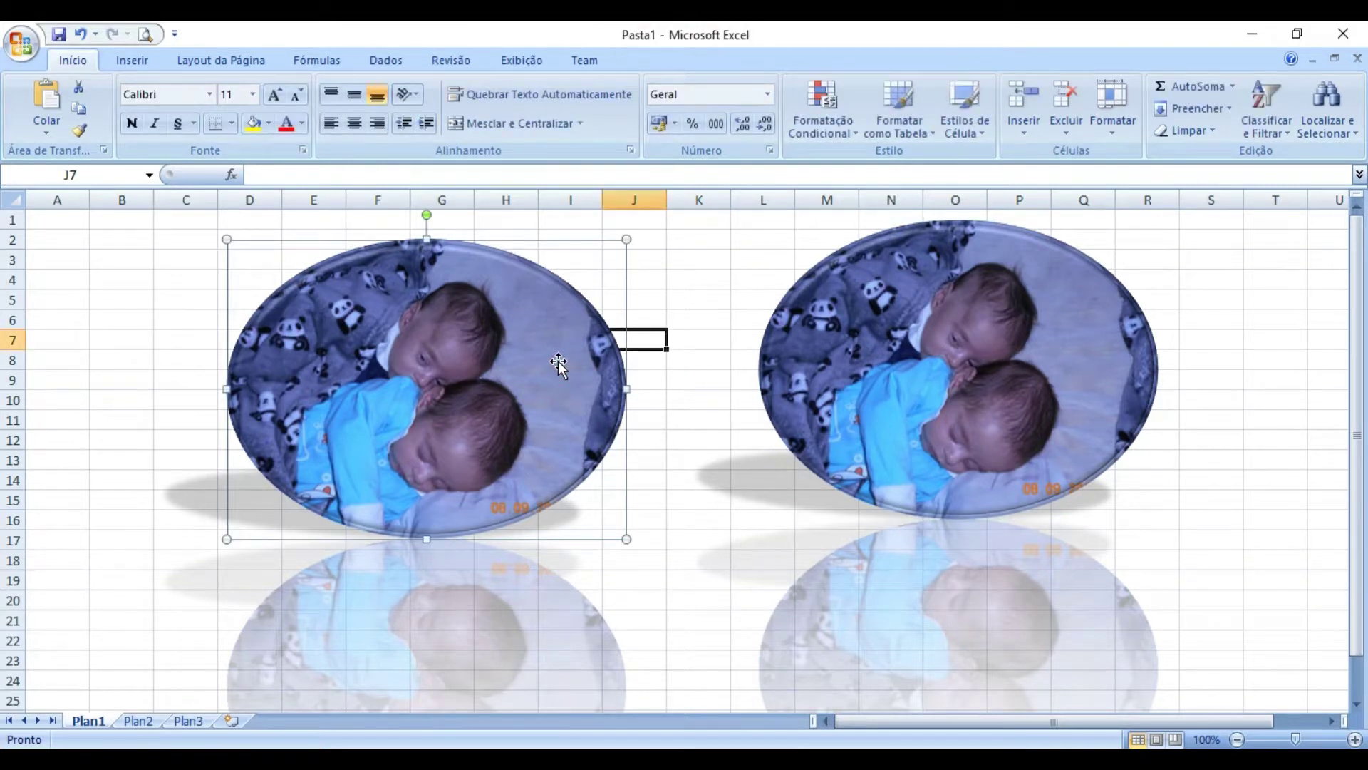
{"action": "left_click", "coordinate": [1080, 362]}
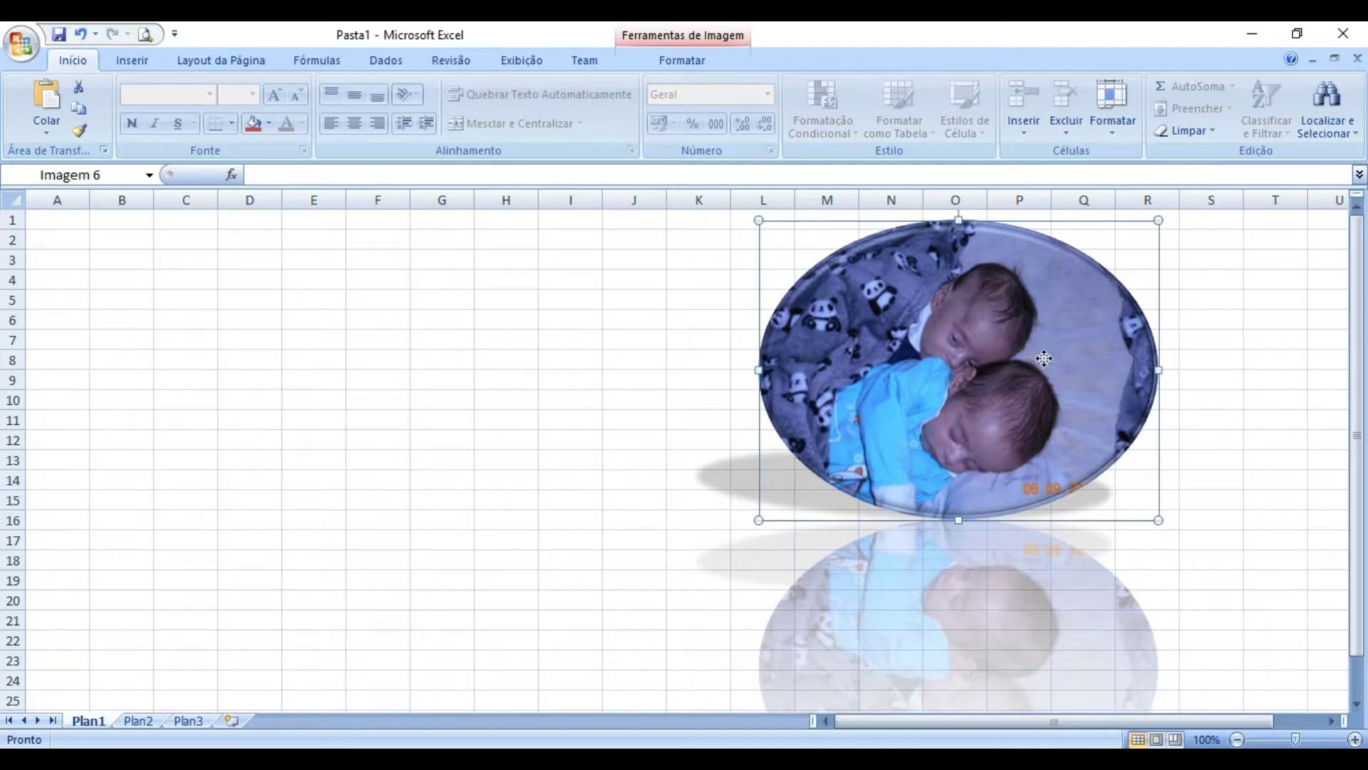
{"action": "double_click", "coordinate": [1044, 358]}
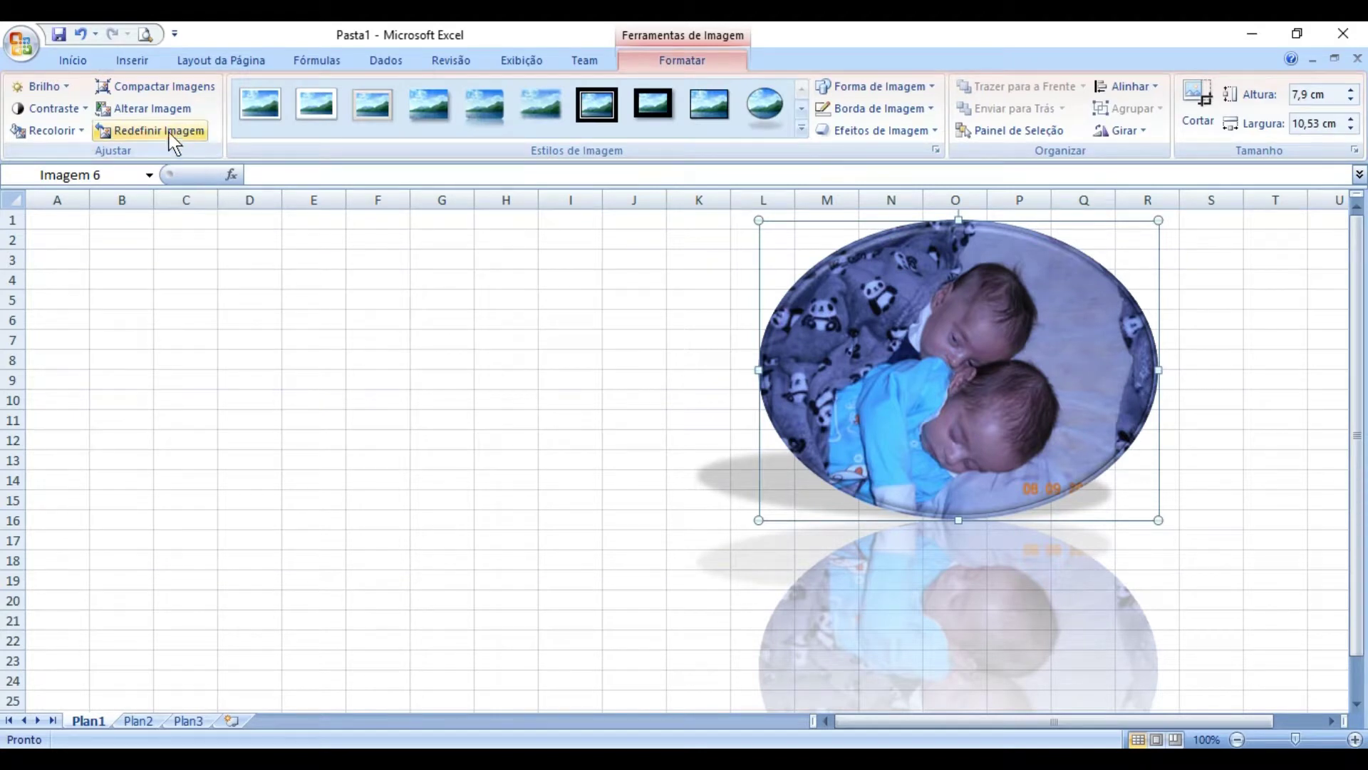
- Paste a duplicate of the oval photo at the left edge over columns A–G, then reselect the right photo
{"action": "left_click", "coordinate": [147, 109]}
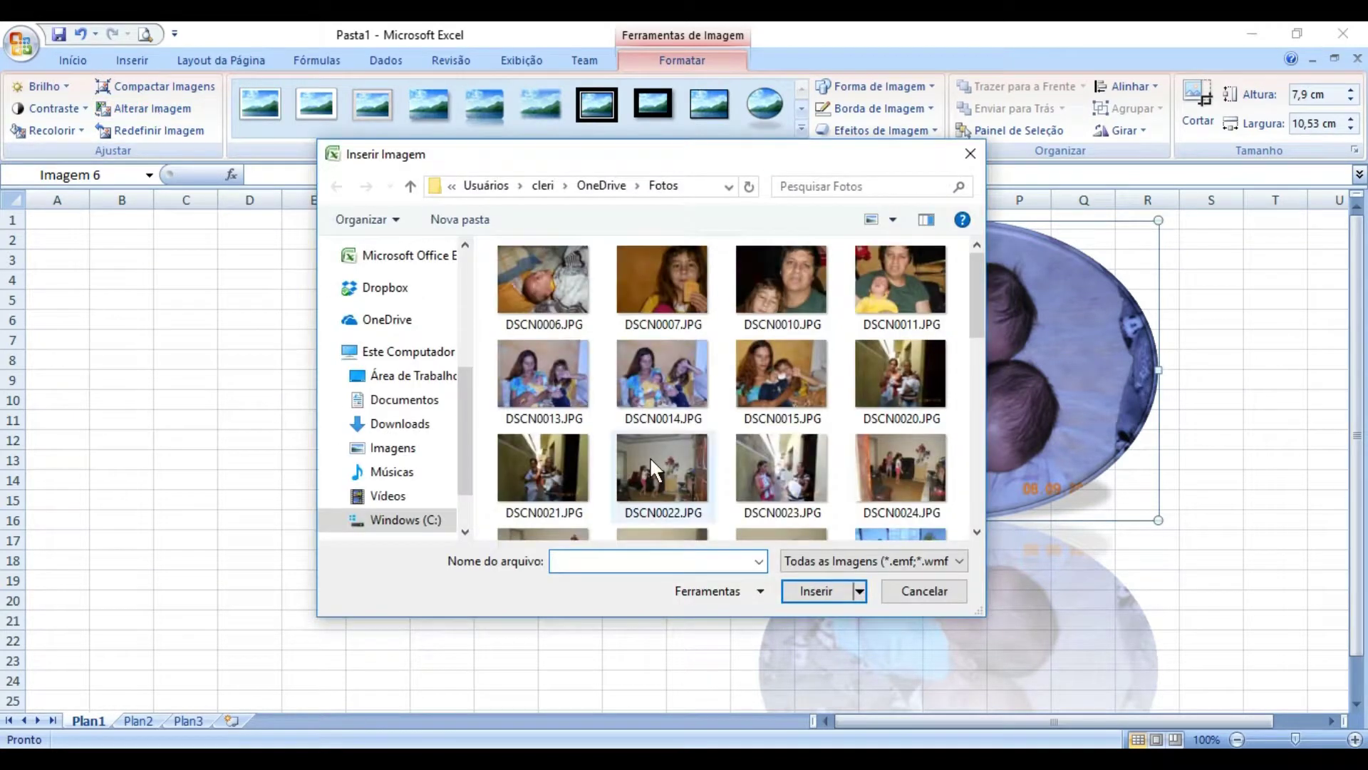
{"action": "left_click", "coordinate": [940, 593]}
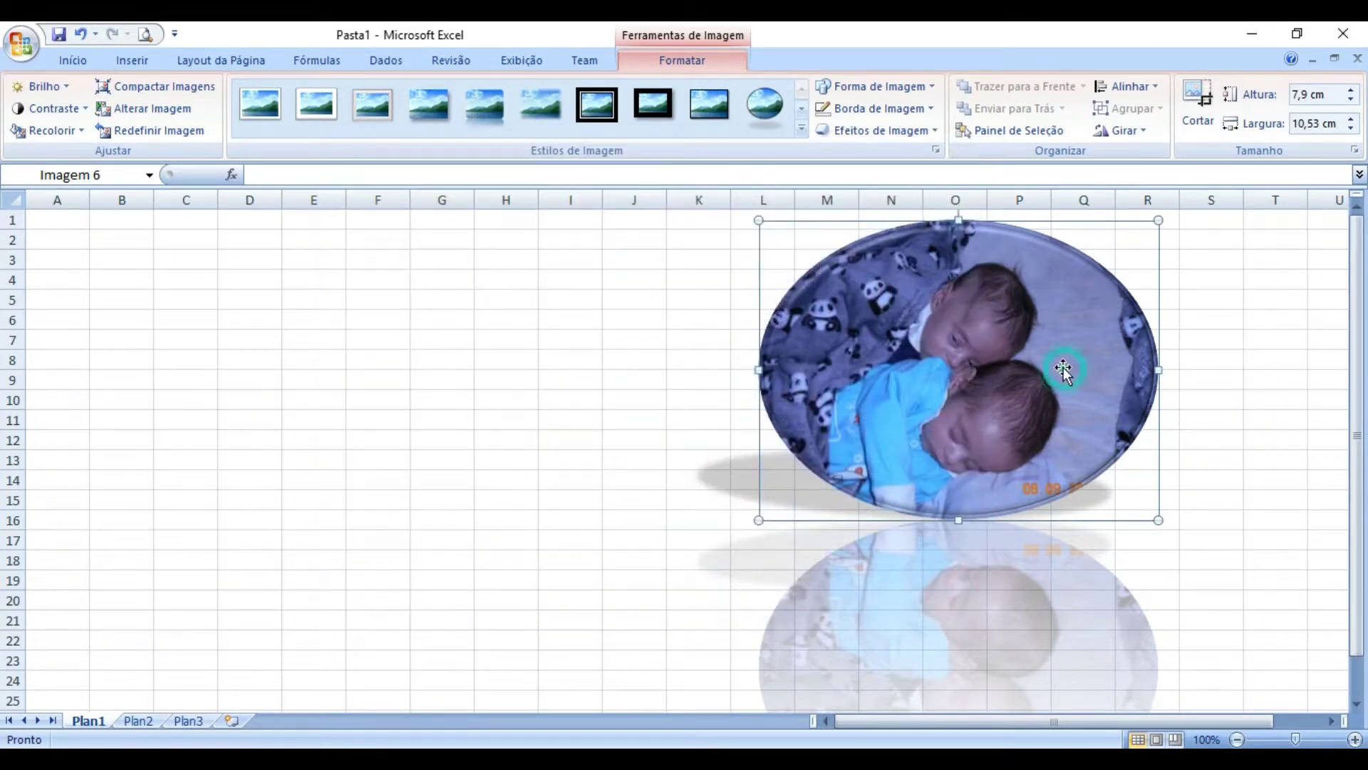
{"action": "left_click", "coordinate": [354, 399]}
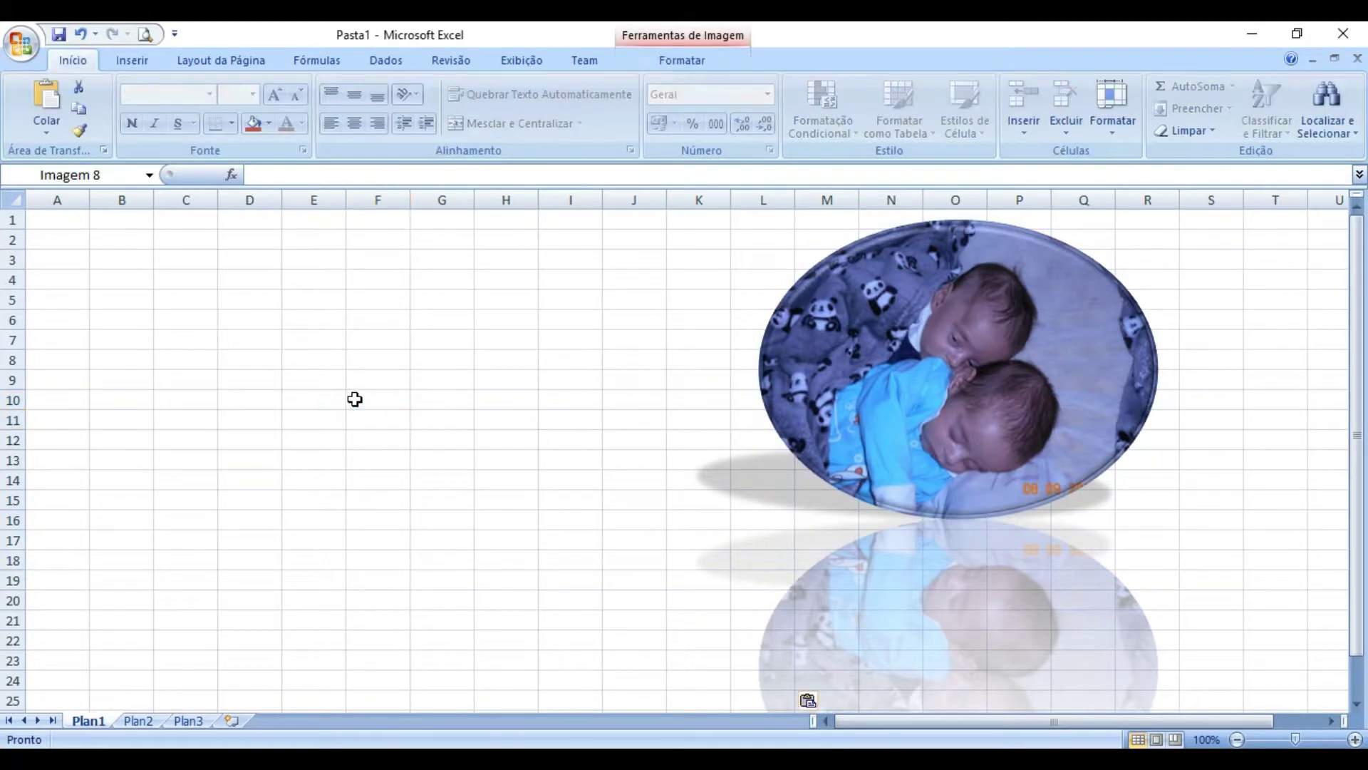
{"action": "key", "text": "ctrl+v"}
{"action": "left_click_drag", "start_coordinate": [657, 467], "coordinate": [361, 278]}
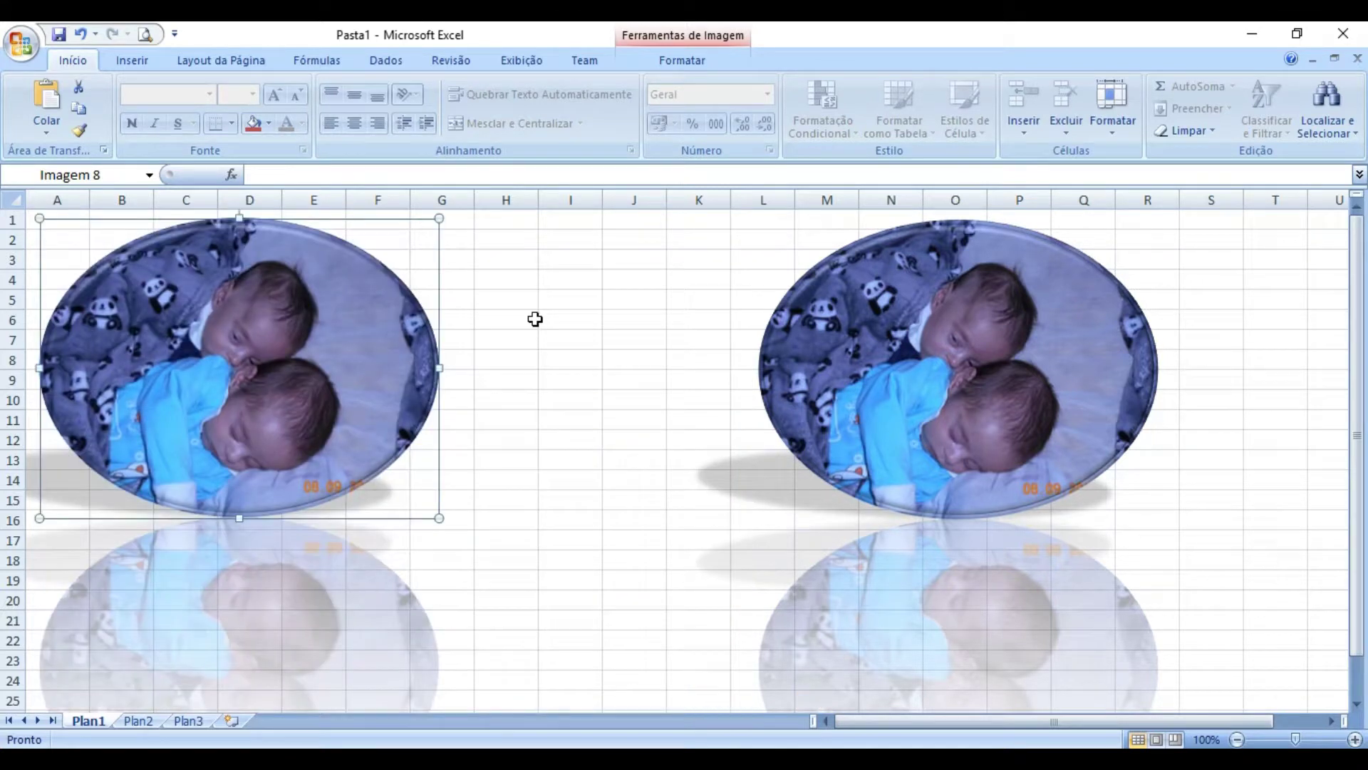
{"action": "left_click", "coordinate": [944, 336]}
{"action": "double_click", "coordinate": [1050, 342]}
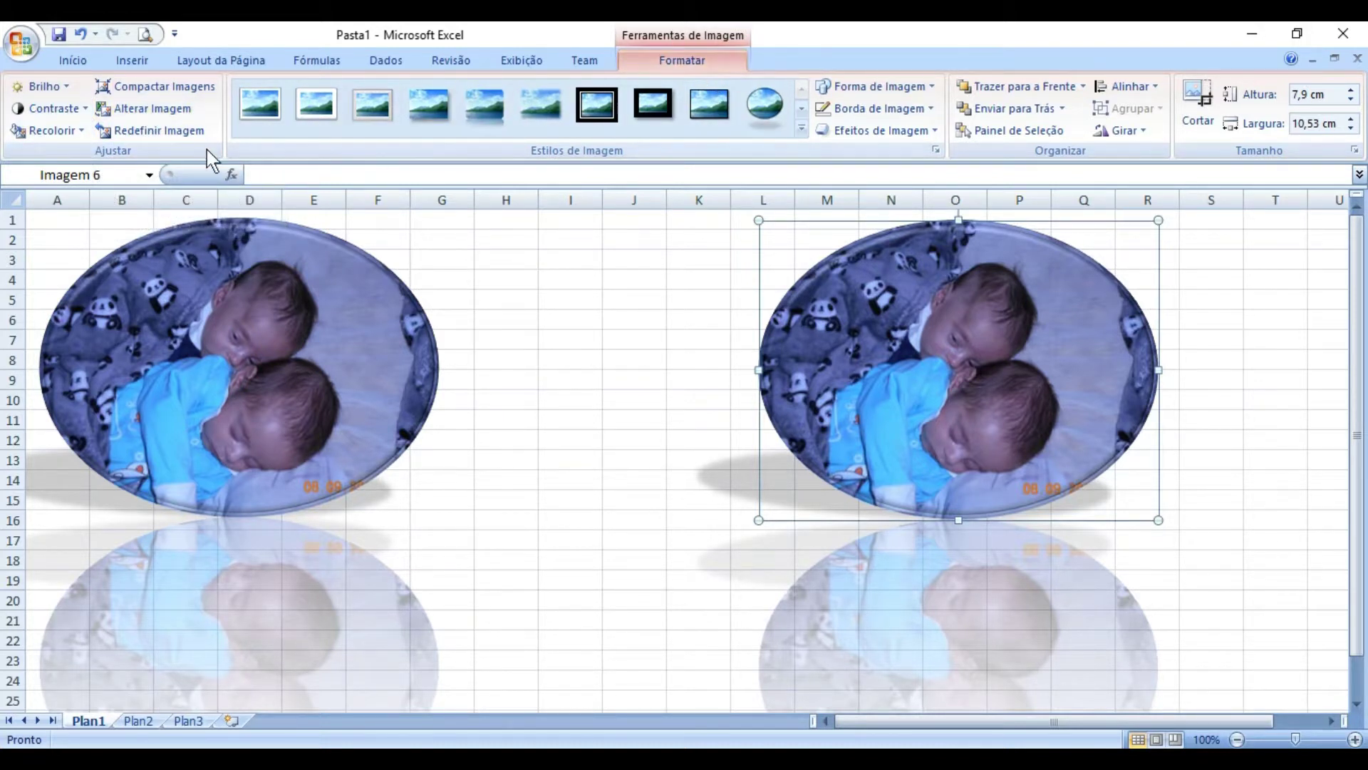
- Replace the right oval's picture with DSCN0059.JPG, the baby in red stripes
{"action": "left_click", "coordinate": [150, 110]}
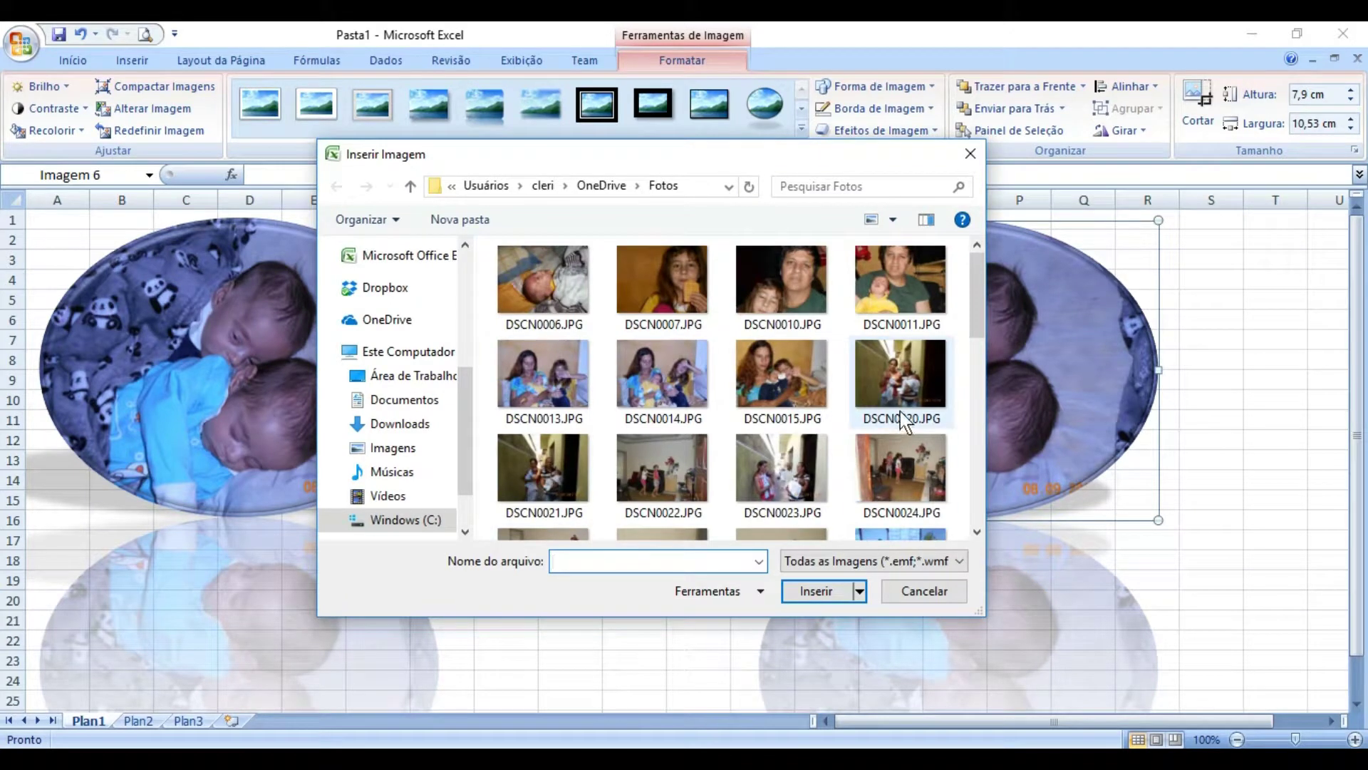
{"action": "scroll", "coordinate": [748, 400], "scroll_direction": "down", "scroll_amount": 2}
{"action": "scroll", "coordinate": [749, 401], "scroll_direction": "down", "scroll_amount": 5}
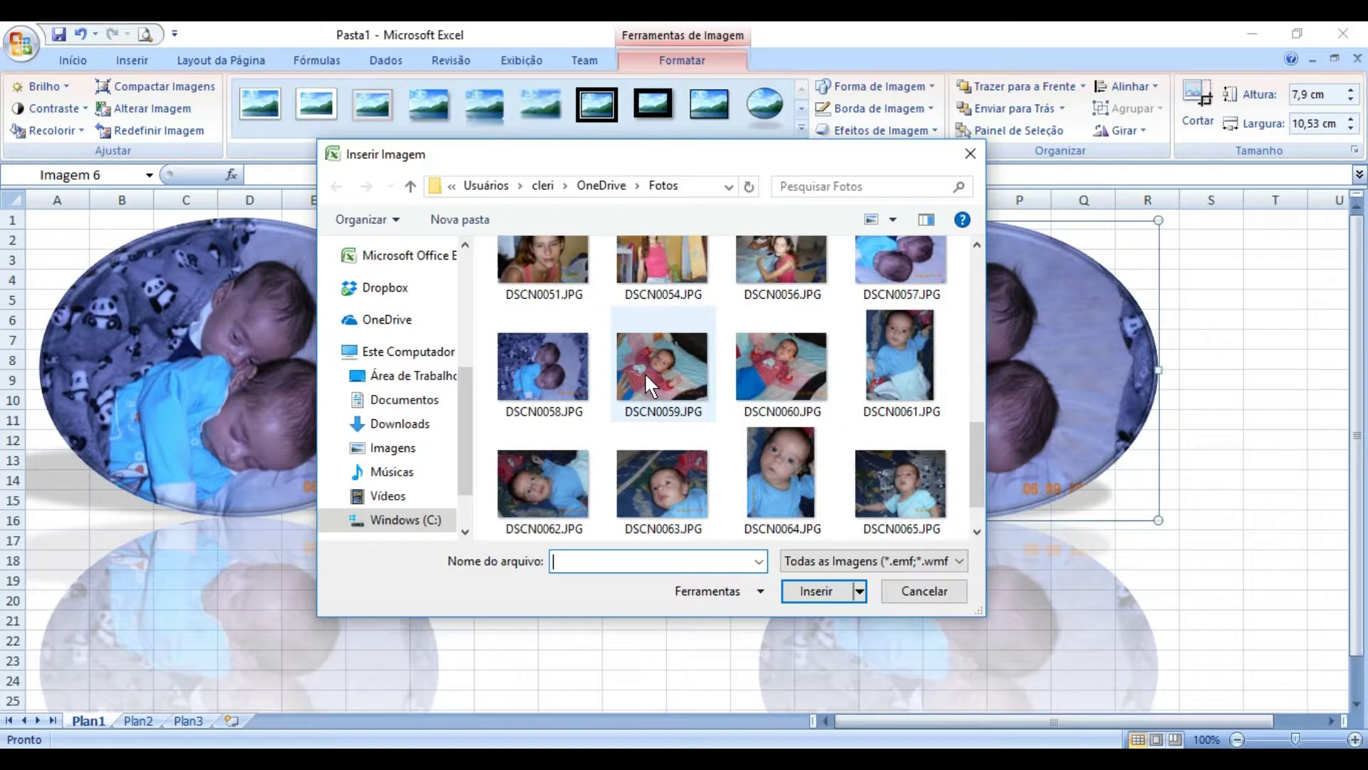
{"action": "left_click", "coordinate": [645, 372]}
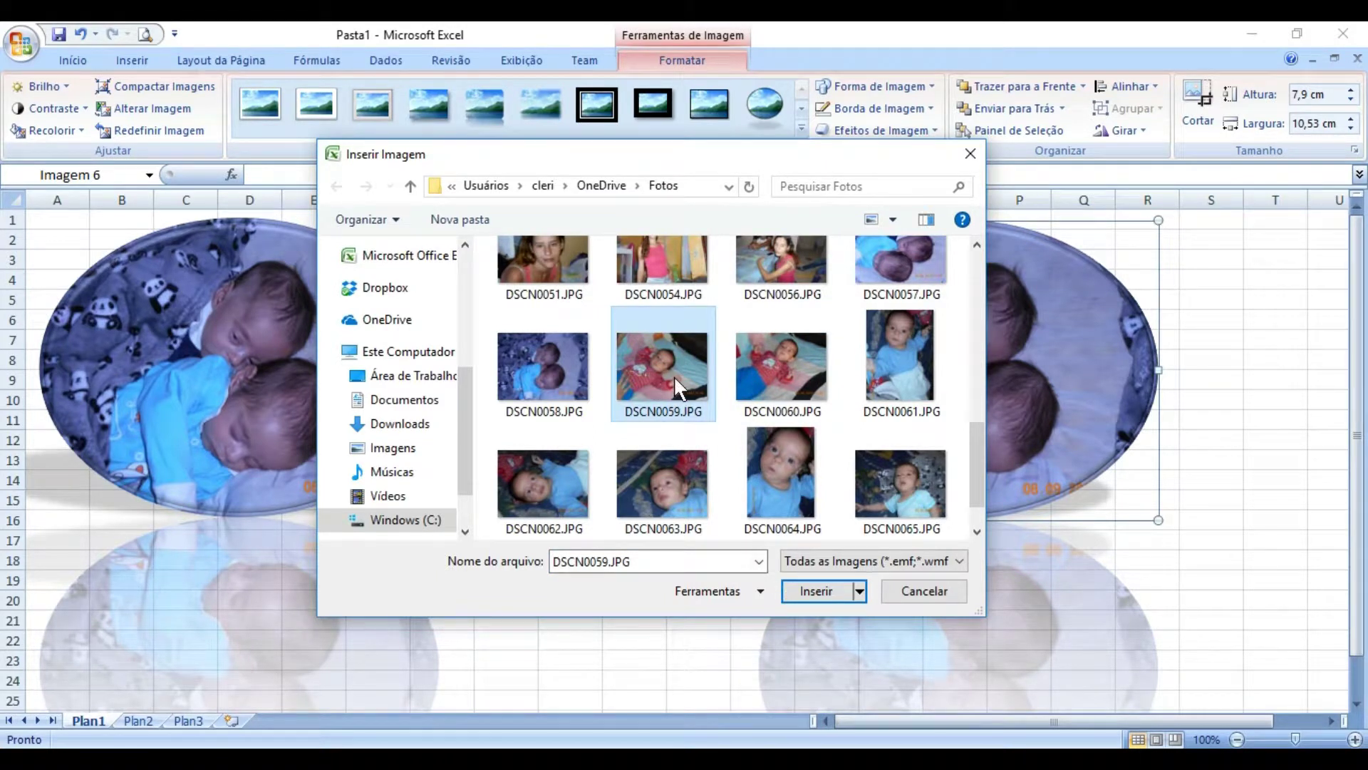
{"action": "left_click", "coordinate": [808, 591]}
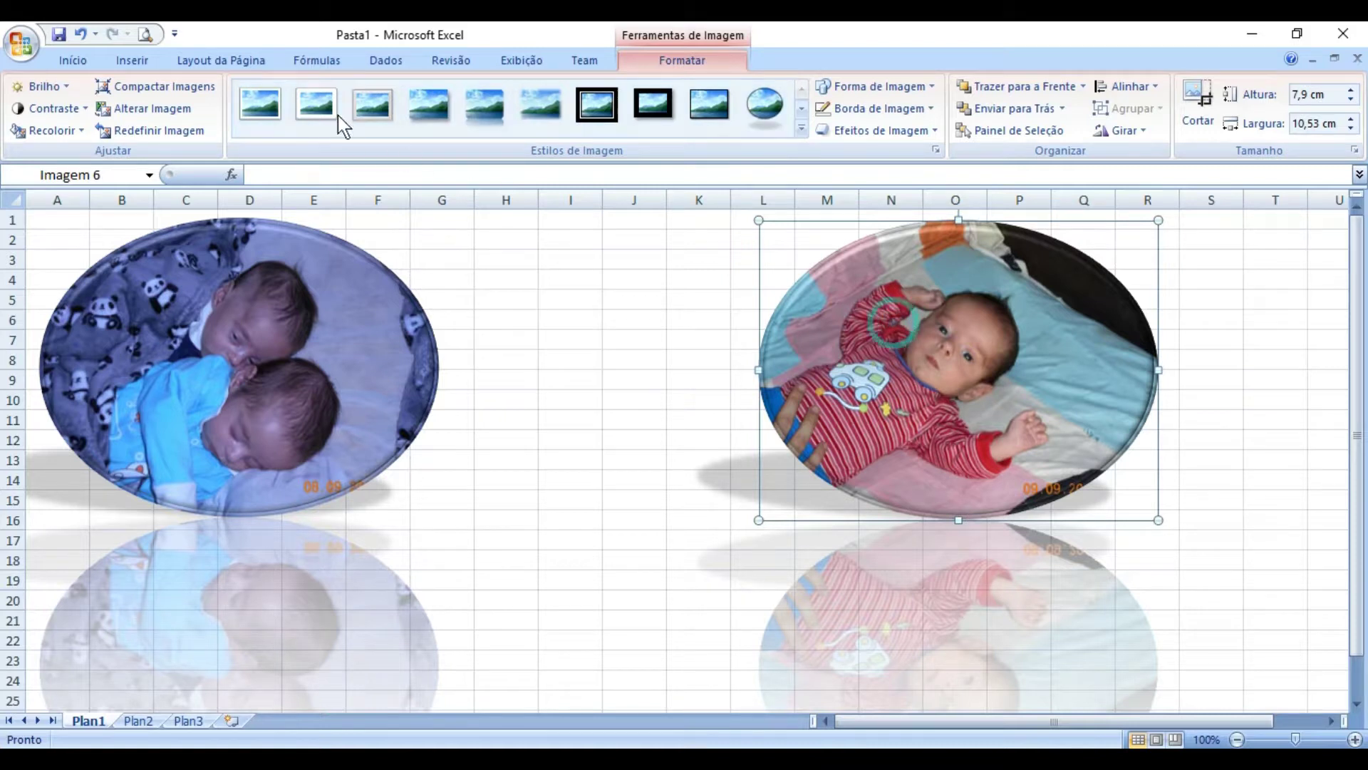
{"action": "left_click", "coordinate": [146, 108]}
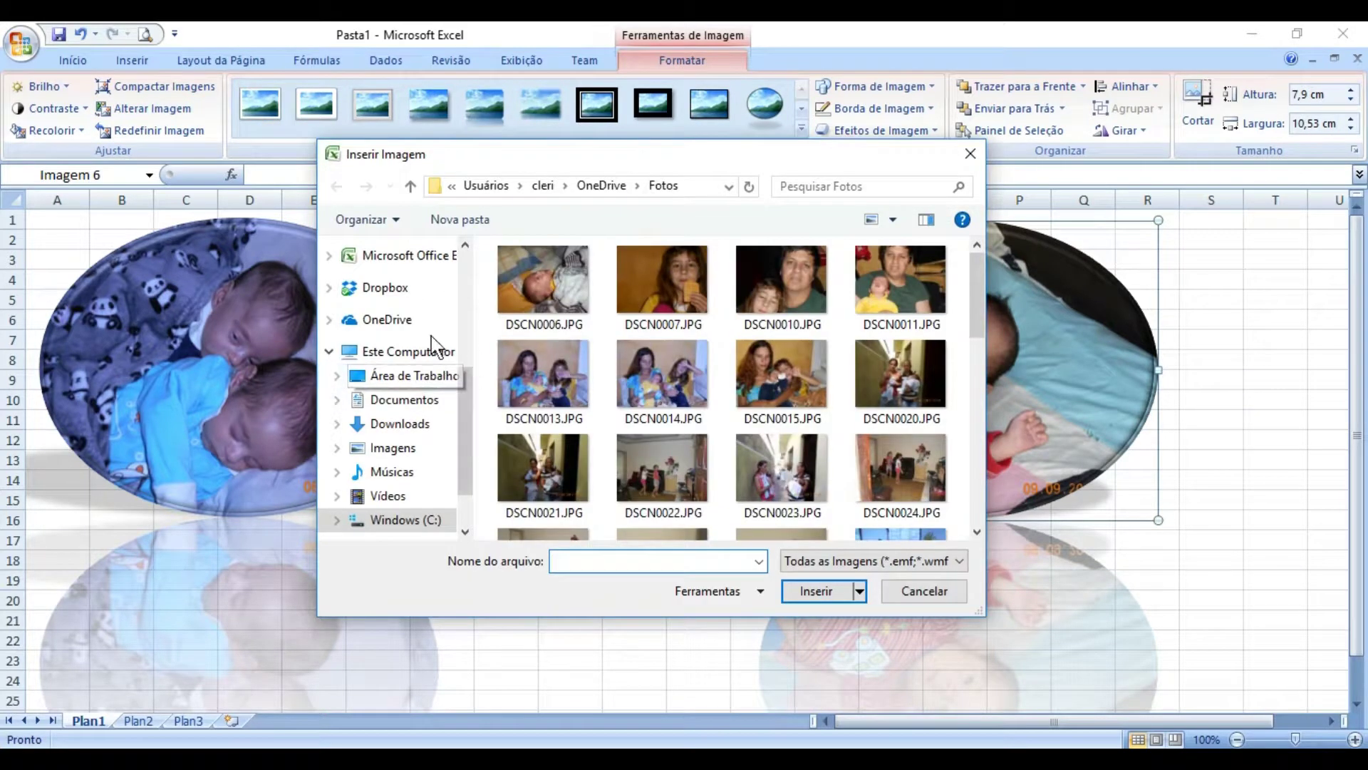
- Swap the right oval's picture for DSCN0069, the close-up of the baby raising a fist
{"action": "scroll", "coordinate": [764, 381], "scroll_direction": "down", "scroll_amount": 5}
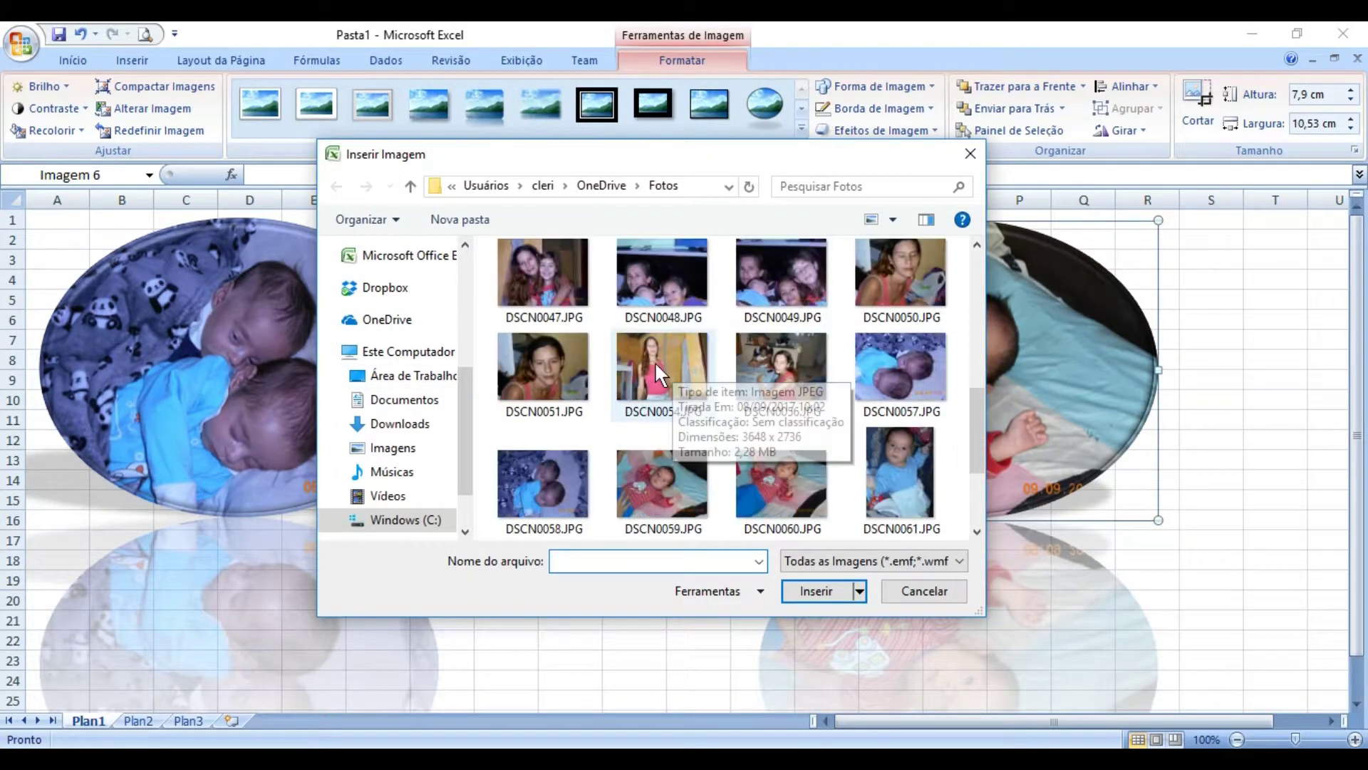
{"action": "scroll", "coordinate": [768, 425], "scroll_direction": "down", "scroll_amount": 3}
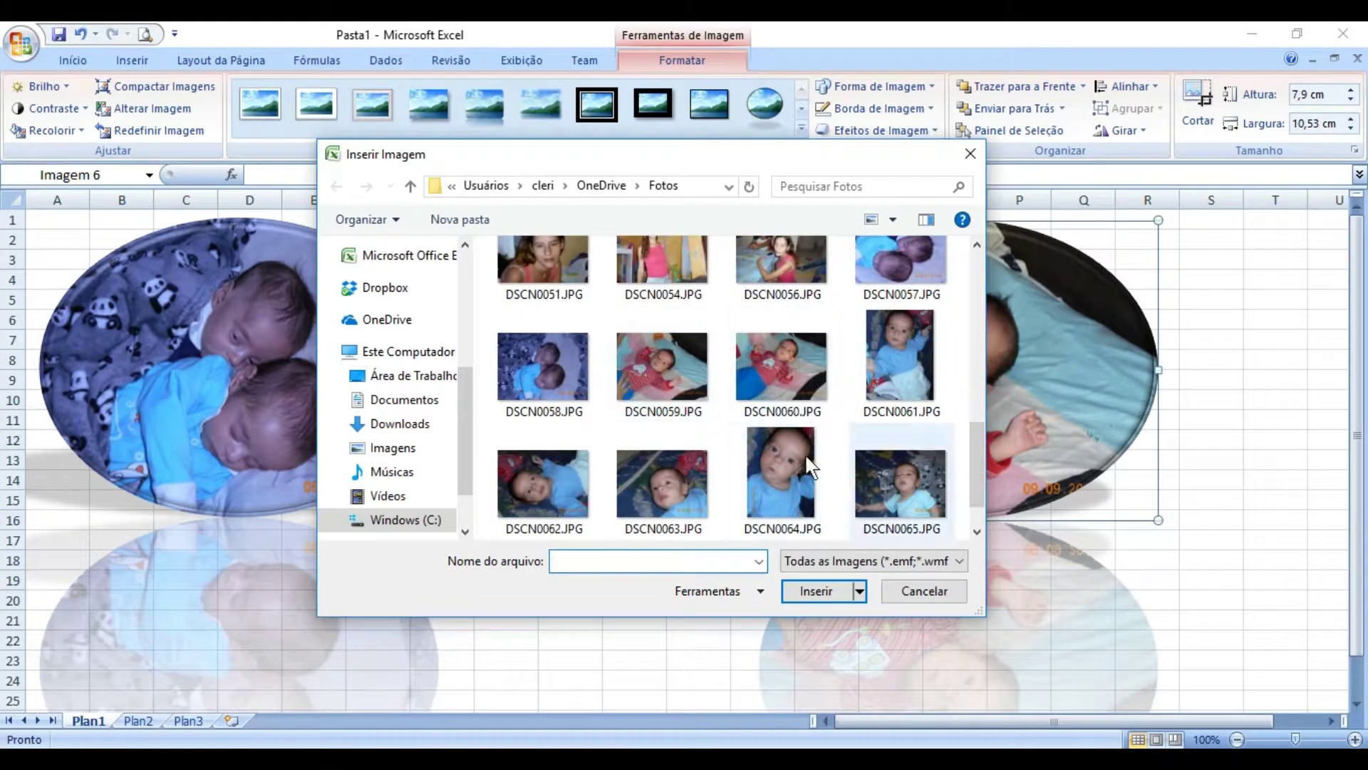
{"action": "scroll", "coordinate": [940, 479], "scroll_direction": "down", "scroll_amount": 2}
{"action": "double_click", "coordinate": [938, 475]}
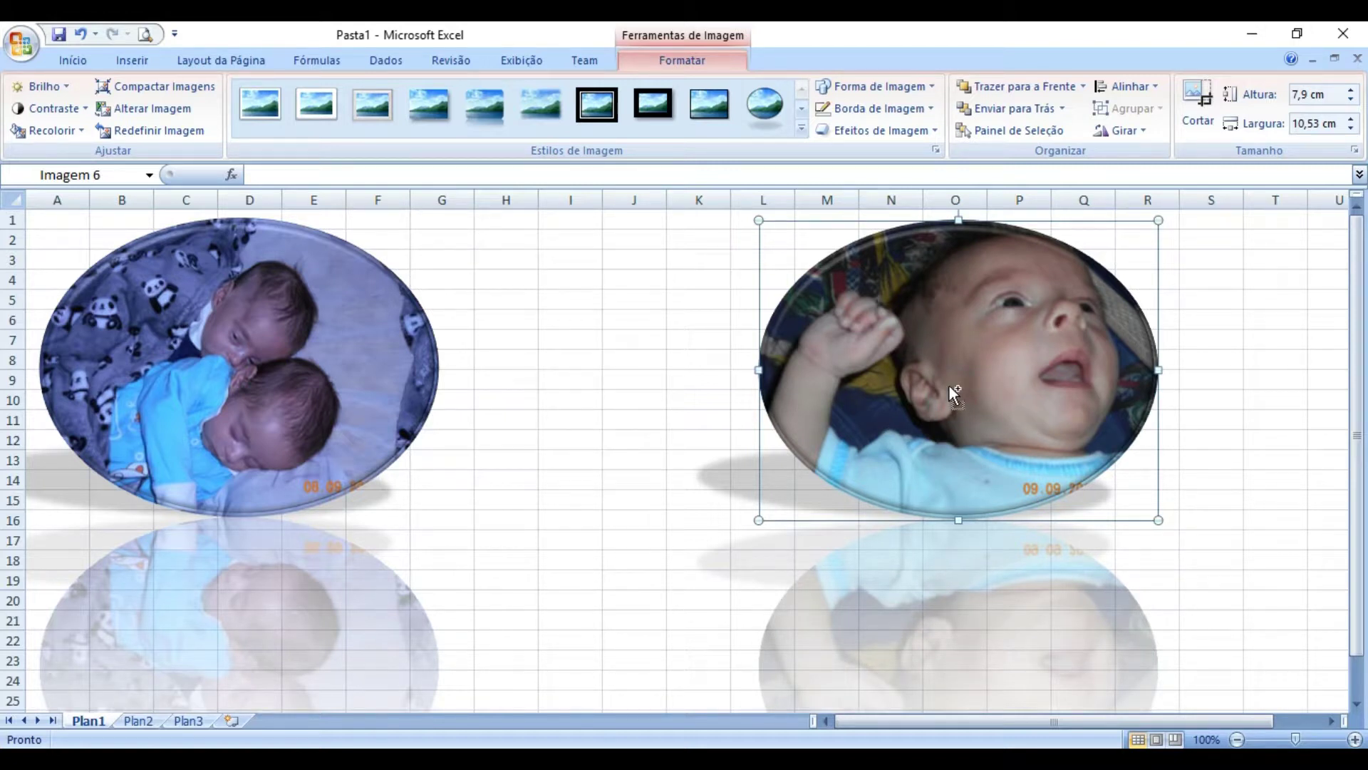
{"action": "scroll", "coordinate": [949, 386], "scroll_direction": "down", "scroll_amount": 4}
- Paste a third copy of the close-up oval and centre it over columns H–N, level with the others
{"action": "left_click", "coordinate": [591, 540]}
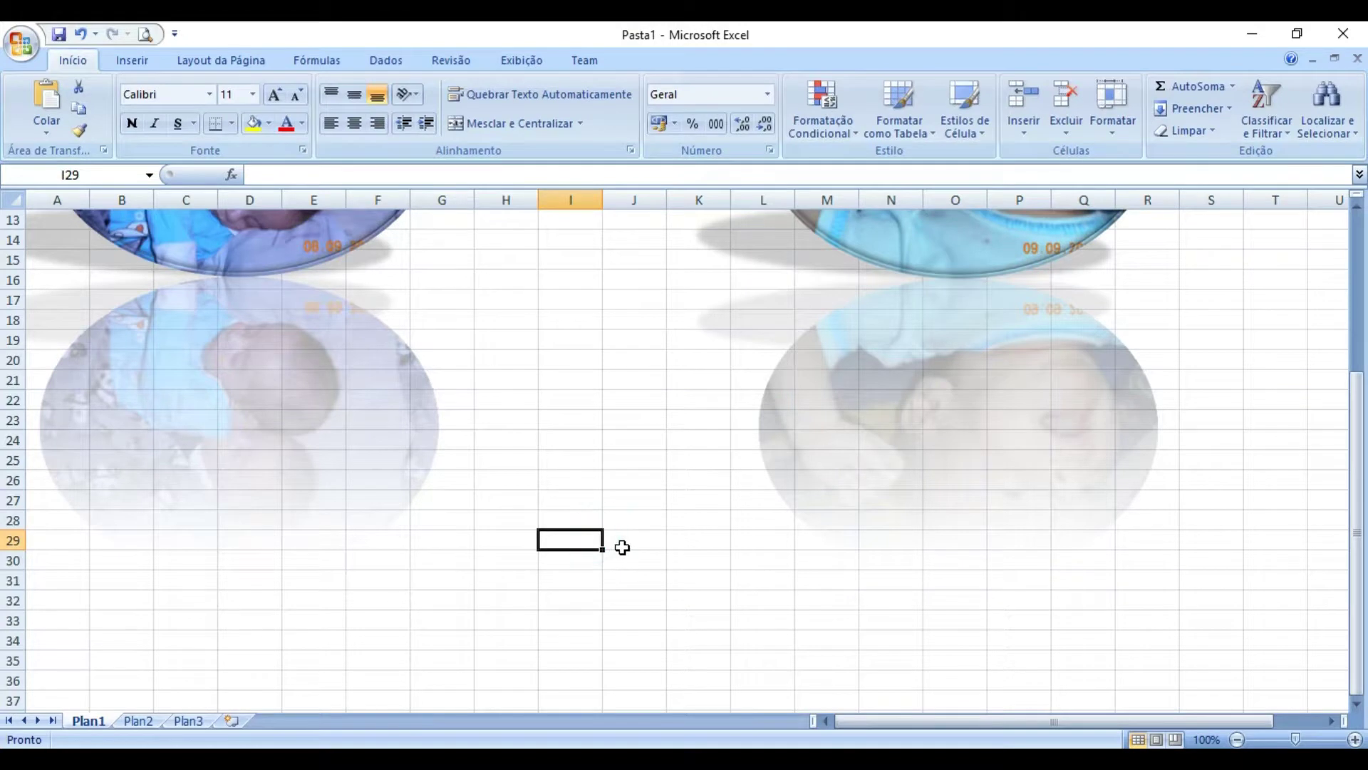
{"action": "key", "text": "ctrl+v"}
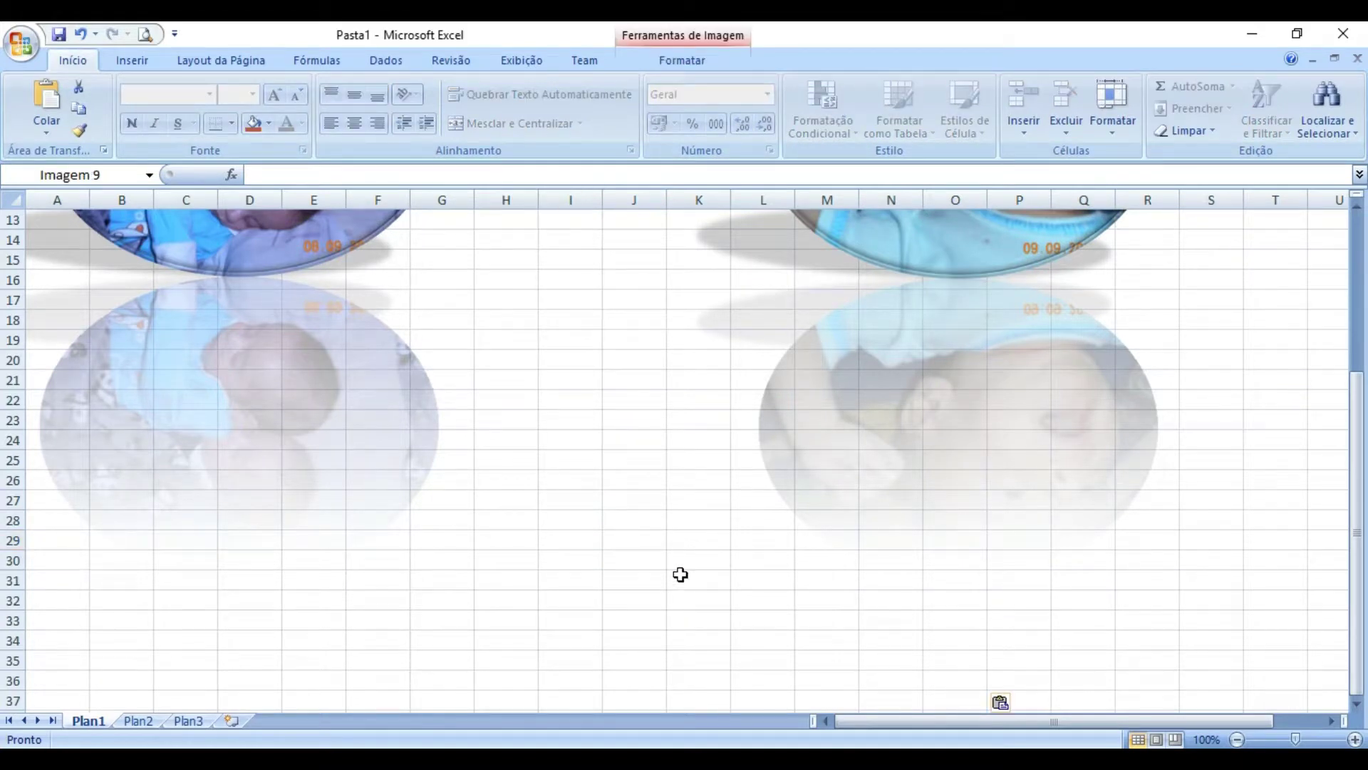
{"action": "left_click_drag", "start_coordinate": [753, 614], "coordinate": [636, 332]}
{"action": "scroll", "coordinate": [713, 429], "scroll_direction": "up", "scroll_amount": 2}
{"action": "scroll", "coordinate": [972, 341], "scroll_direction": "up", "scroll_amount": 2}
{"action": "left_click_drag", "start_coordinate": [931, 421], "coordinate": [1075, 416]}
{"action": "left_click", "coordinate": [659, 578]}
{"action": "left_click_drag", "start_coordinate": [698, 457], "coordinate": [737, 373]}
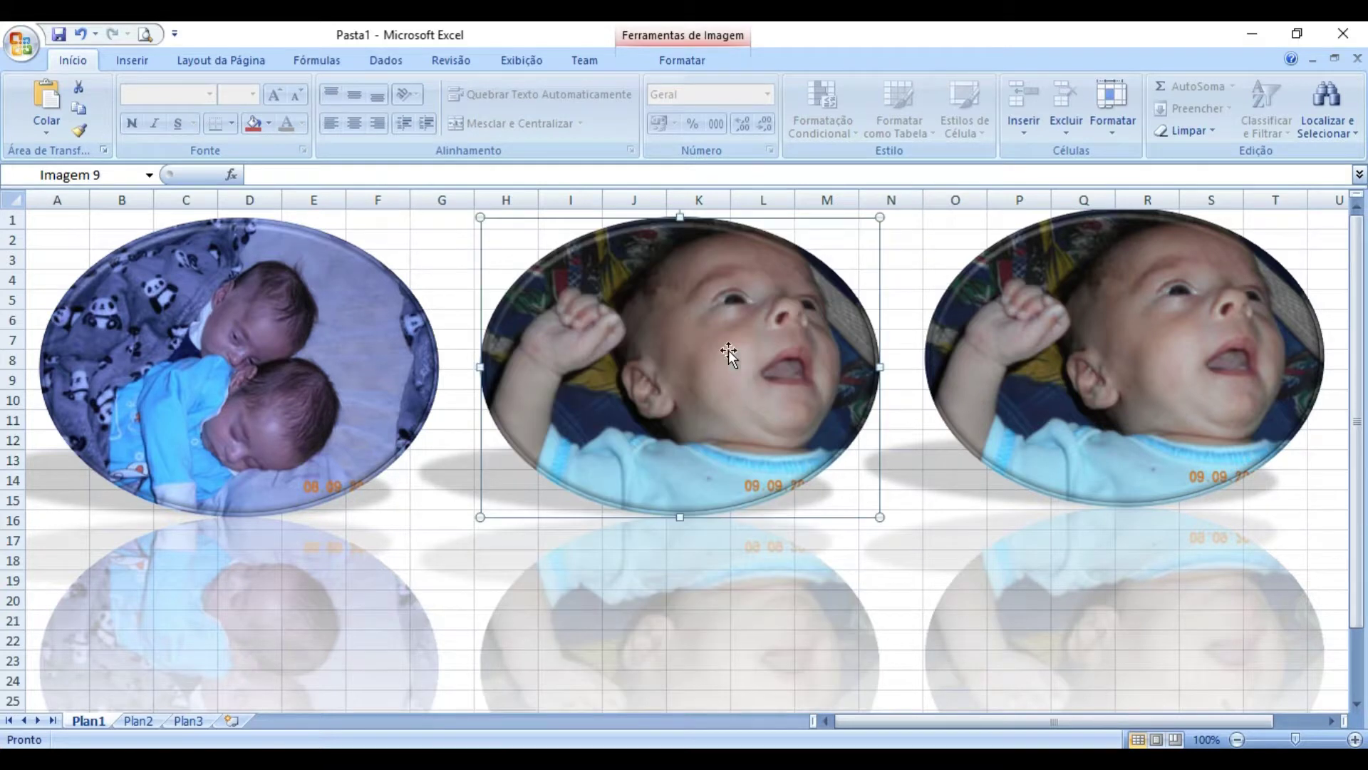
{"action": "double_click", "coordinate": [746, 345]}
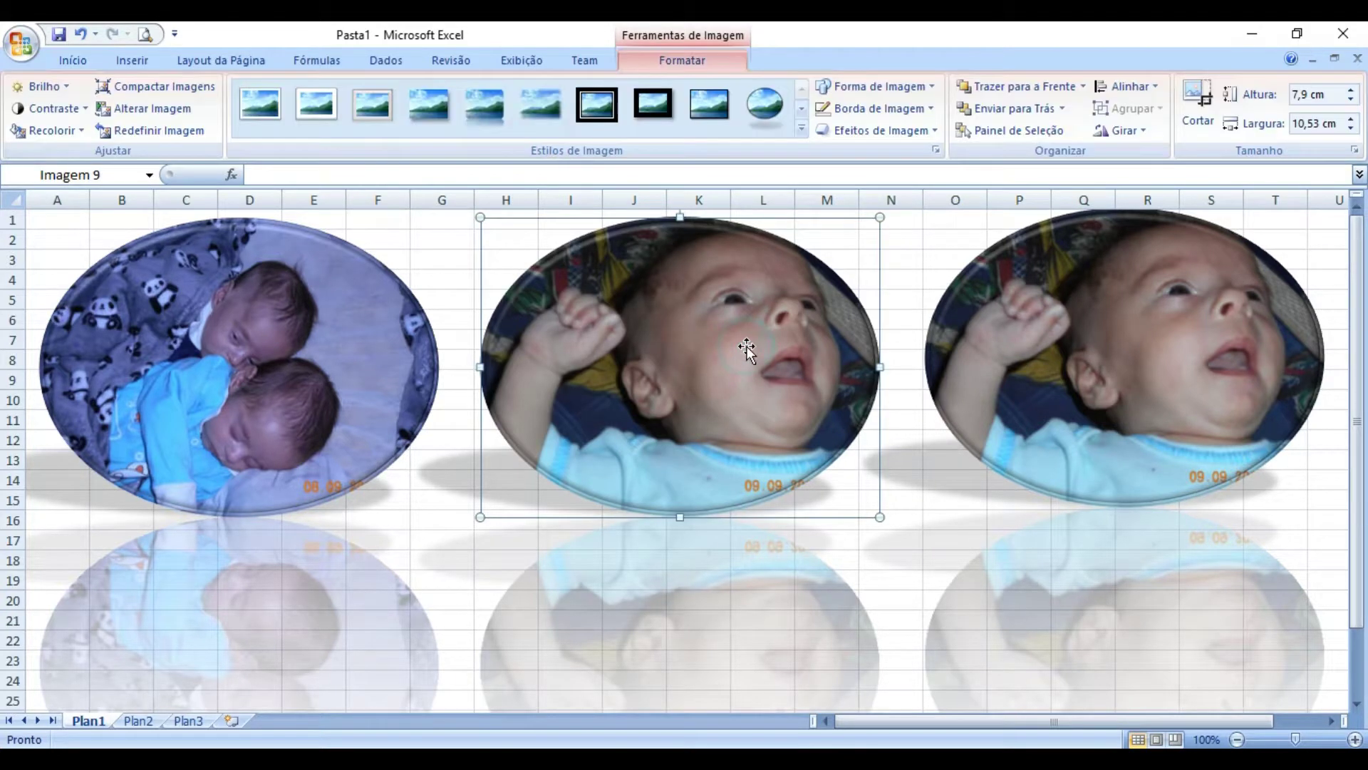
- Replace the middle oval's picture with DSCN0060.JPG
{"action": "left_click", "coordinate": [132, 109]}
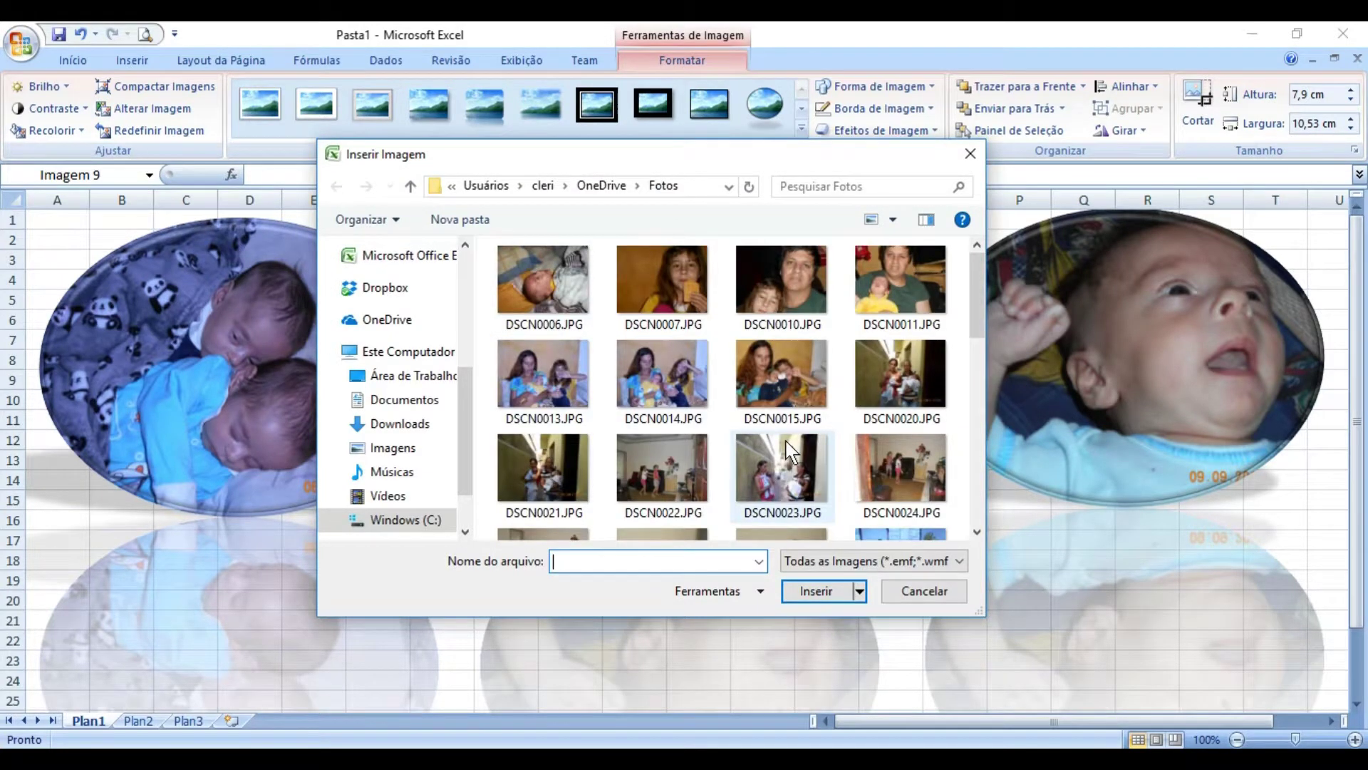
{"action": "scroll", "coordinate": [687, 382], "scroll_direction": "down", "scroll_amount": 3}
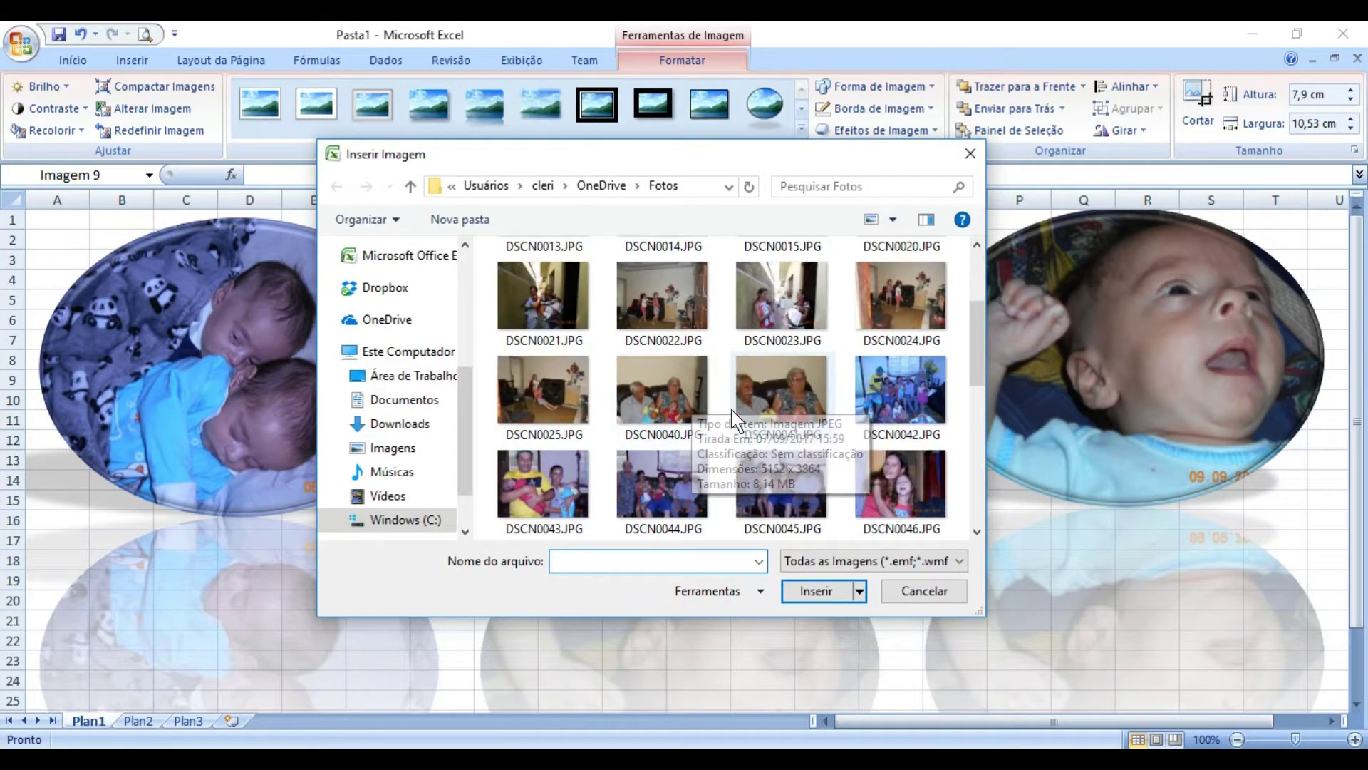
{"action": "scroll", "coordinate": [734, 420], "scroll_direction": "down", "scroll_amount": 5}
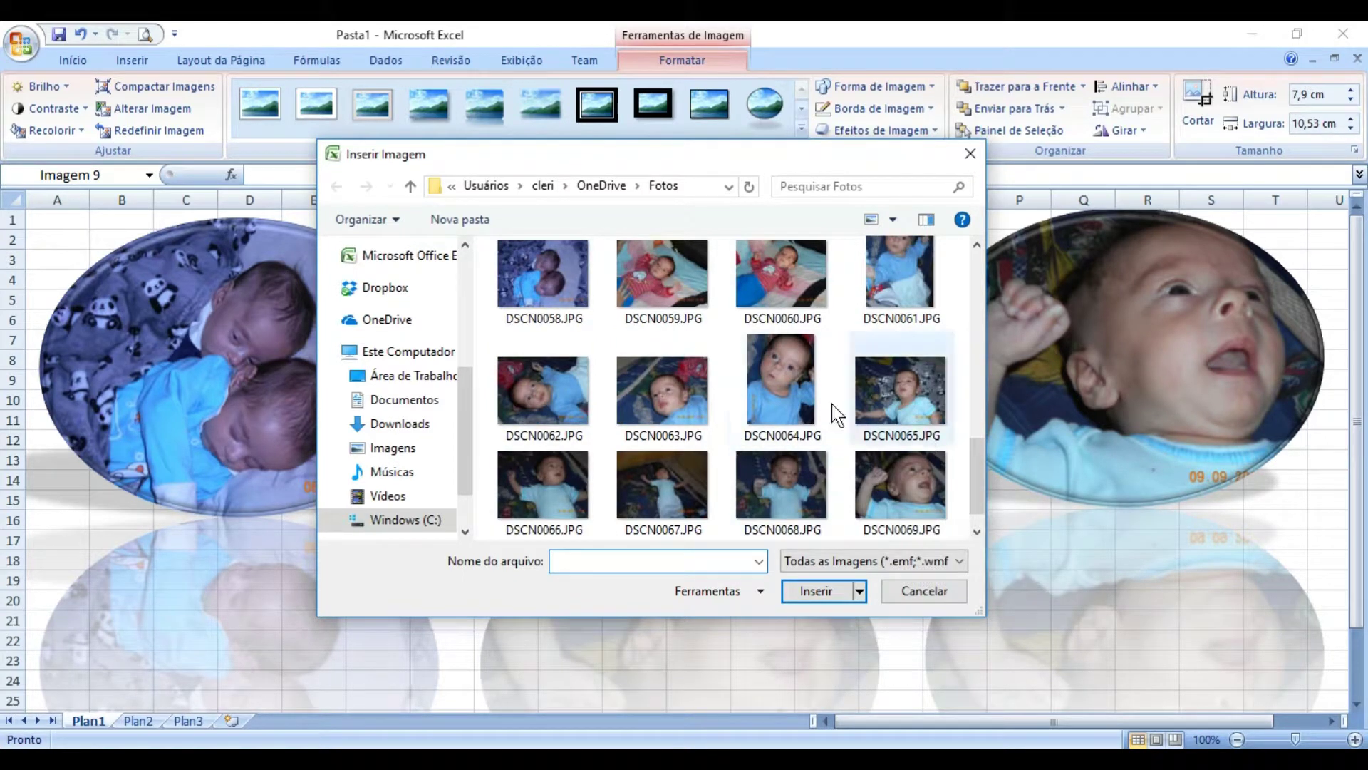
{"action": "scroll", "coordinate": [755, 419], "scroll_direction": "up", "scroll_amount": 1}
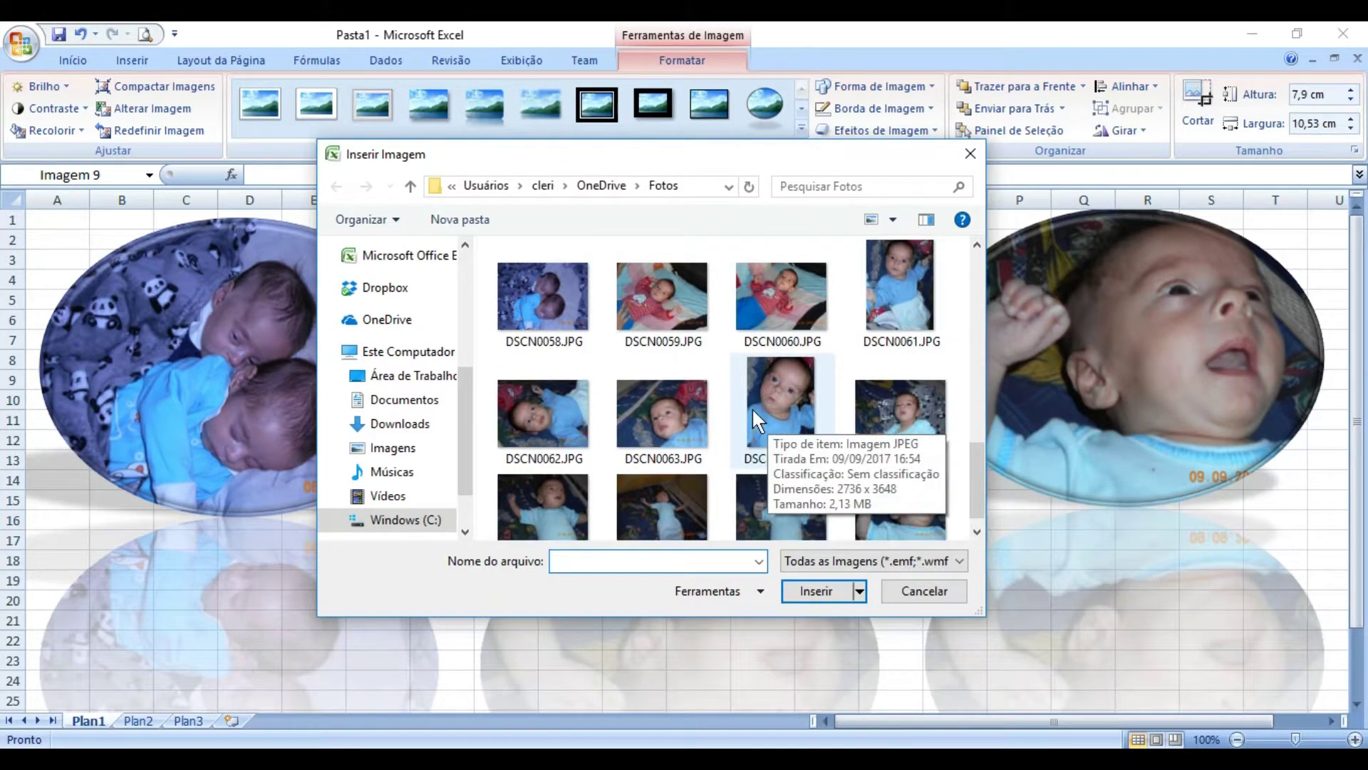
{"action": "left_click", "coordinate": [767, 289]}
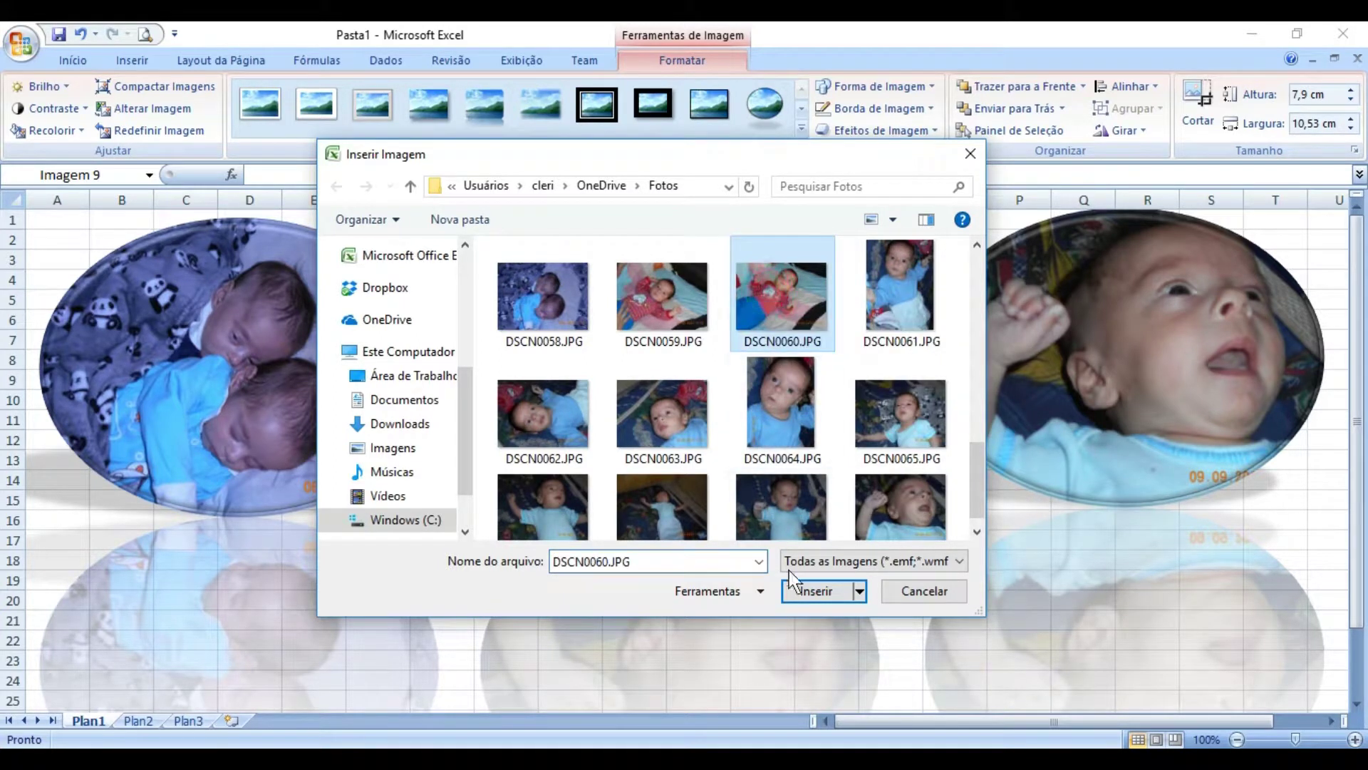
{"action": "left_click", "coordinate": [814, 590]}
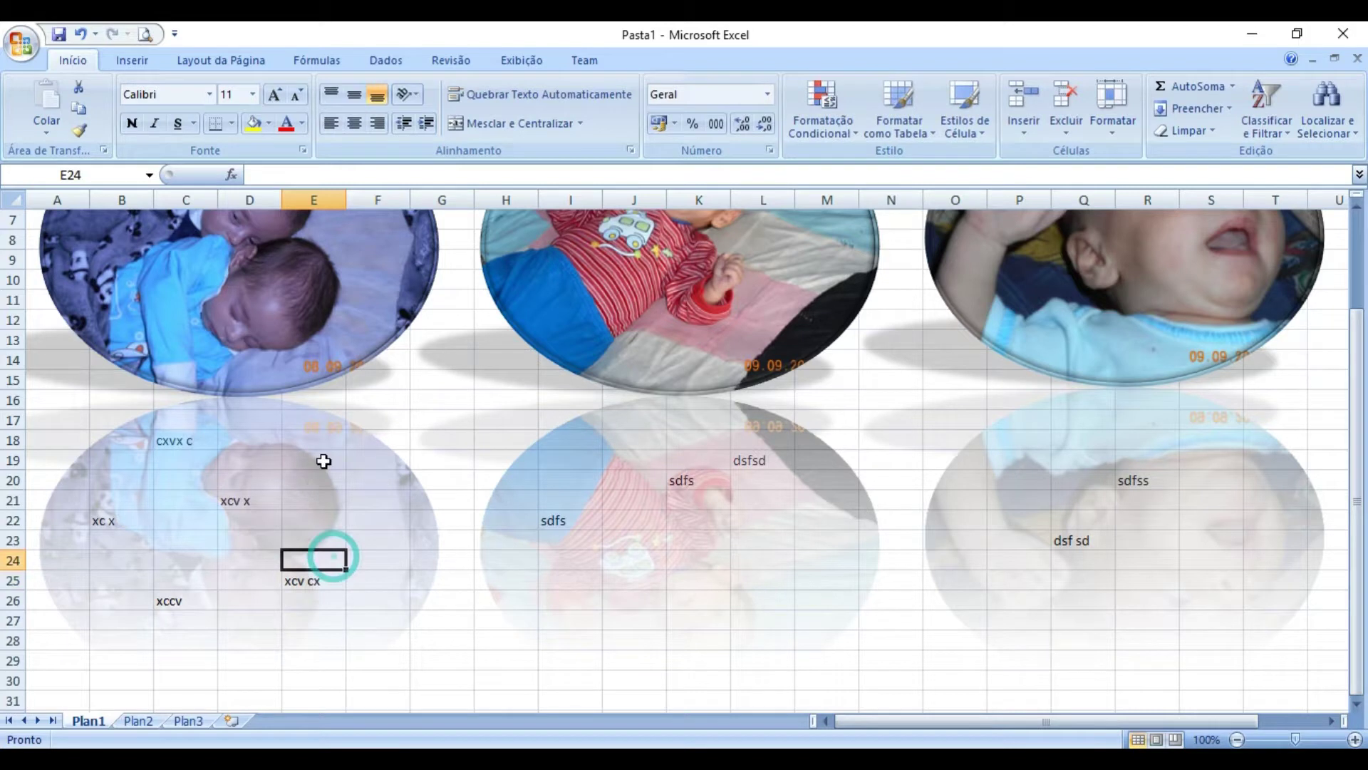
- Enter filler text 'xcvx' in E18 and 'xcvxc' in I21 beneath the photo reflections
{"action": "left_click", "coordinate": [314, 440]}
{"action": "type", "text": "xcvx"}
{"action": "left_click", "coordinate": [314, 500]}
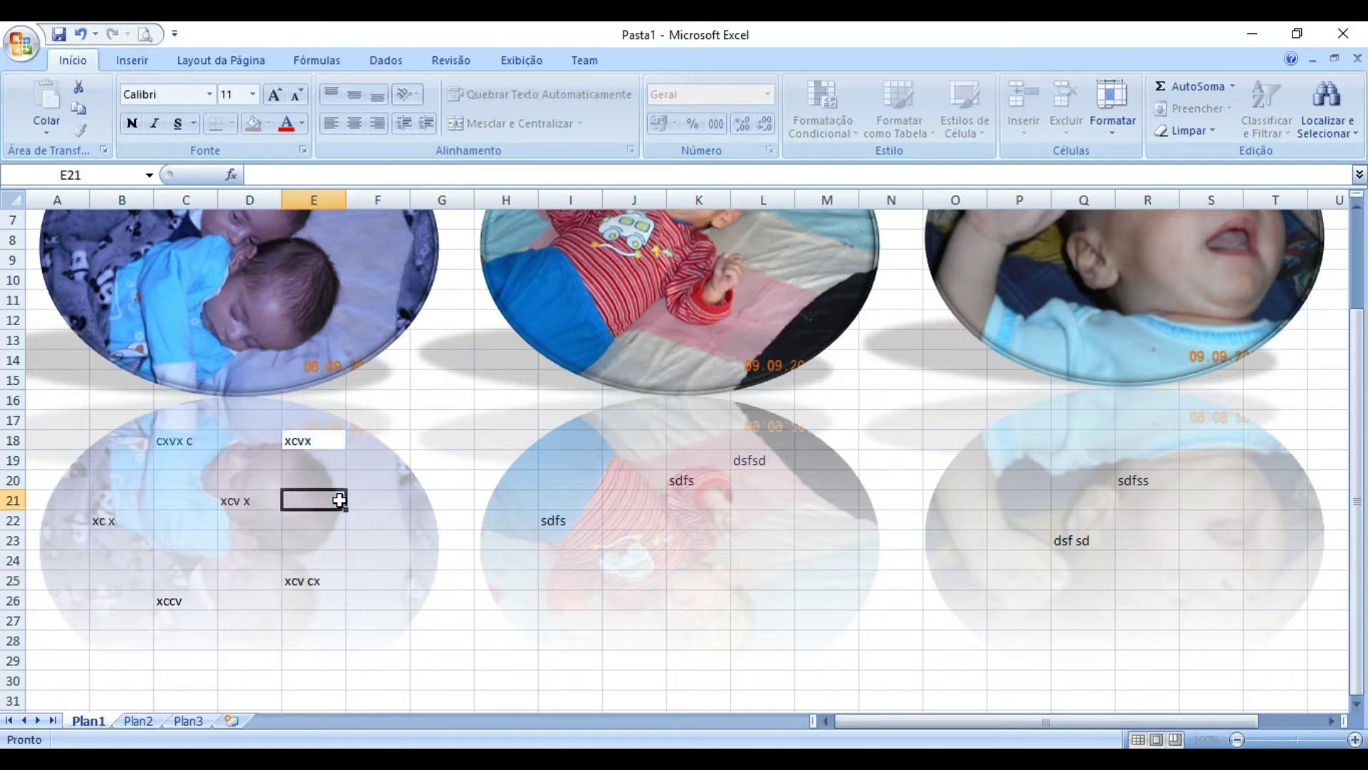
{"action": "left_click", "coordinate": [593, 502]}
{"action": "type", "text": "xcvxc"}
{"action": "left_click", "coordinate": [682, 521]}
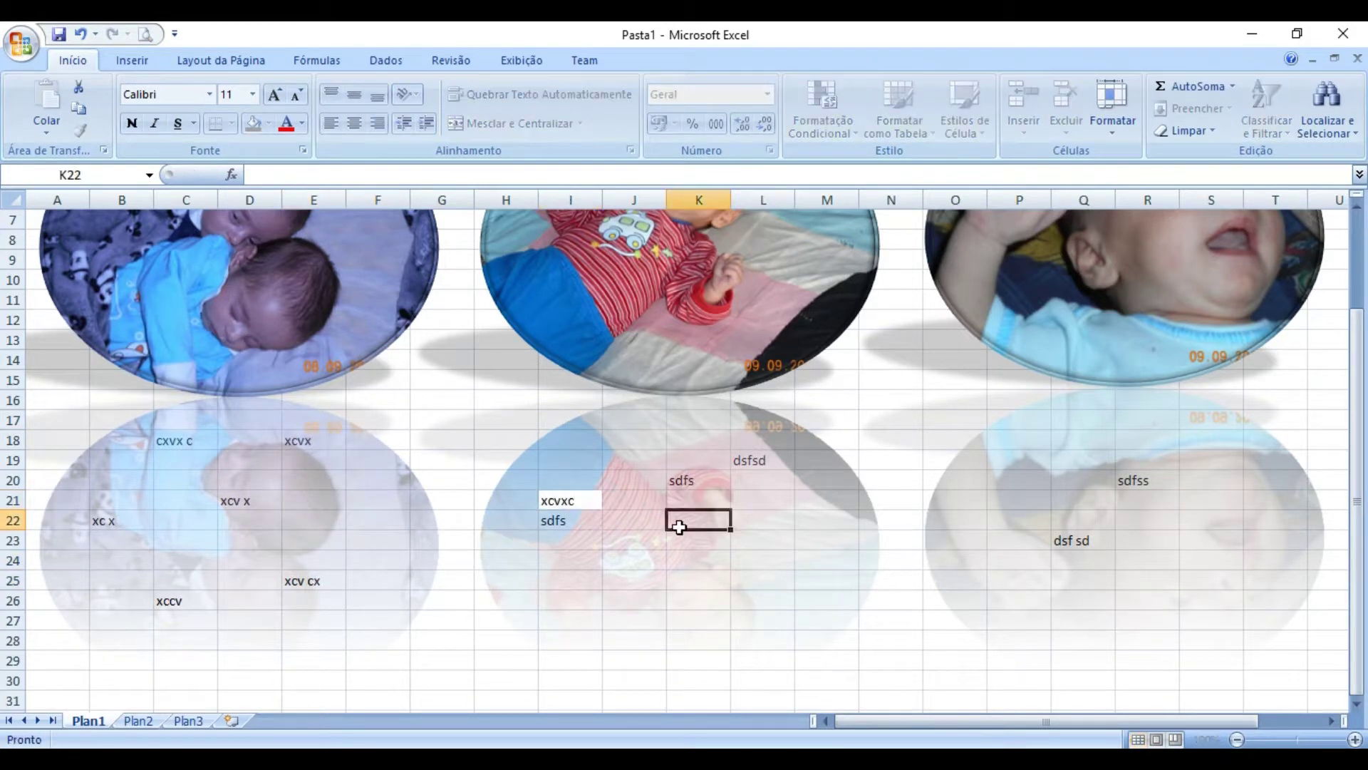
{"action": "scroll", "coordinate": [685, 523], "scroll_direction": "up", "scroll_amount": 2}
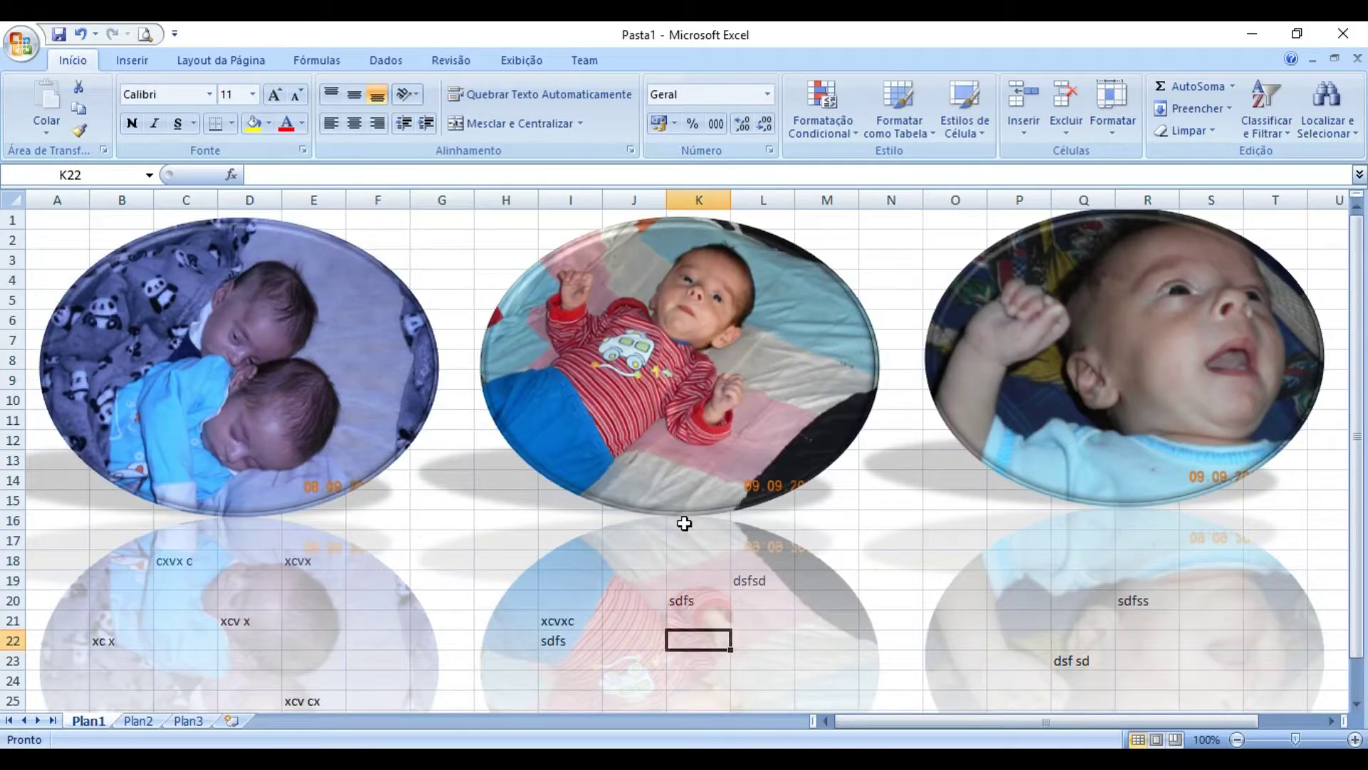
{"action": "scroll", "coordinate": [684, 523], "scroll_direction": "down", "scroll_amount": 5}
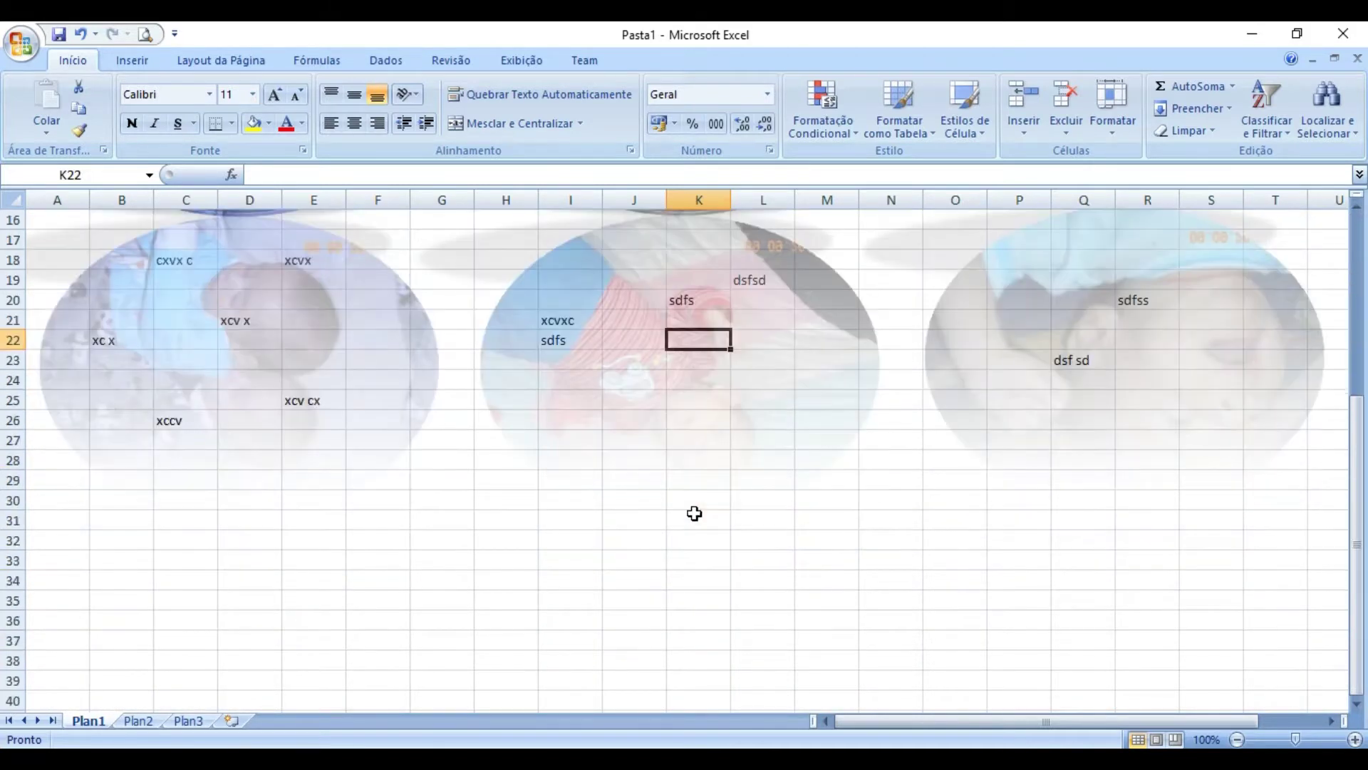
{"action": "scroll", "coordinate": [695, 513], "scroll_direction": "down", "scroll_amount": 4}
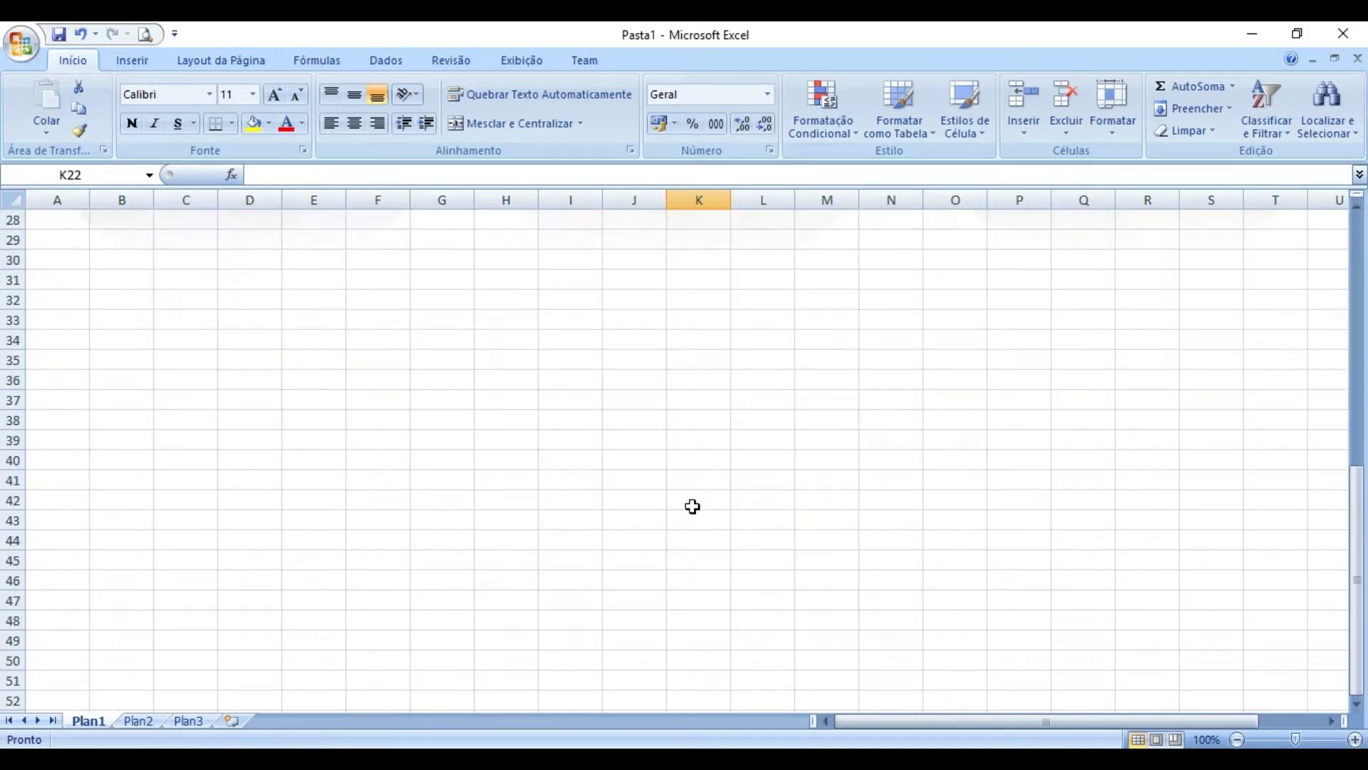
- Open the Clip-art pane from the Inserir tab and select the 'carros' search term
{"action": "left_click", "coordinate": [125, 49]}
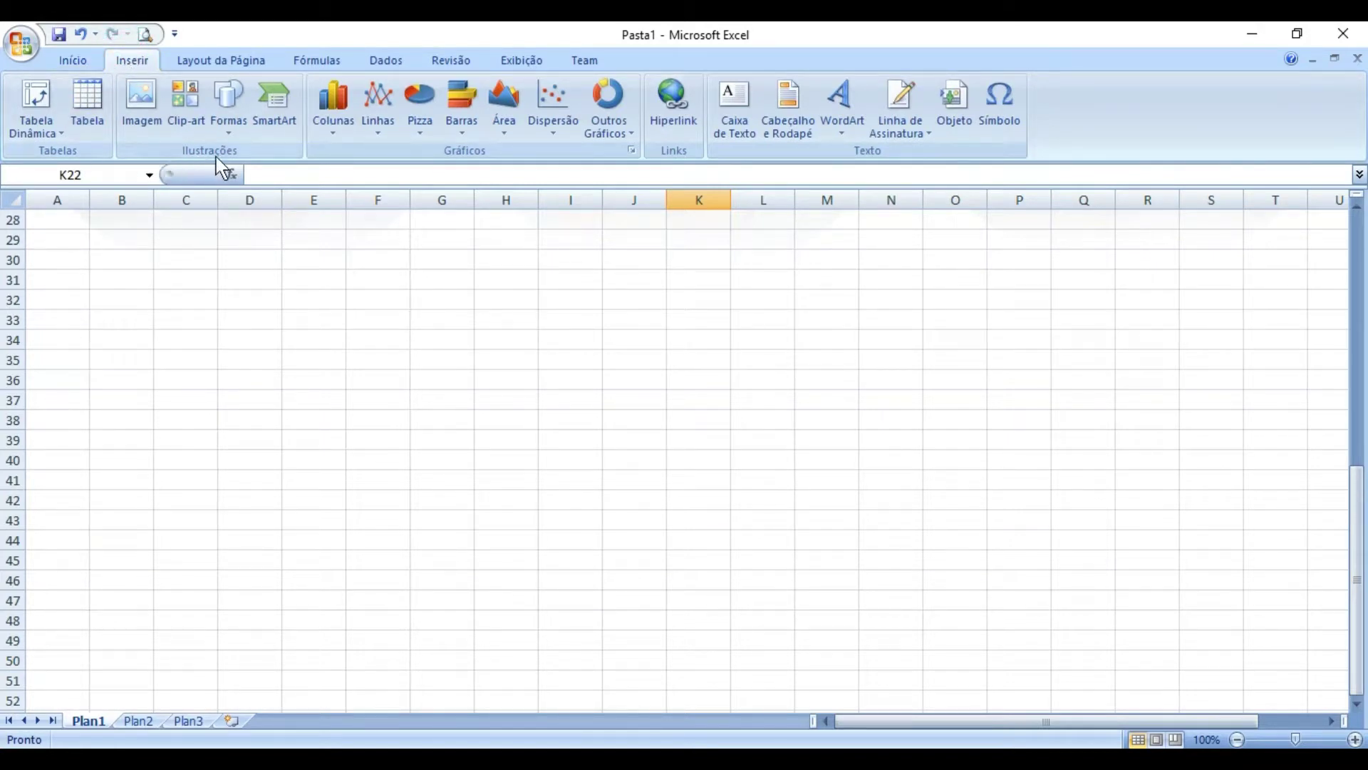
{"action": "left_click", "coordinate": [183, 123]}
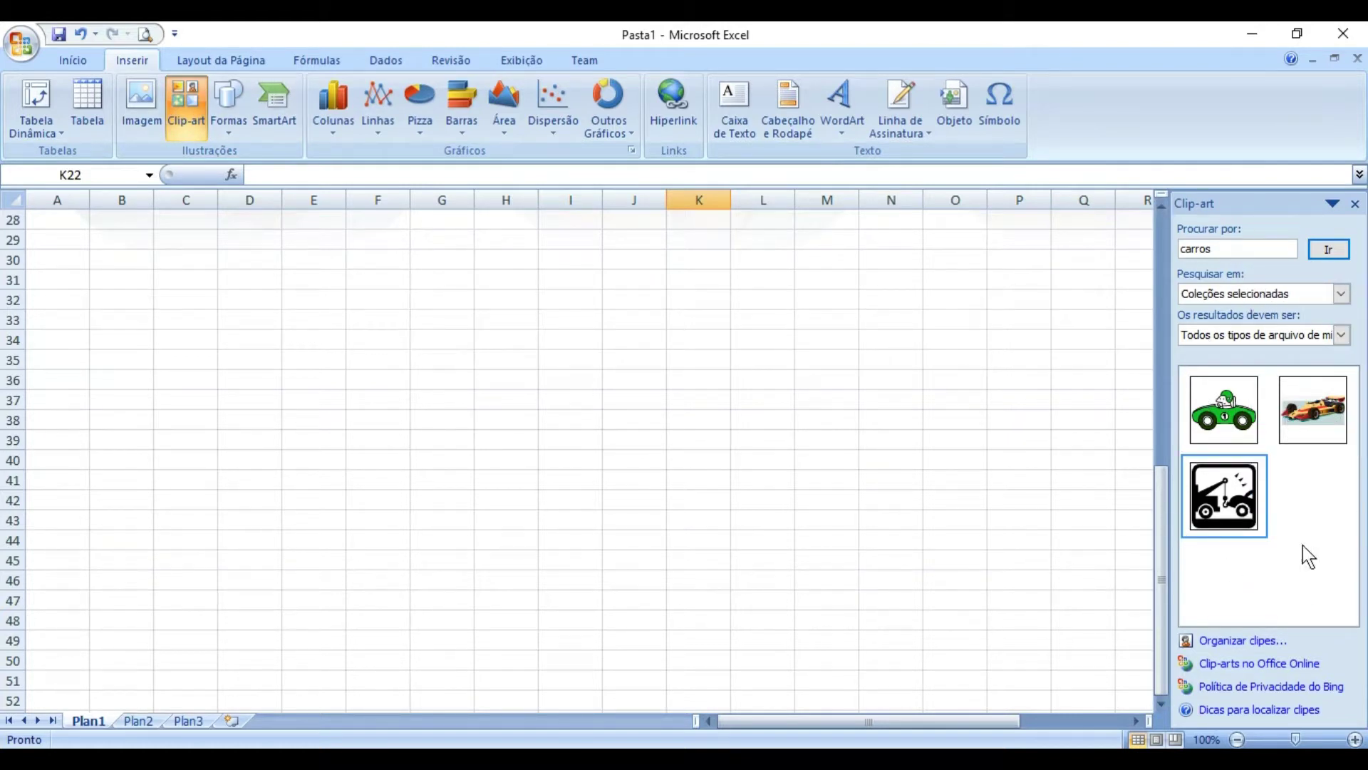
{"action": "left_click", "coordinate": [1225, 250]}
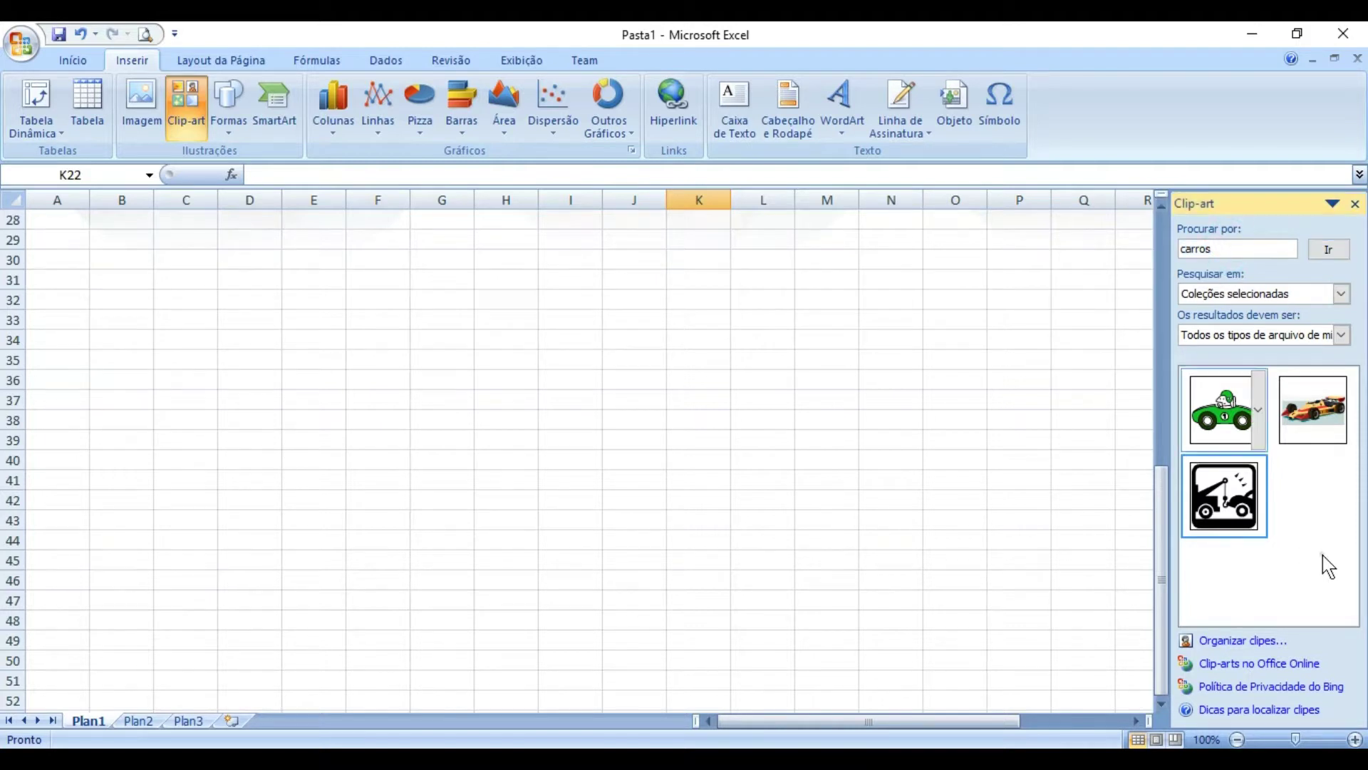
{"action": "double_click", "coordinate": [1232, 249]}
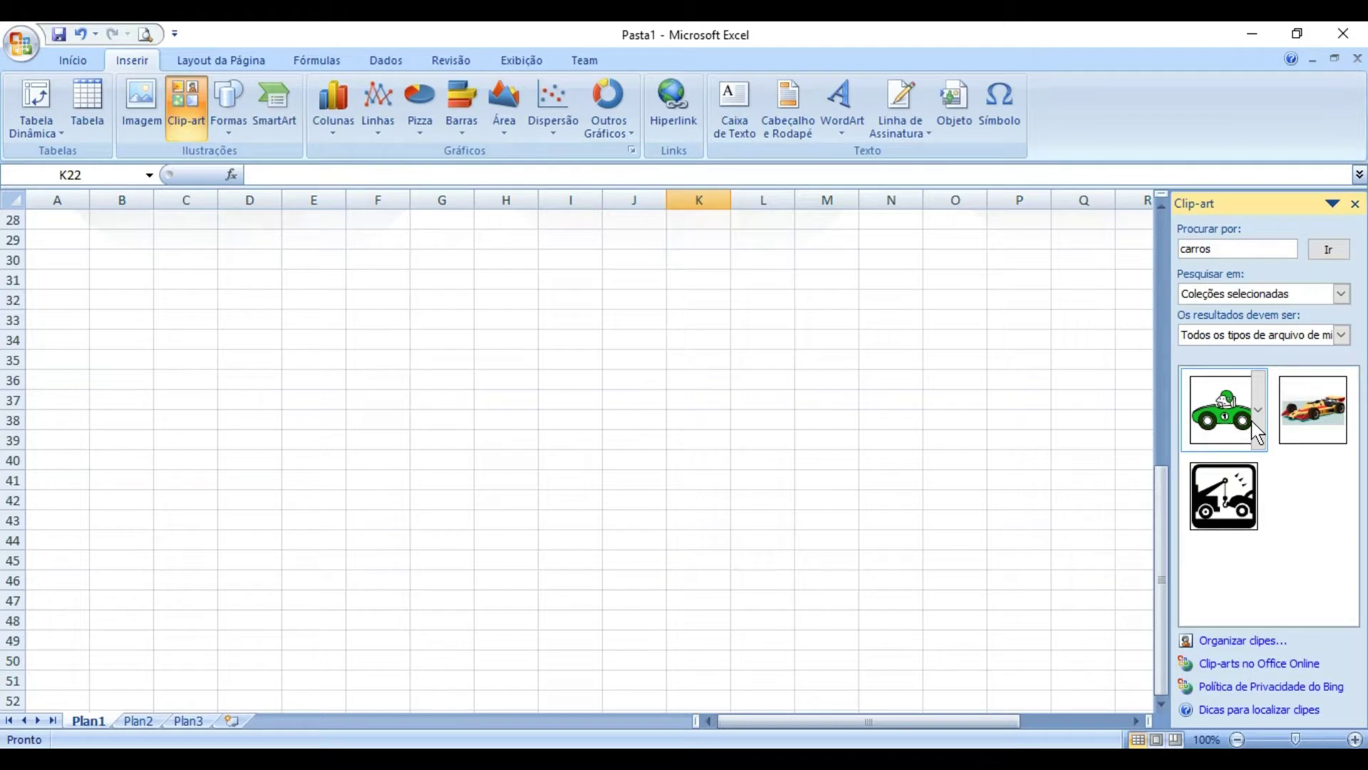
- Insert three green race-car clip-arts and arrange them in a row below the photos
{"action": "left_click", "coordinate": [1224, 429]}
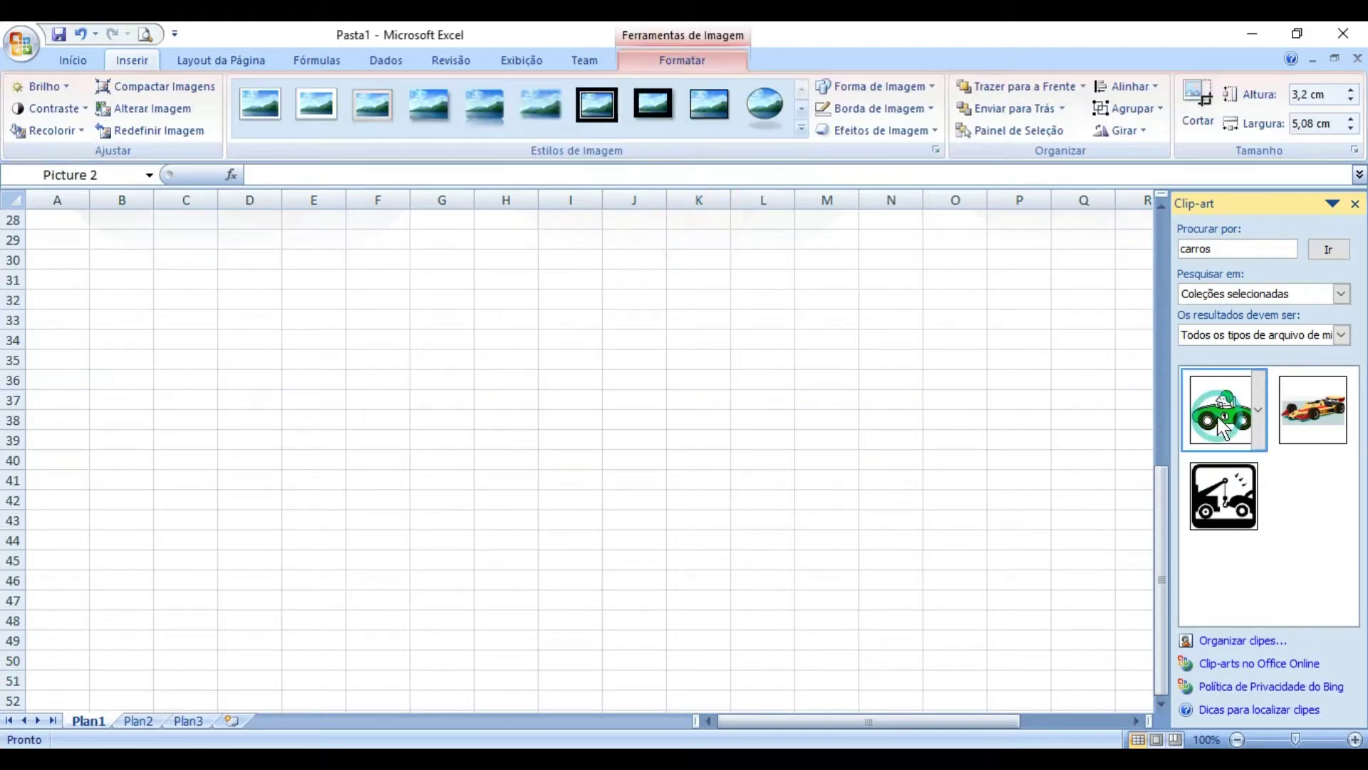
{"action": "left_click", "coordinate": [1258, 421]}
{"action": "left_click", "coordinate": [1118, 550]}
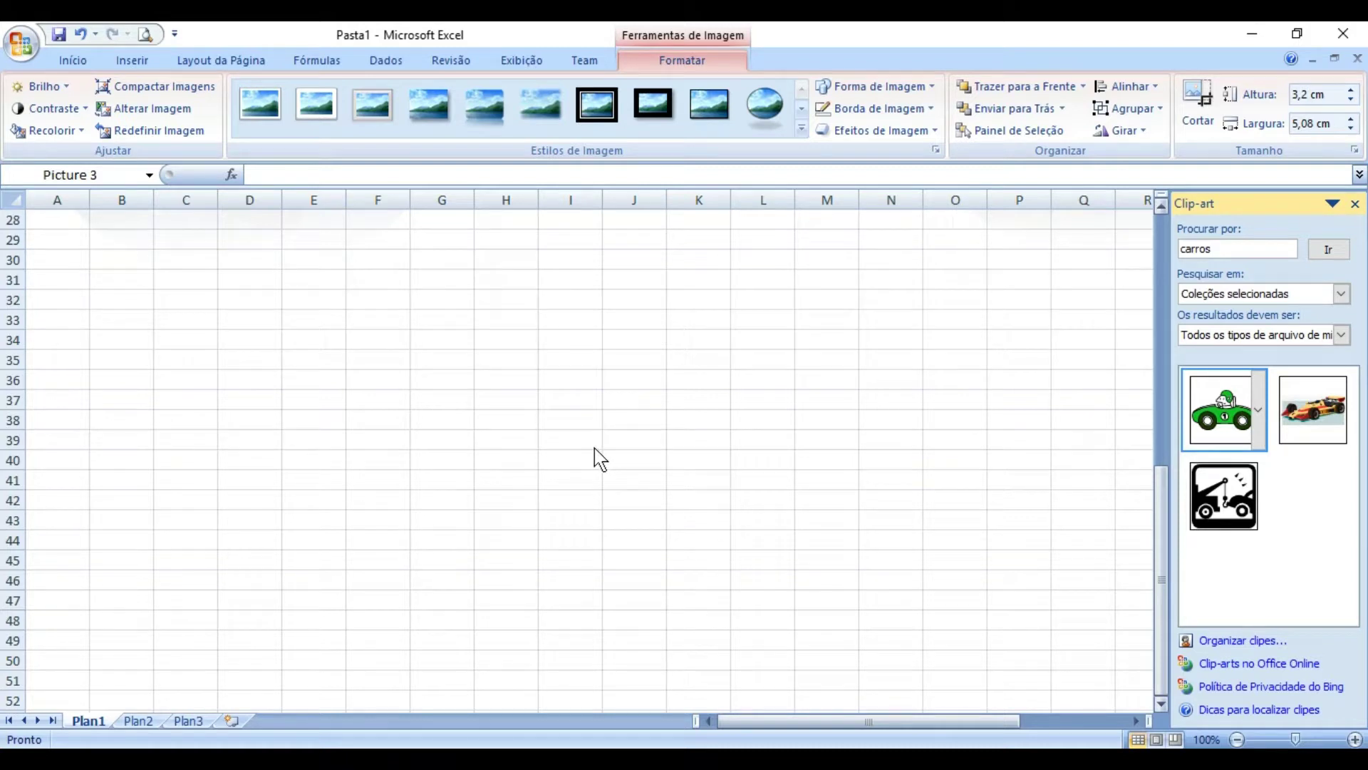
{"action": "scroll", "coordinate": [594, 447], "scroll_direction": "up", "scroll_amount": 5}
{"action": "left_click_drag", "start_coordinate": [800, 464], "coordinate": [520, 607]}
{"action": "scroll", "coordinate": [558, 577], "scroll_direction": "down", "scroll_amount": 3}
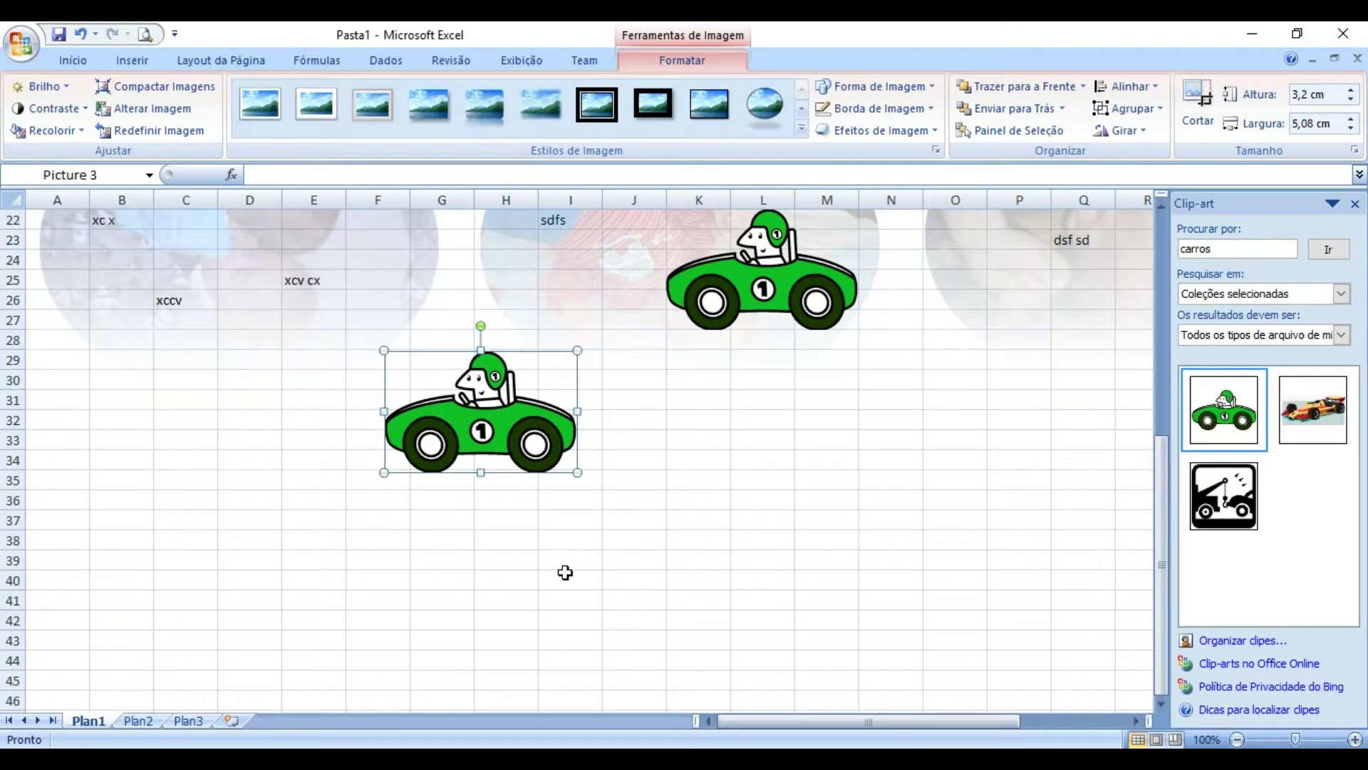
{"action": "left_click_drag", "start_coordinate": [529, 426], "coordinate": [399, 545]}
{"action": "left_click_drag", "start_coordinate": [805, 299], "coordinate": [719, 556]}
{"action": "scroll", "coordinate": [998, 534], "scroll_direction": "up", "scroll_amount": 7}
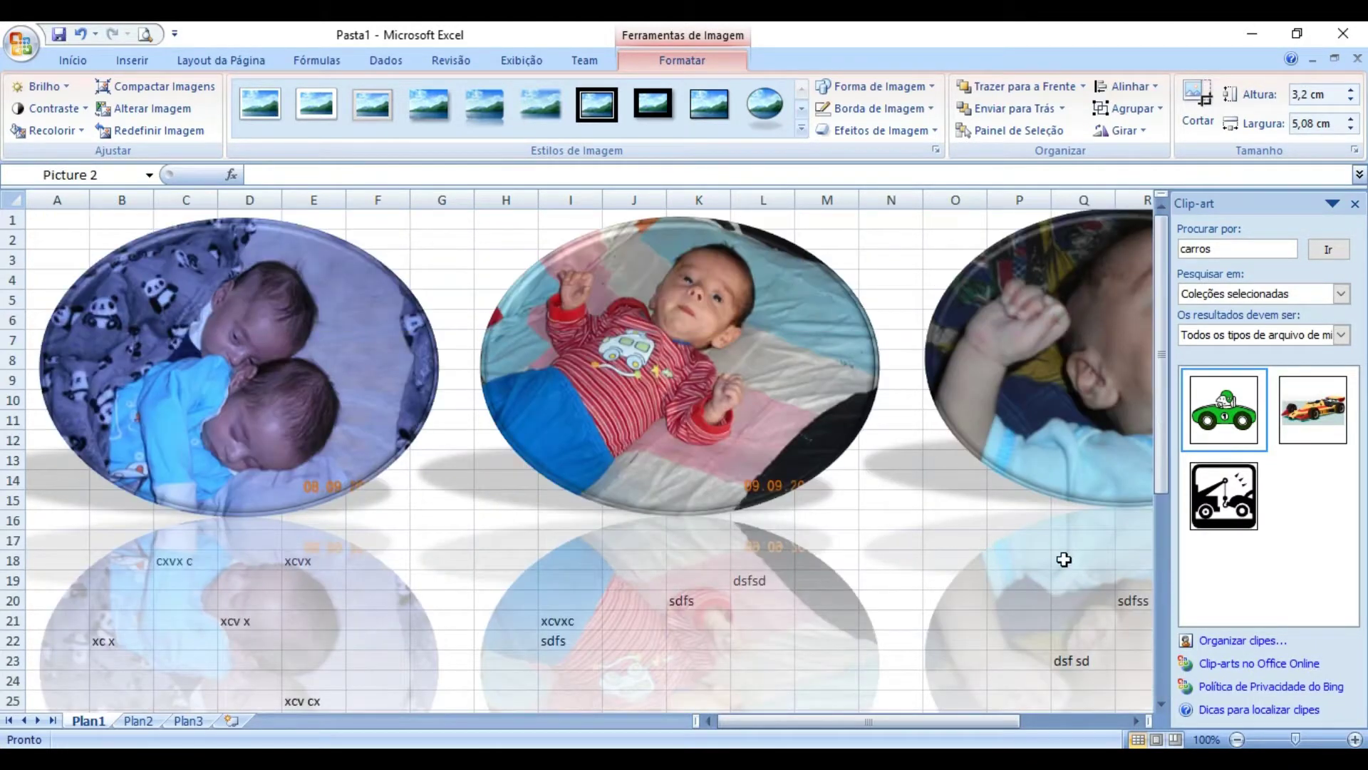
{"action": "left_click", "coordinate": [1235, 419]}
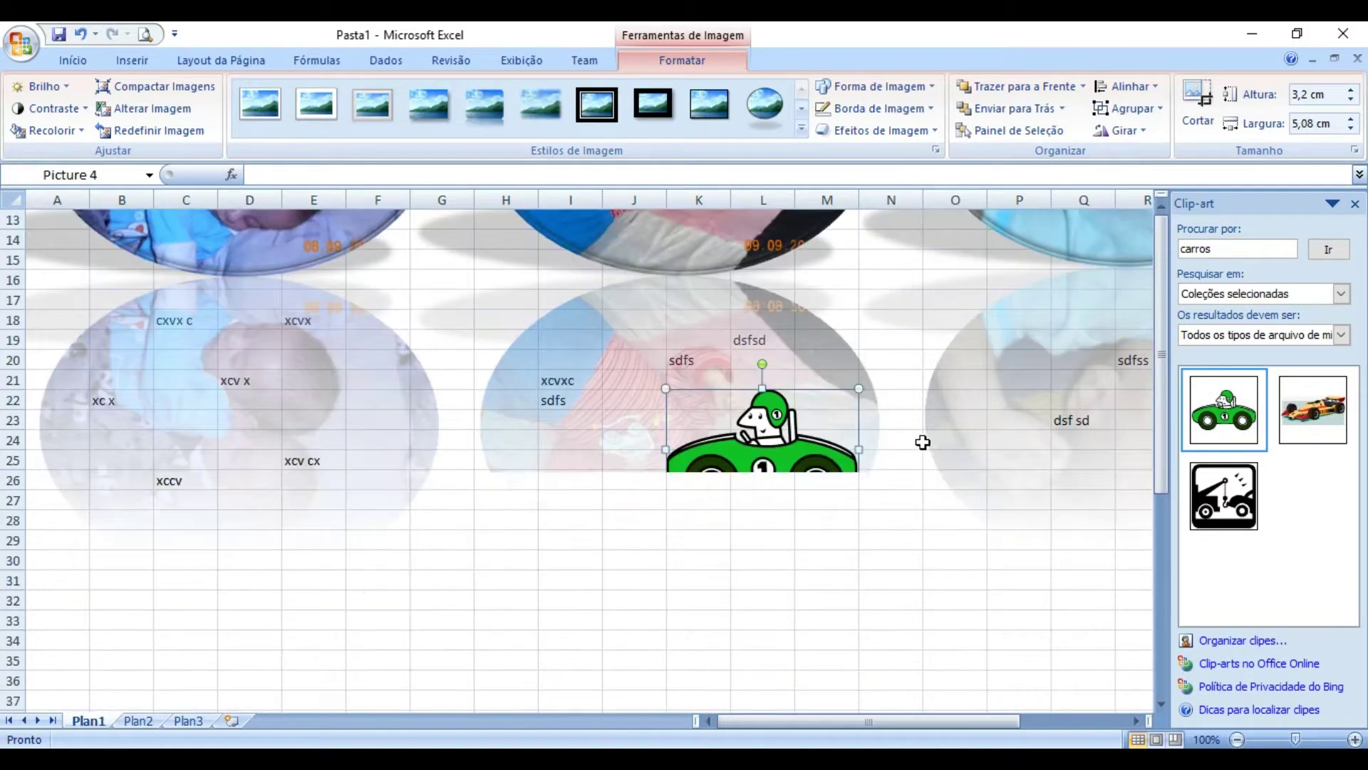
{"action": "scroll", "coordinate": [915, 439], "scroll_direction": "down", "scroll_amount": 2}
{"action": "left_click_drag", "start_coordinate": [792, 360], "coordinate": [960, 624]}
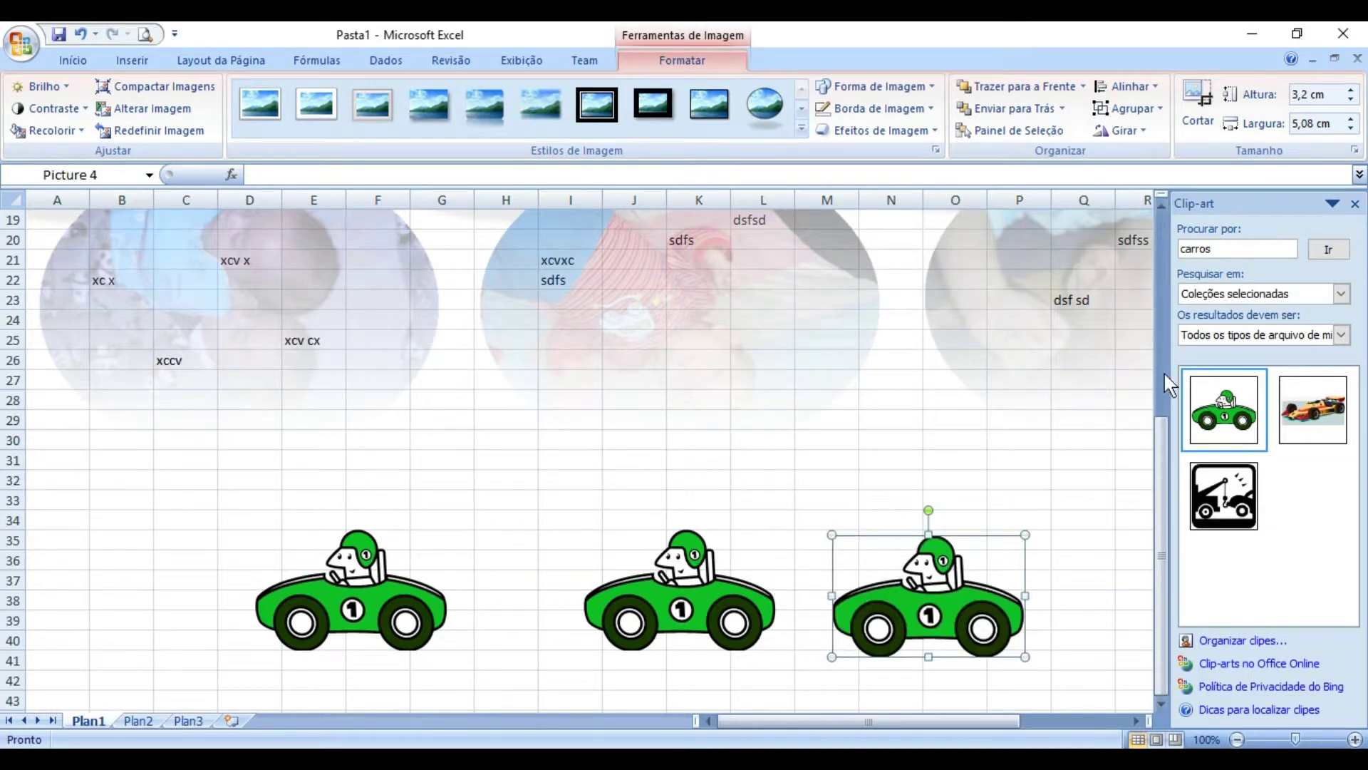
- Insert the tow-truck clip-art and place it left of the green cars
{"action": "left_click", "coordinate": [1223, 495]}
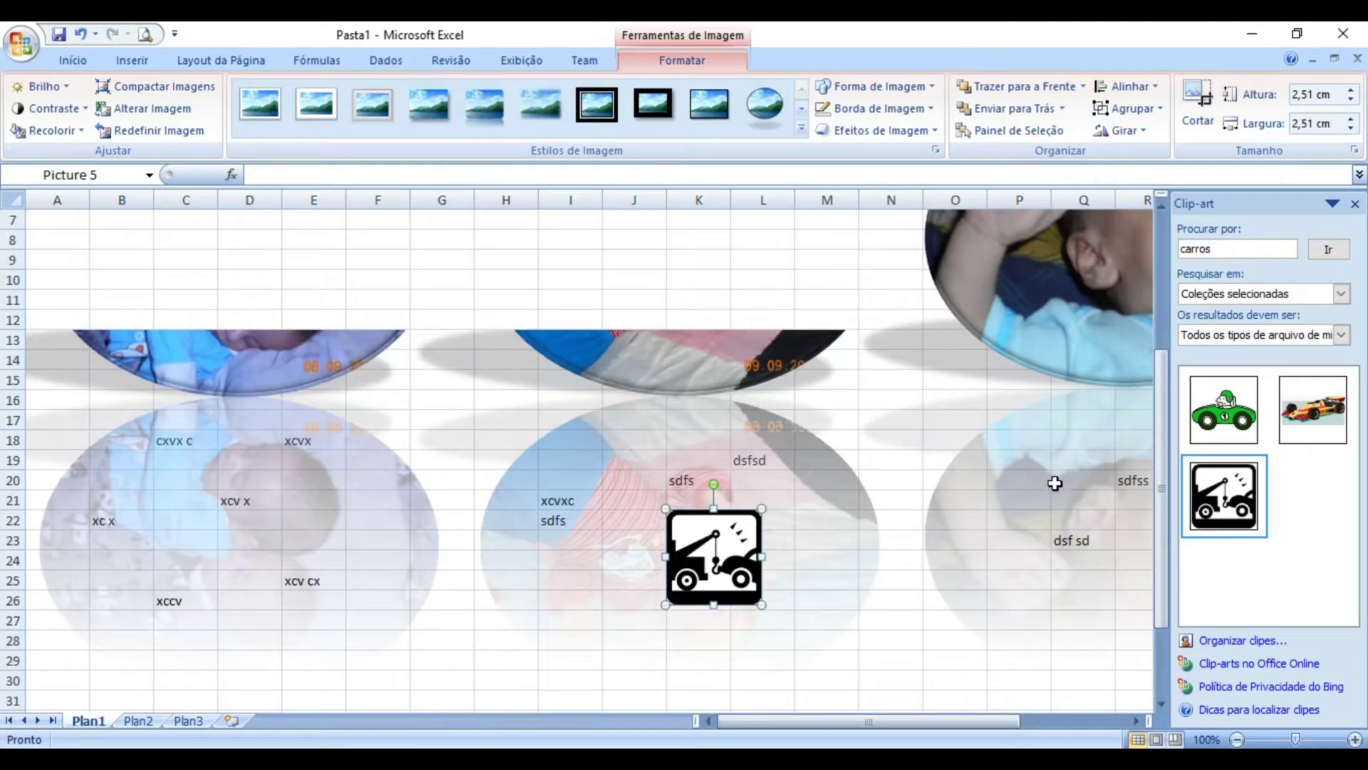
{"action": "scroll", "coordinate": [986, 481], "scroll_direction": "up", "scroll_amount": 2}
{"action": "scroll", "coordinate": [984, 480], "scroll_direction": "down", "scroll_amount": 6}
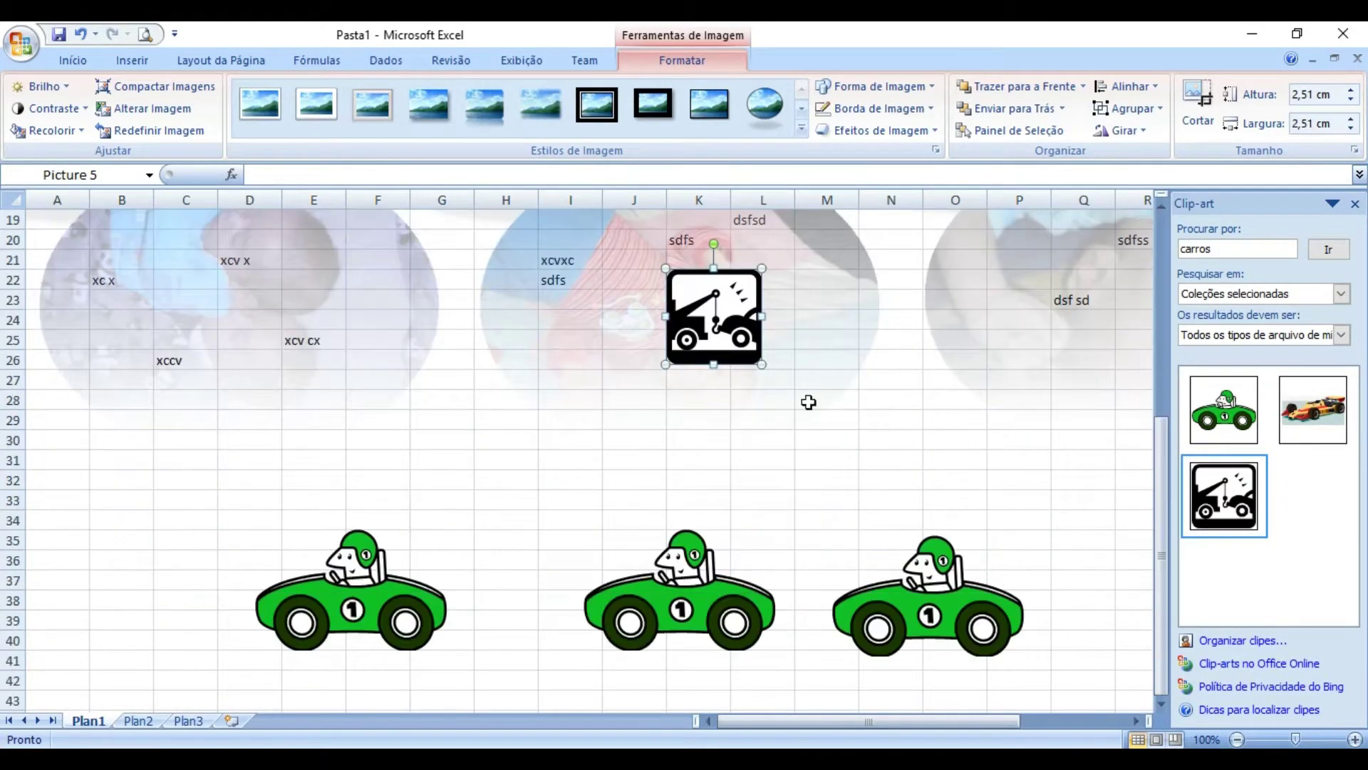
{"action": "left_click_drag", "start_coordinate": [727, 314], "coordinate": [128, 604]}
{"action": "left_click", "coordinate": [207, 501]}
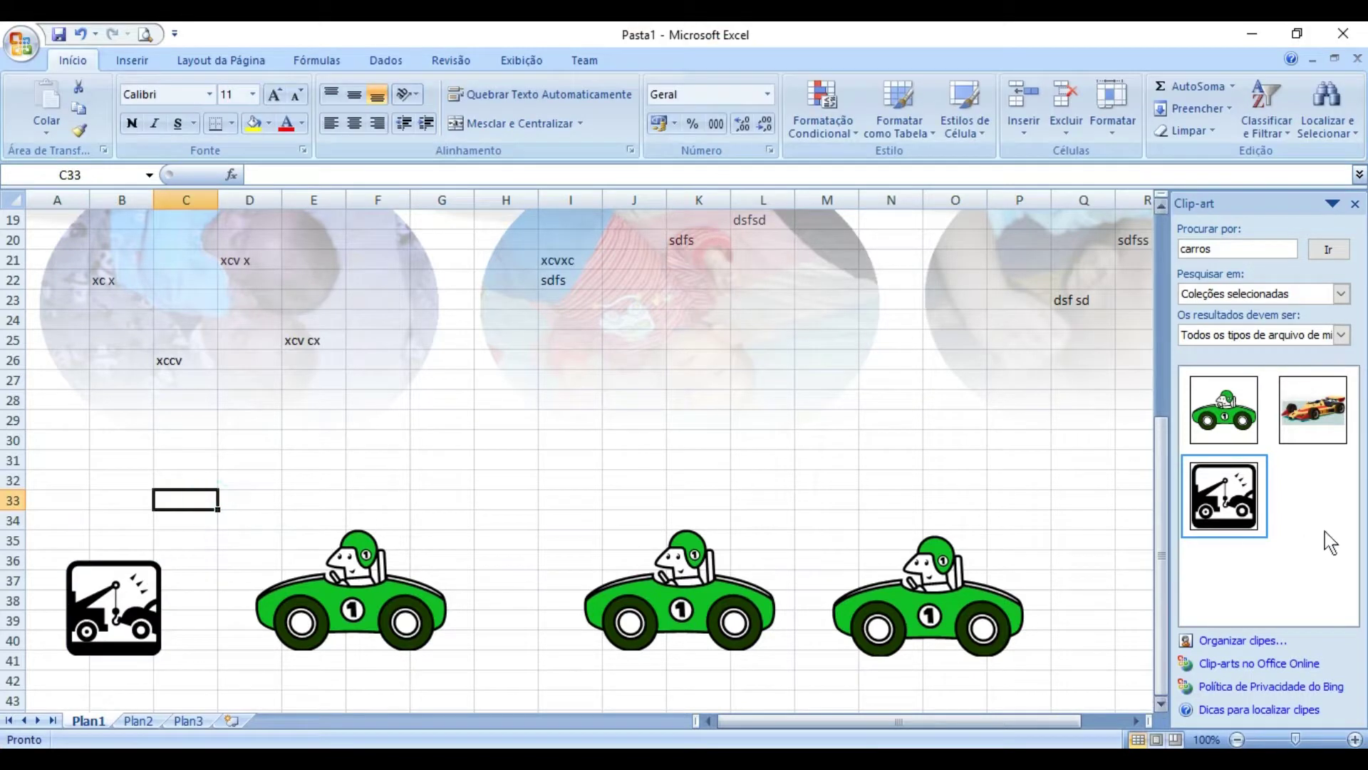
- Insert two red-and-yellow race-car clip-arts side by side beneath the green cars
{"action": "left_click", "coordinate": [1313, 410]}
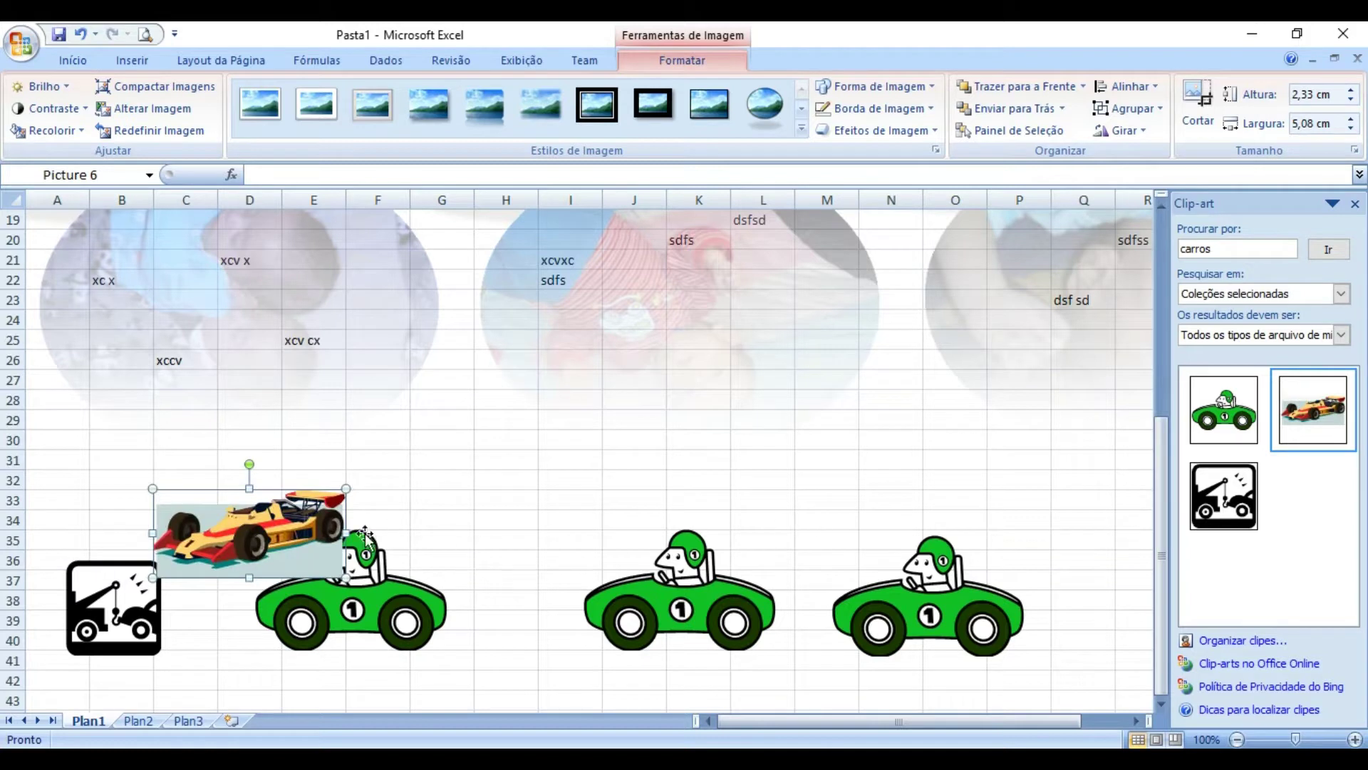
{"action": "scroll", "coordinate": [380, 496], "scroll_direction": "down", "scroll_amount": 2}
{"action": "left_click_drag", "start_coordinate": [308, 408], "coordinate": [592, 595]}
{"action": "left_click", "coordinate": [190, 619]}
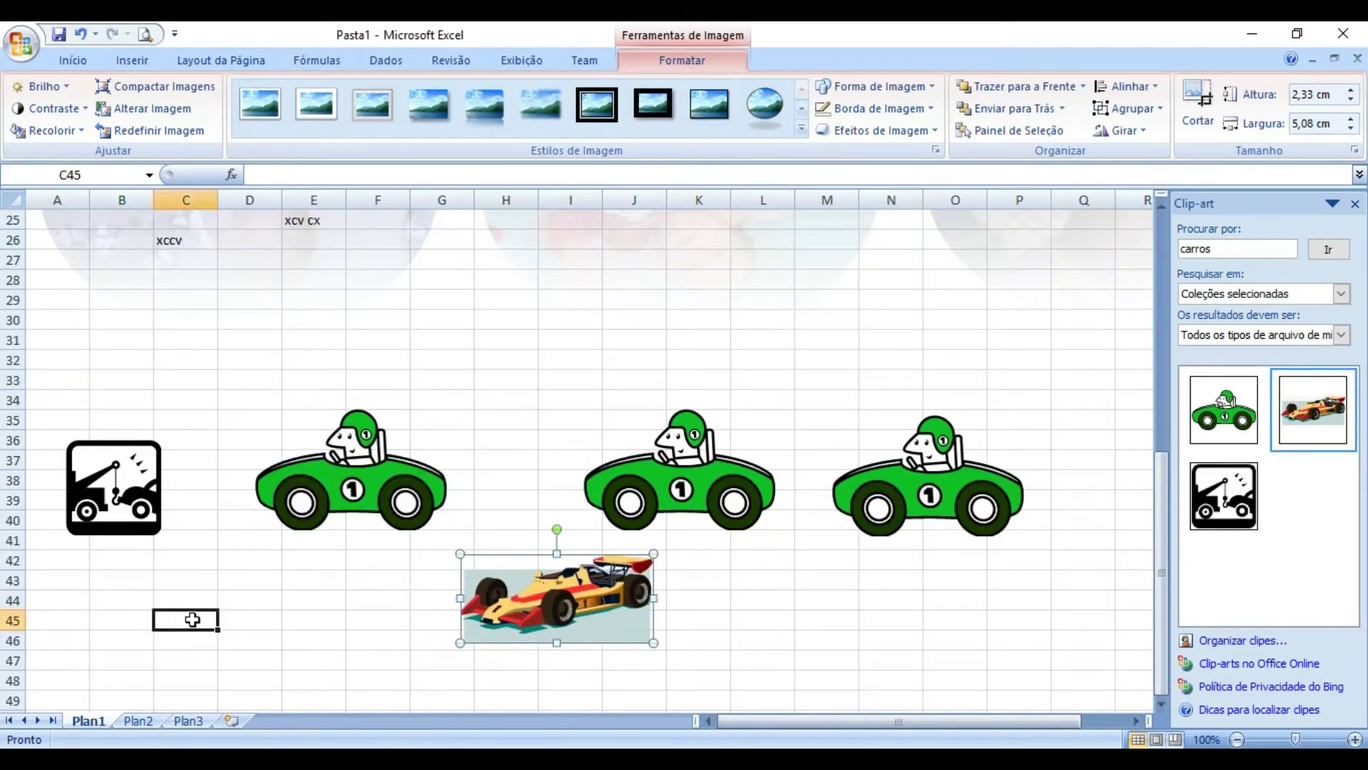
{"action": "left_click", "coordinate": [1312, 409]}
{"action": "scroll", "coordinate": [712, 436], "scroll_direction": "down", "scroll_amount": 2}
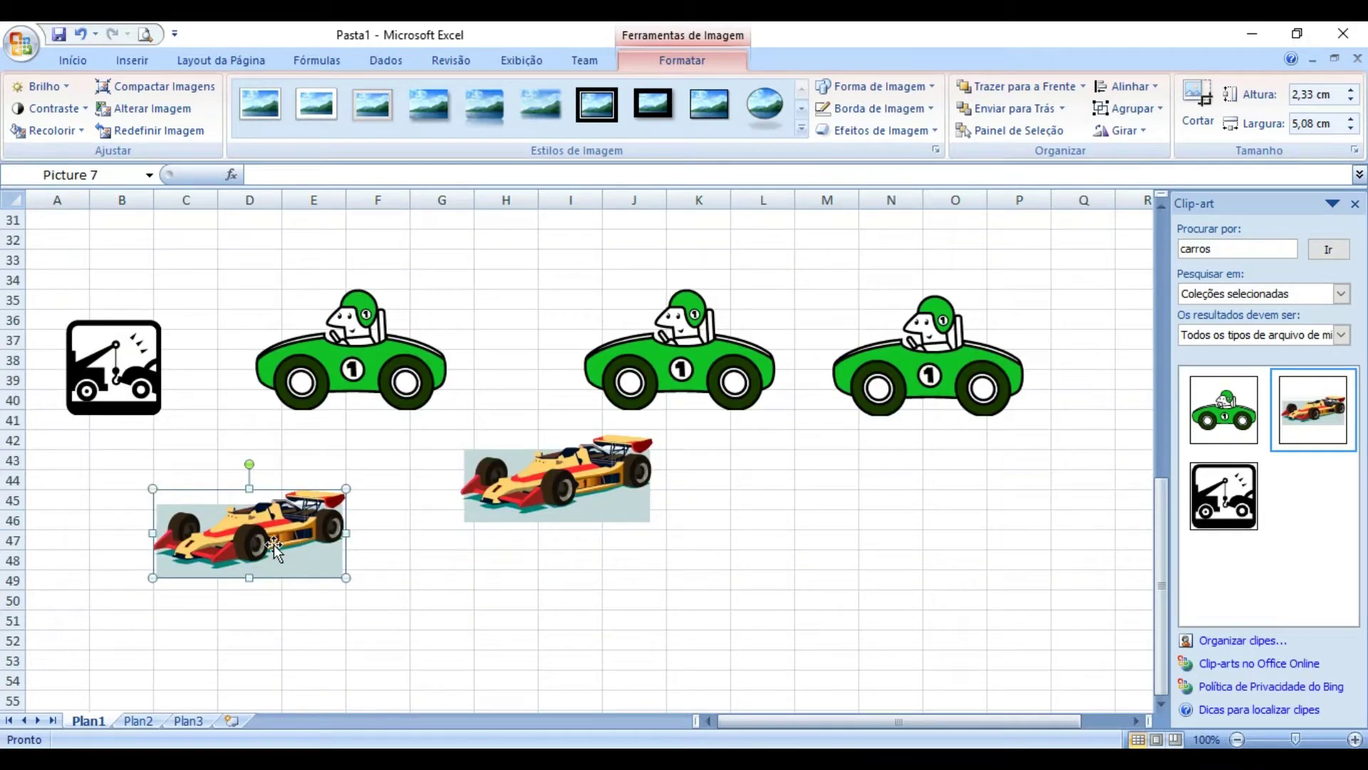
{"action": "left_click_drag", "start_coordinate": [294, 553], "coordinate": [312, 507]}
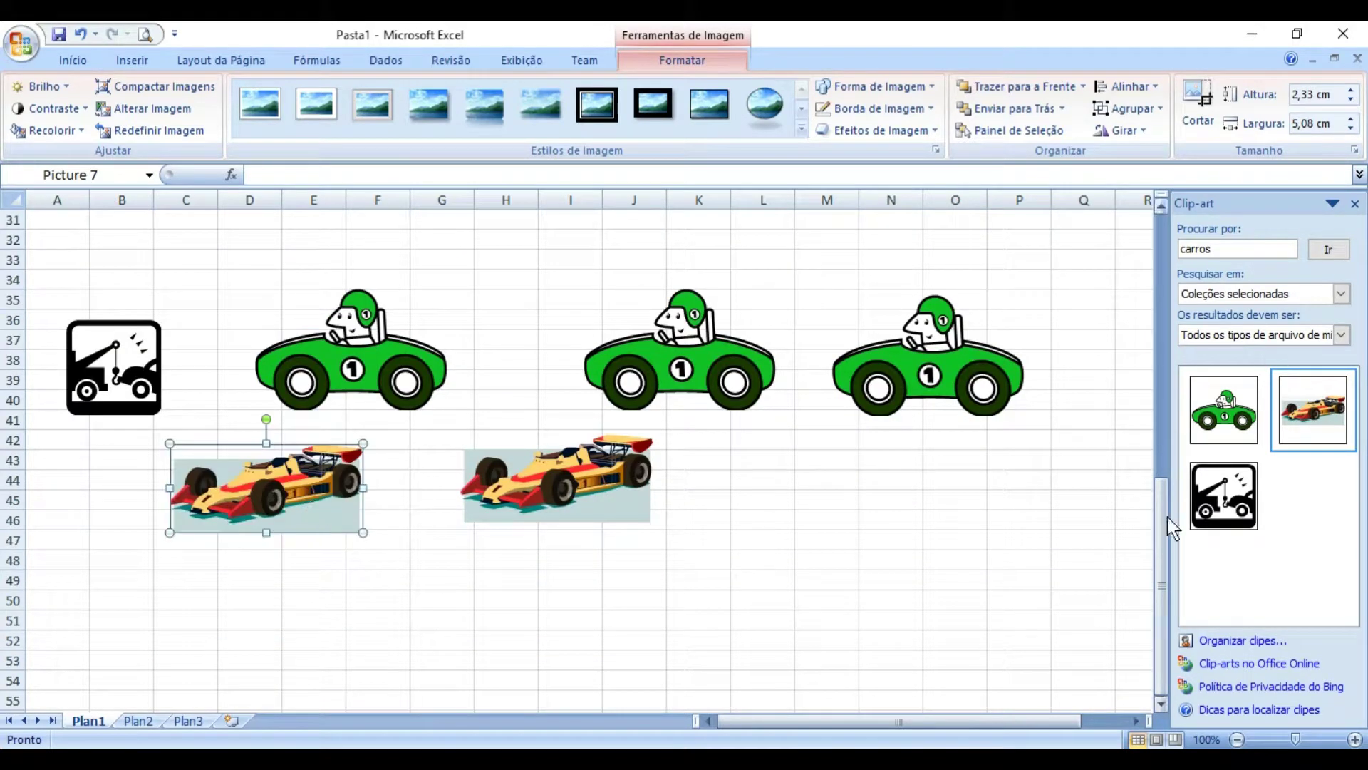
{"action": "scroll", "coordinate": [1069, 221], "scroll_direction": "up", "scroll_amount": 4}
- Search the clip art for 'vaso', adjusting the Pesquisar em collections and retrying
{"action": "double_click", "coordinate": [1238, 249]}
{"action": "type", "text": "vaso"}
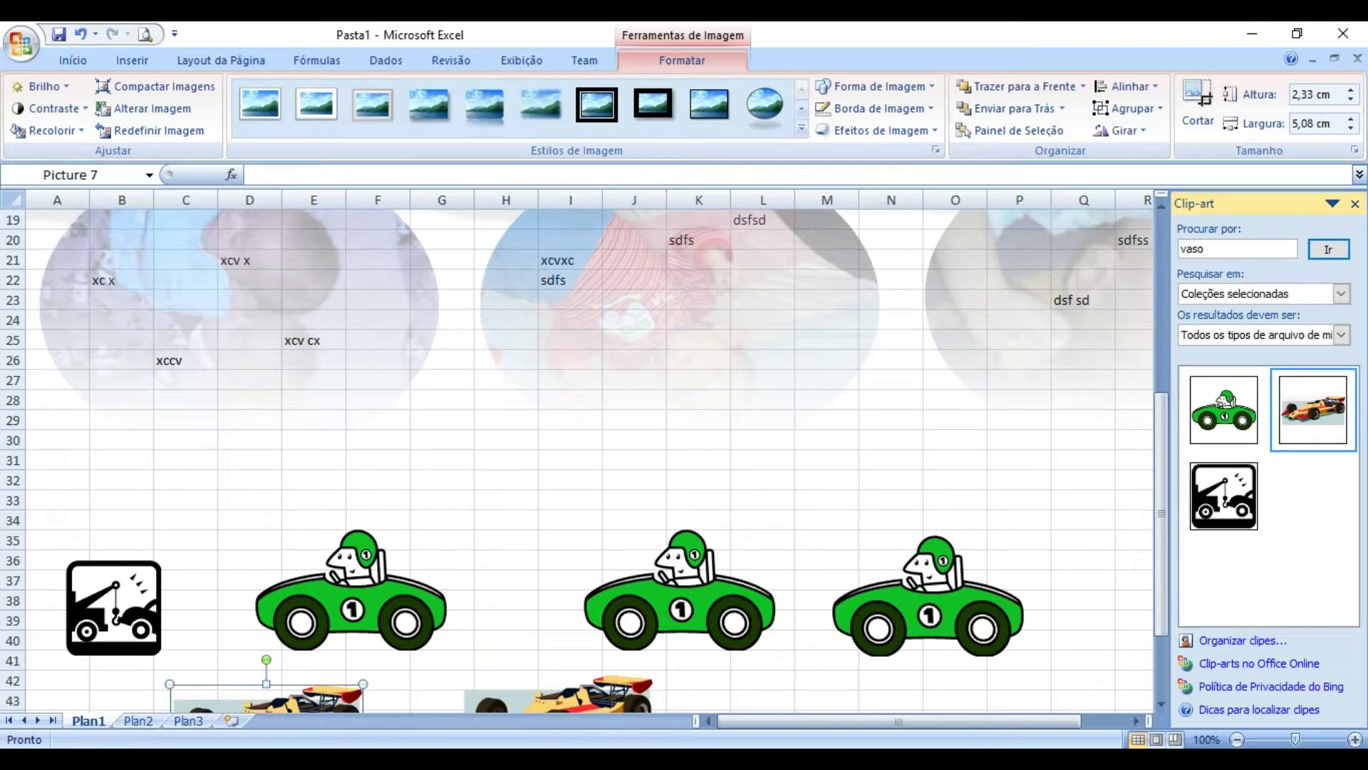
{"action": "left_click", "coordinate": [1329, 249]}
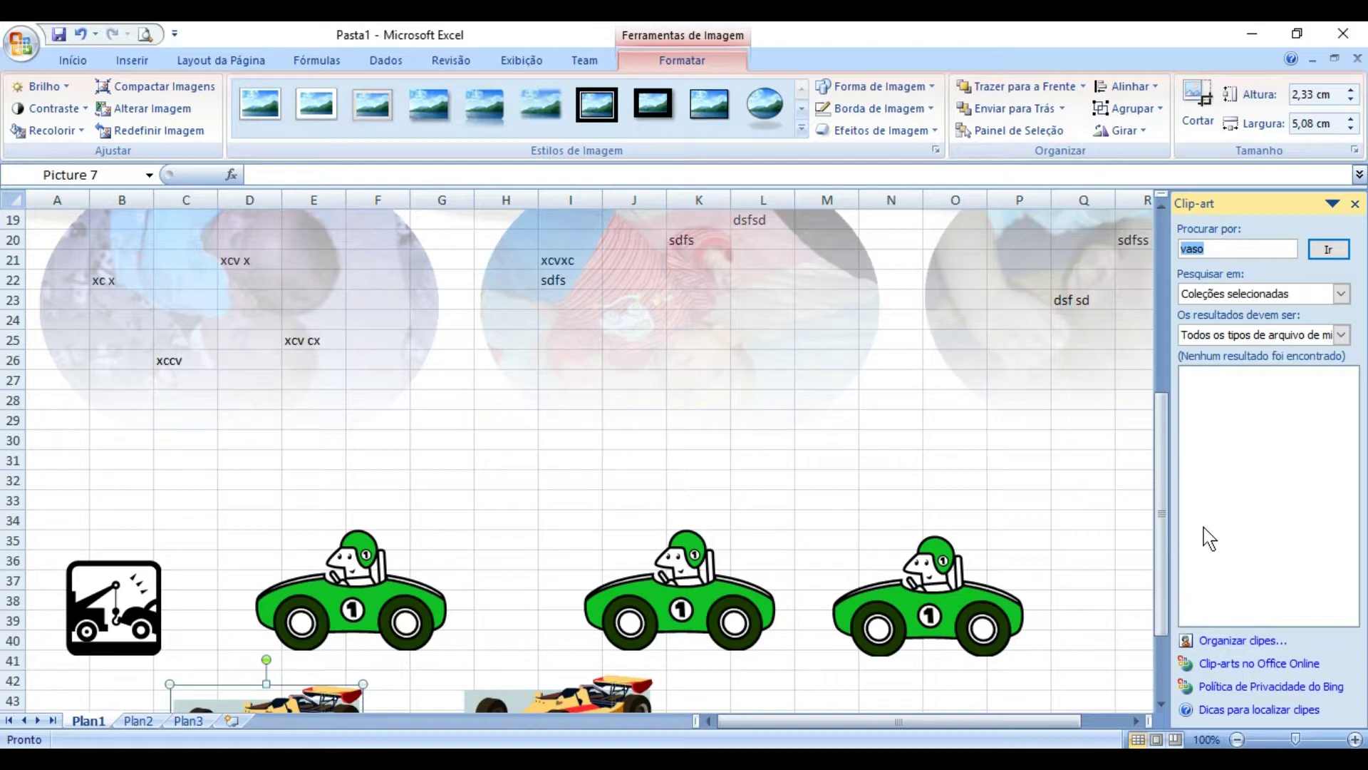
{"action": "left_click", "coordinate": [1342, 294]}
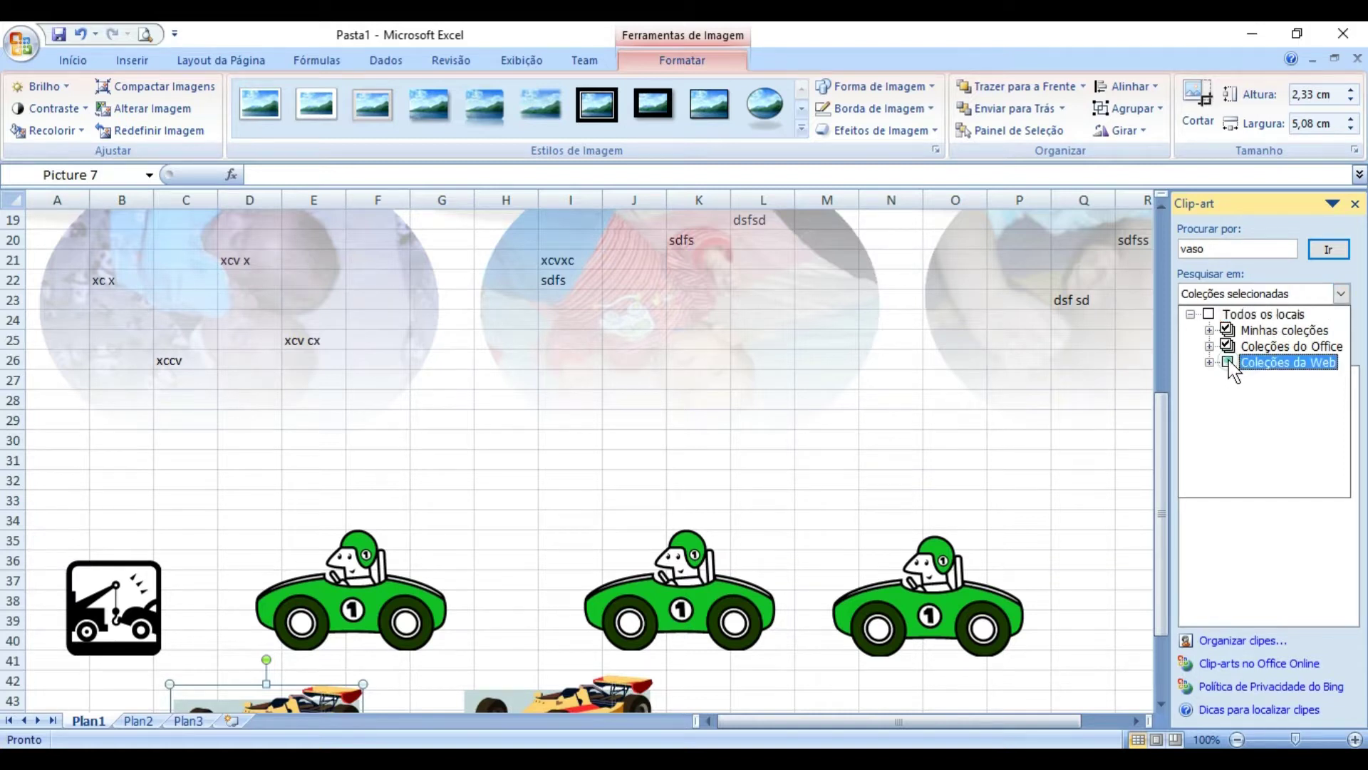
{"action": "left_click", "coordinate": [1328, 249]}
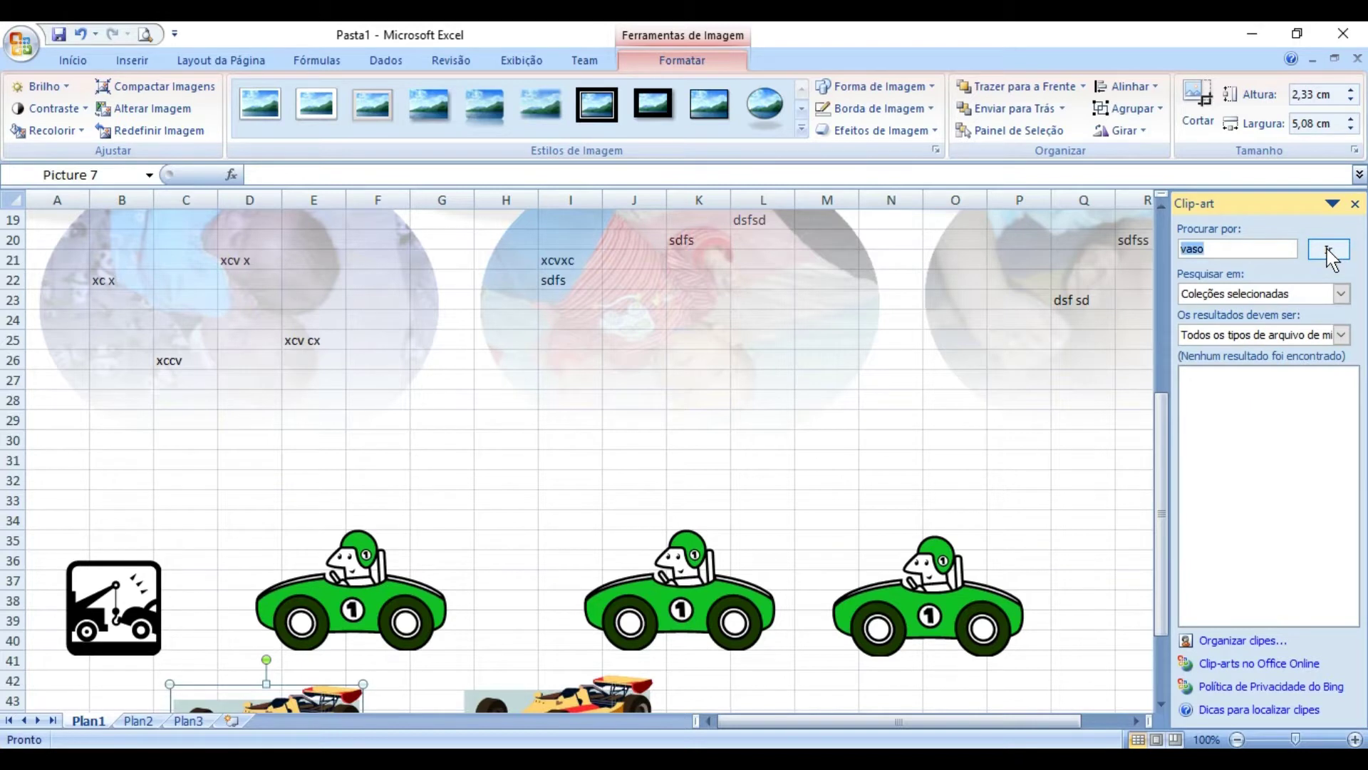
{"action": "left_click", "coordinate": [1329, 252]}
- Search the clip art for 'carro', review the collections, then empty the search box
{"action": "left_click", "coordinate": [1214, 251]}
{"action": "type", "text": "carros"}
{"action": "key", "text": "BackSpace"}
{"action": "left_click", "coordinate": [1327, 250]}
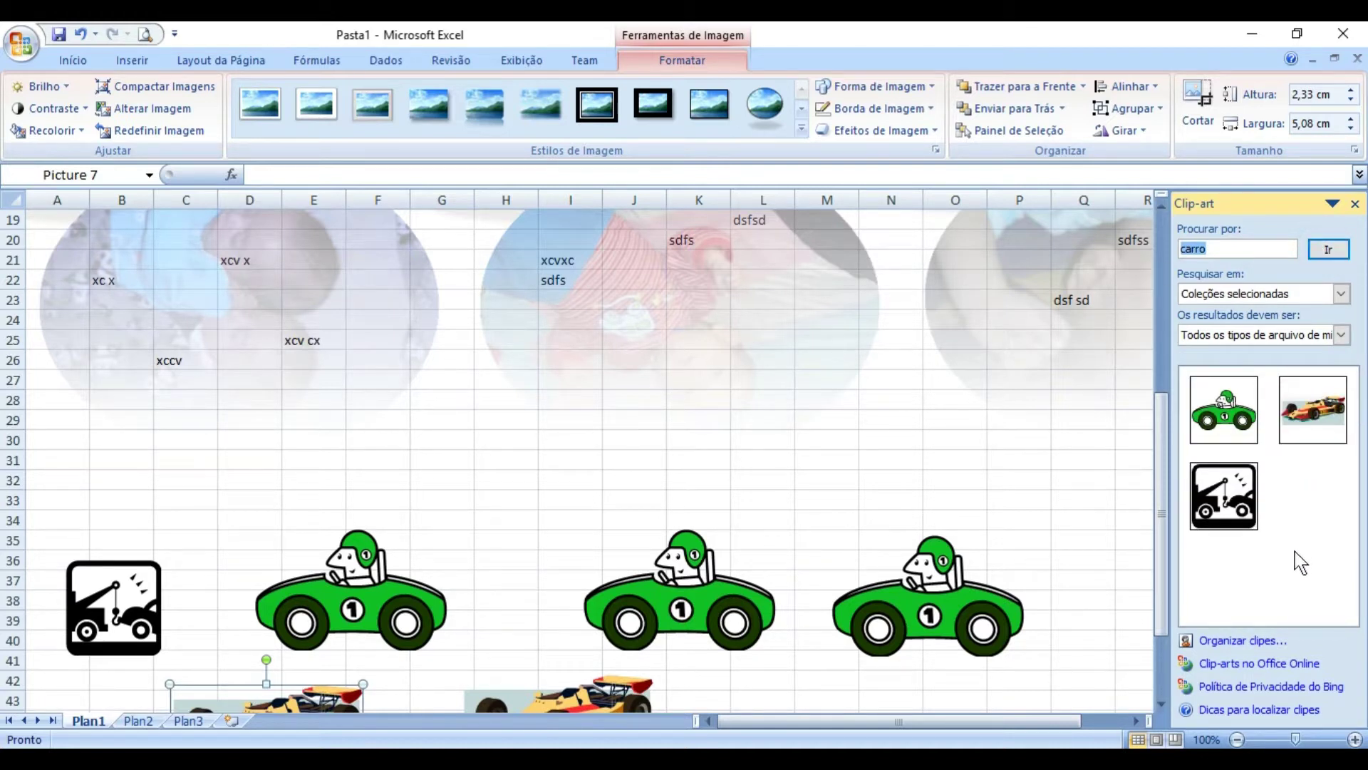
{"action": "left_click", "coordinate": [1342, 294]}
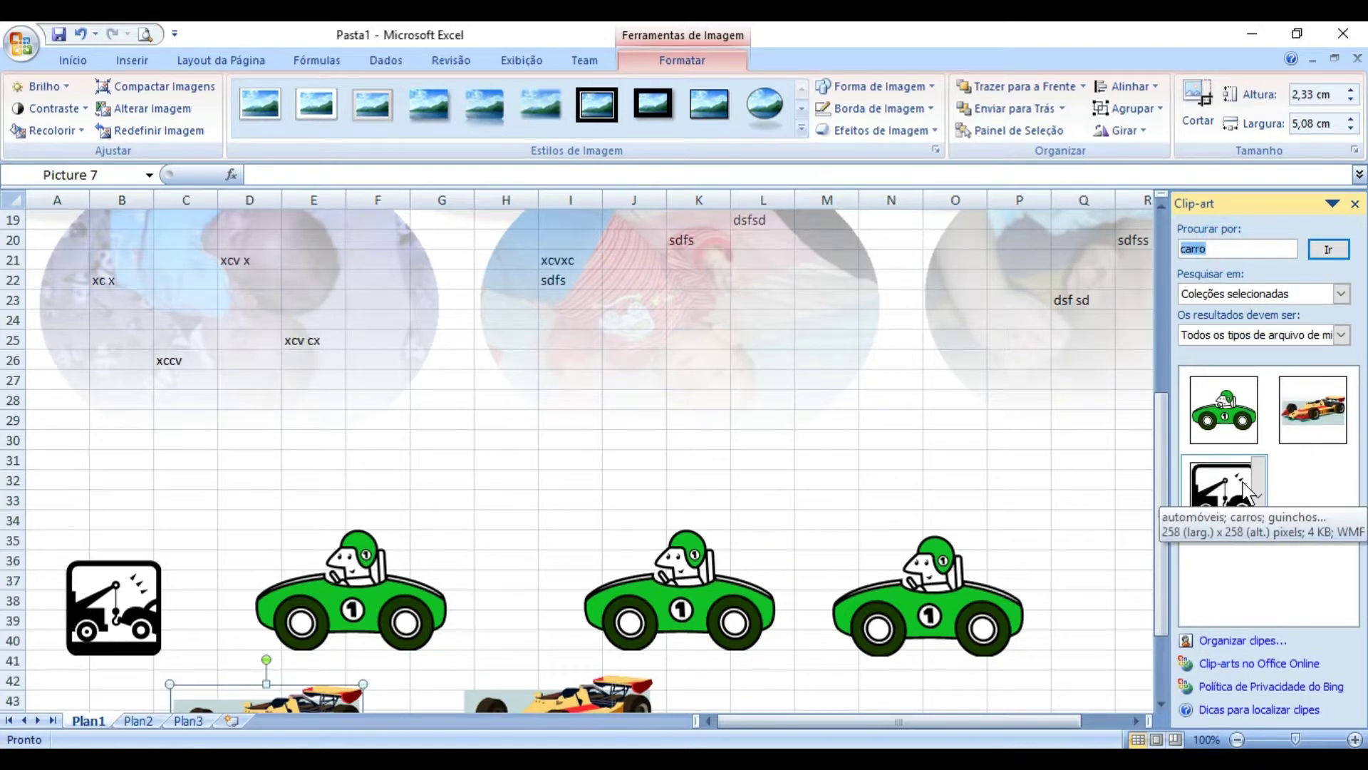
{"action": "key", "text": "BackSpace"}
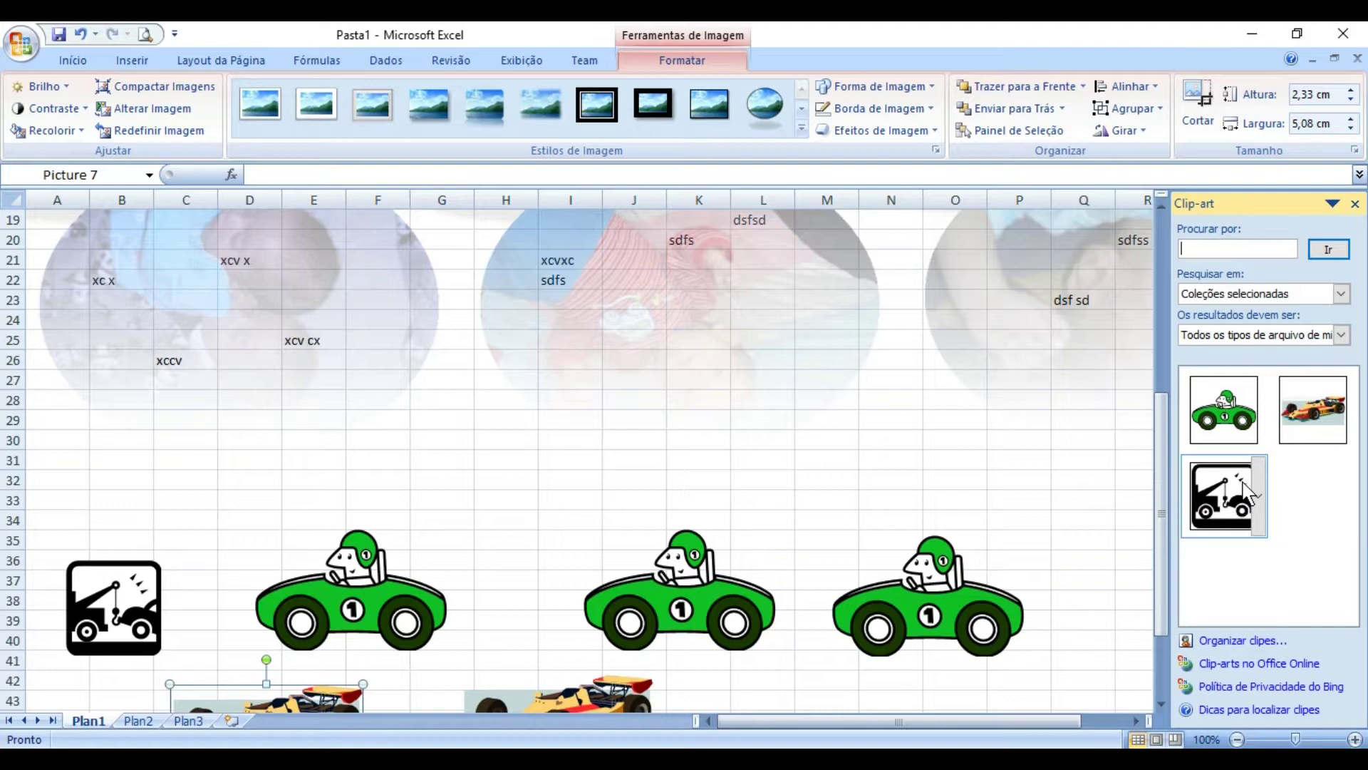
- List all clips with an empty search and place the yellow tractor right of the race cars
{"action": "left_click", "coordinate": [1328, 250]}
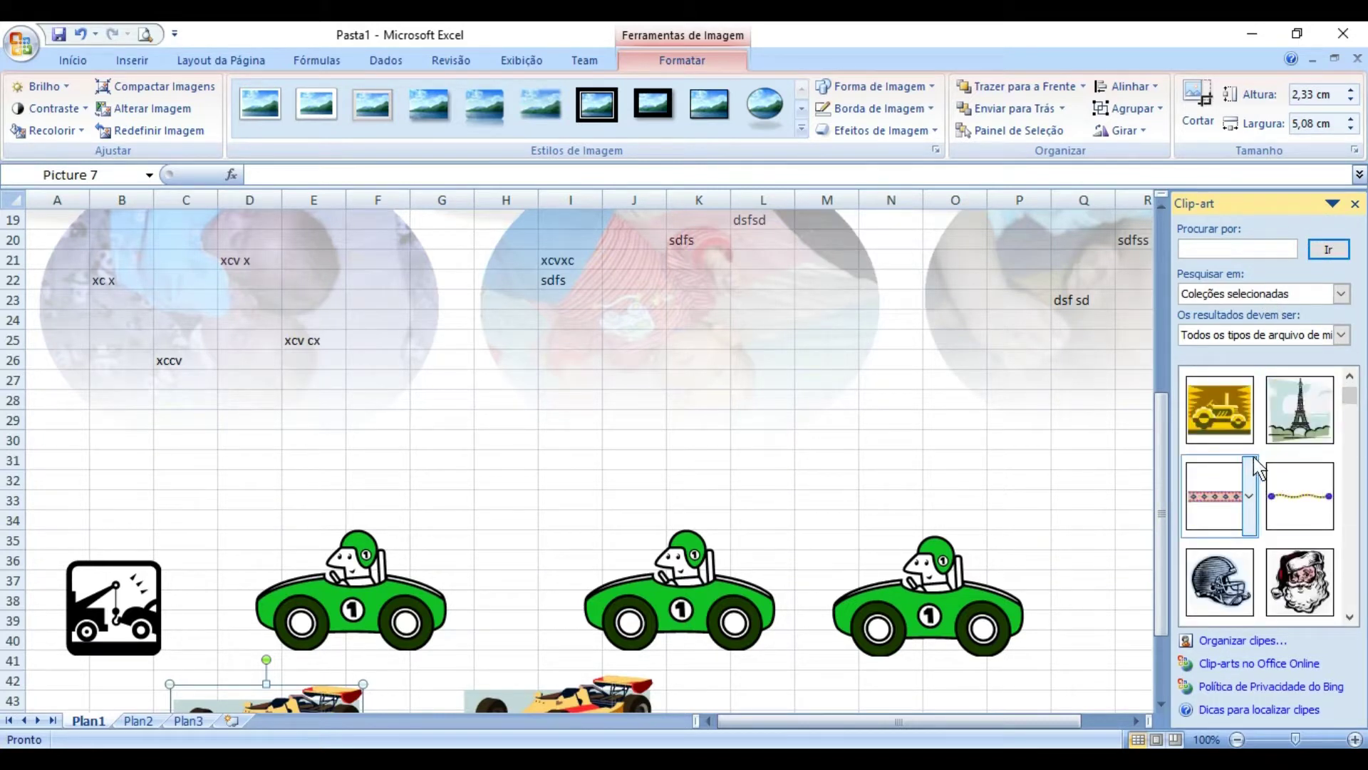
{"action": "left_click", "coordinate": [1221, 427]}
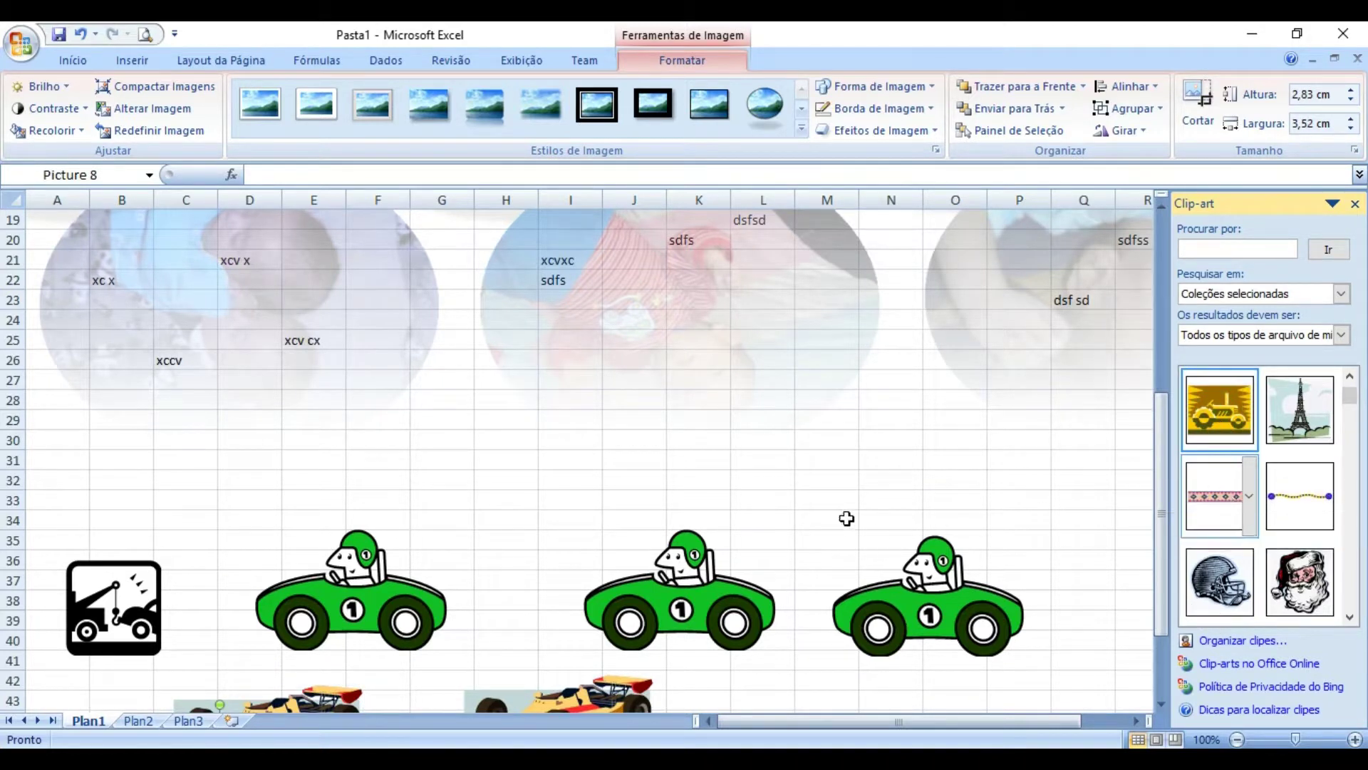
{"action": "scroll", "coordinate": [816, 492], "scroll_direction": "down", "scroll_amount": 5}
{"action": "left_click_drag", "start_coordinate": [224, 517], "coordinate": [827, 456]}
{"action": "scroll", "coordinate": [950, 498], "scroll_direction": "up", "scroll_amount": 3}
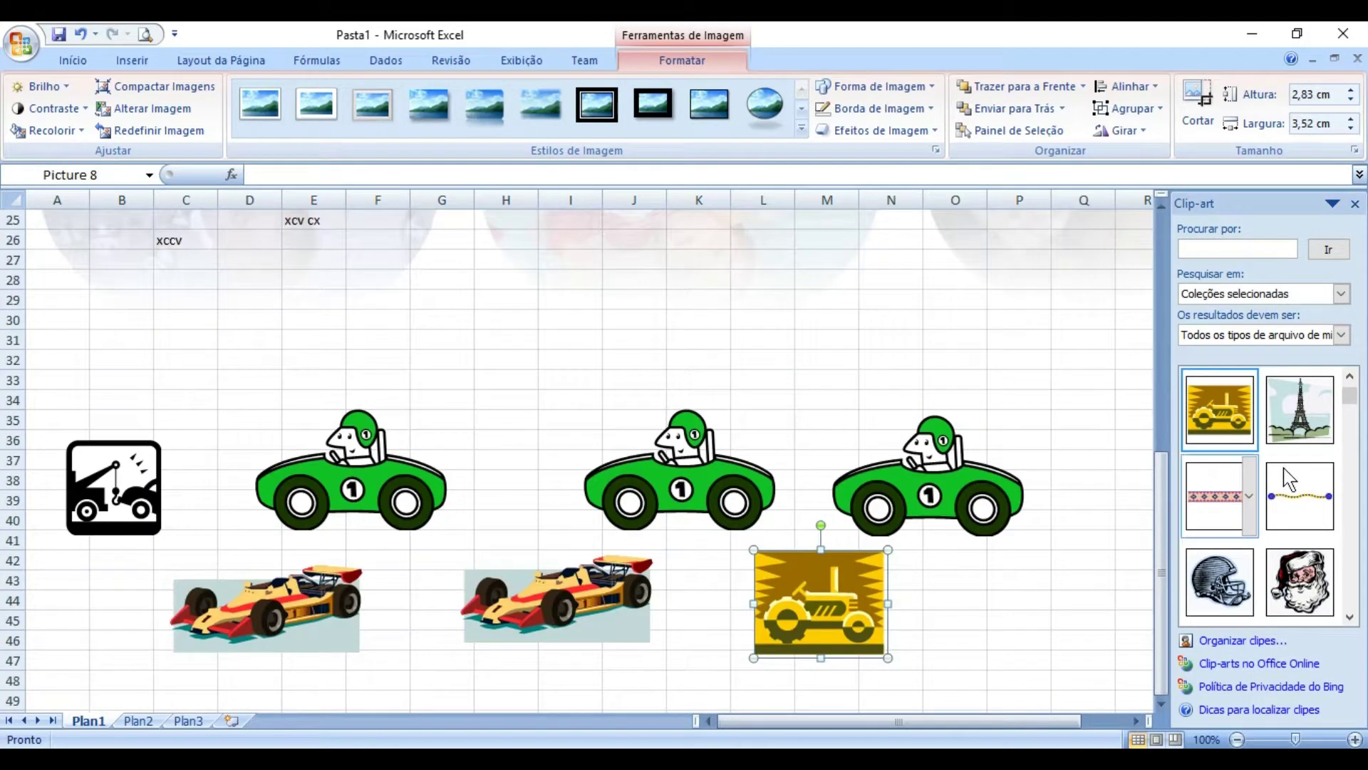
{"action": "scroll", "coordinate": [1286, 477], "scroll_direction": "down", "scroll_amount": 4}
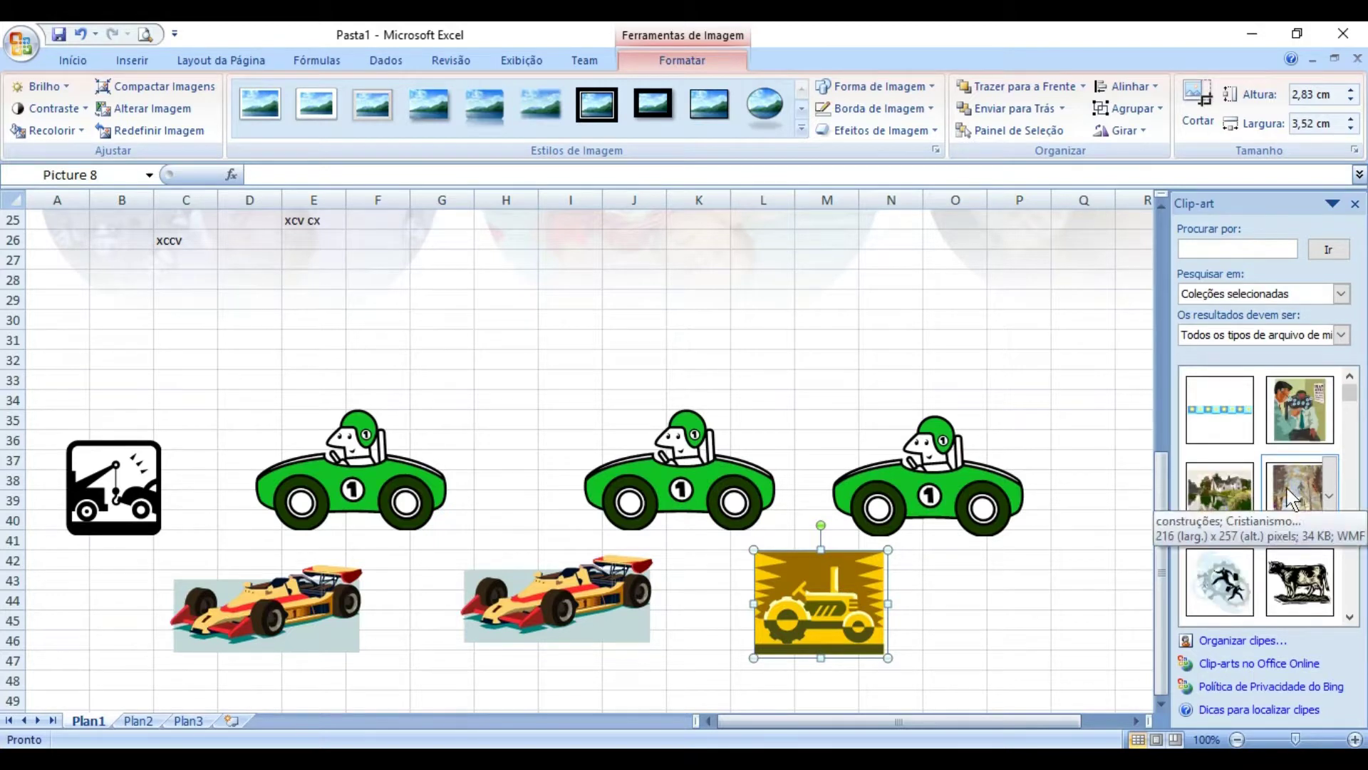
{"action": "scroll", "coordinate": [1216, 417], "scroll_direction": "down", "scroll_amount": 5}
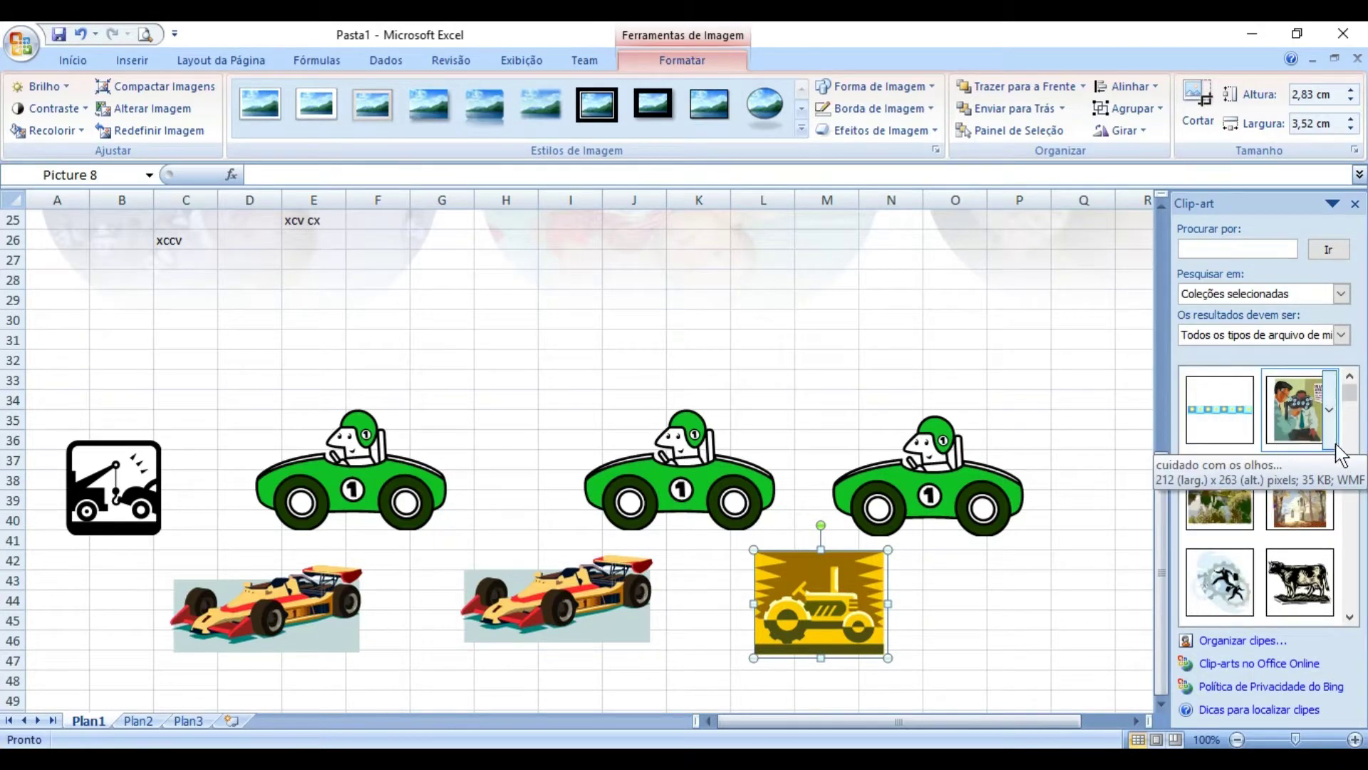
{"action": "scroll", "coordinate": [1304, 461], "scroll_direction": "down", "scroll_amount": 3}
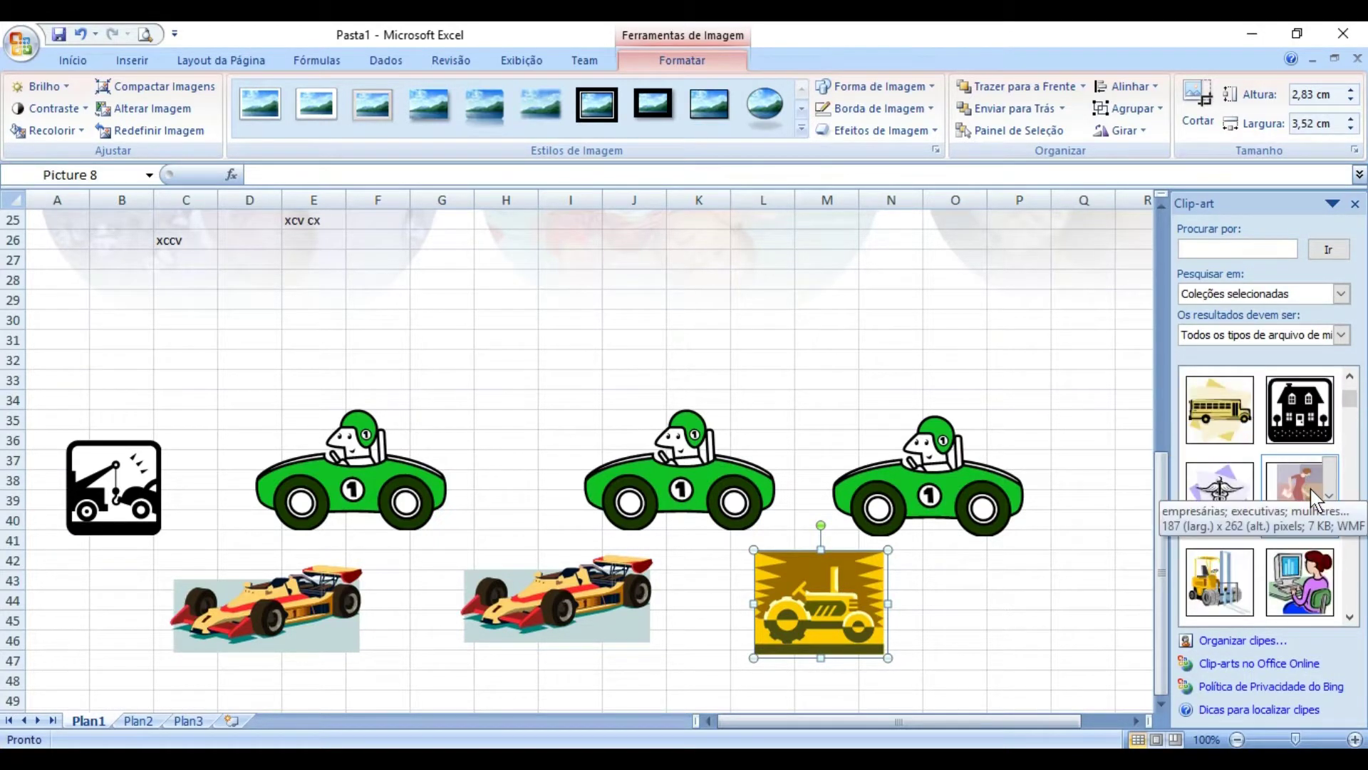
{"action": "scroll", "coordinate": [1315, 539], "scroll_direction": "down", "scroll_amount": 3}
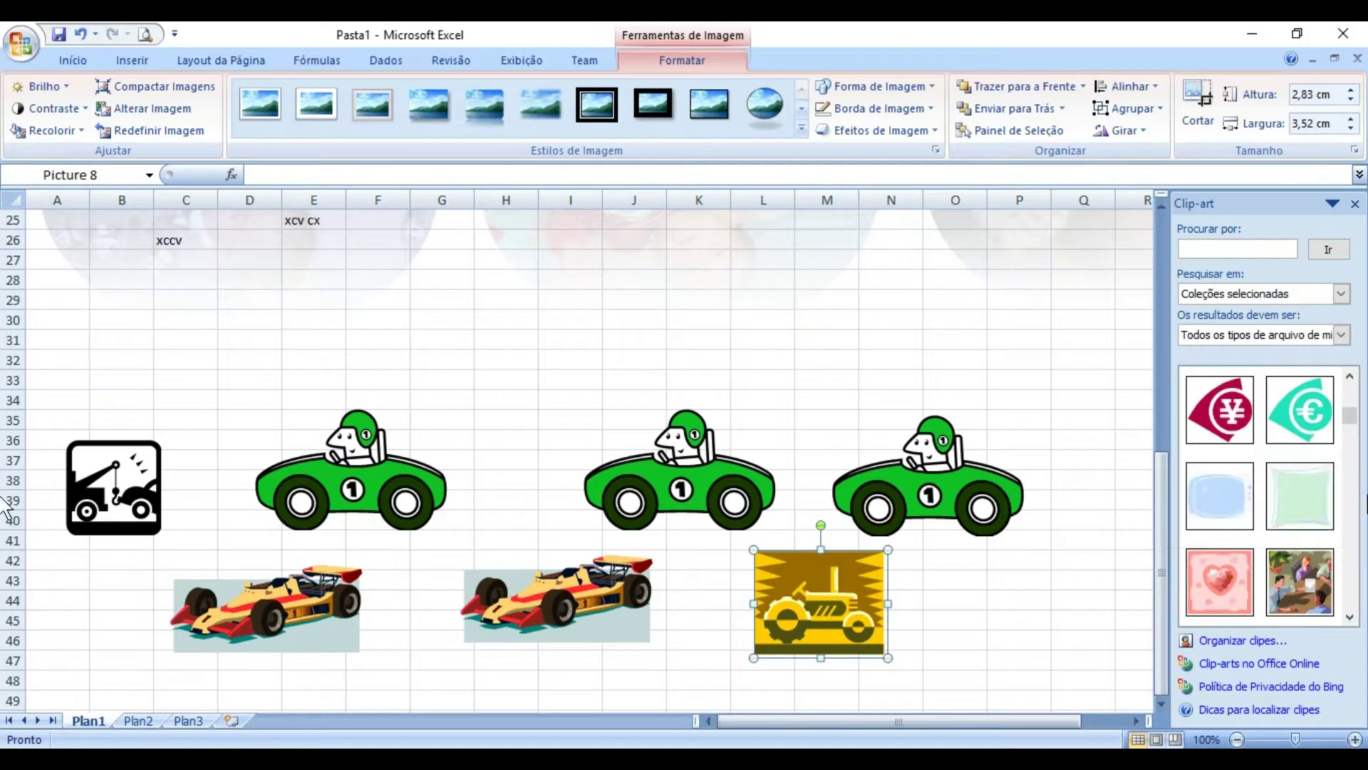
- Insert the orange wrench clip-art and move it above the green cars, around columns G–J
{"action": "scroll", "coordinate": [1289, 523], "scroll_direction": "down", "scroll_amount": 6}
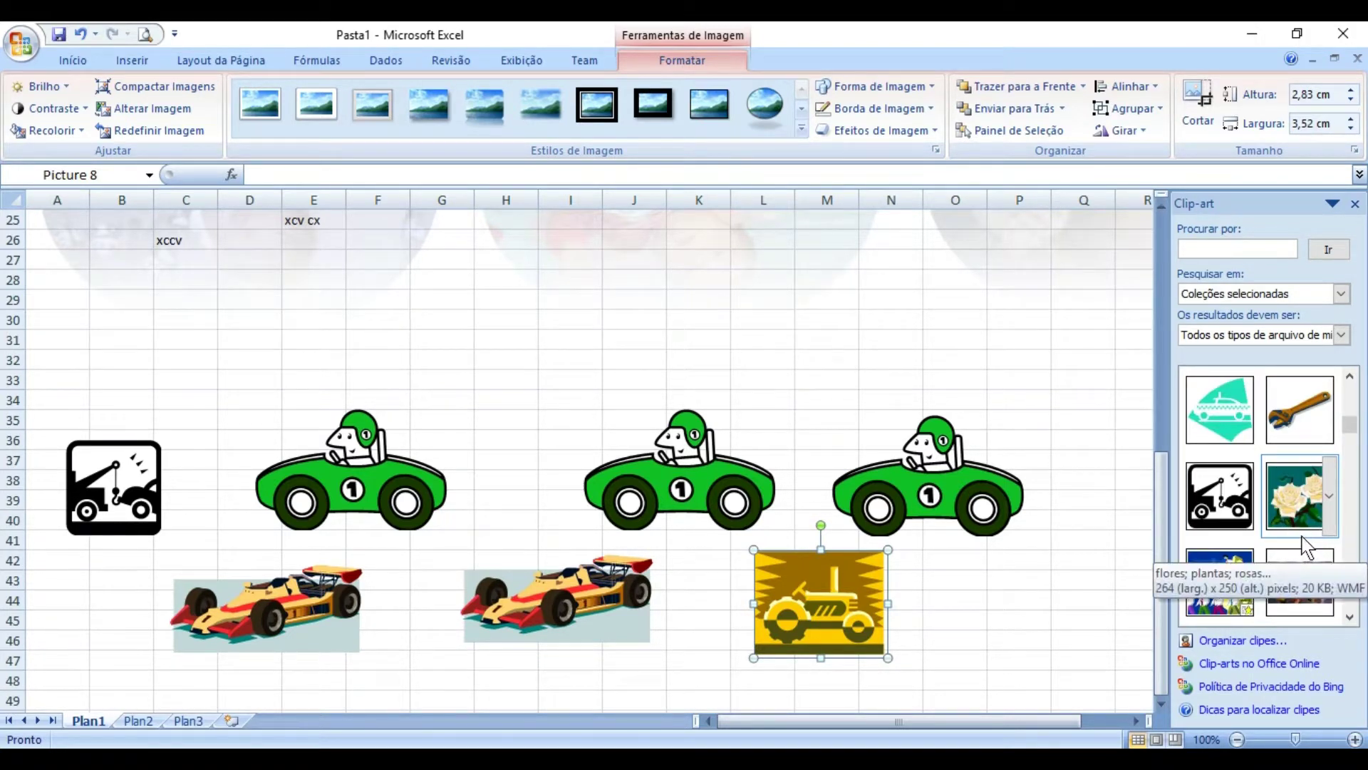
{"action": "left_click", "coordinate": [1298, 410]}
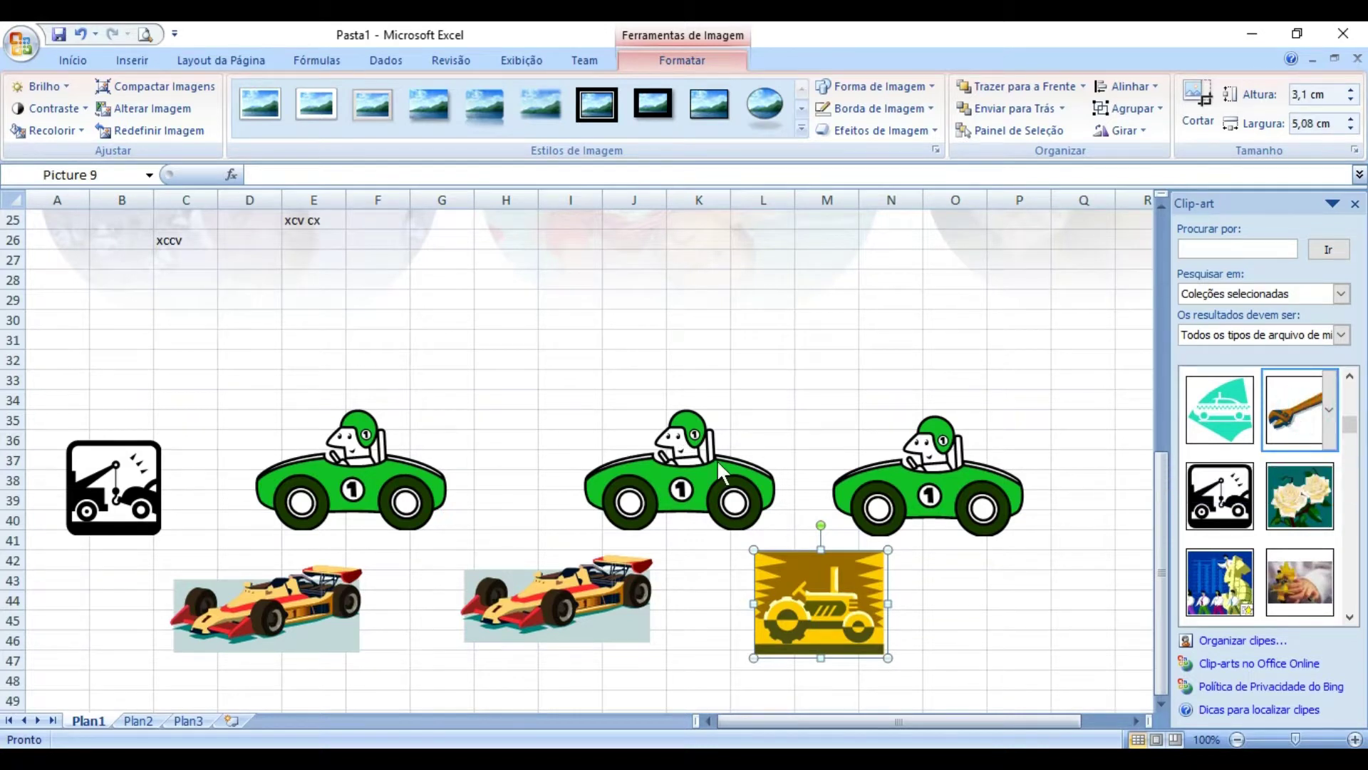
{"action": "scroll", "coordinate": [769, 482], "scroll_direction": "down", "scroll_amount": 3}
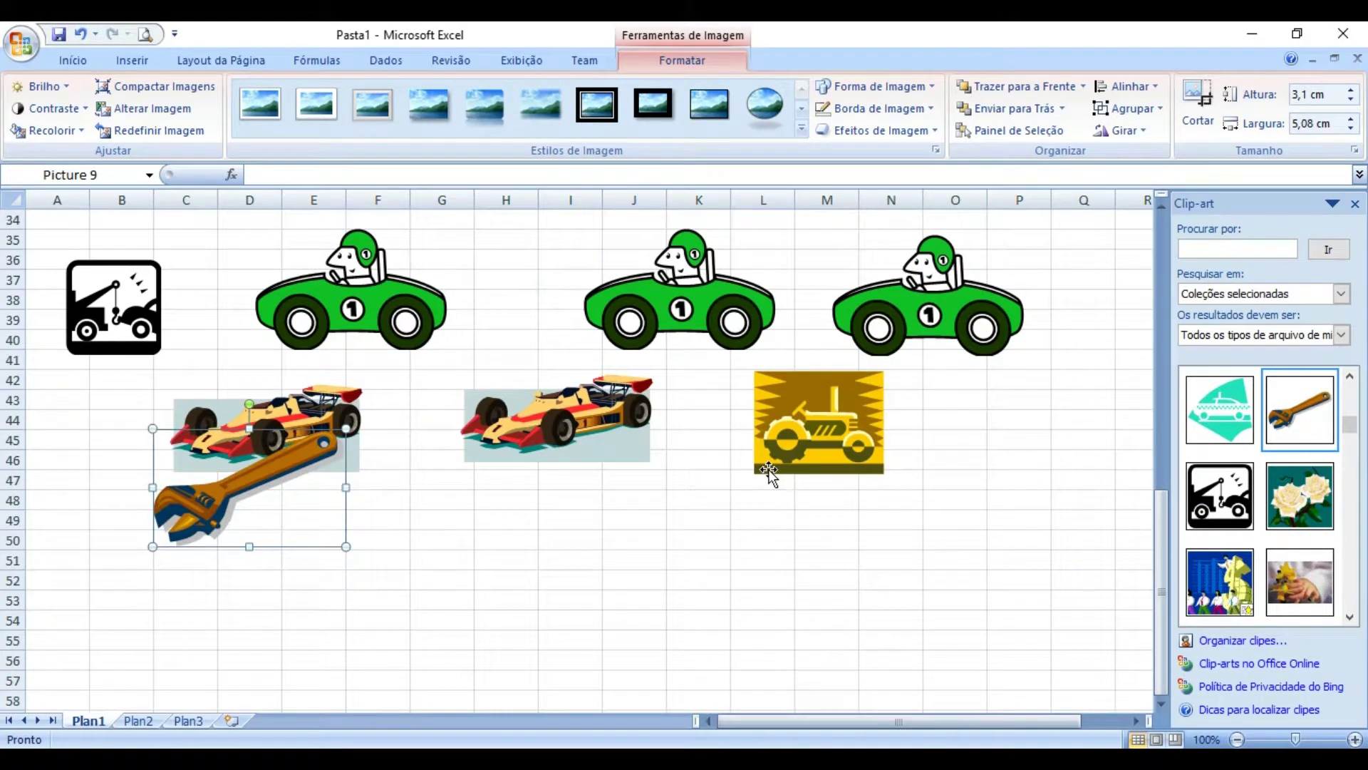
{"action": "left_click", "coordinate": [314, 558]}
{"action": "left_click", "coordinate": [298, 501]}
{"action": "left_click_drag", "start_coordinate": [298, 500], "coordinate": [518, 282]}
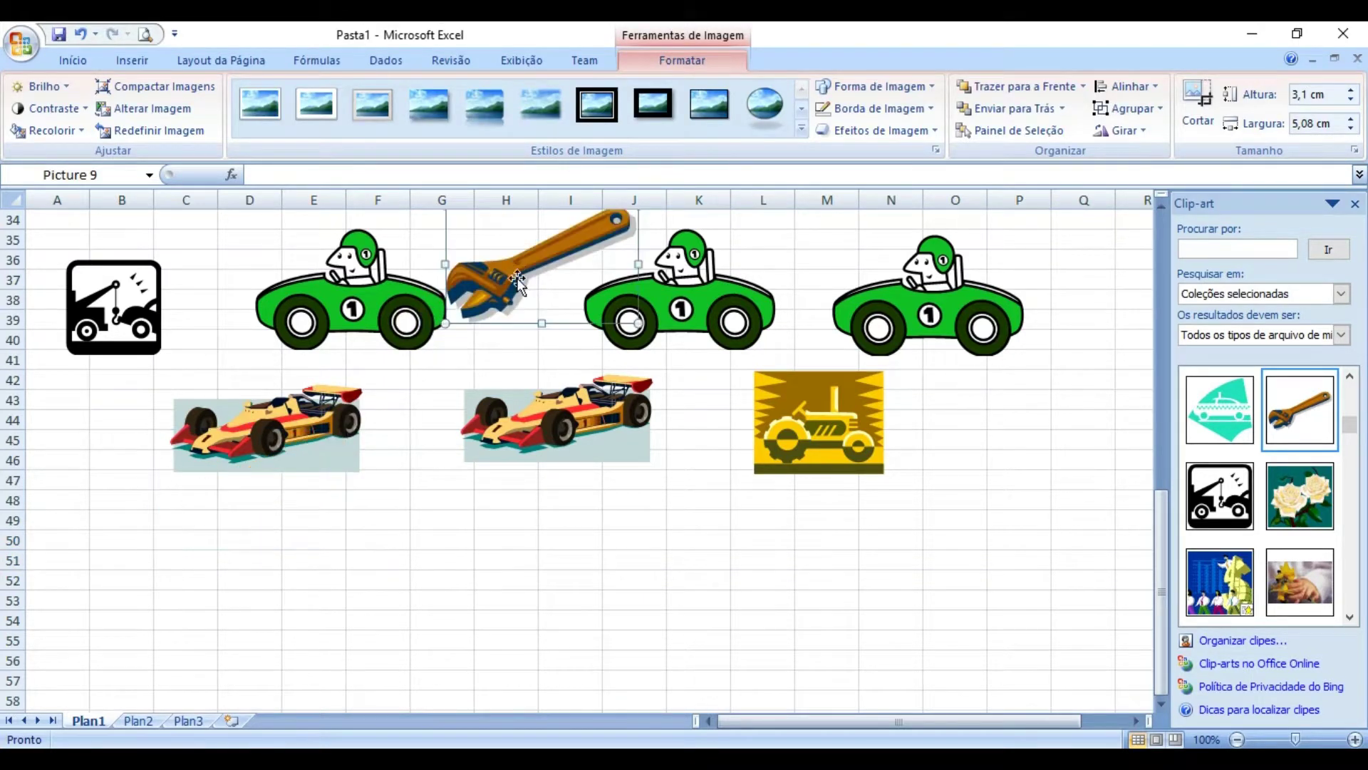
{"action": "scroll", "coordinate": [610, 506], "scroll_direction": "up", "scroll_amount": 4}
{"action": "left_click_drag", "start_coordinate": [562, 502], "coordinate": [522, 395]}
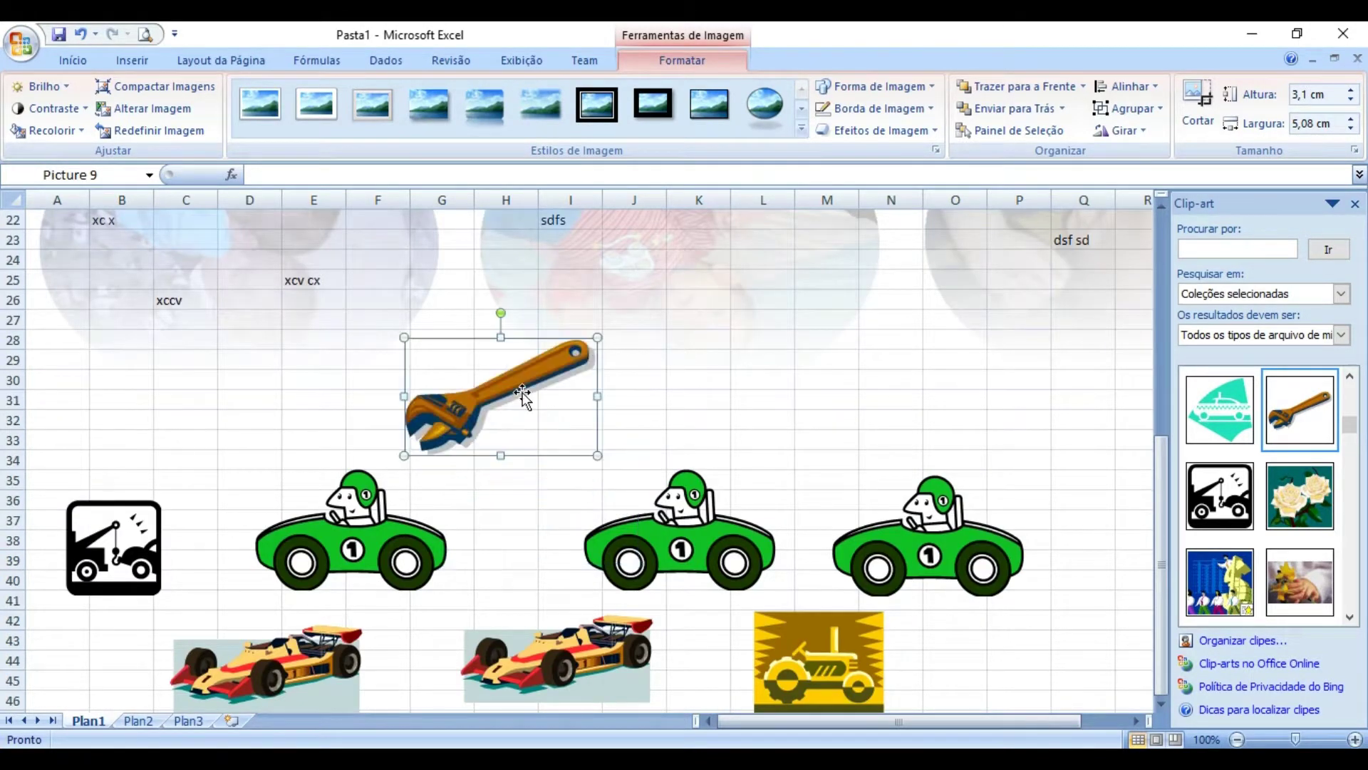
{"action": "left_click", "coordinate": [721, 401]}
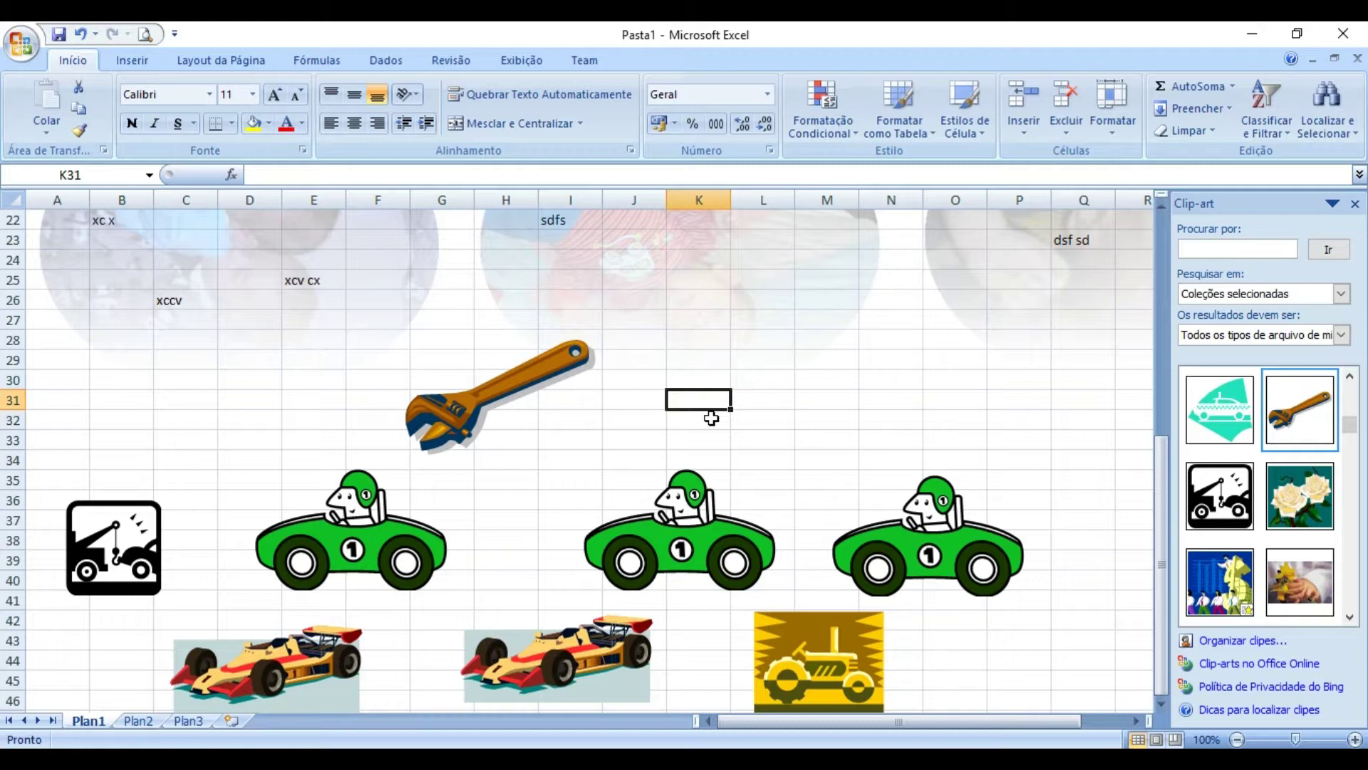
{"action": "left_click", "coordinate": [819, 662]}
{"action": "scroll", "coordinate": [267, 390], "scroll_direction": "up", "scroll_amount": 1}
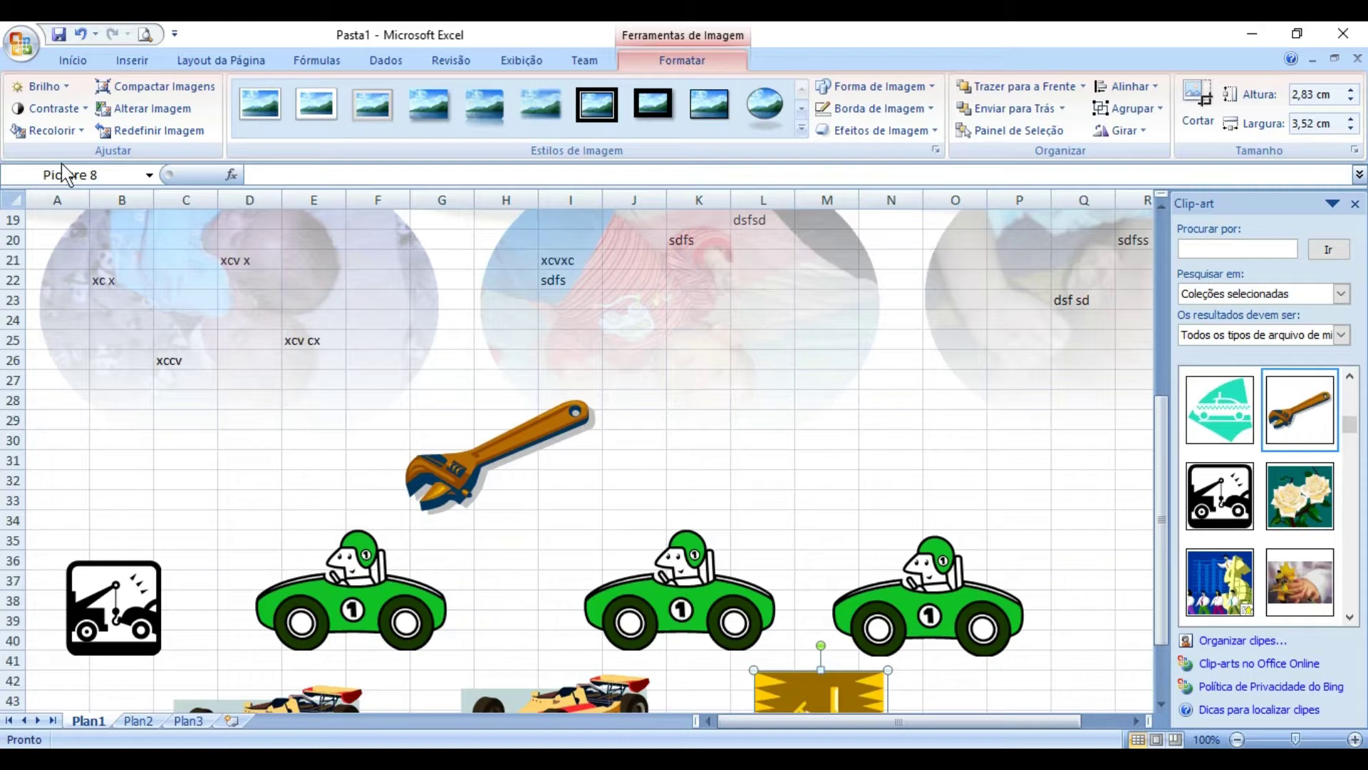
{"action": "left_click", "coordinate": [63, 87]}
{"action": "left_click", "coordinate": [61, 108]}
{"action": "left_click", "coordinate": [62, 109]}
{"action": "left_click", "coordinate": [57, 133]}
{"action": "left_click", "coordinate": [57, 132]}
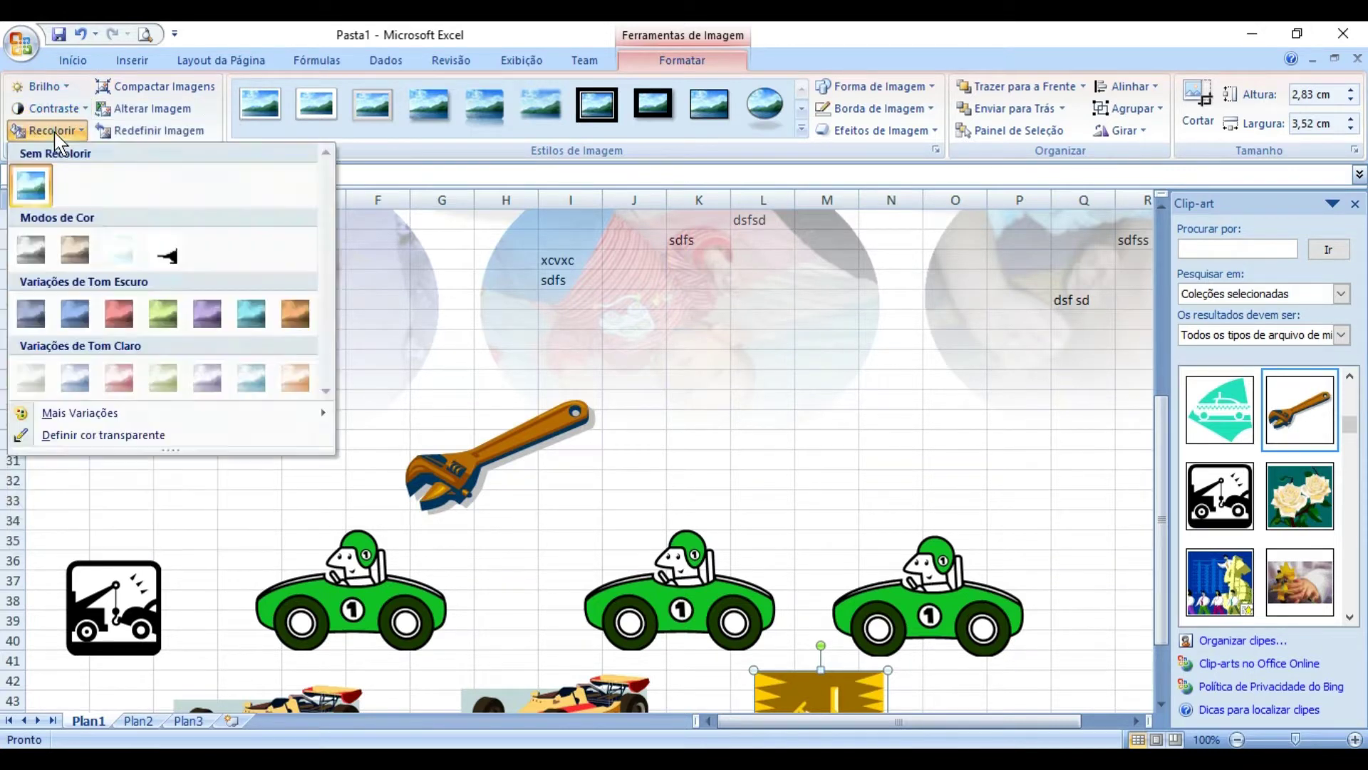
{"action": "left_click", "coordinate": [681, 591]}
{"action": "left_click", "coordinate": [57, 130]}
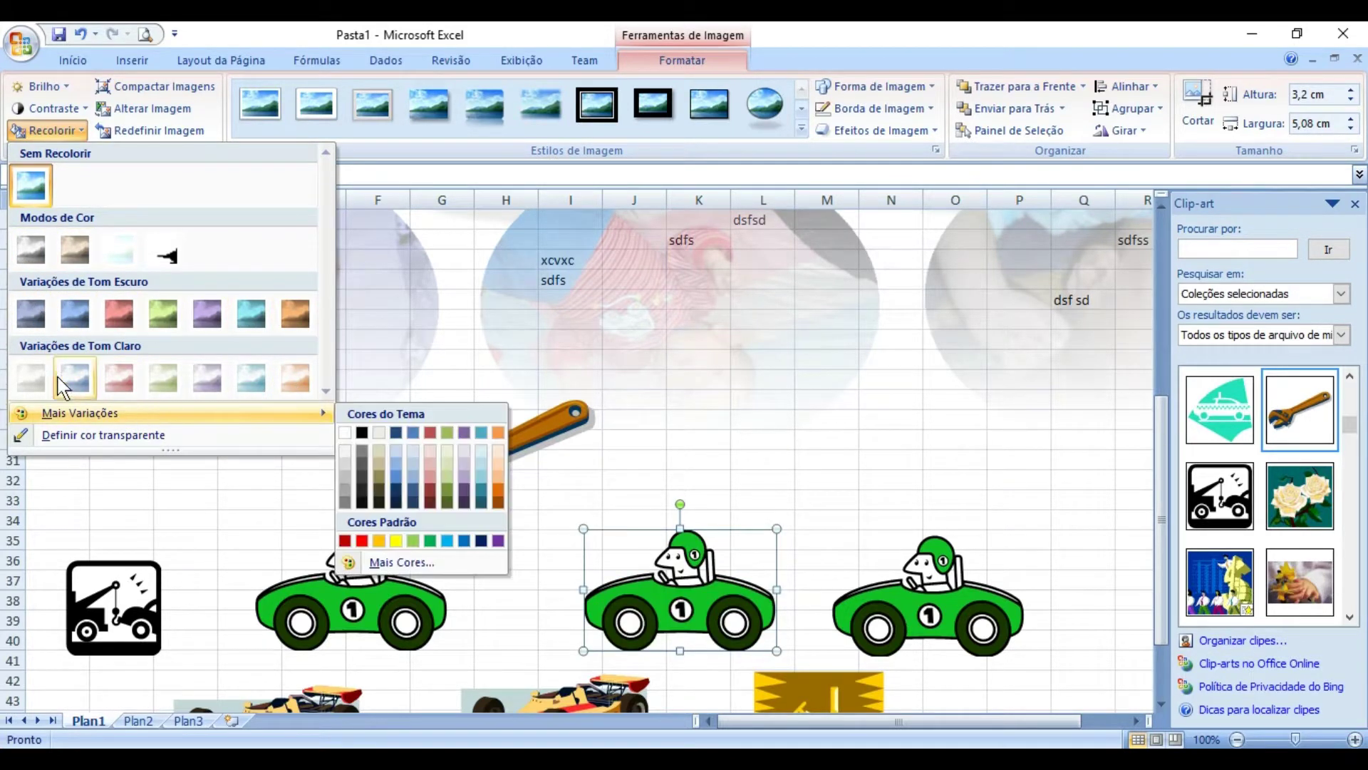
{"action": "left_click", "coordinate": [67, 125]}
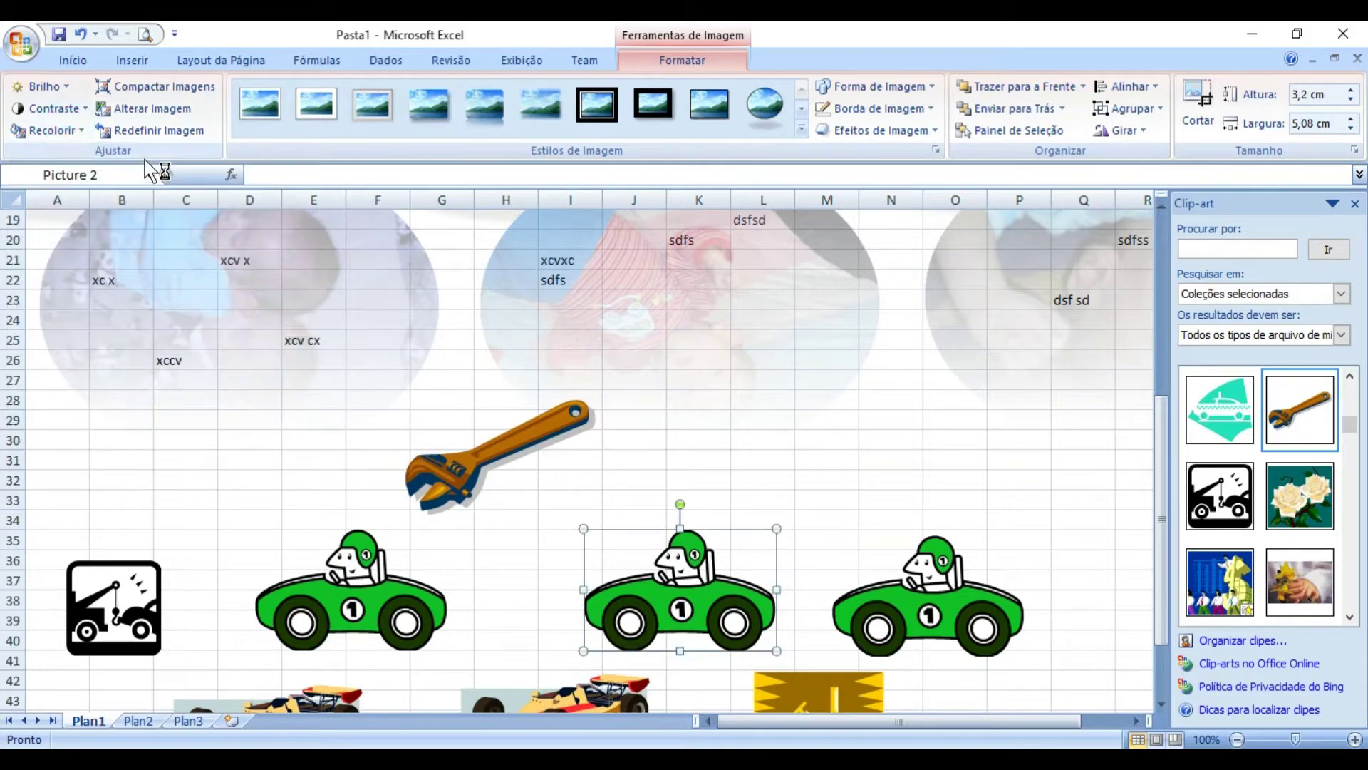
{"action": "left_click", "coordinate": [922, 86]}
{"action": "left_click", "coordinate": [922, 79]}
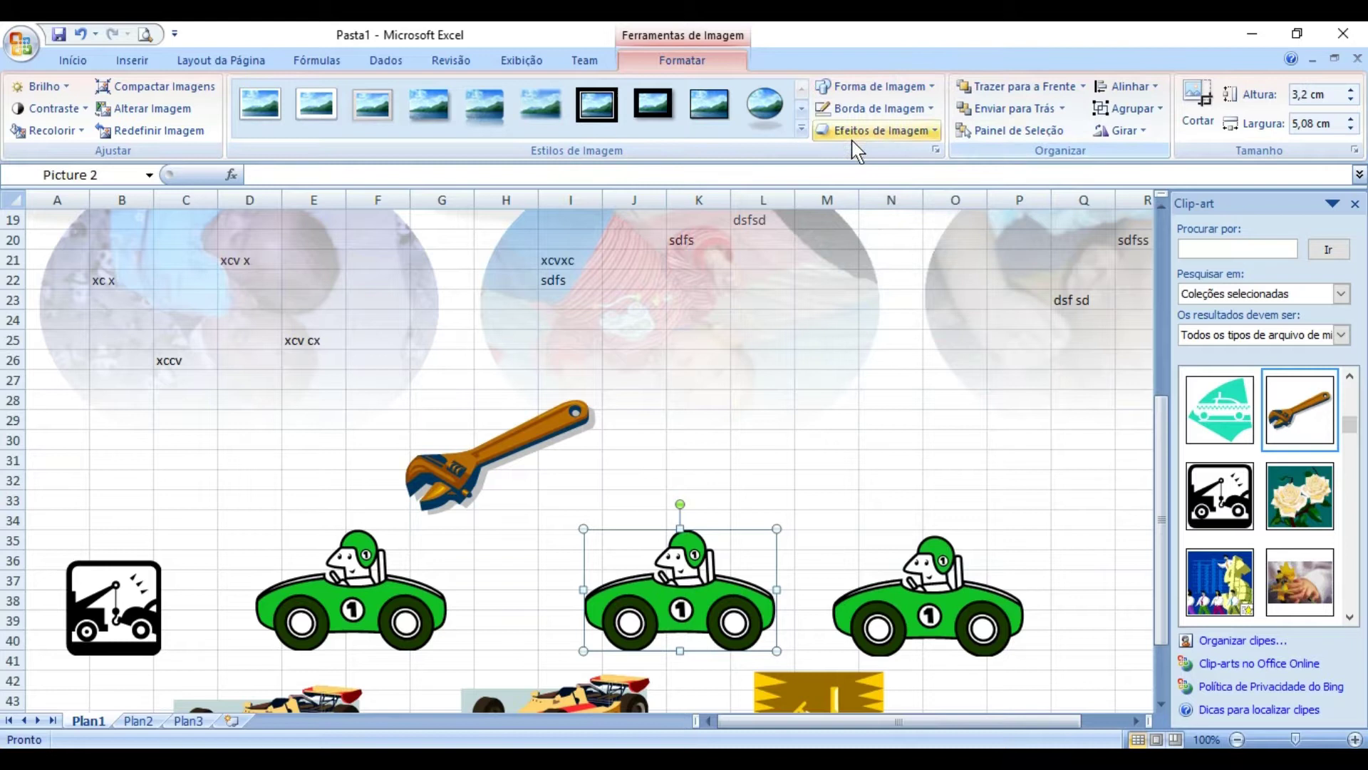
{"action": "left_click", "coordinate": [929, 108]}
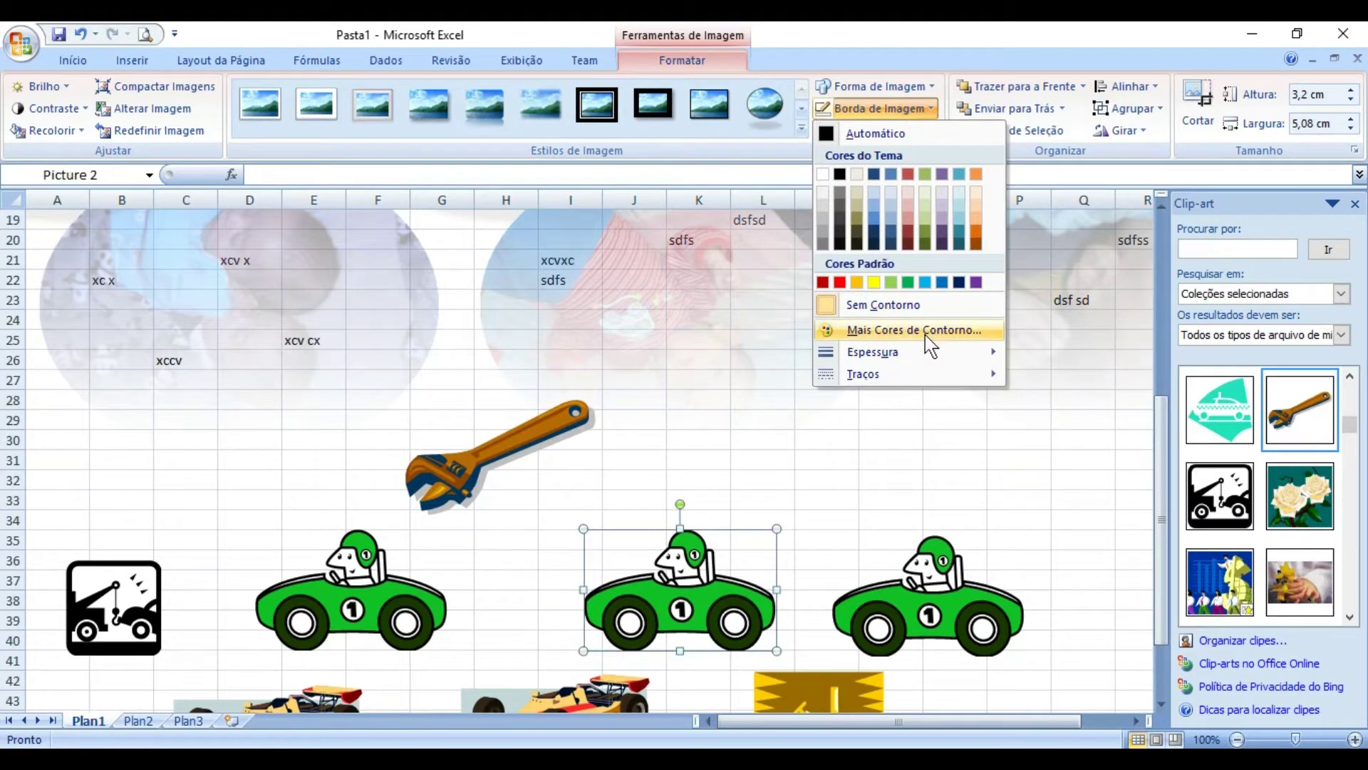
{"action": "mouse_move", "coordinate": [916, 355]}
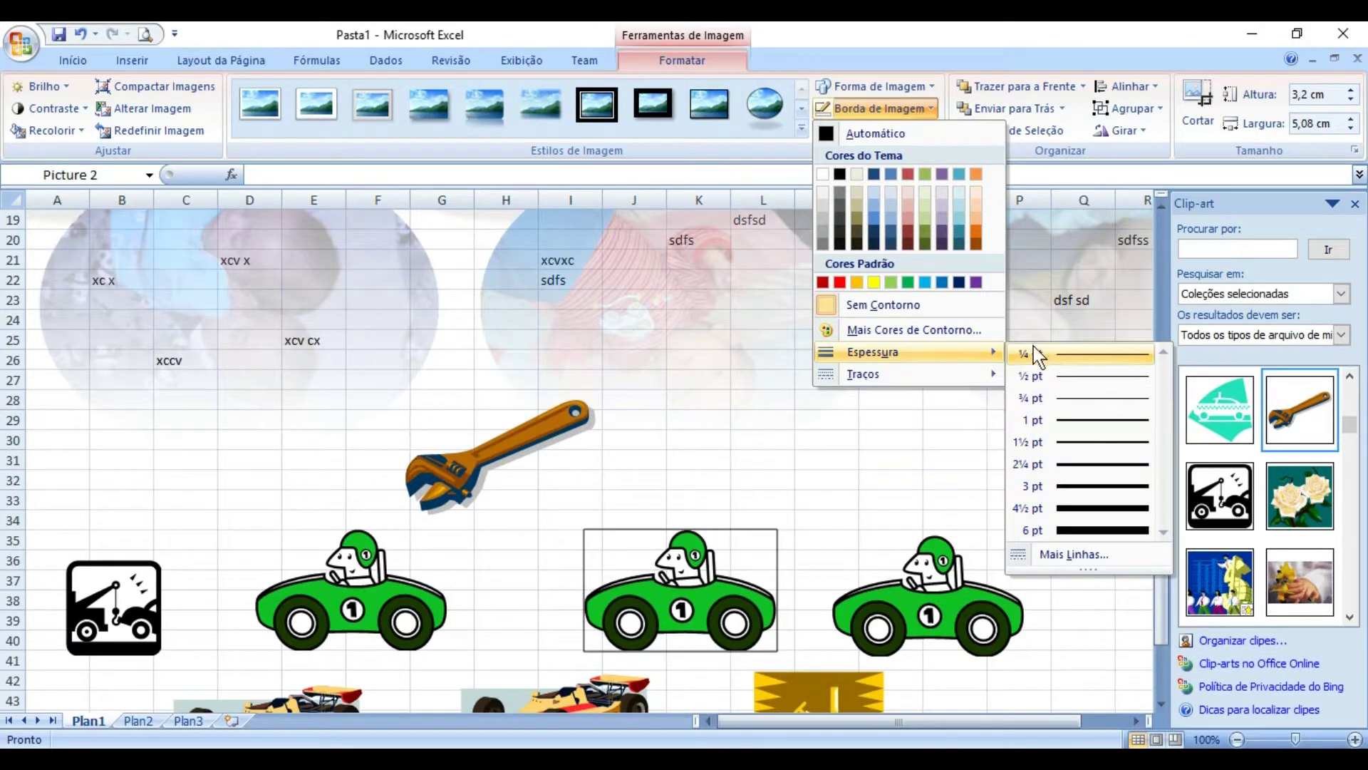
{"action": "left_click", "coordinate": [872, 305]}
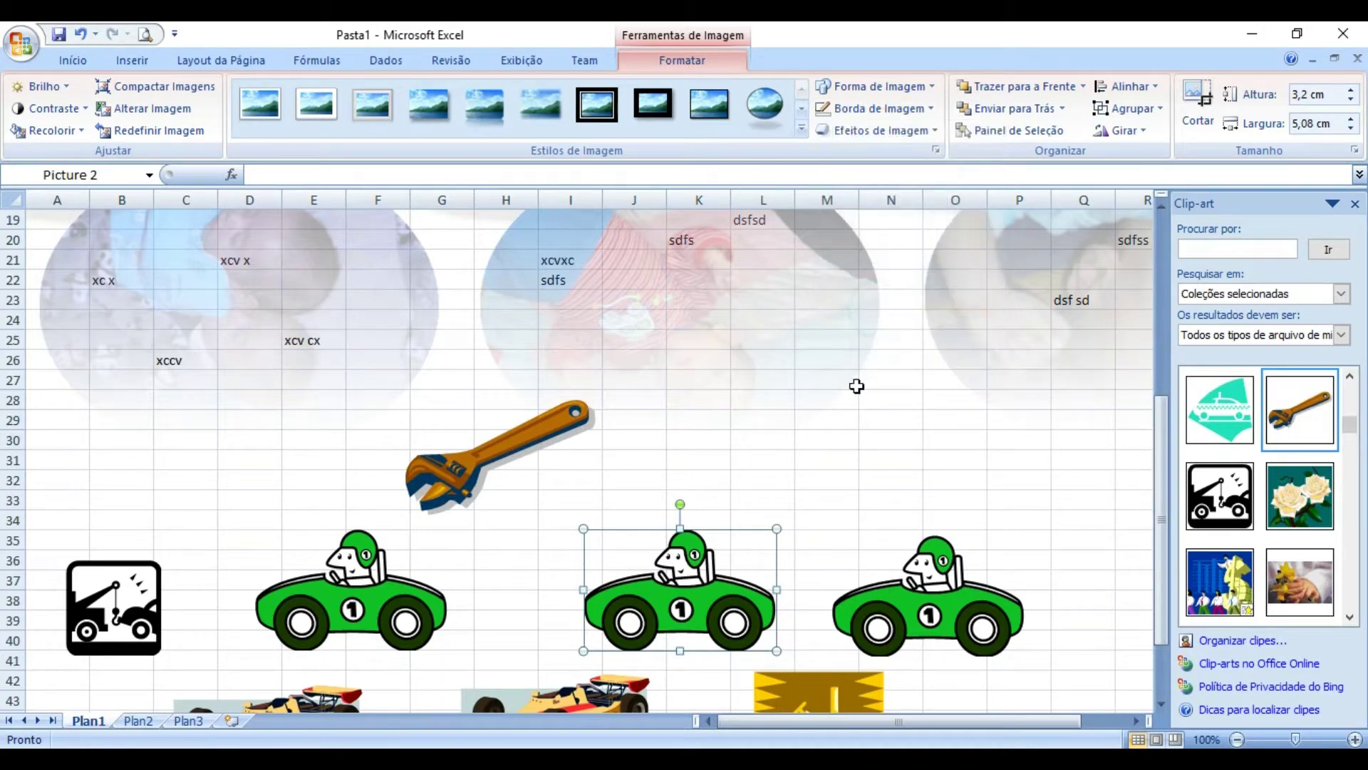
{"action": "left_click", "coordinate": [868, 624]}
{"action": "left_click", "coordinate": [703, 589]}
{"action": "scroll", "coordinate": [427, 581], "scroll_direction": "down", "scroll_amount": 2}
{"action": "scroll", "coordinate": [513, 585], "scroll_direction": "up", "scroll_amount": 1}
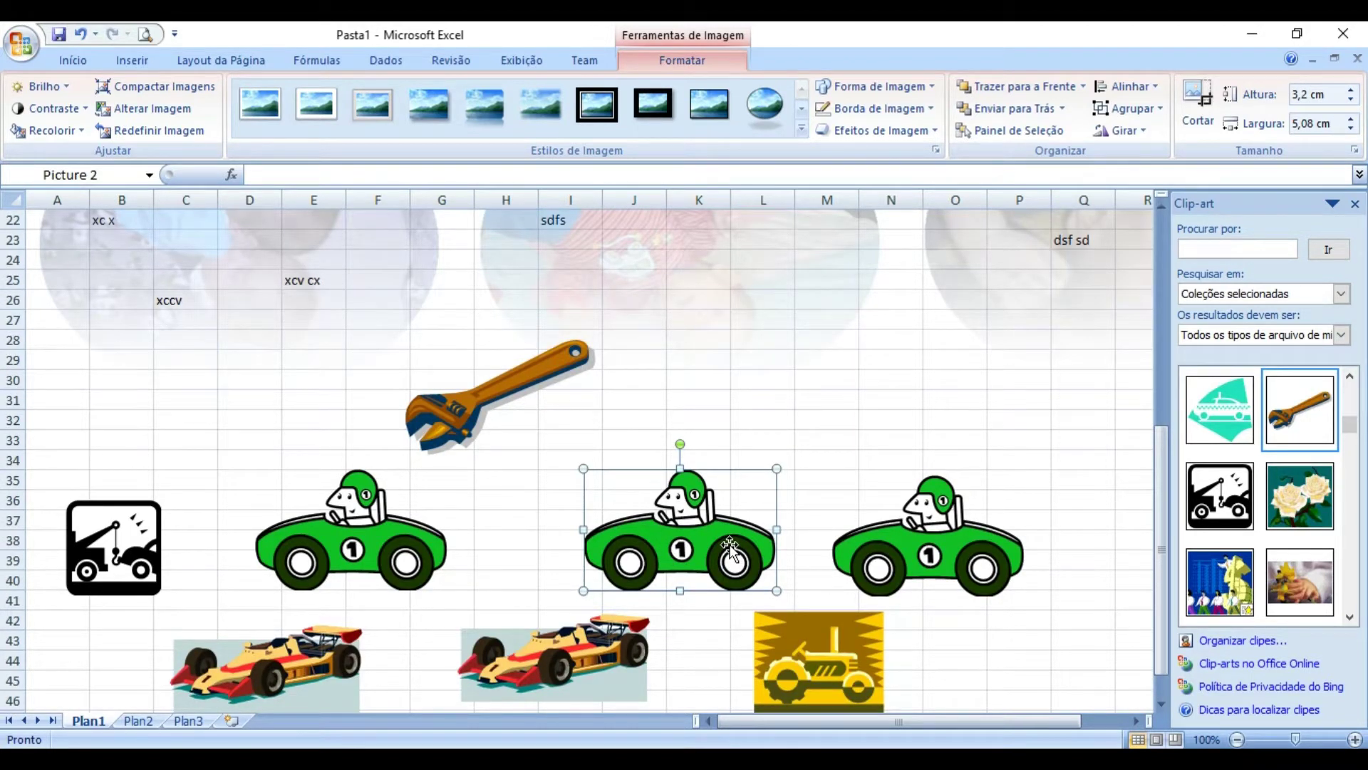
{"action": "scroll", "coordinate": [730, 549], "scroll_direction": "up", "scroll_amount": 1}
{"action": "left_click", "coordinate": [873, 453]}
{"action": "left_click", "coordinate": [874, 453]}
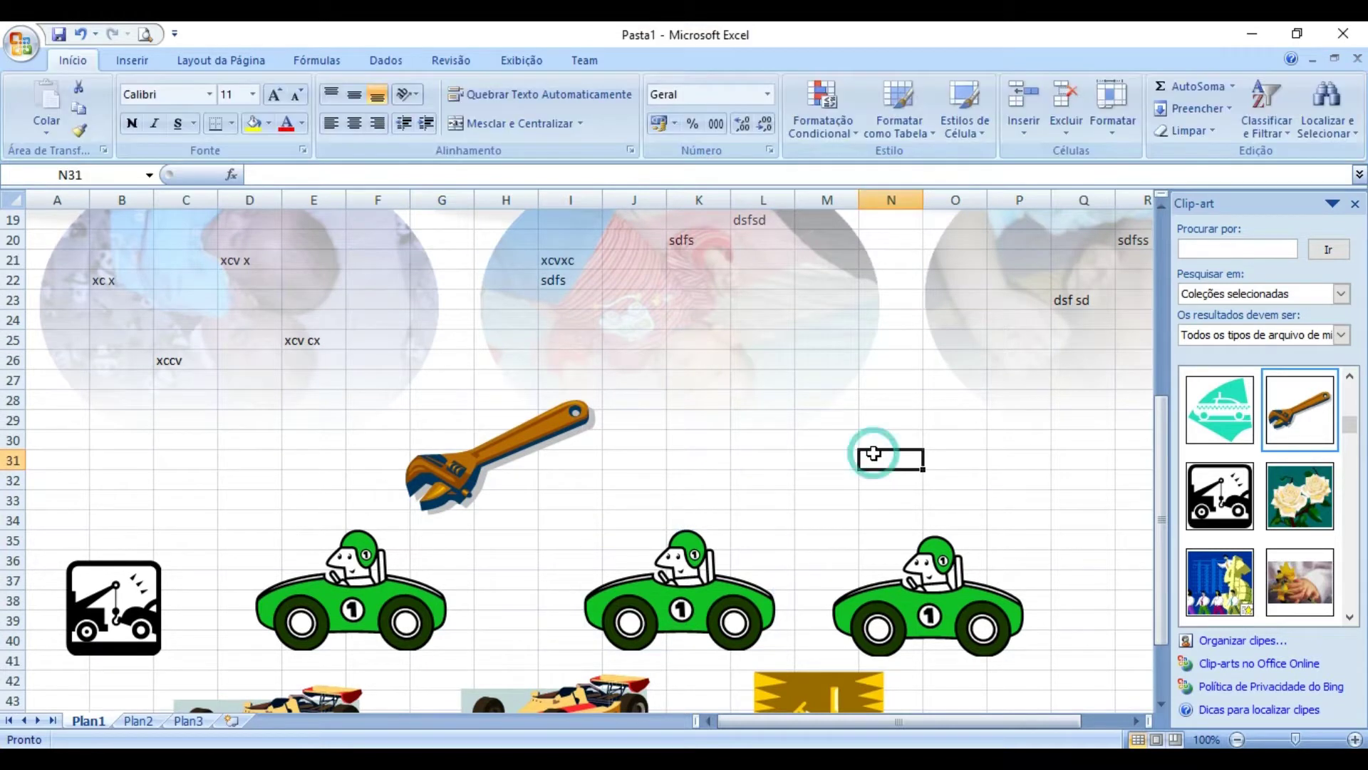
- Close the Clip-art pane and remove the right and middle green cars
{"action": "left_click", "coordinate": [1355, 205]}
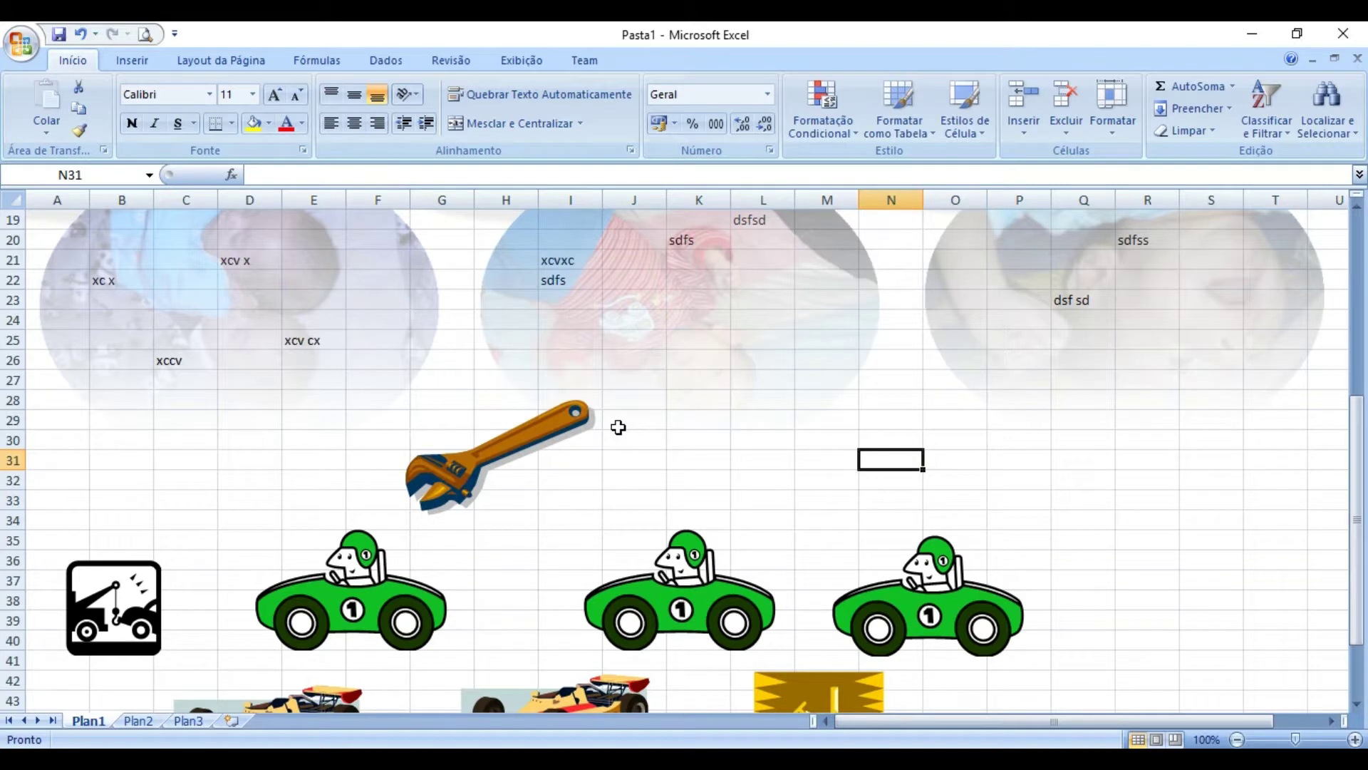
{"action": "scroll", "coordinate": [619, 425], "scroll_direction": "up", "scroll_amount": 6}
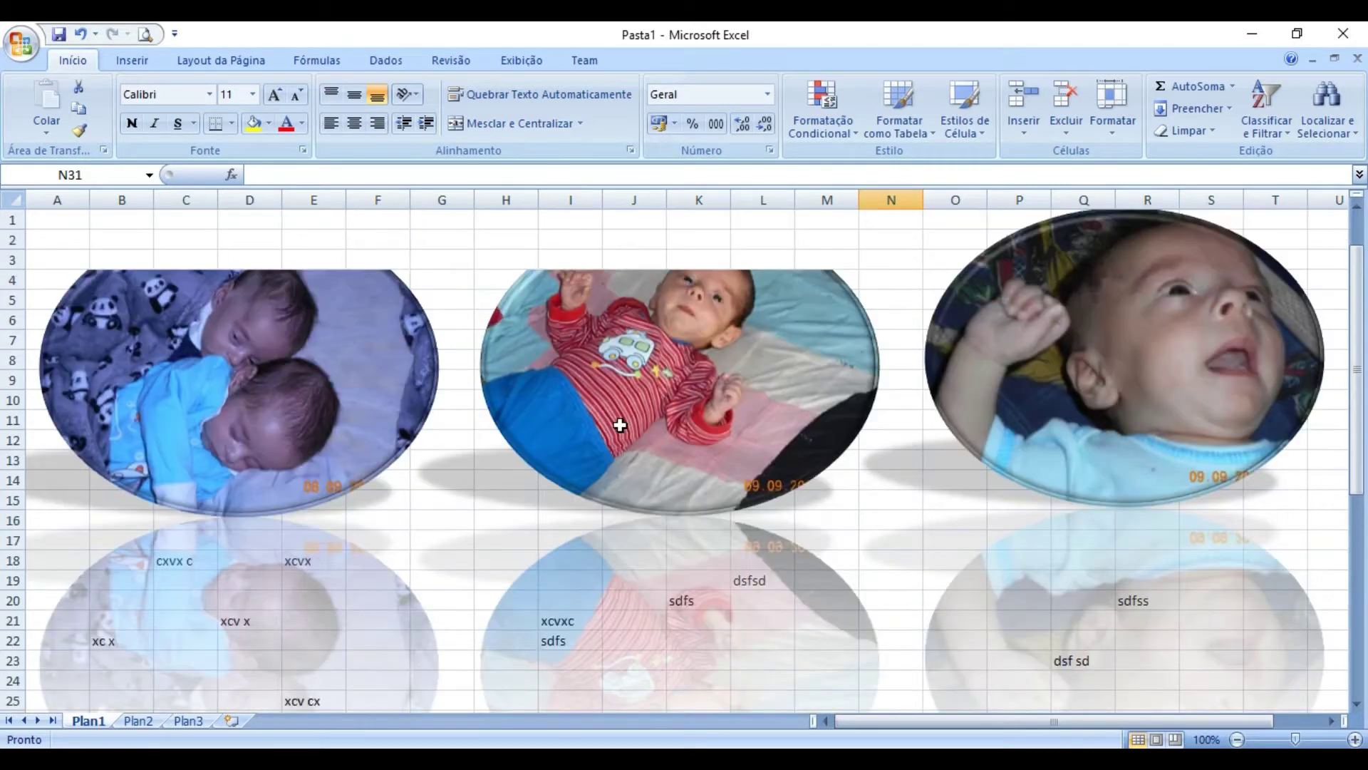
{"action": "scroll", "coordinate": [619, 425], "scroll_direction": "down", "scroll_amount": 9}
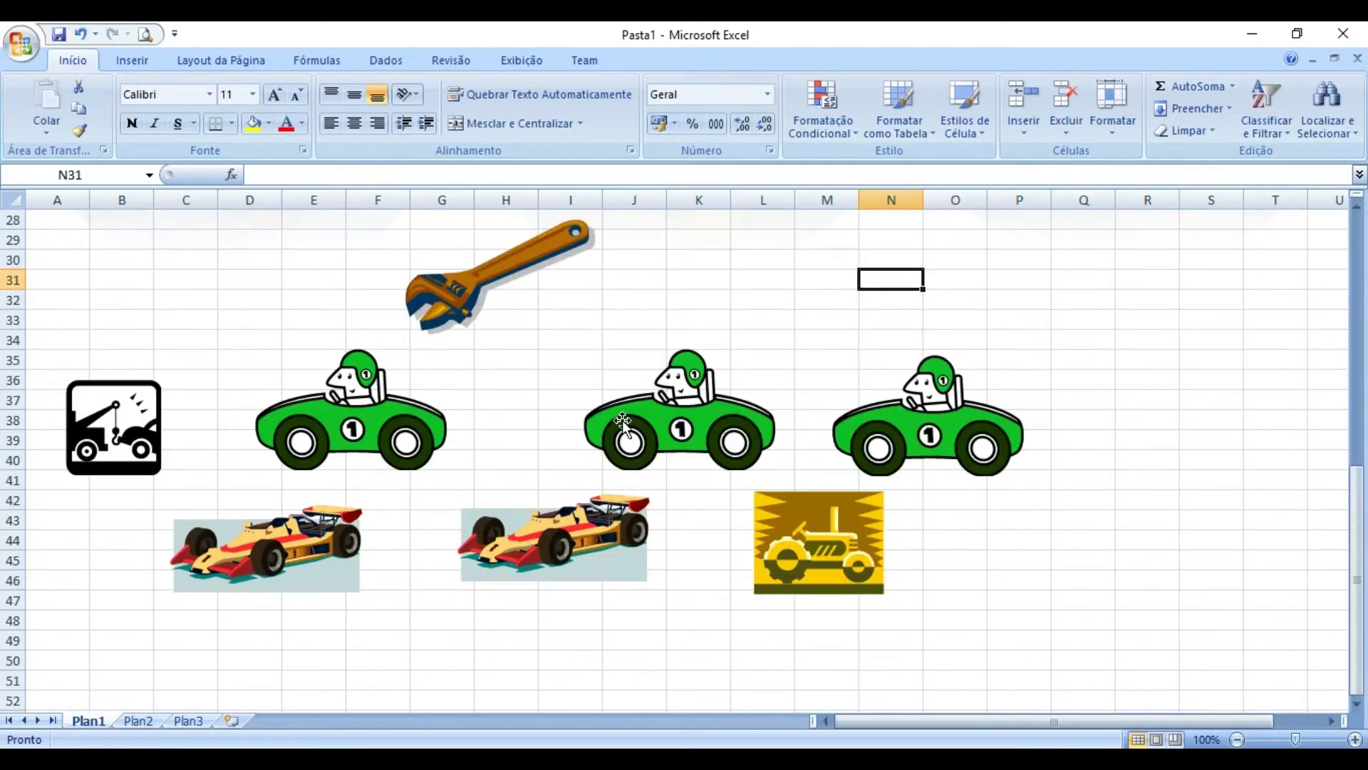
{"action": "left_click", "coordinate": [869, 438]}
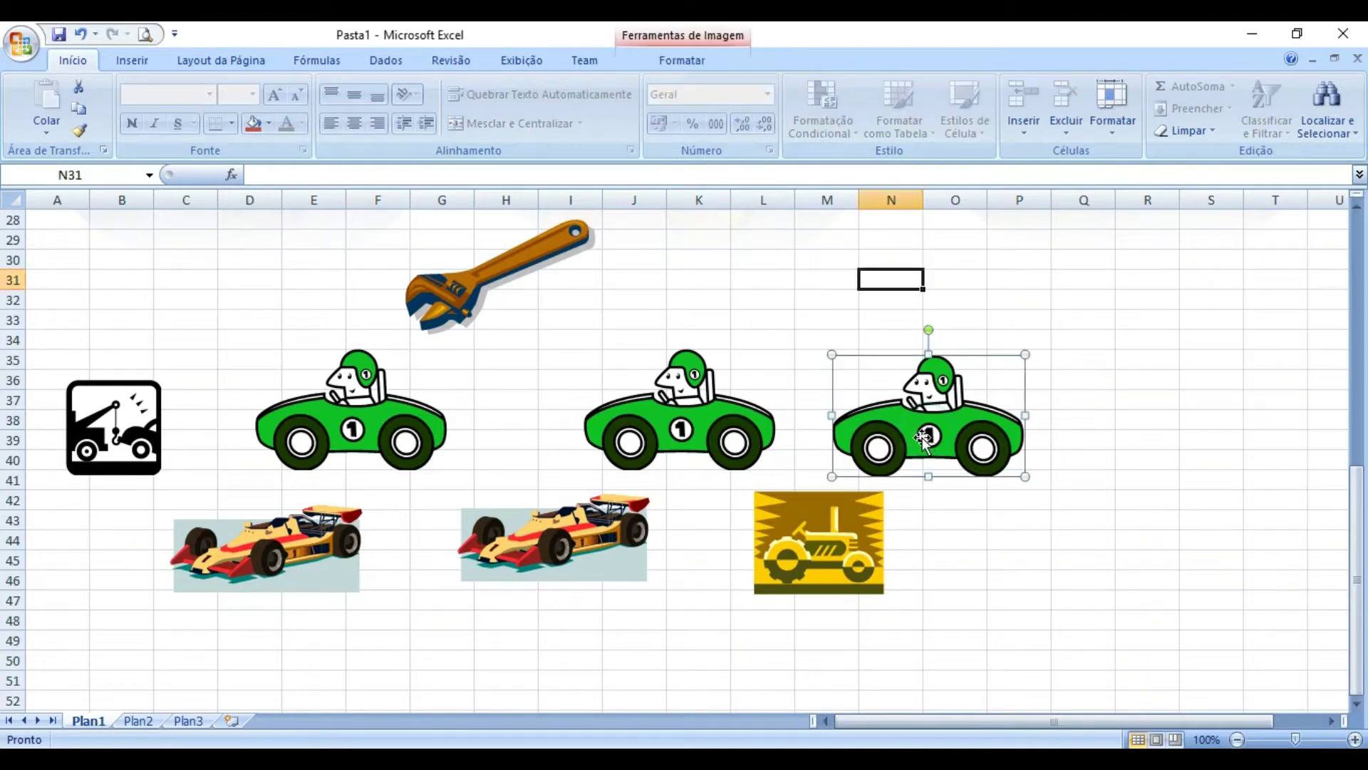
{"action": "left_click", "coordinate": [680, 434]}
{"action": "key", "text": "Escape"}
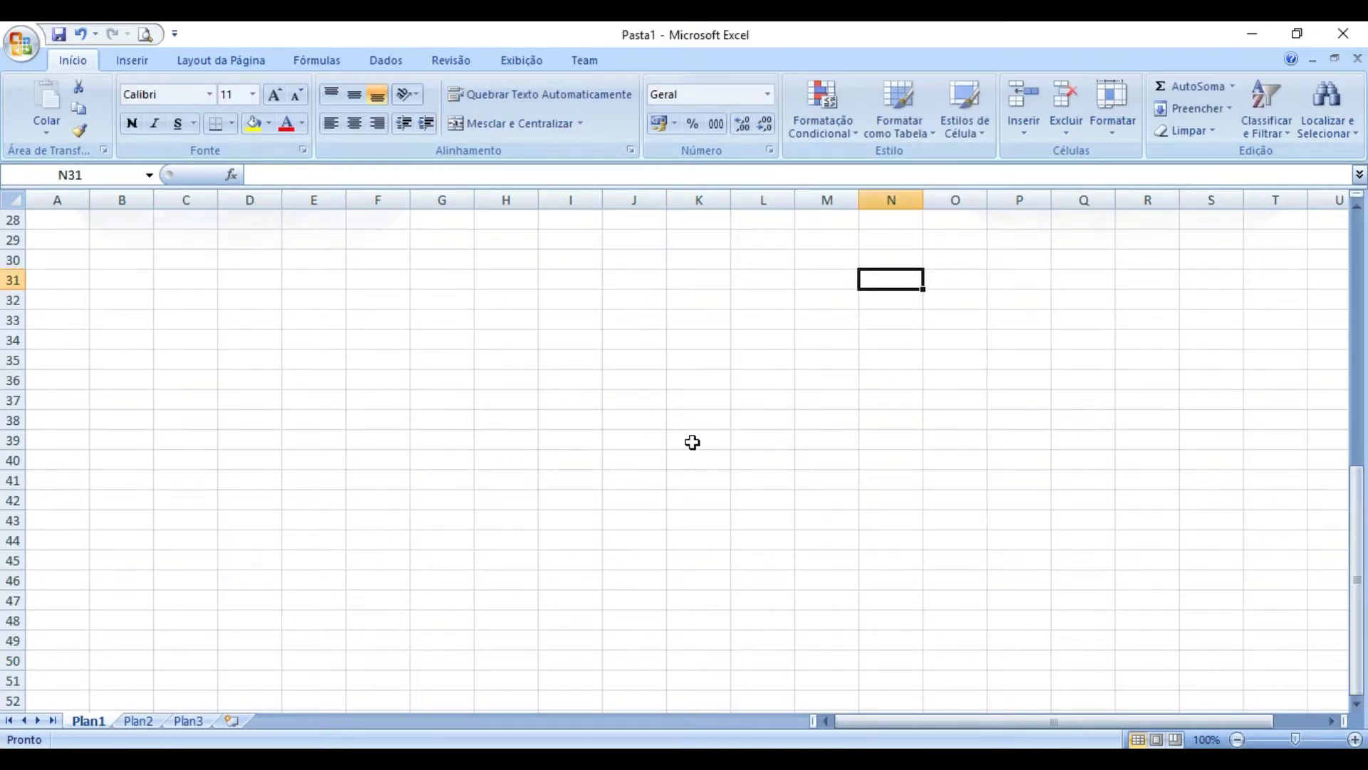
- Select the tractor, both race cars, remaining green car, wrench and tow truck together
{"action": "scroll", "coordinate": [693, 442], "scroll_direction": "up", "scroll_amount": 2}
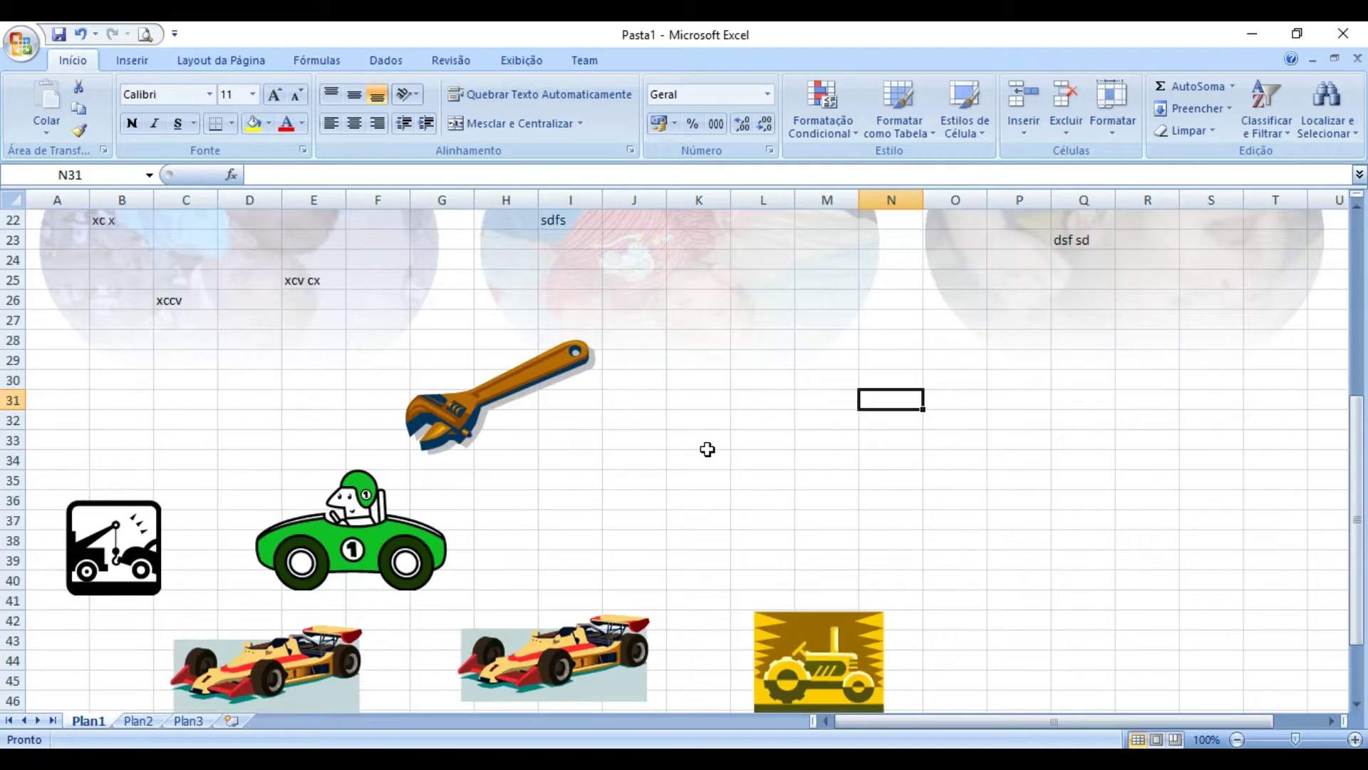
{"action": "scroll", "coordinate": [706, 449], "scroll_direction": "down", "scroll_amount": 1}
{"action": "left_click", "coordinate": [844, 589]}
{"action": "left_click", "coordinate": [602, 598], "text": "ctrl"}
{"action": "left_click", "coordinate": [409, 504], "text": "ctrl"}
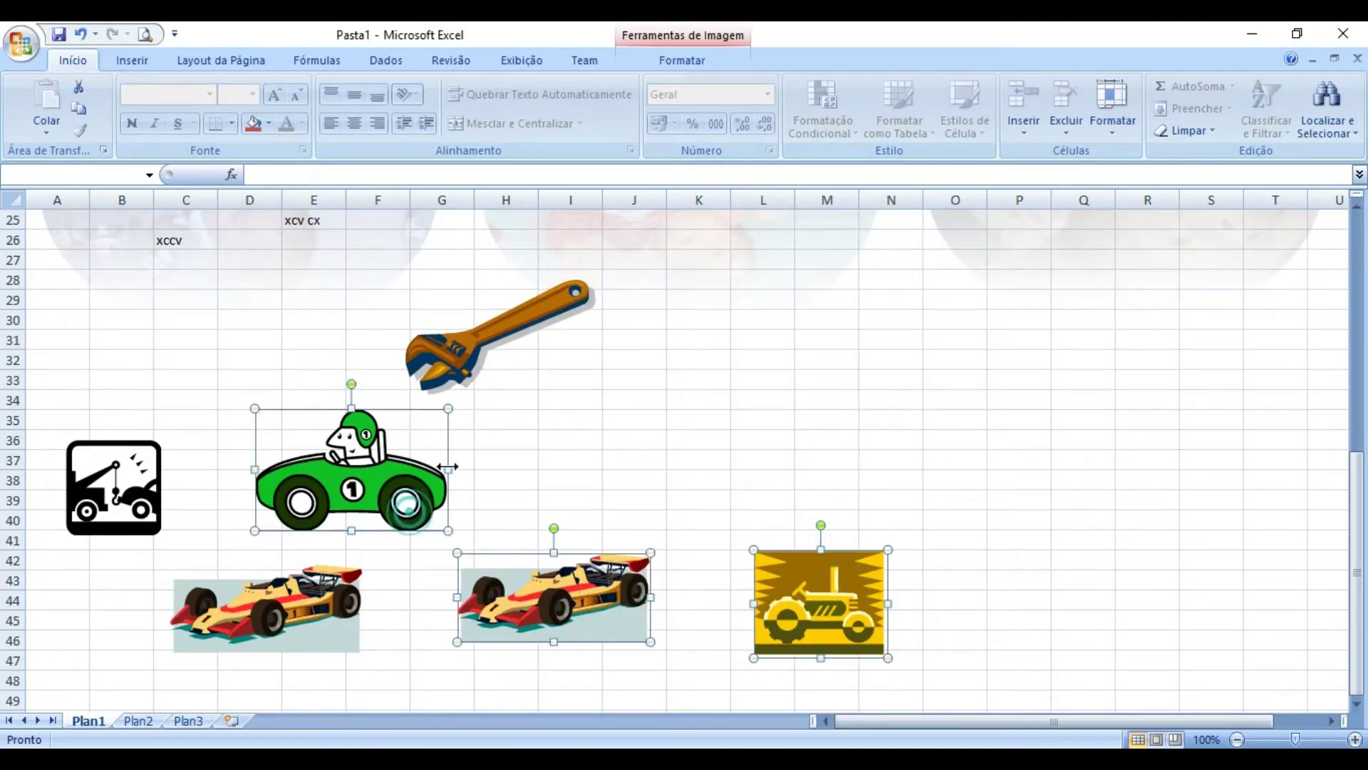
{"action": "left_click", "coordinate": [467, 349], "text": "ctrl"}
{"action": "left_click", "coordinate": [144, 474], "text": "ctrl"}
{"action": "left_click", "coordinate": [274, 606], "text": "ctrl"}
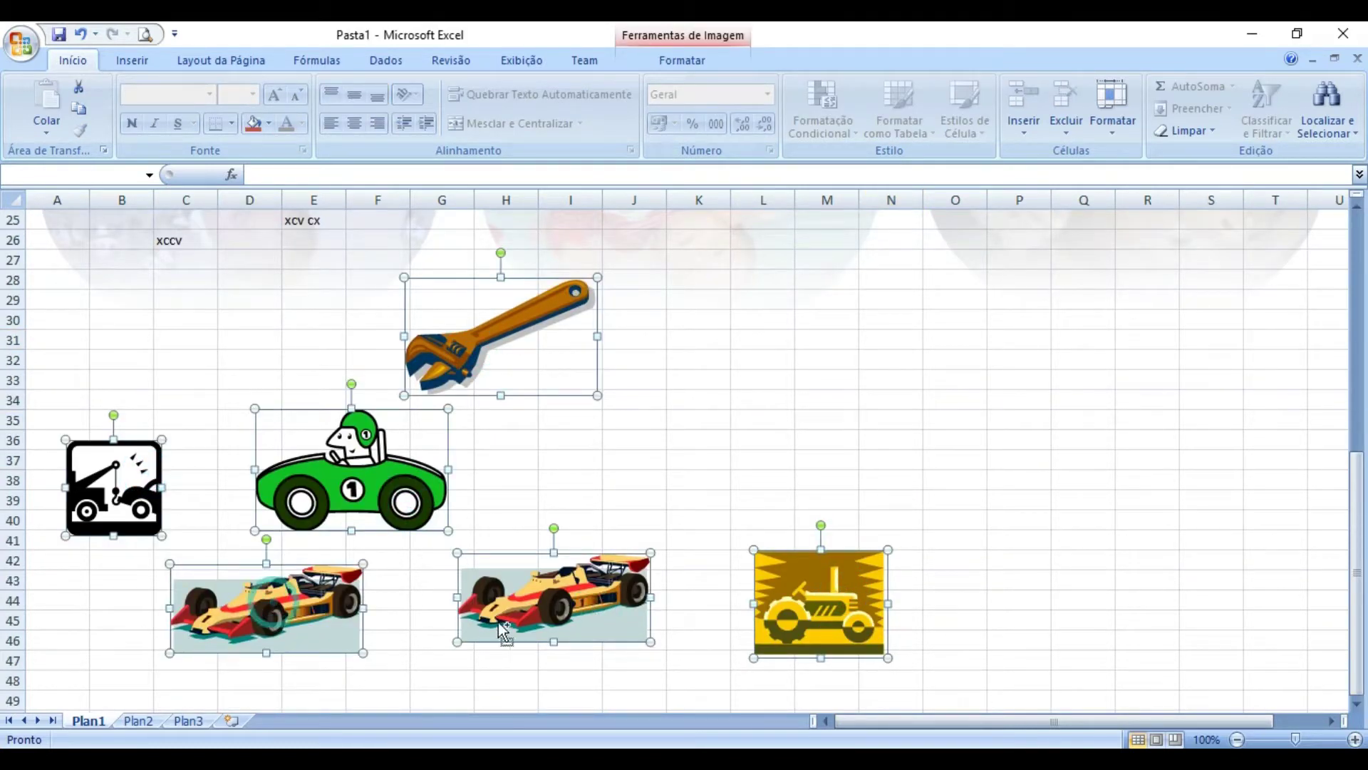
{"action": "scroll", "coordinate": [656, 505], "scroll_direction": "up", "scroll_amount": 3}
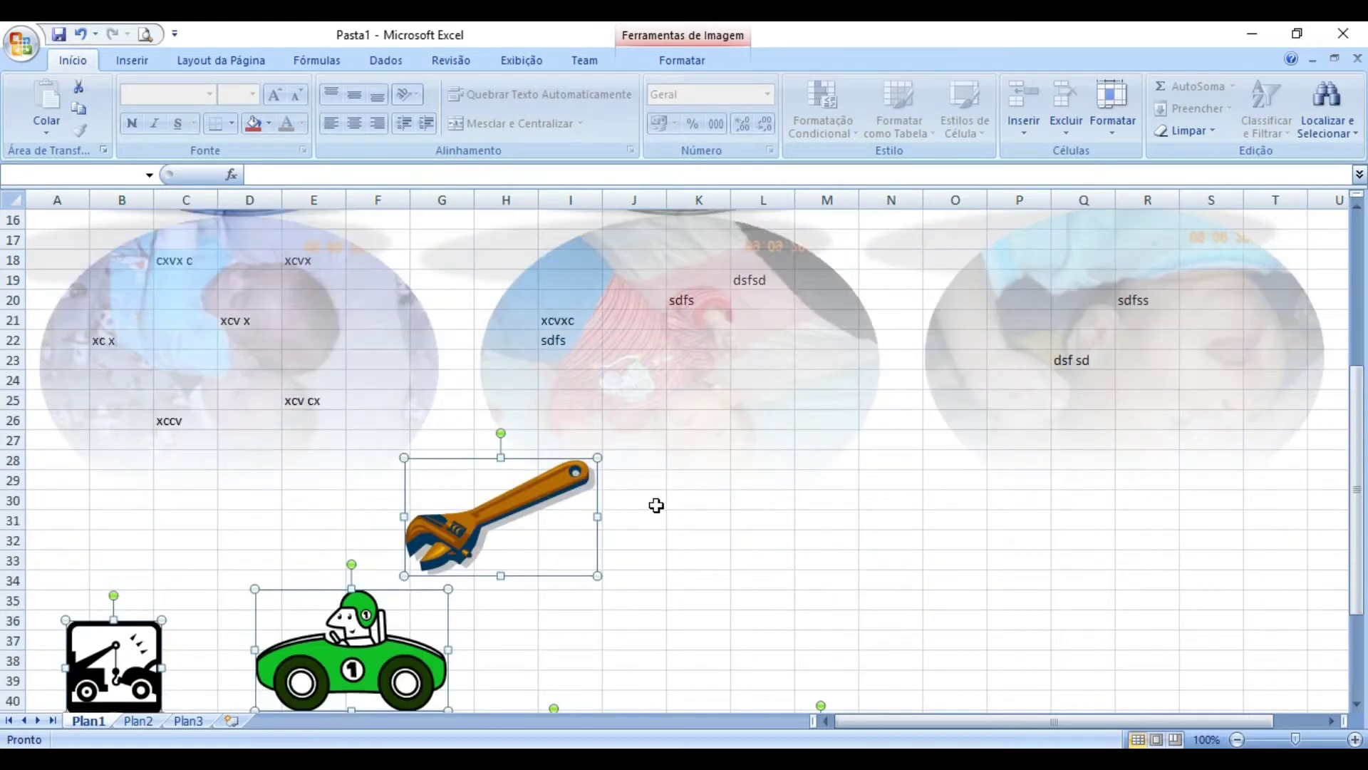
{"action": "scroll", "coordinate": [656, 505], "scroll_direction": "down", "scroll_amount": 4}
{"action": "scroll", "coordinate": [663, 508], "scroll_direction": "up", "scroll_amount": 1}
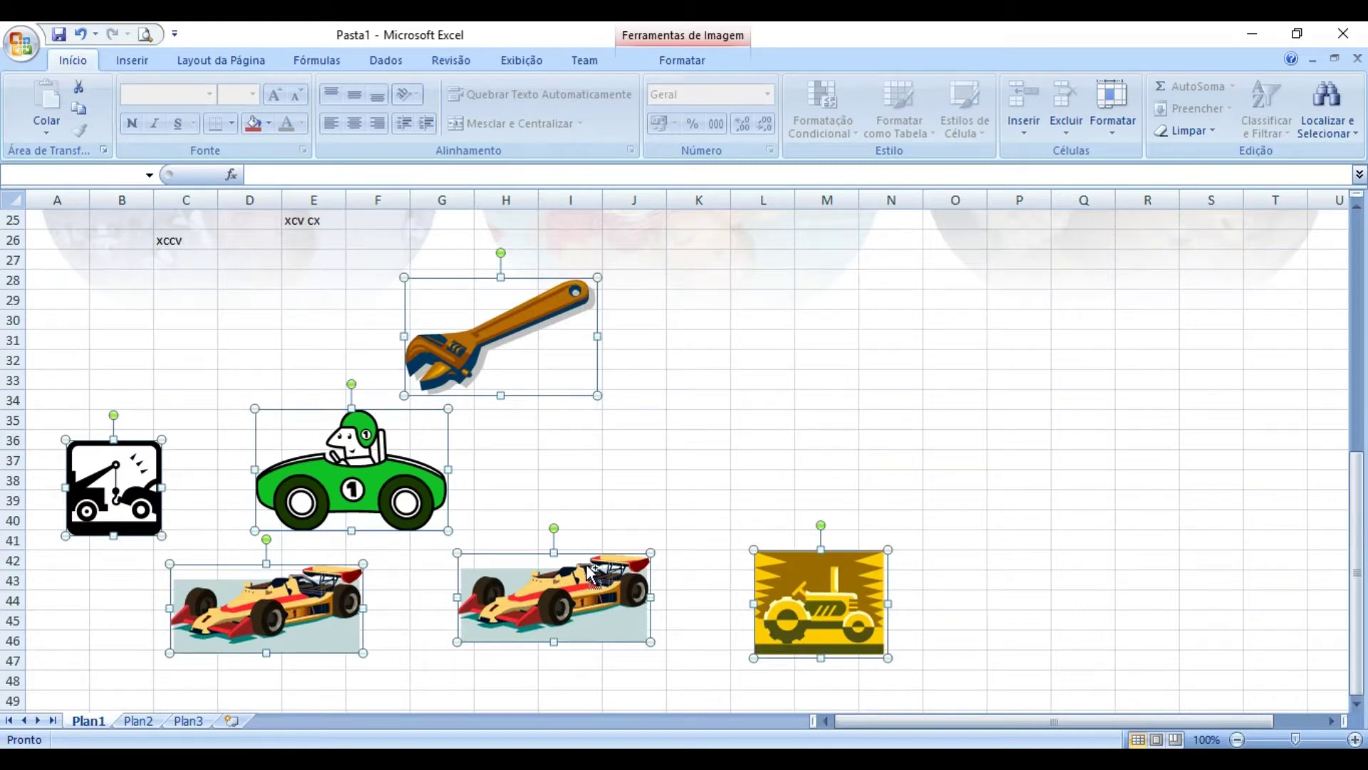
{"action": "left_click", "coordinate": [480, 346], "text": "ctrl"}
{"action": "left_click", "coordinate": [396, 436], "text": "ctrl"}
{"action": "left_click", "coordinate": [396, 435], "text": "ctrl"}
{"action": "left_click", "coordinate": [466, 353], "text": "ctrl"}
- Delete all the selected clip-art pictures, leaving only the baby photos
{"action": "key", "text": "Escape"}
{"action": "key", "text": "Delete"}
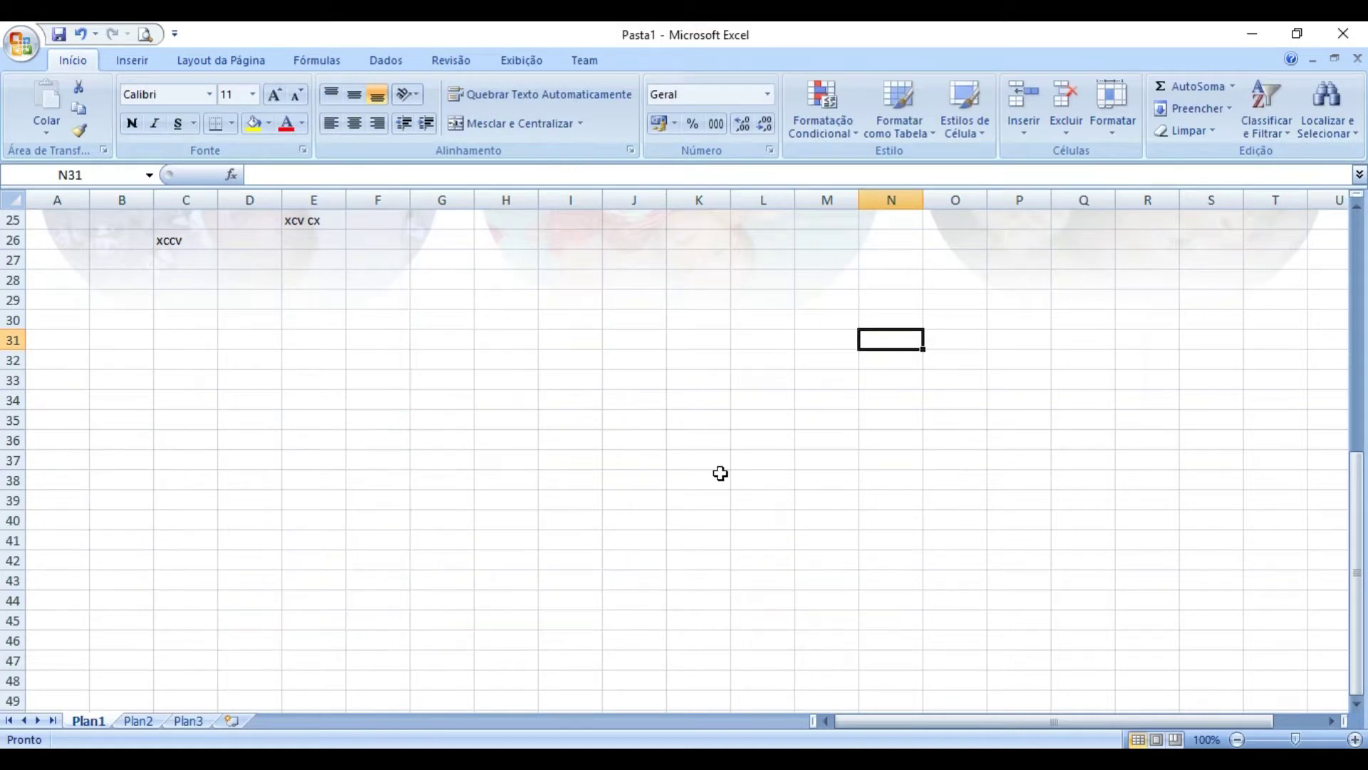
{"action": "scroll", "coordinate": [546, 426], "scroll_direction": "up", "scroll_amount": 4}
{"action": "scroll", "coordinate": [546, 427], "scroll_direction": "up", "scroll_amount": 4}
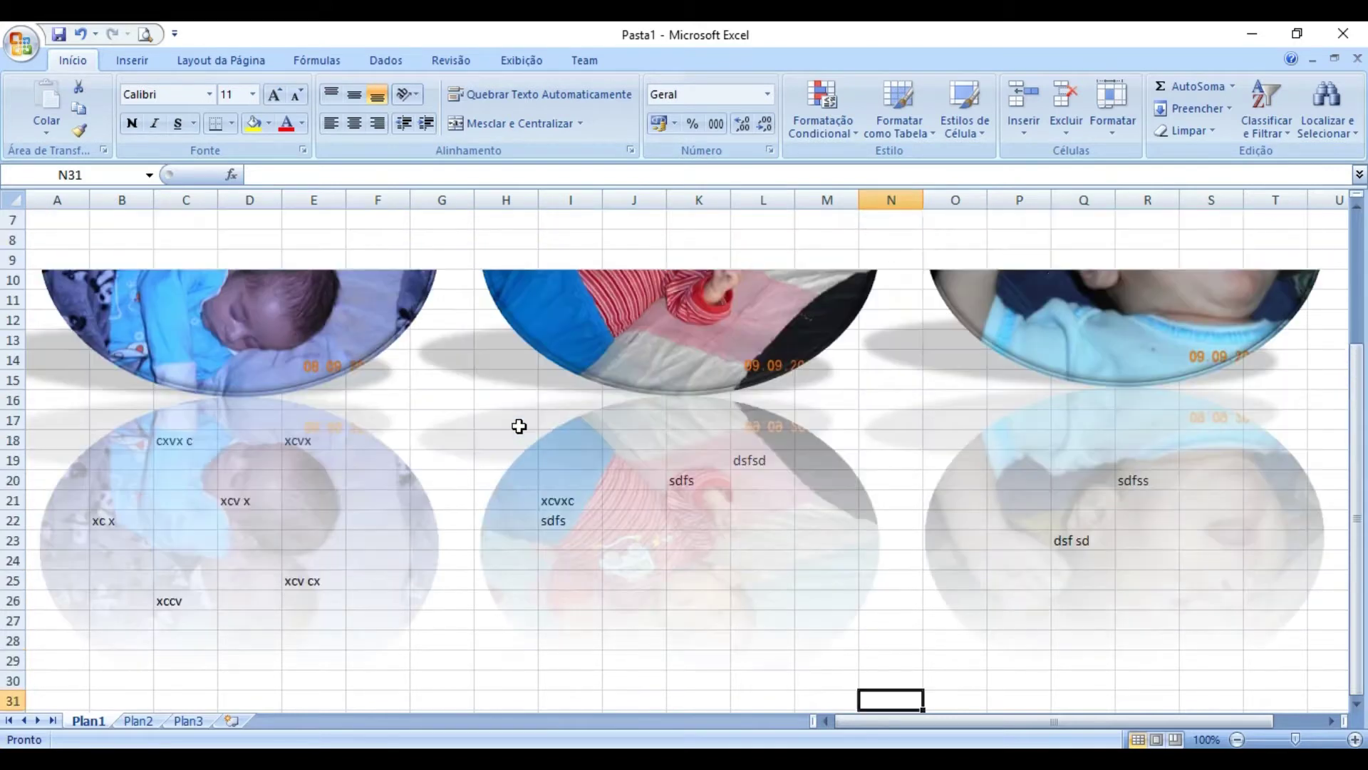
{"action": "scroll", "coordinate": [520, 425], "scroll_direction": "down", "scroll_amount": 6}
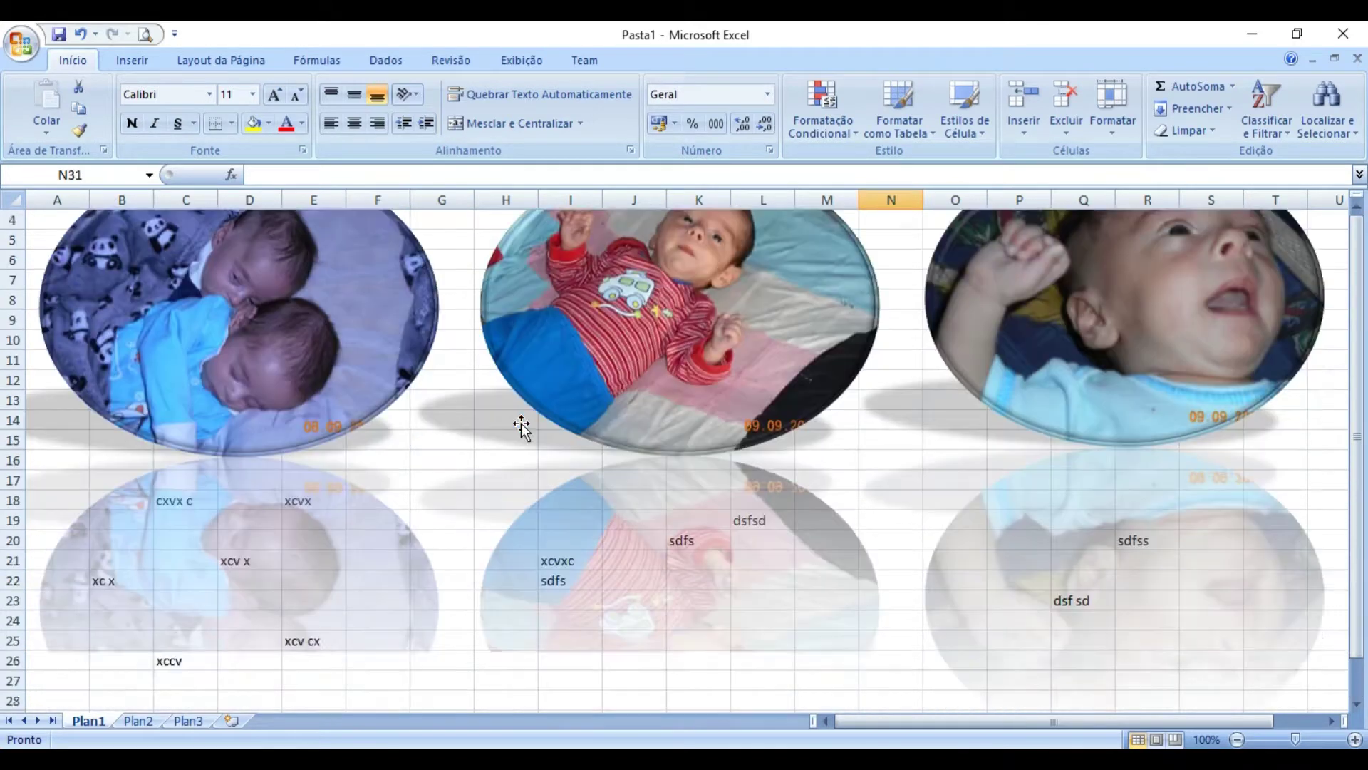
{"action": "left_click", "coordinate": [127, 443]}
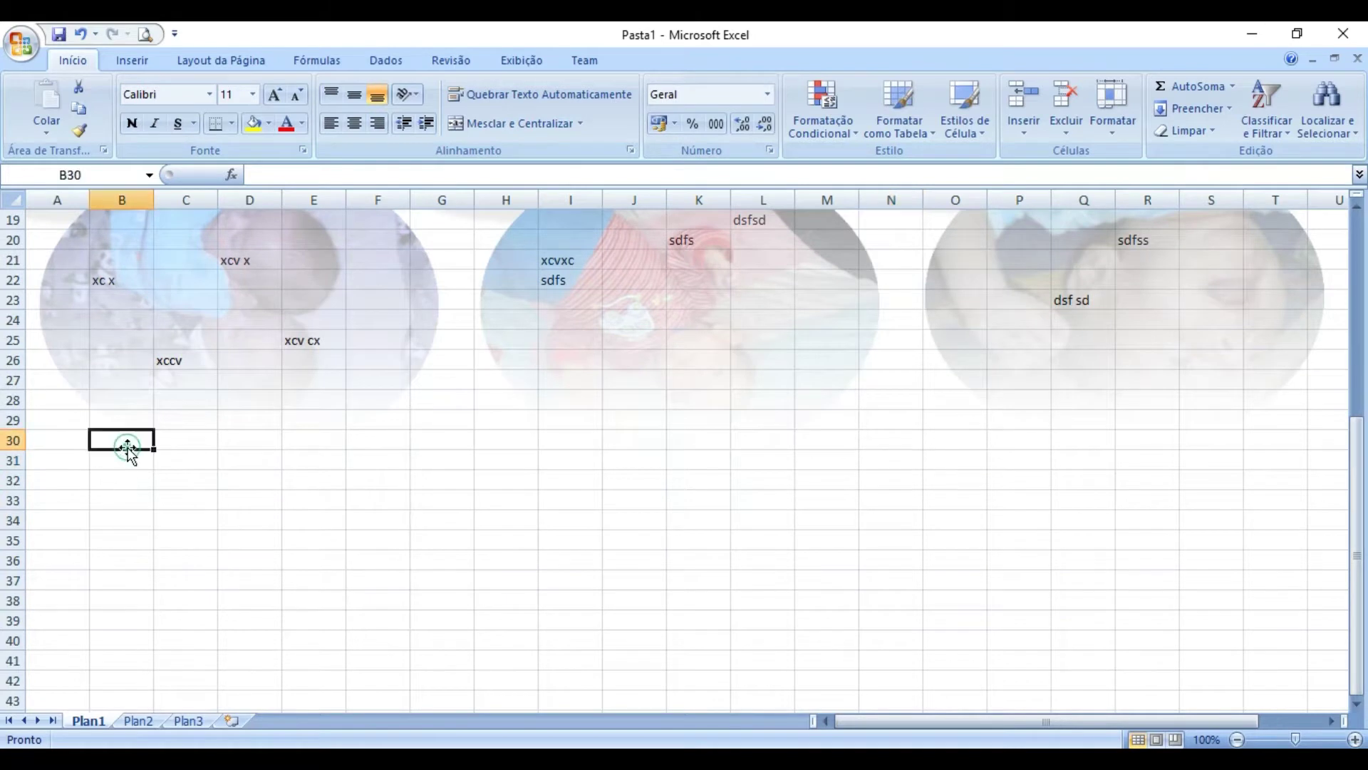
{"action": "left_click", "coordinate": [139, 61]}
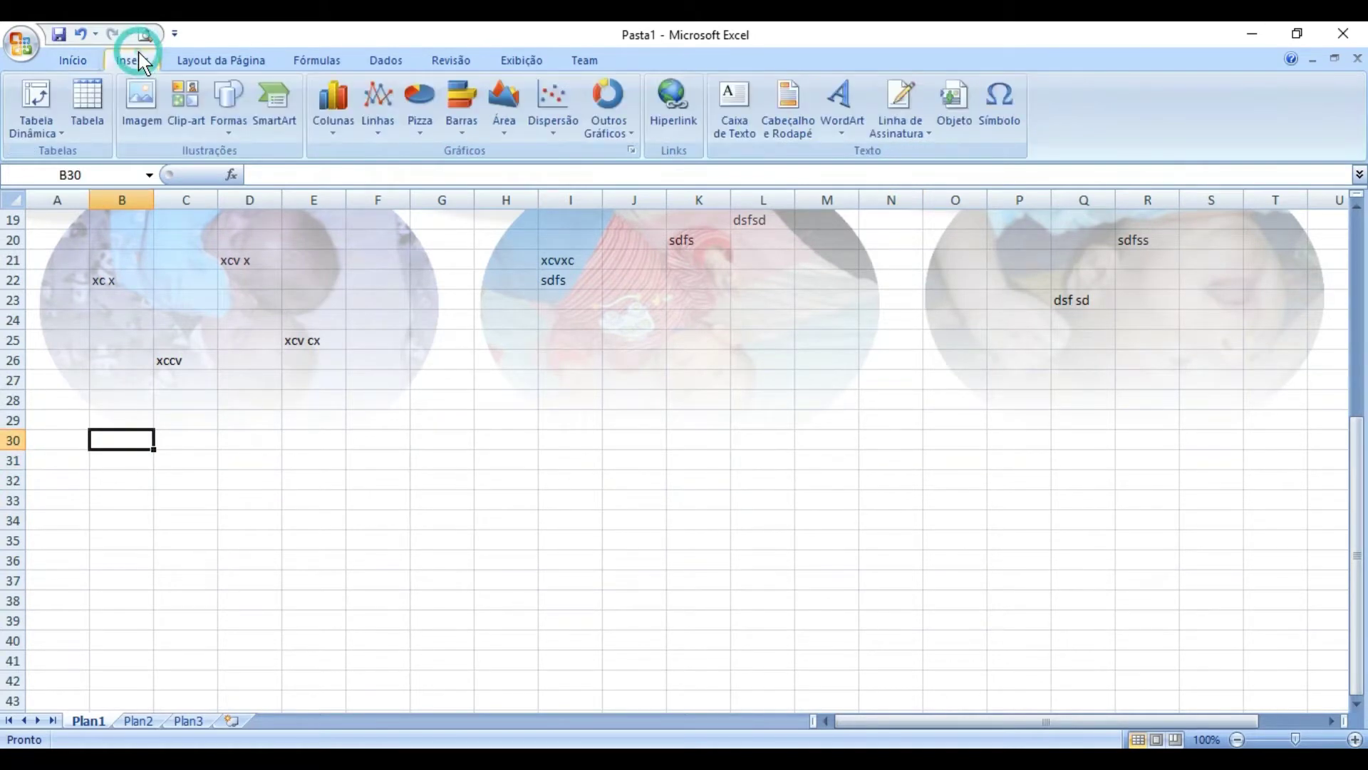
{"action": "left_click", "coordinate": [228, 130]}
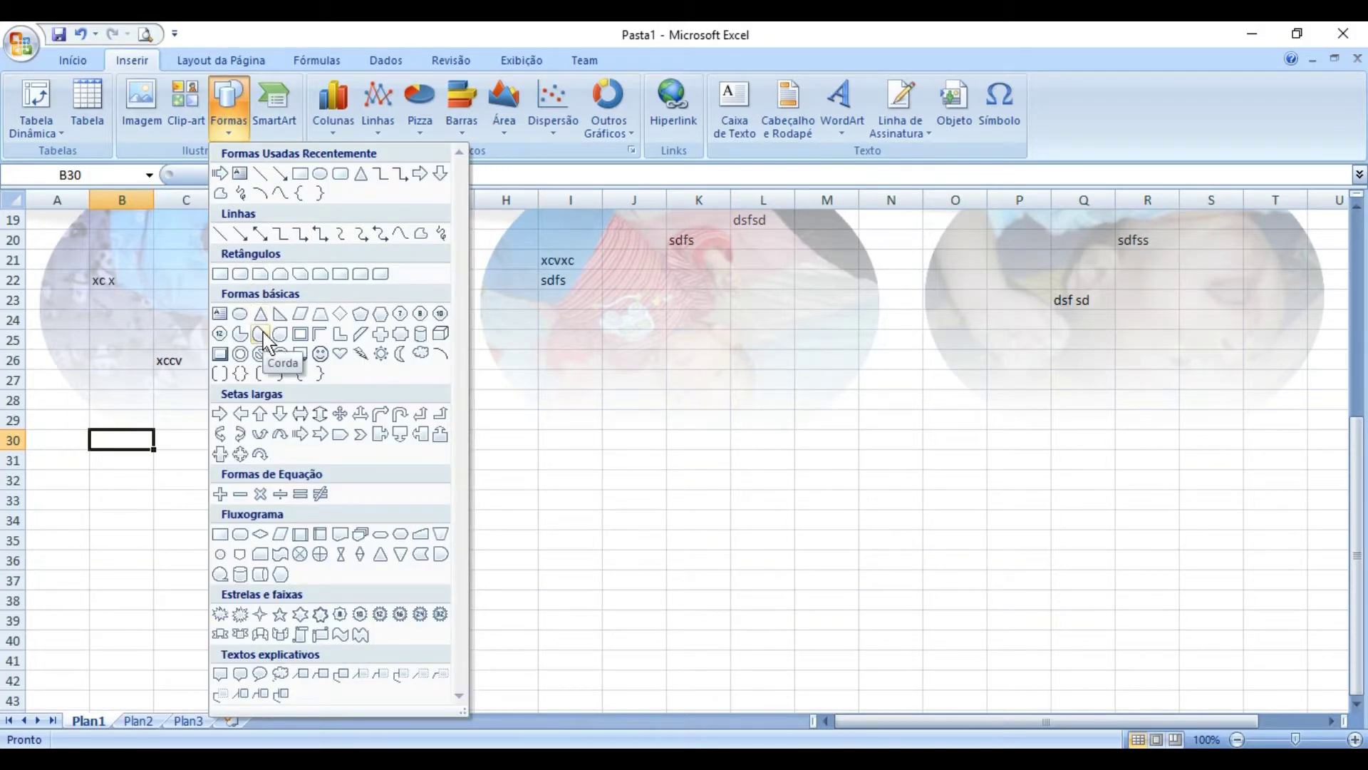
{"action": "left_click", "coordinate": [226, 136]}
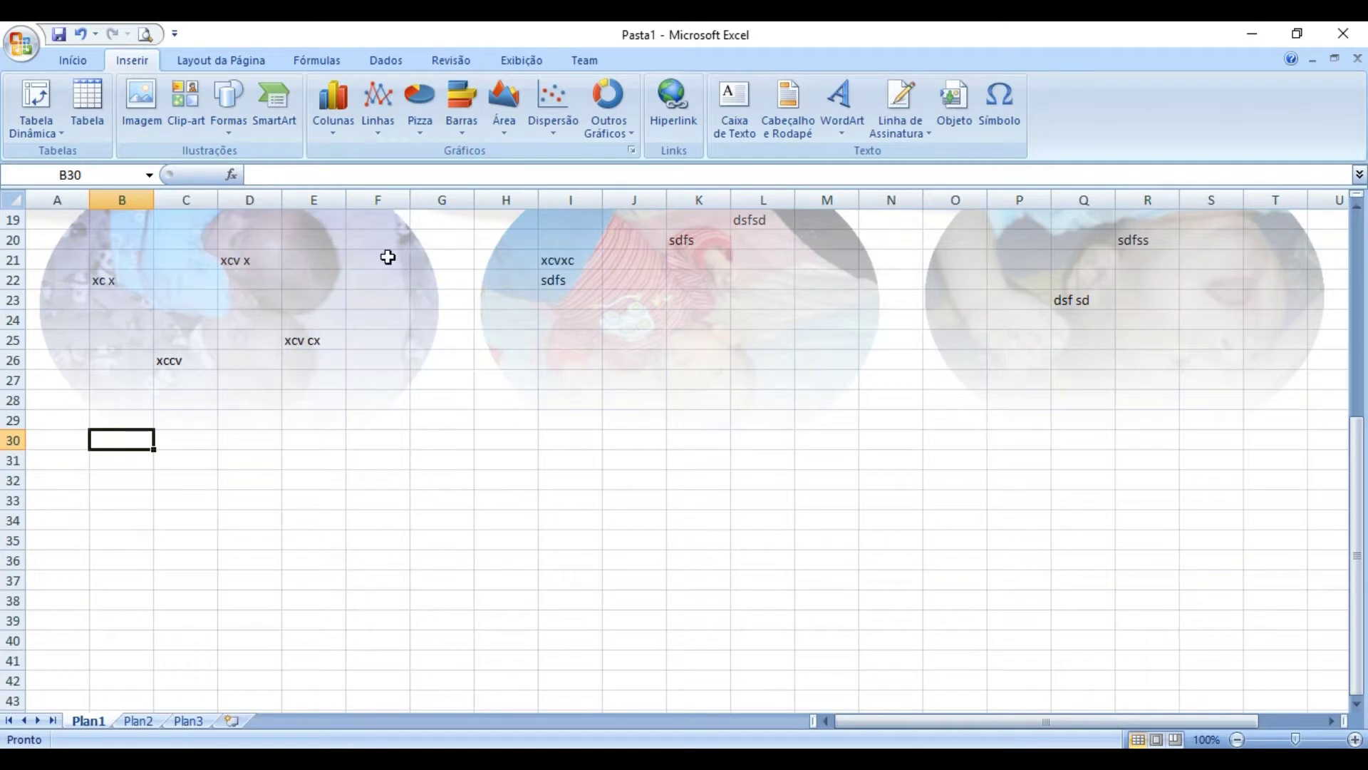
{"action": "left_click", "coordinate": [181, 118]}
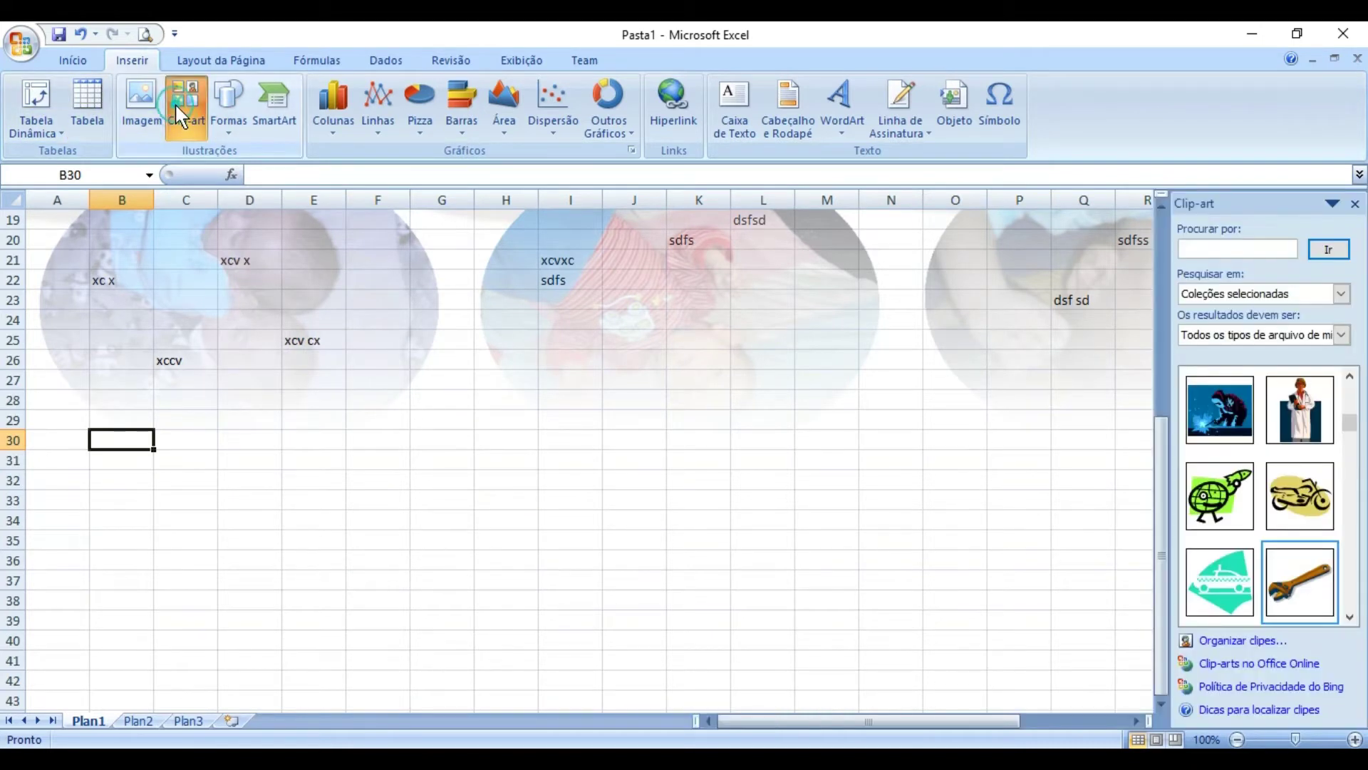
{"action": "left_click", "coordinate": [1219, 409]}
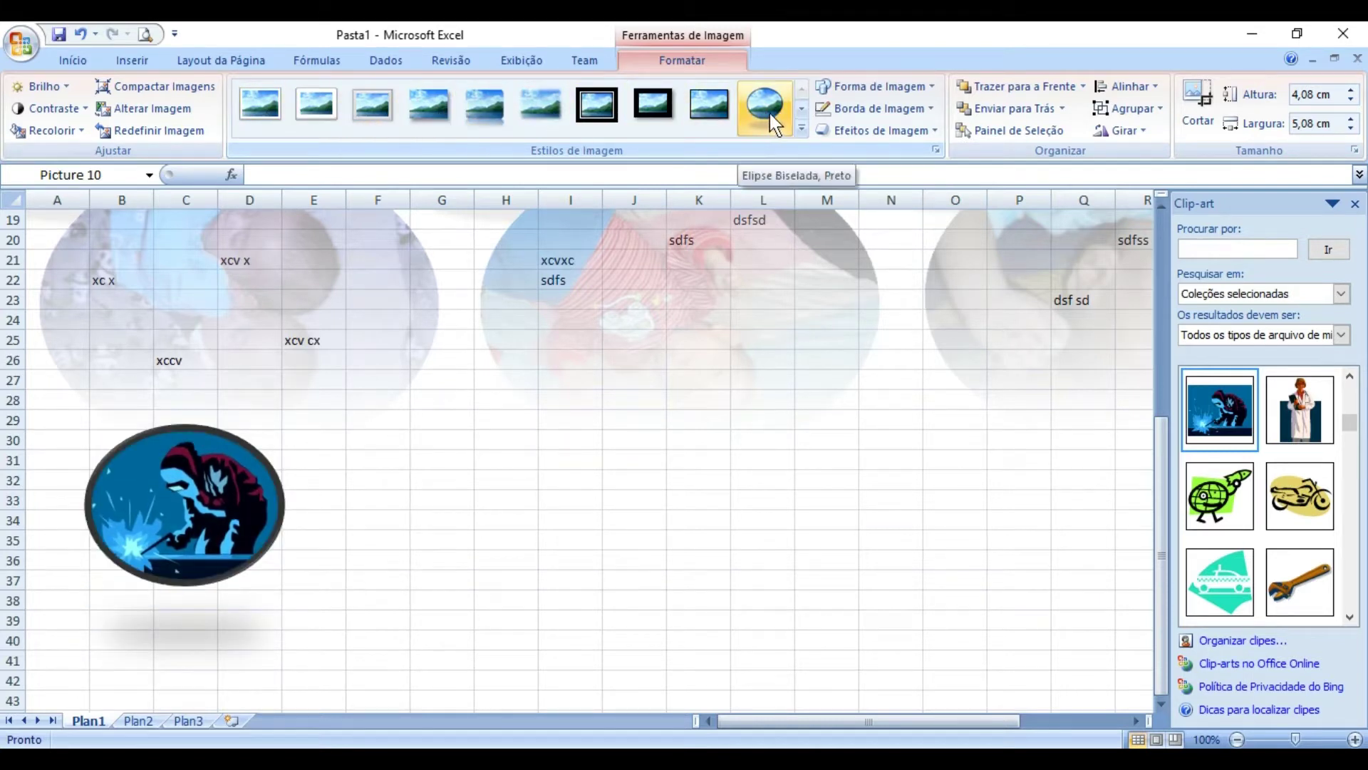
{"action": "left_click", "coordinate": [1356, 204]}
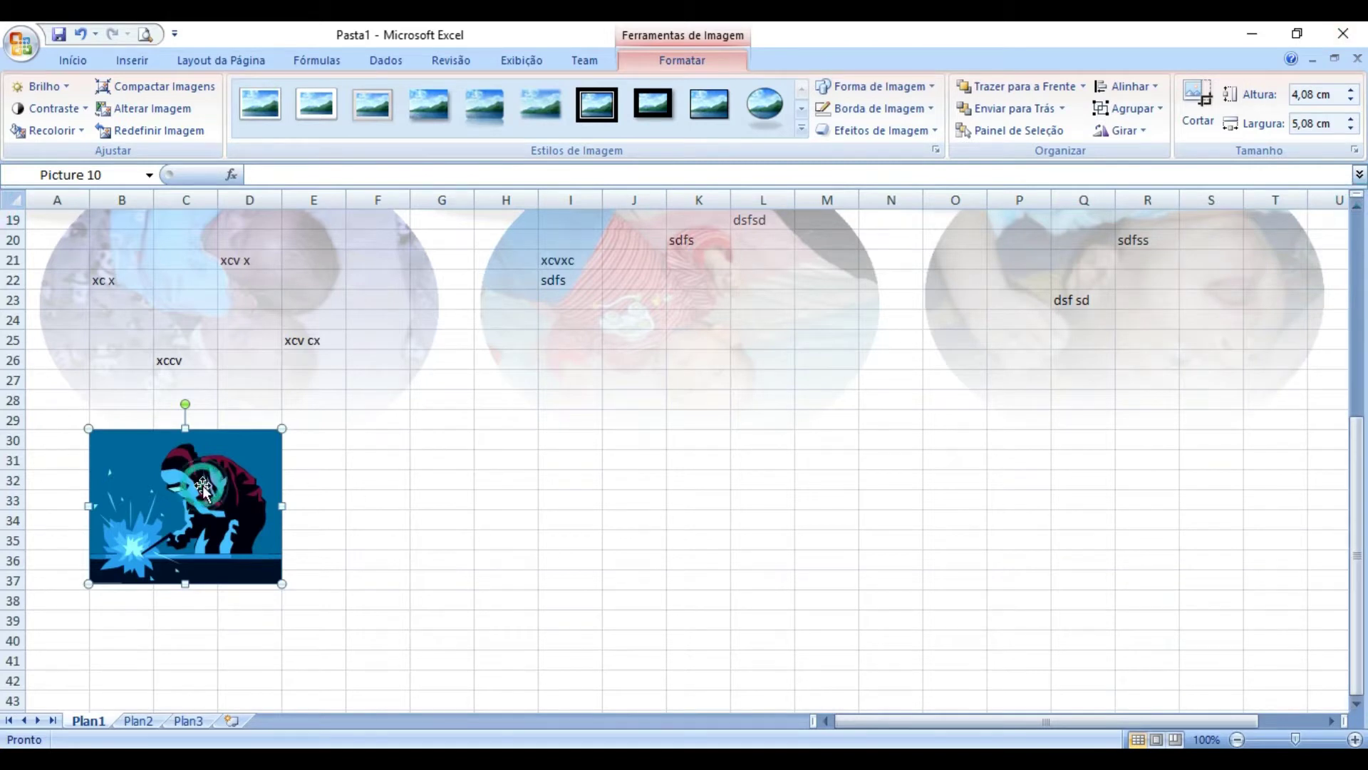
{"action": "key", "text": "Escape"}
{"action": "key", "text": "Delete"}
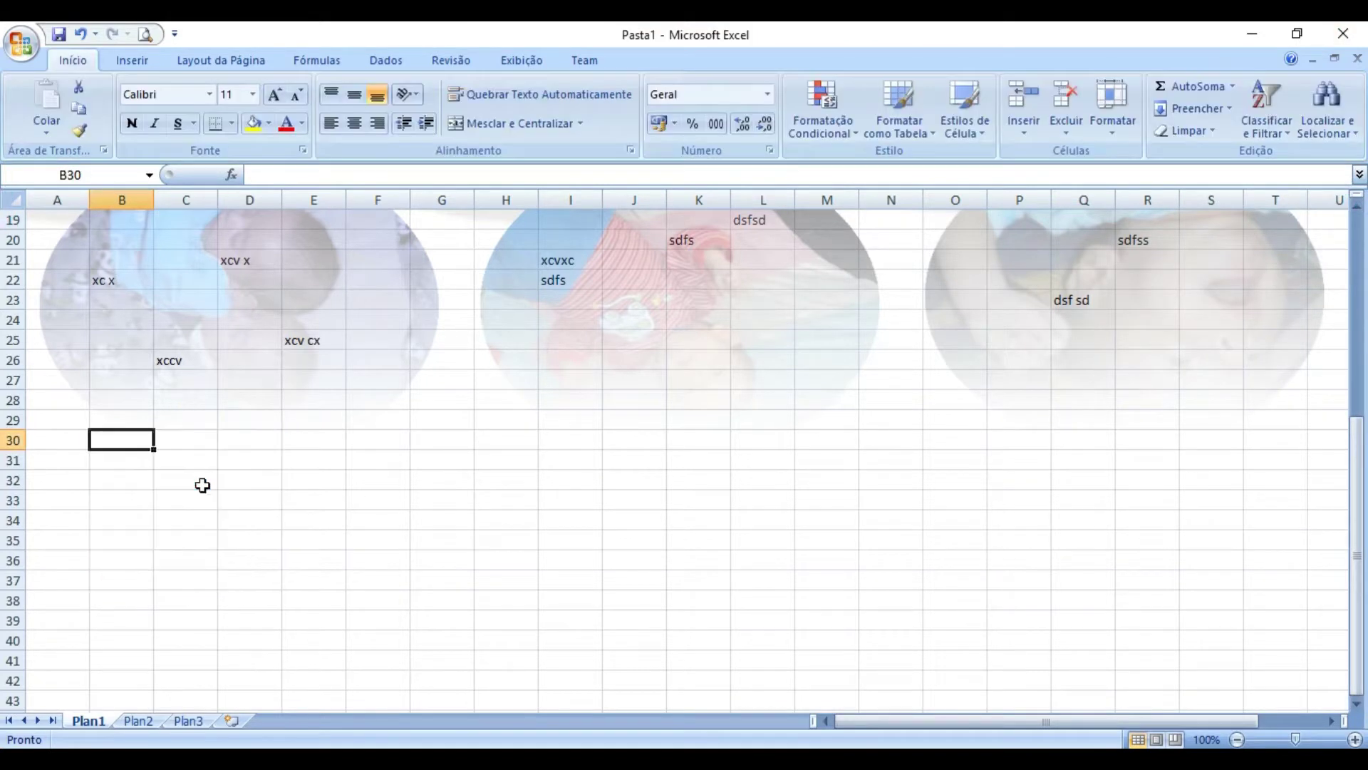
{"action": "left_click", "coordinate": [135, 61]}
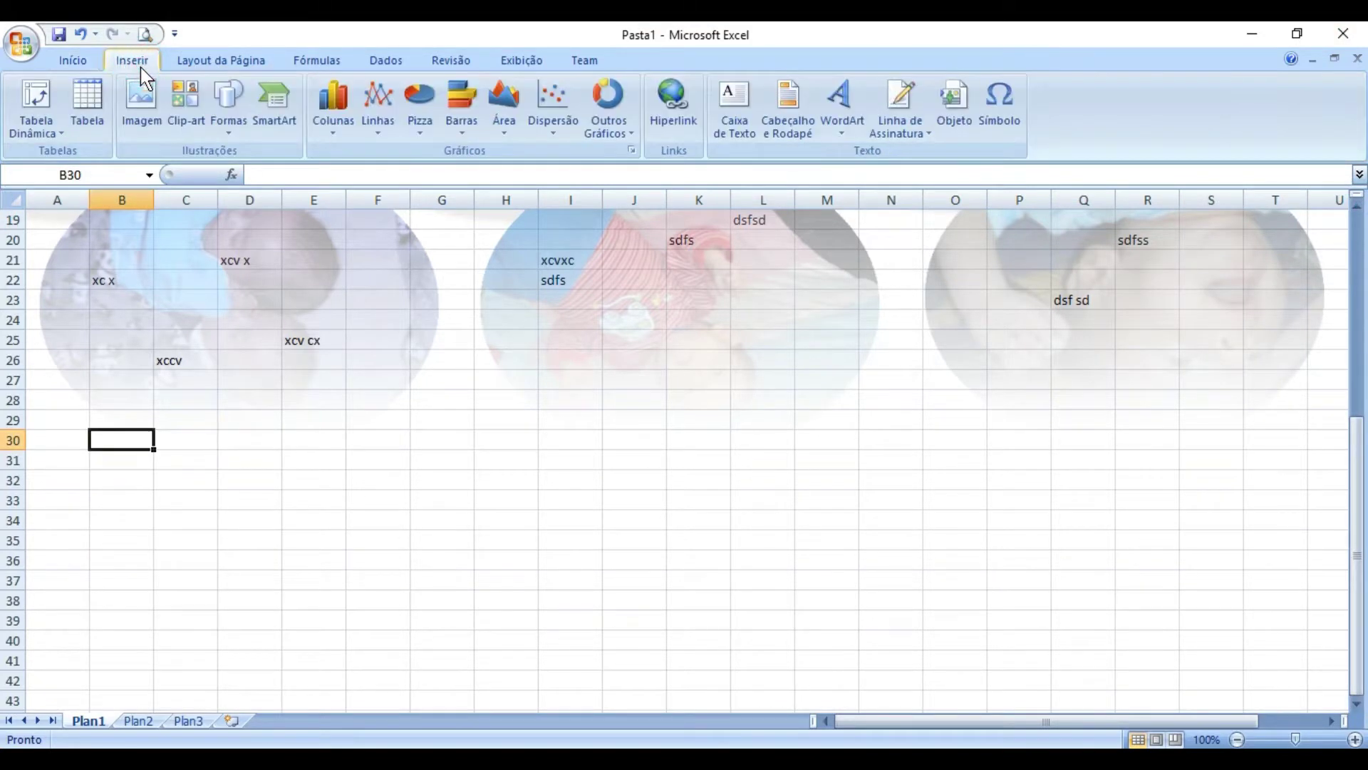
- Choose the 'Símbolo de Não' shape under Formas básicas in the Formas gallery
{"action": "left_click", "coordinate": [229, 110]}
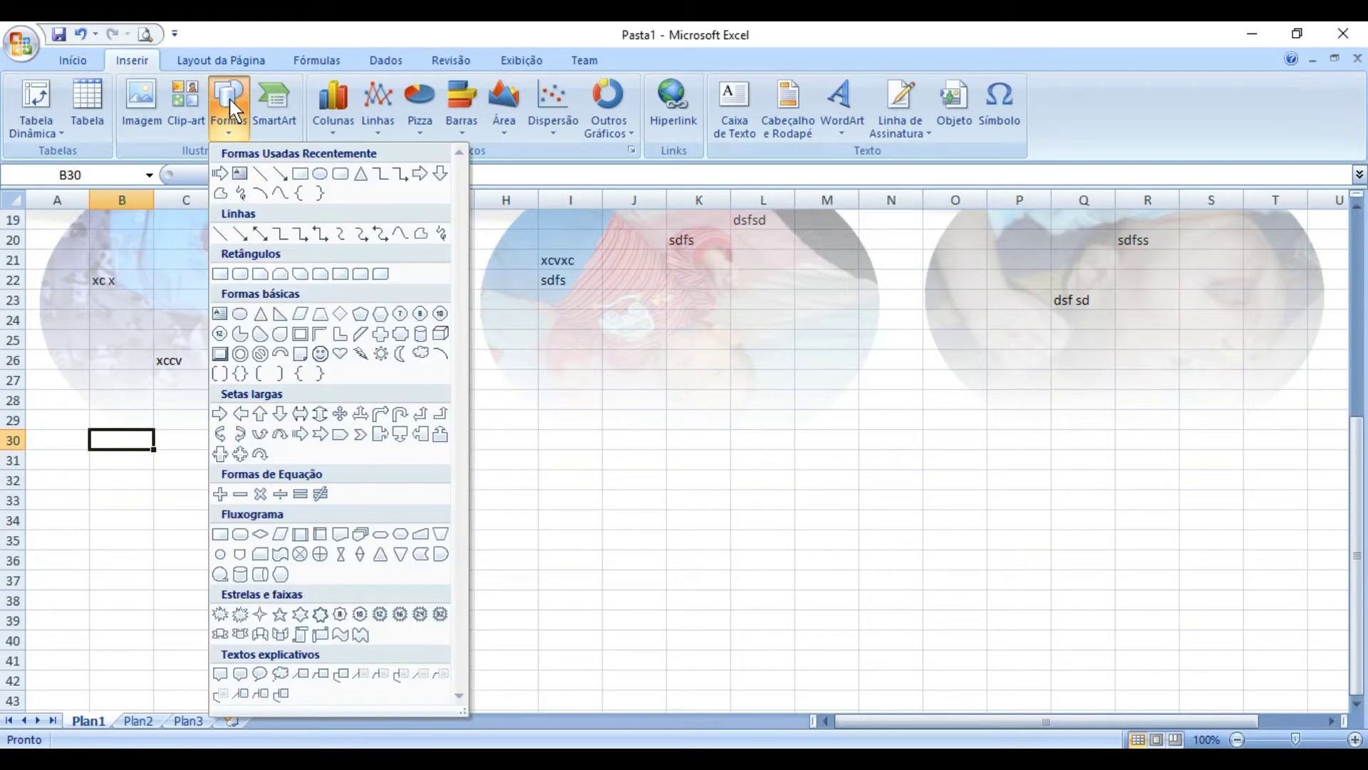
{"action": "key", "text": "ctrl+z"}
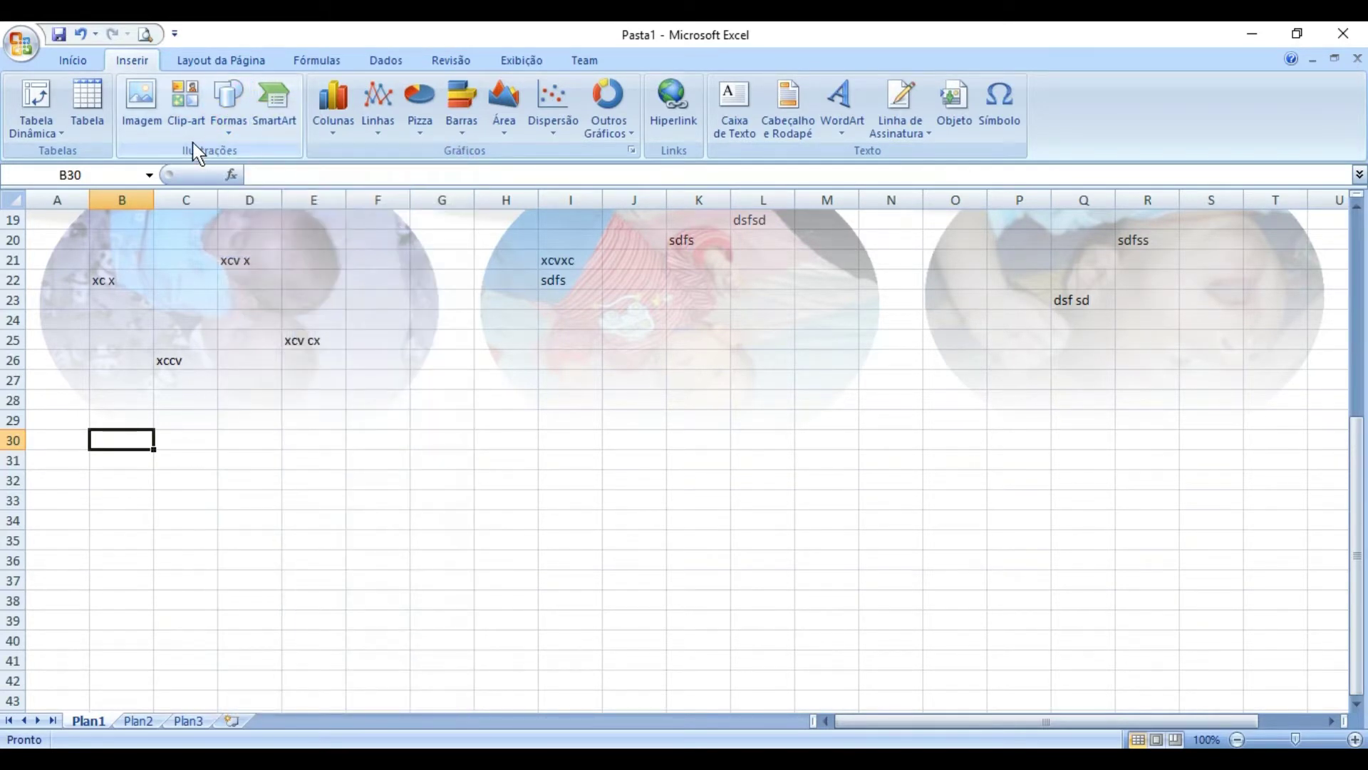
{"action": "left_click", "coordinate": [228, 124]}
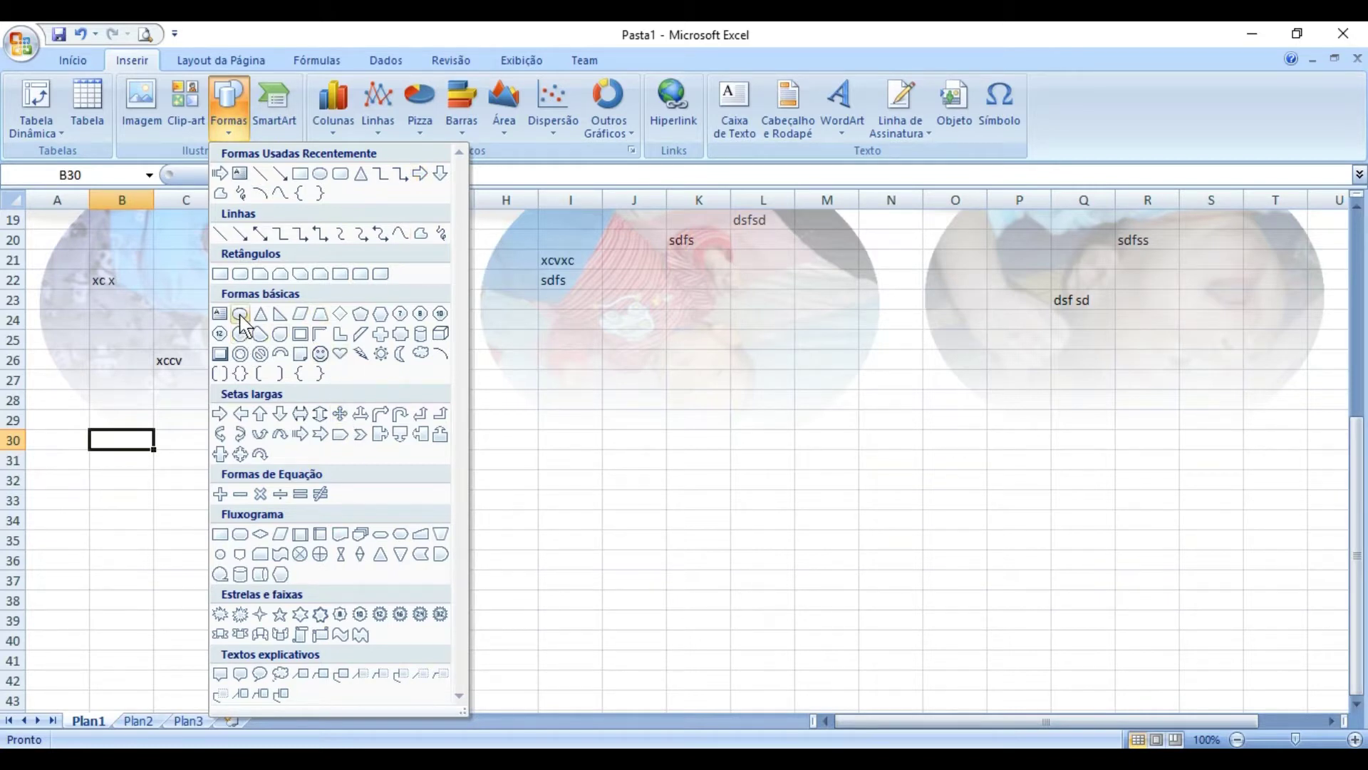
{"action": "left_click", "coordinate": [262, 357]}
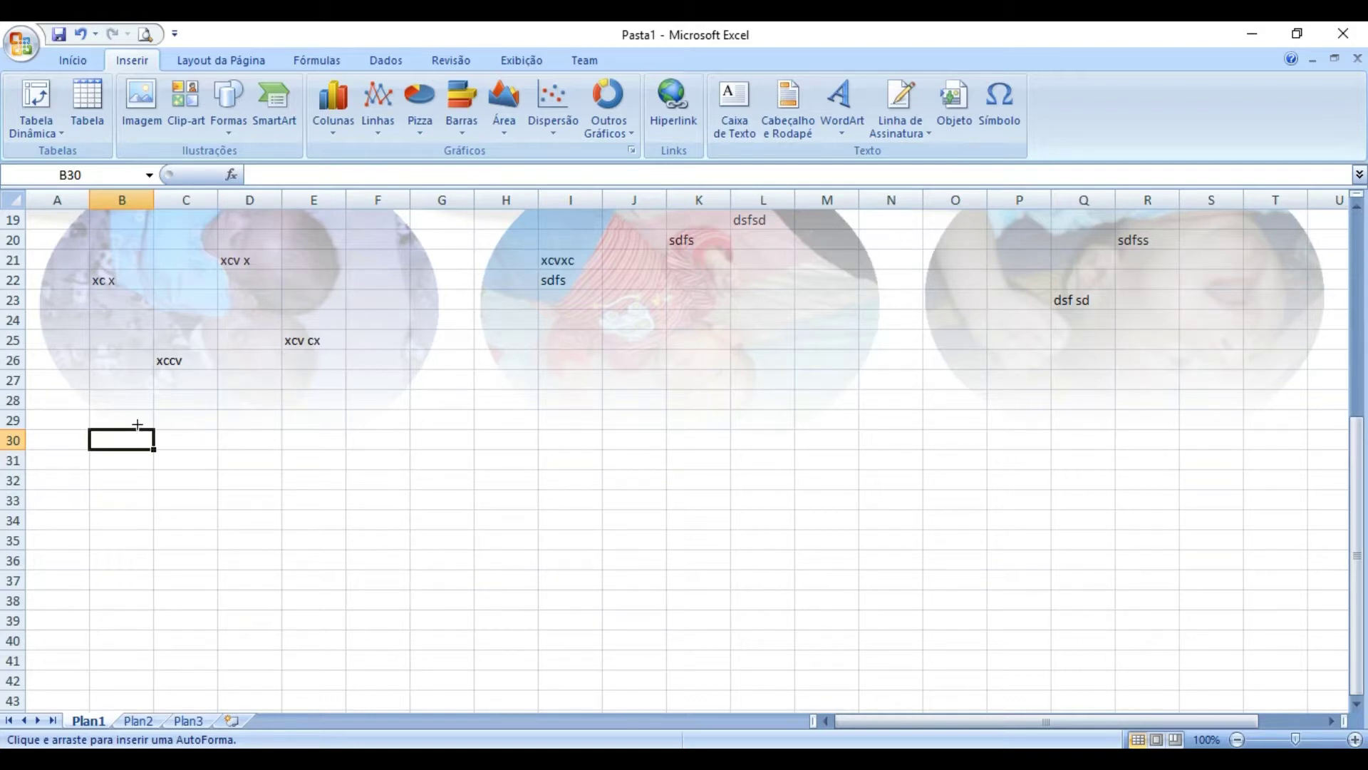
- Draw the blue 'Não' symbol below the first photo and shift it right
{"action": "left_click_drag", "start_coordinate": [193, 412], "coordinate": [375, 575]}
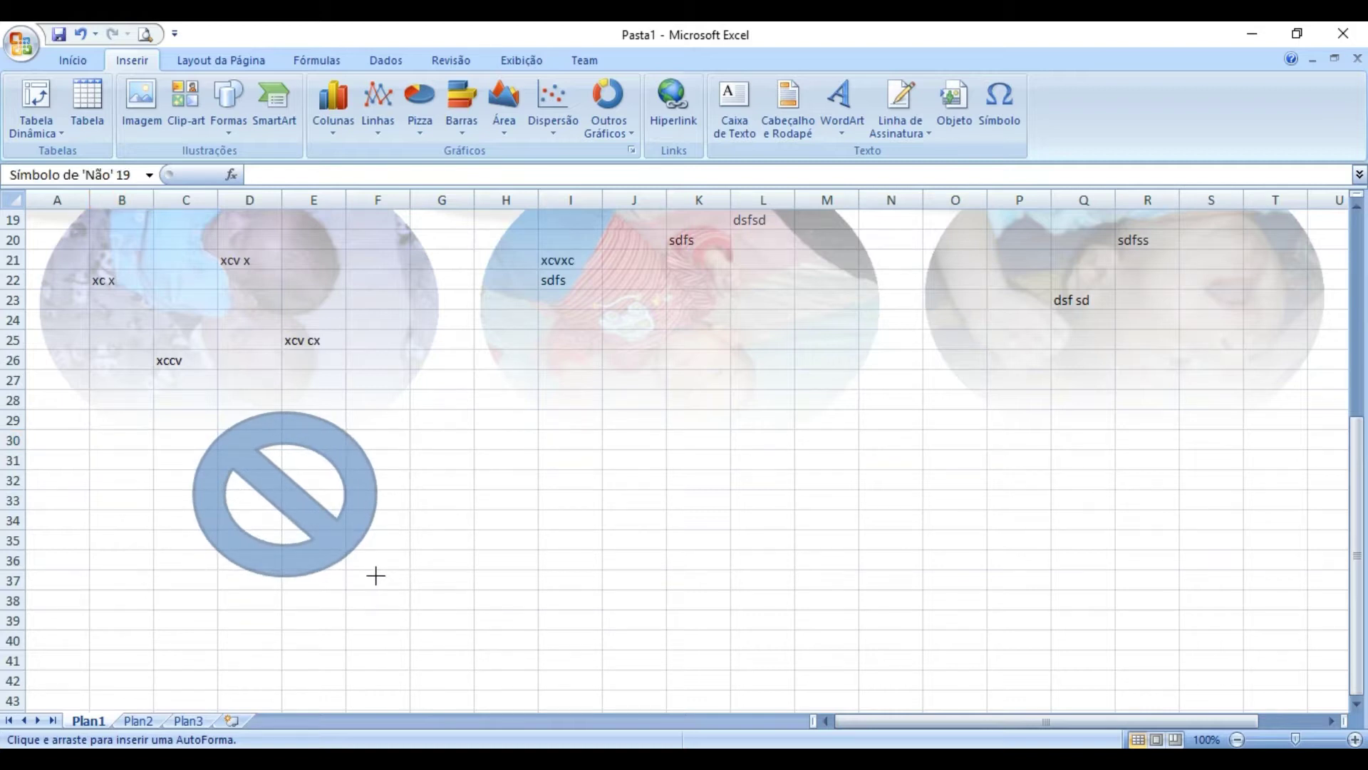
{"action": "left_click_drag", "start_coordinate": [349, 449], "coordinate": [452, 444]}
- Resize the 'Não' symbol to 3,91 × 4,66 cm, thicken its ring, and place it over the third photo
{"action": "left_click_drag", "start_coordinate": [410, 557], "coordinate": [526, 591]}
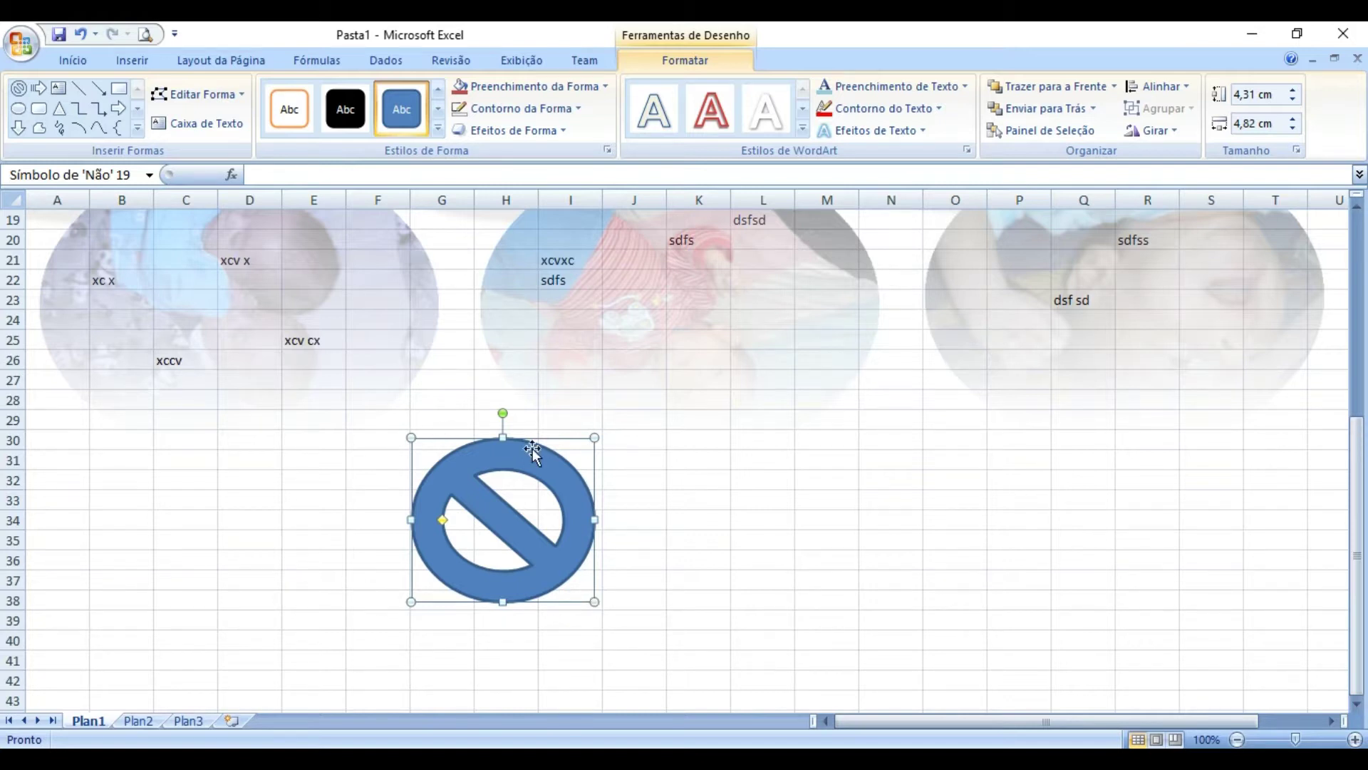
{"action": "left_click_drag", "start_coordinate": [595, 439], "coordinate": [589, 472]}
{"action": "left_click_drag", "start_coordinate": [588, 538], "coordinate": [766, 537]}
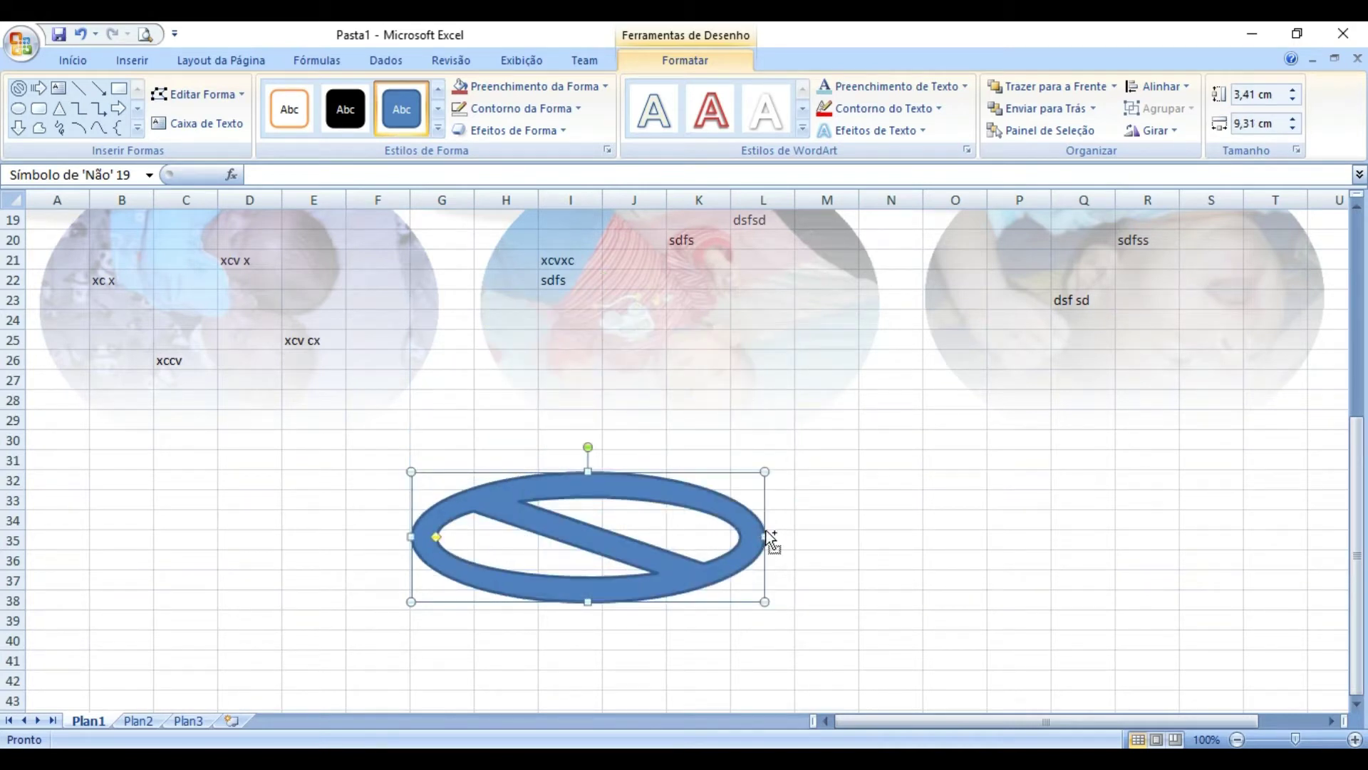
{"action": "key", "text": "ctrl+z"}
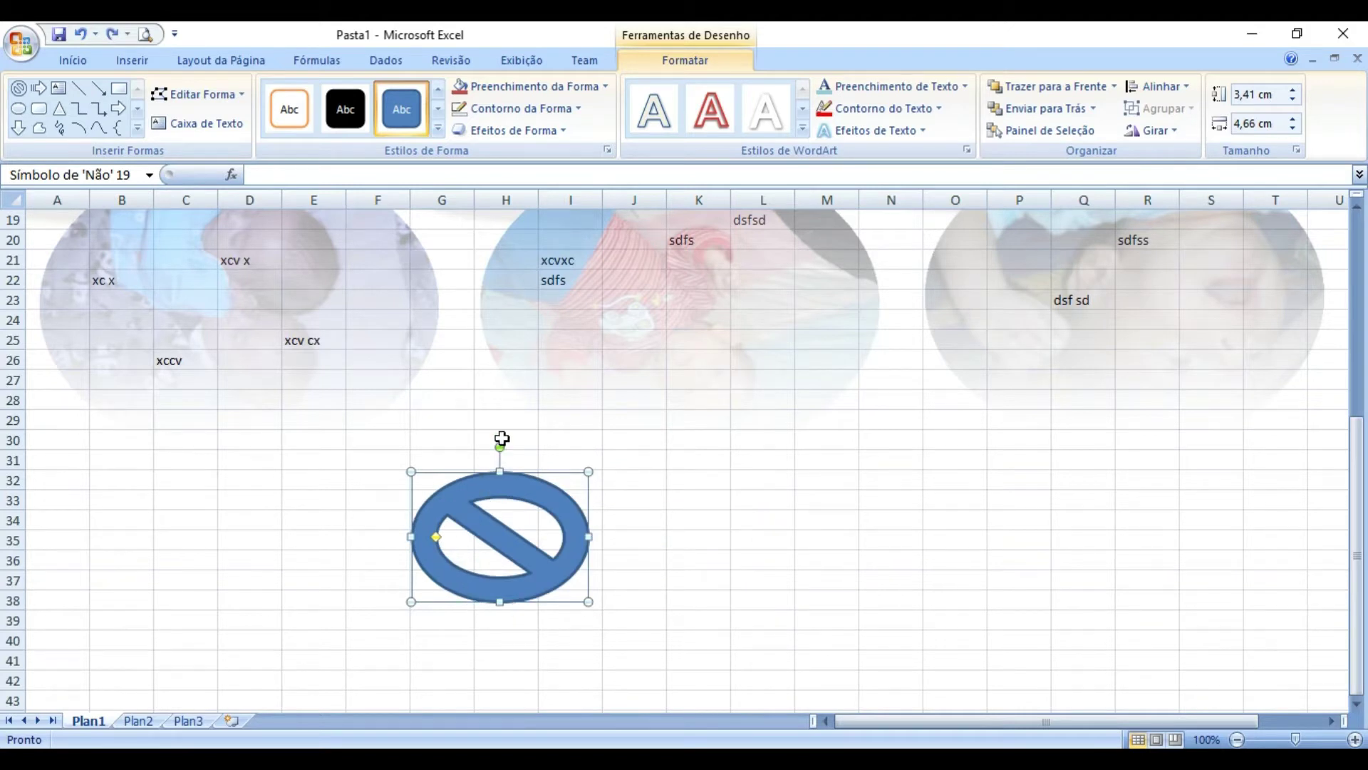
{"action": "left_click_drag", "start_coordinate": [498, 448], "coordinate": [441, 519]}
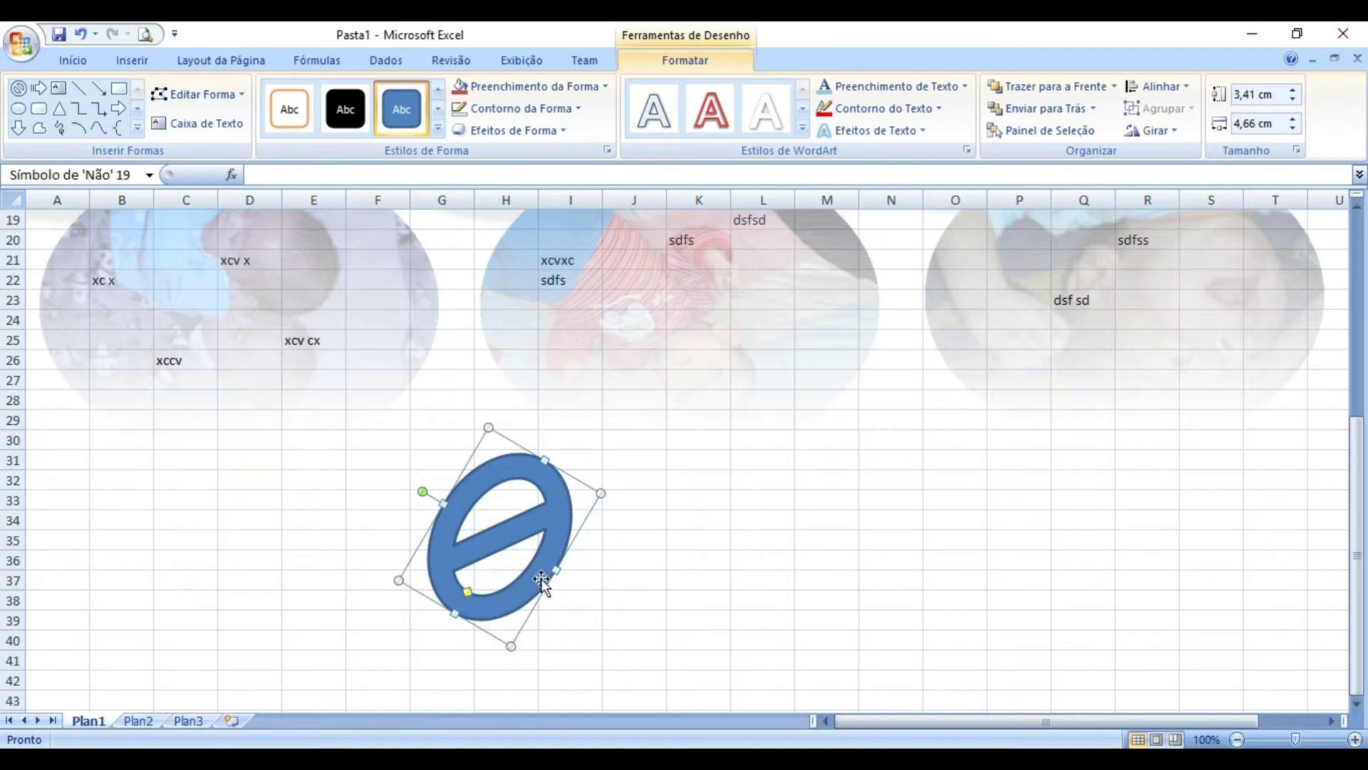
{"action": "mouse_move", "coordinate": [555, 570]}
{"action": "left_mouse_down"}
{"action": "mouse_move", "coordinate": [564, 563]}
{"action": "mouse_move", "coordinate": [572, 580]}
{"action": "left_mouse_up"}
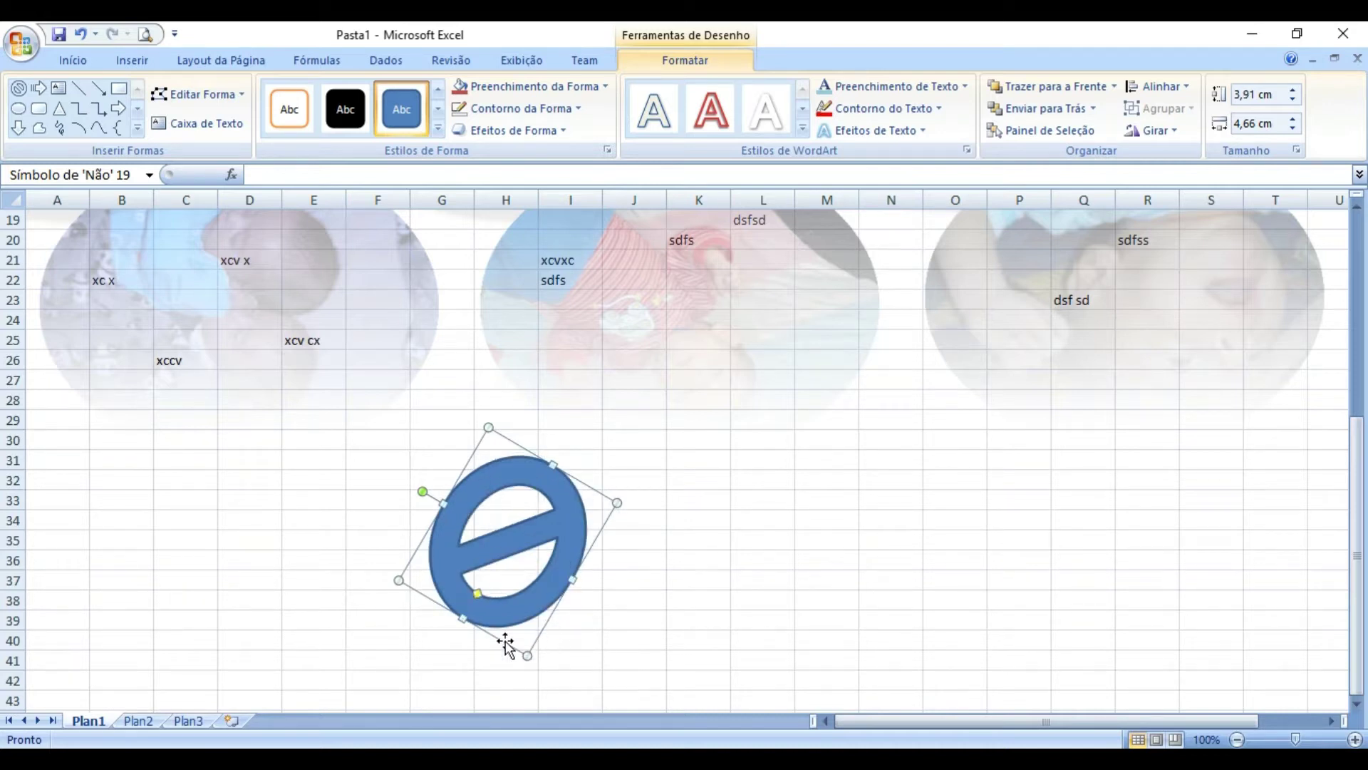
{"action": "left_click_drag", "start_coordinate": [426, 488], "coordinate": [509, 467]}
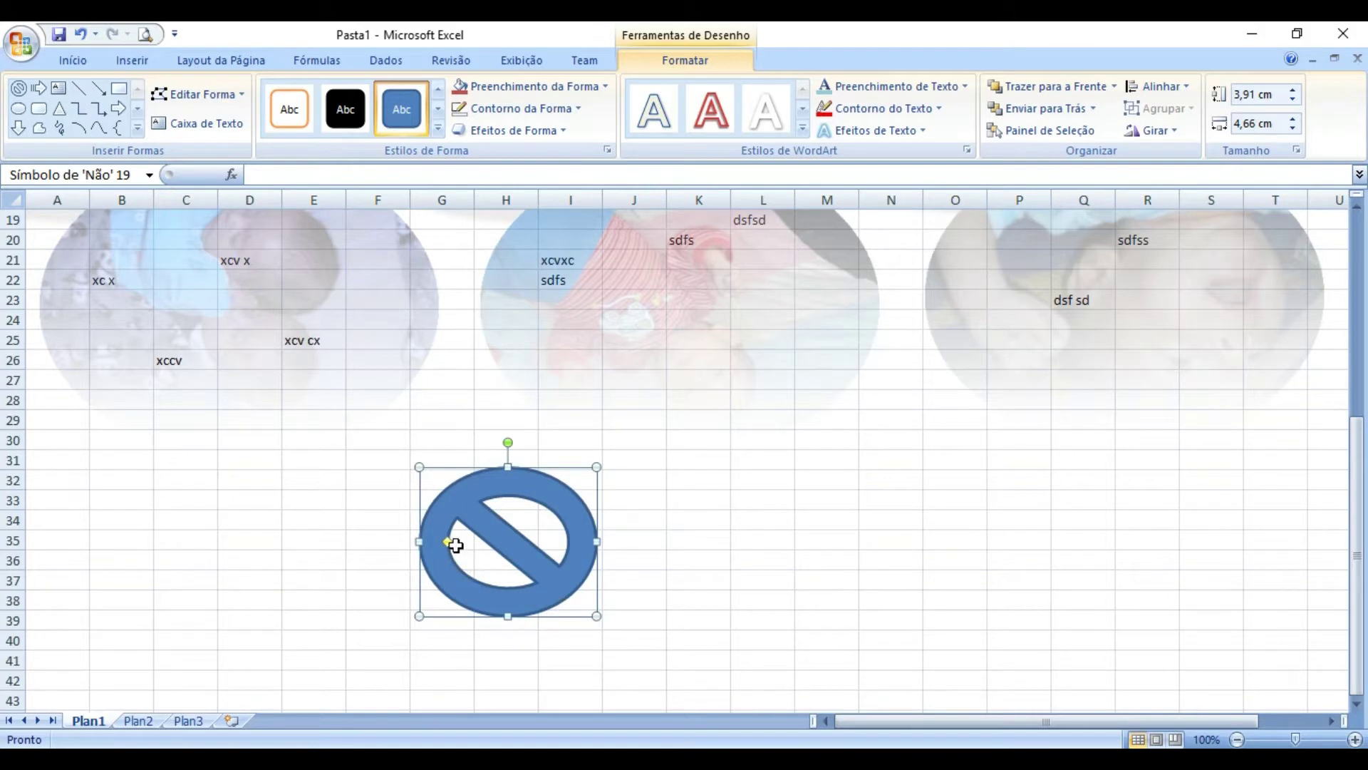
{"action": "mouse_move", "coordinate": [451, 545]}
{"action": "left_mouse_down"}
{"action": "mouse_move", "coordinate": [452, 562]}
{"action": "mouse_move", "coordinate": [432, 543]}
{"action": "mouse_move", "coordinate": [460, 559]}
{"action": "mouse_move", "coordinate": [431, 547]}
{"action": "left_mouse_up"}
{"action": "left_click_drag", "start_coordinate": [575, 565], "coordinate": [1296, 417]}
{"action": "left_click", "coordinate": [96, 444]}
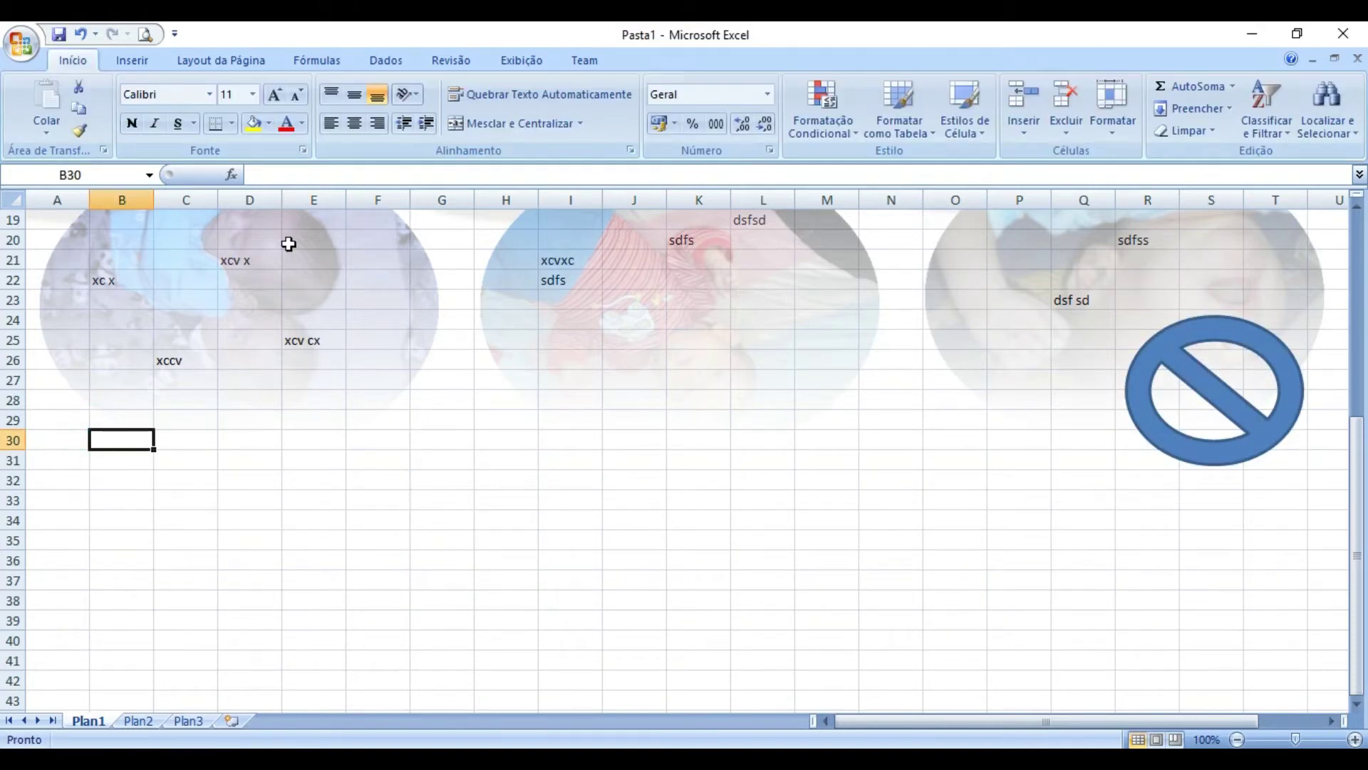
- Draw a blue Cruz (cross) shape left of the 'Não' symbol, thin its arms and tilt it into an X
{"action": "left_click", "coordinate": [134, 61]}
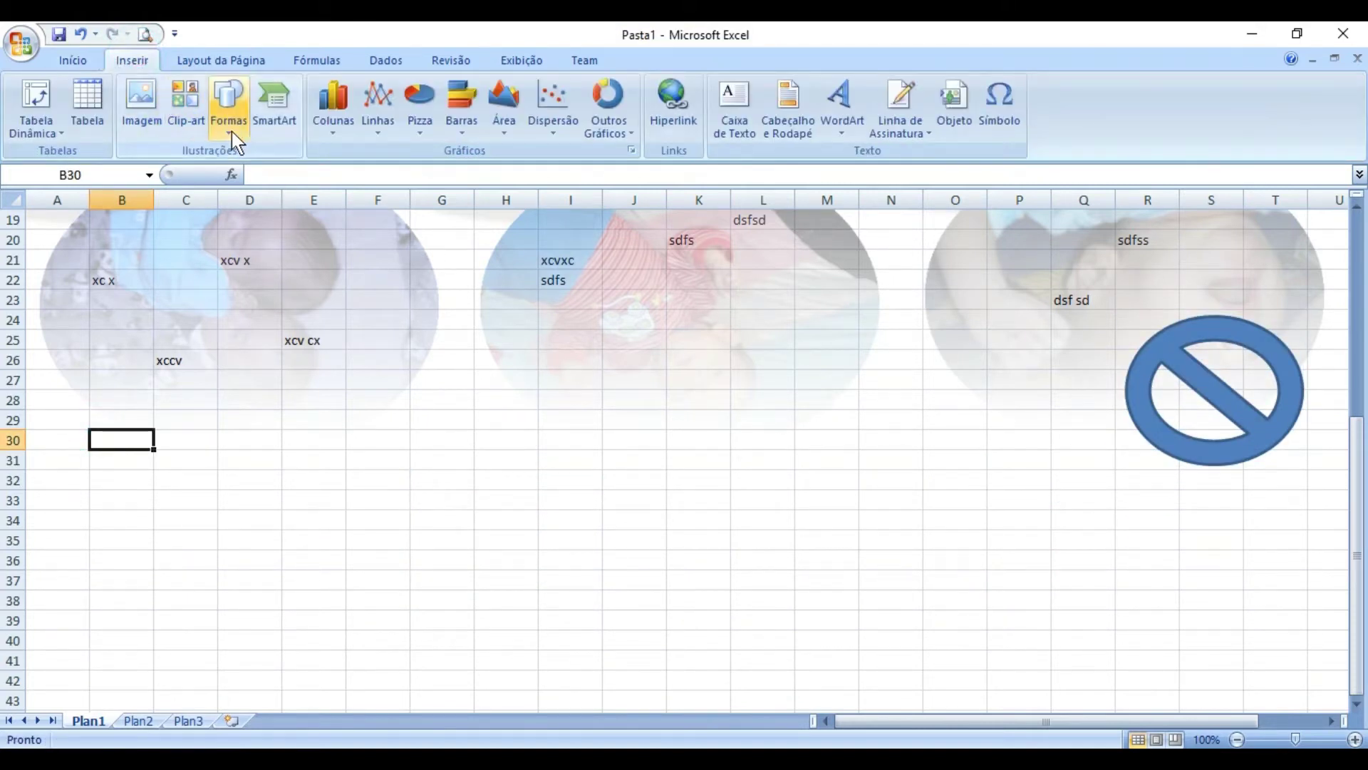
{"action": "left_click", "coordinate": [235, 136]}
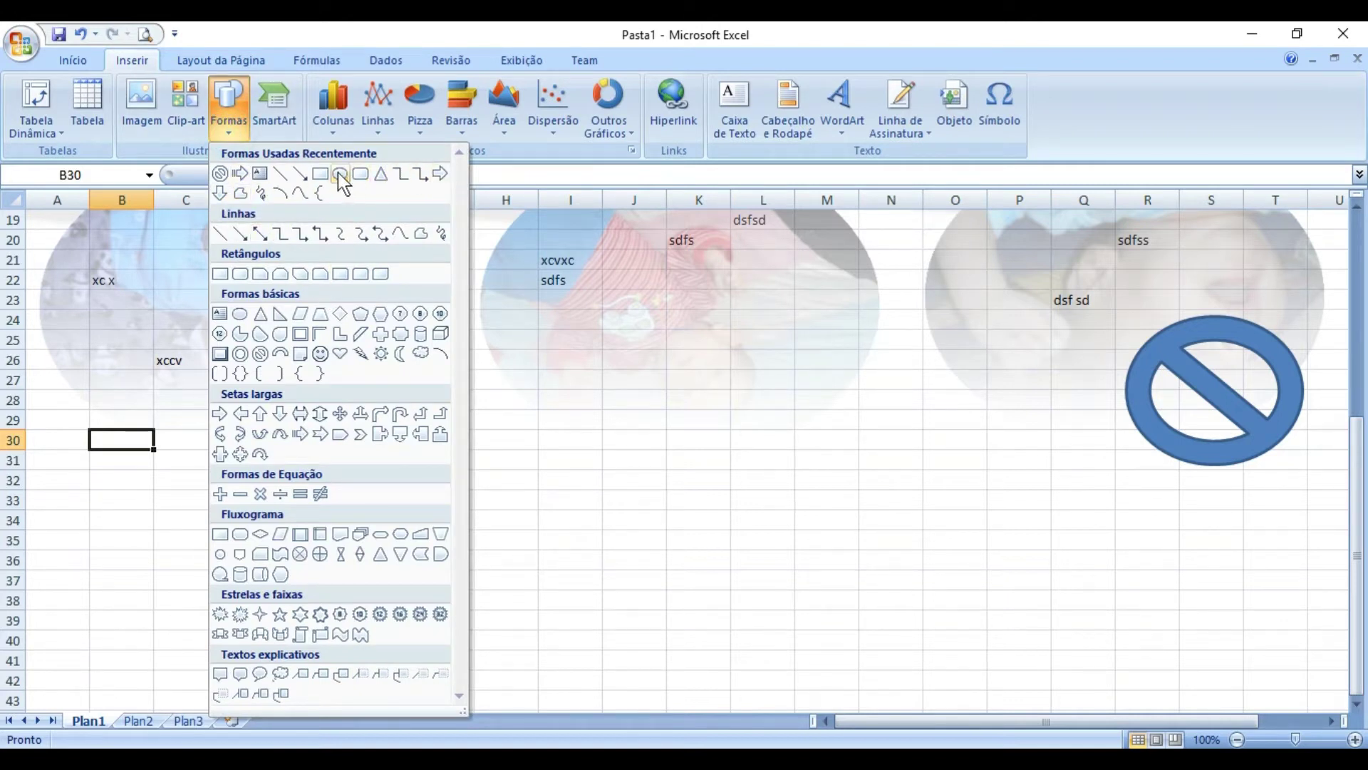
{"action": "left_click", "coordinate": [369, 340]}
{"action": "mouse_move", "coordinate": [195, 510]}
{"action": "left_mouse_down"}
{"action": "mouse_move", "coordinate": [321, 620]}
{"action": "mouse_move", "coordinate": [349, 668]}
{"action": "left_mouse_up"}
{"action": "left_click_drag", "start_coordinate": [302, 566], "coordinate": [457, 467]}
{"action": "left_click_drag", "start_coordinate": [391, 414], "coordinate": [676, 440]}
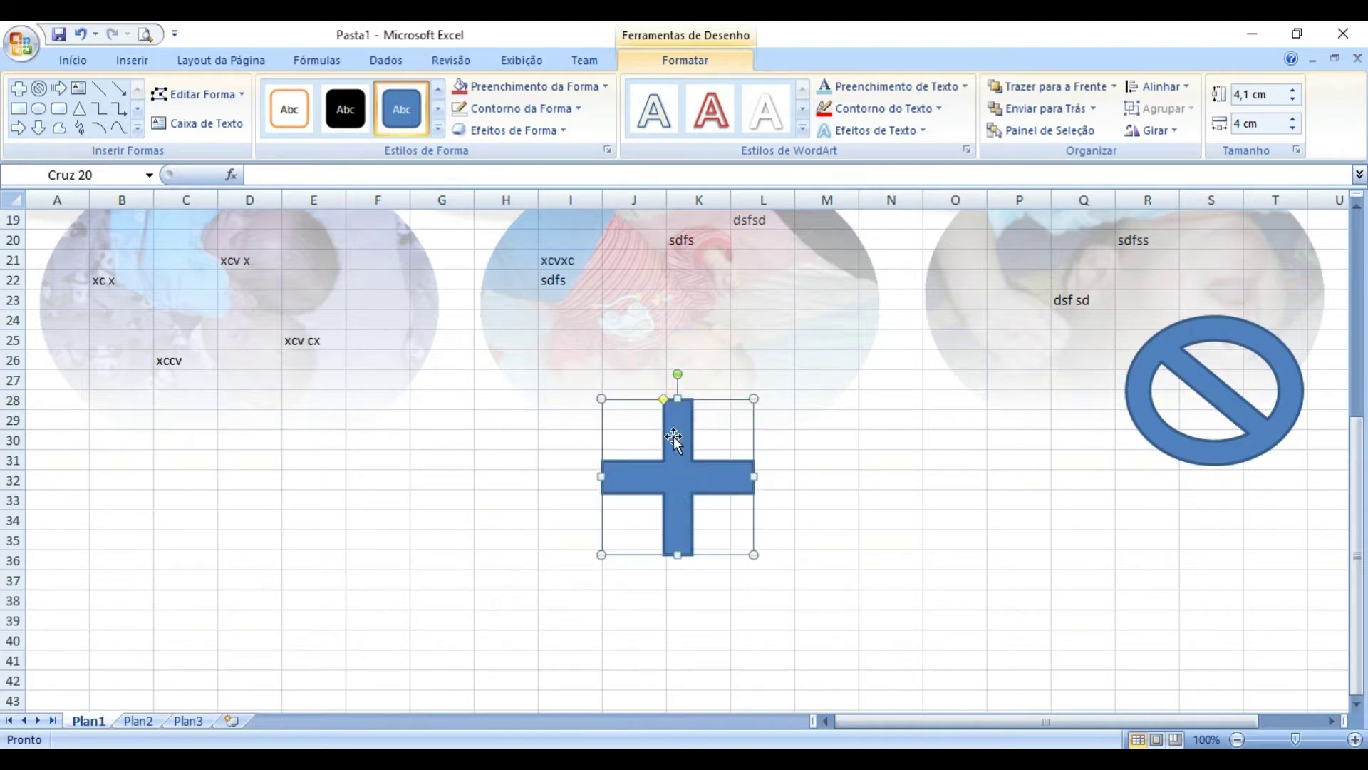
{"action": "left_click_drag", "start_coordinate": [679, 374], "coordinate": [1022, 484]}
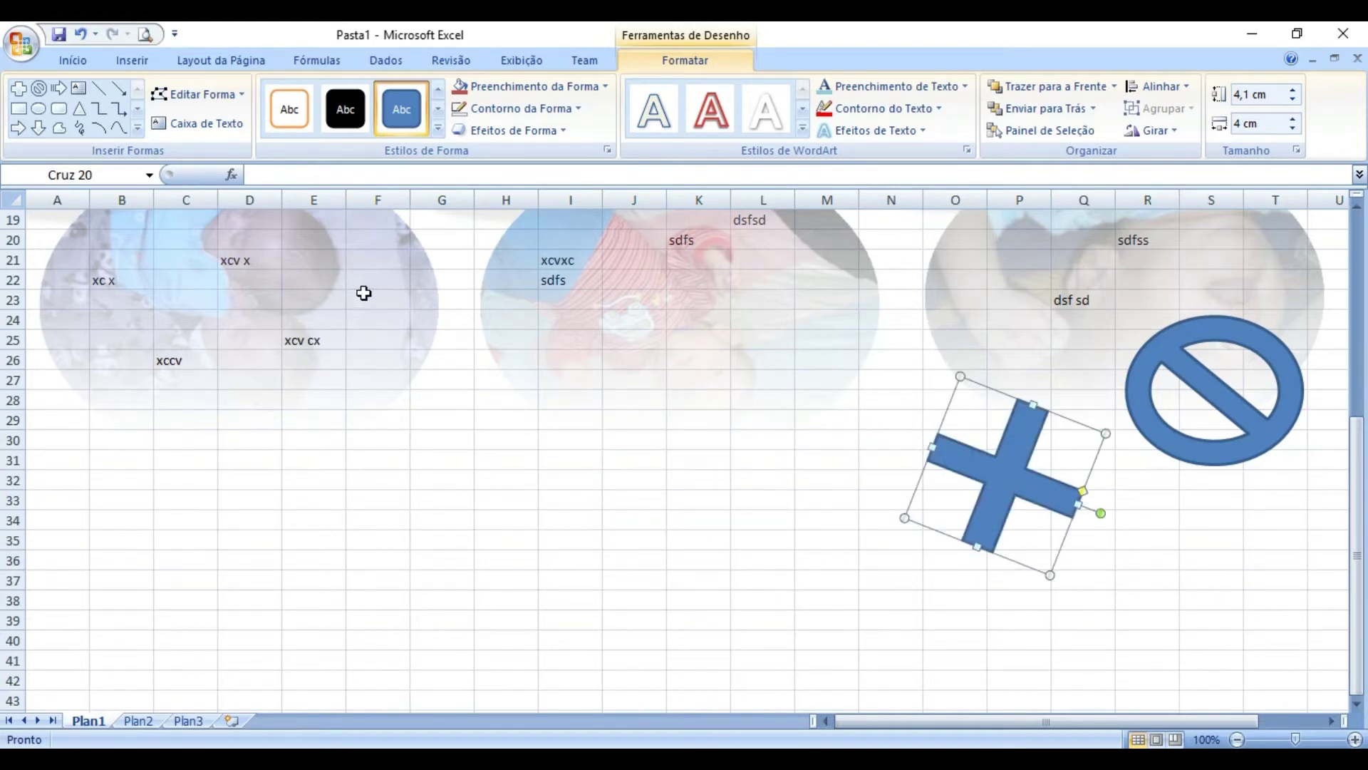
{"action": "left_click", "coordinate": [336, 517]}
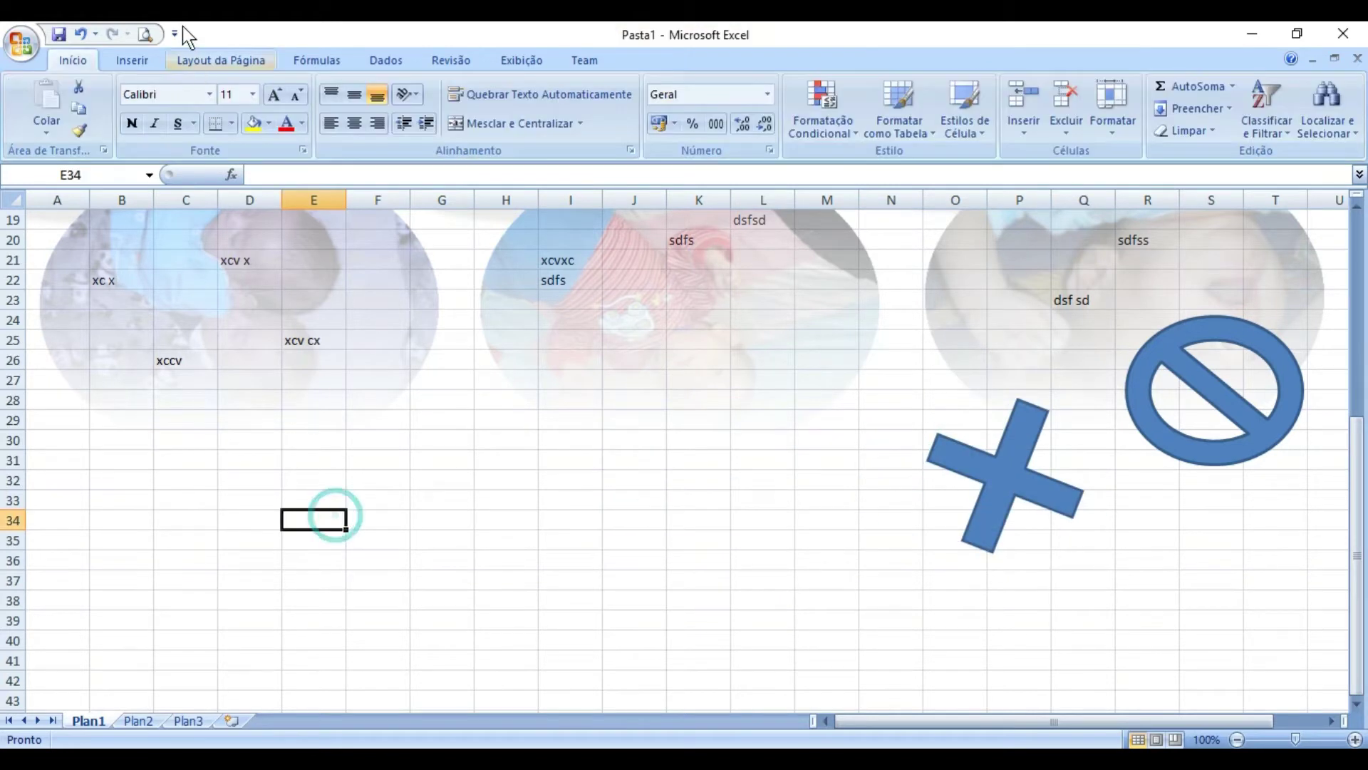
- Draw a 7-point star below the first two photos and enlarge it
{"action": "left_click", "coordinate": [112, 57]}
{"action": "left_click", "coordinate": [239, 128]}
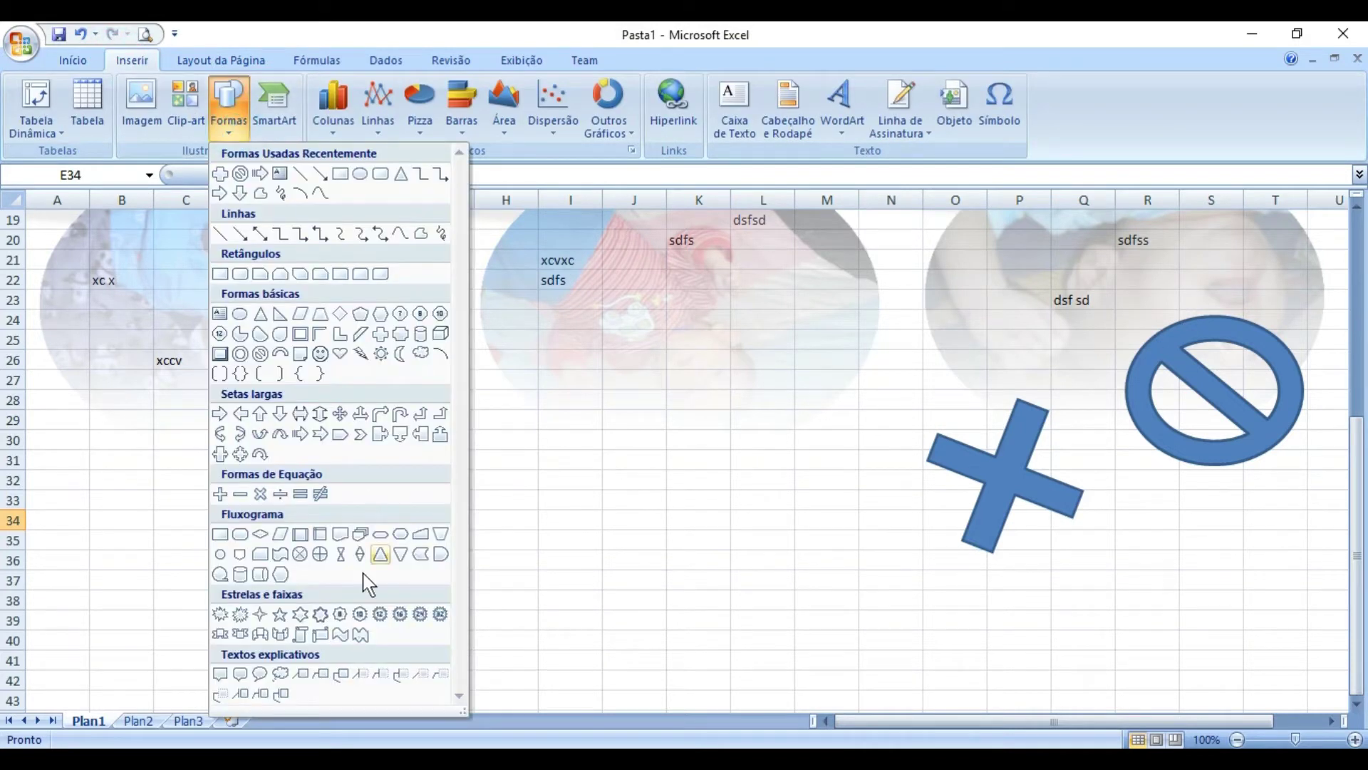
{"action": "left_click", "coordinate": [321, 627]}
{"action": "left_click_drag", "start_coordinate": [271, 462], "coordinate": [453, 642]}
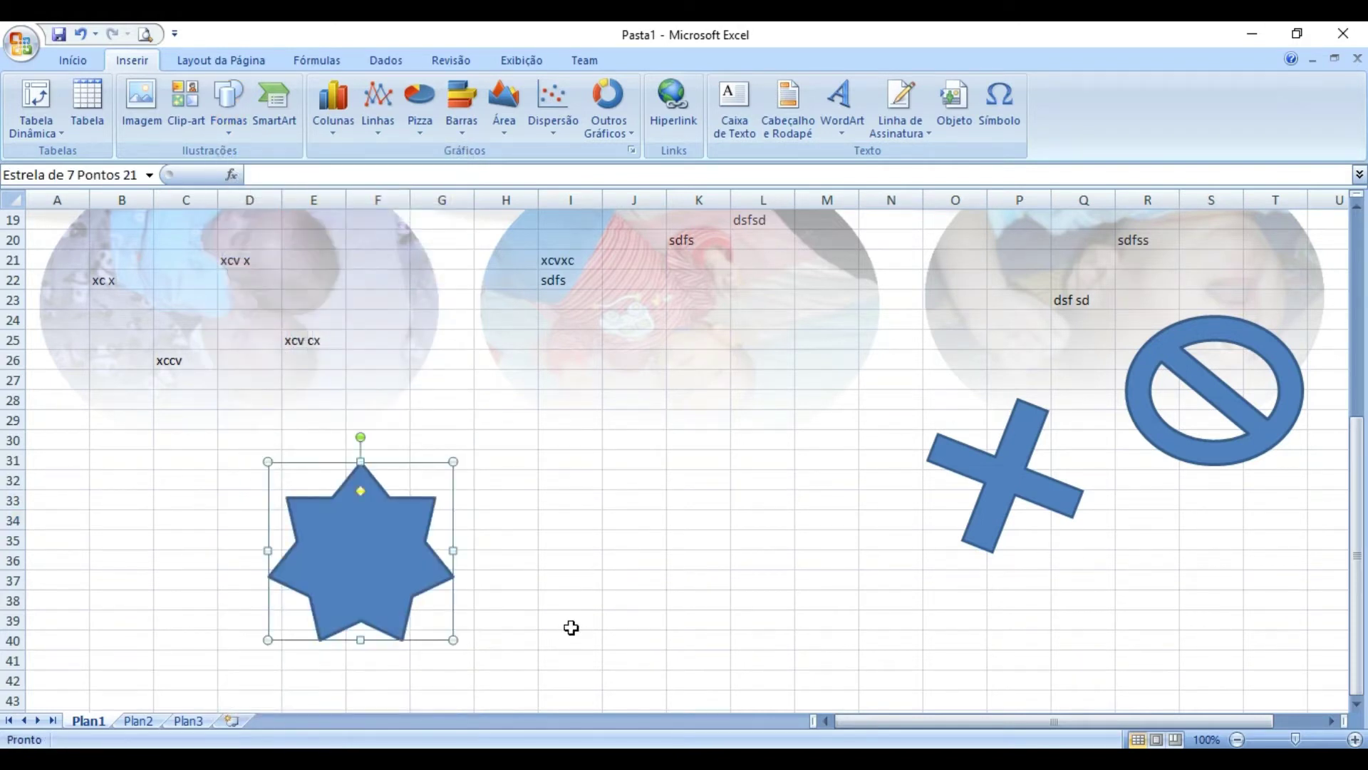
{"action": "left_click_drag", "start_coordinate": [440, 554], "coordinate": [617, 462]}
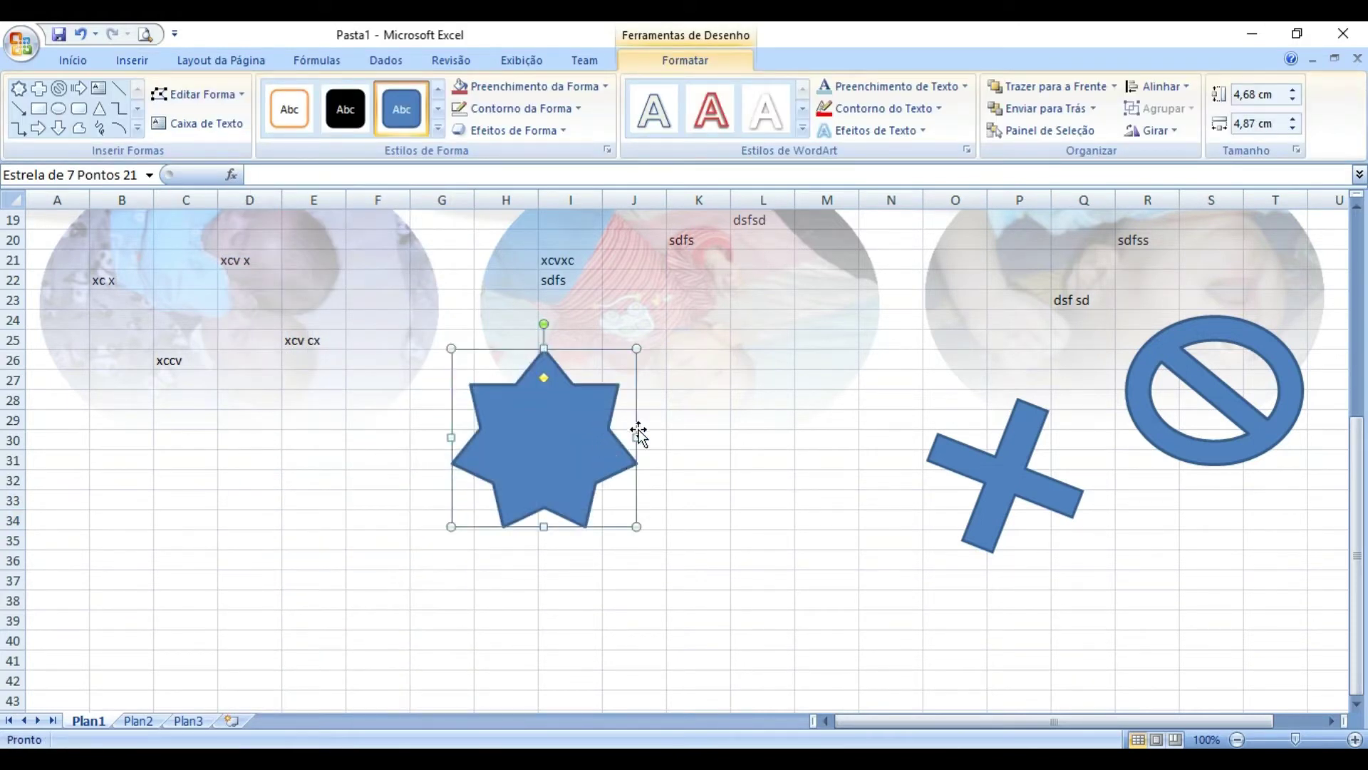
{"action": "left_click_drag", "start_coordinate": [638, 527], "coordinate": [751, 569]}
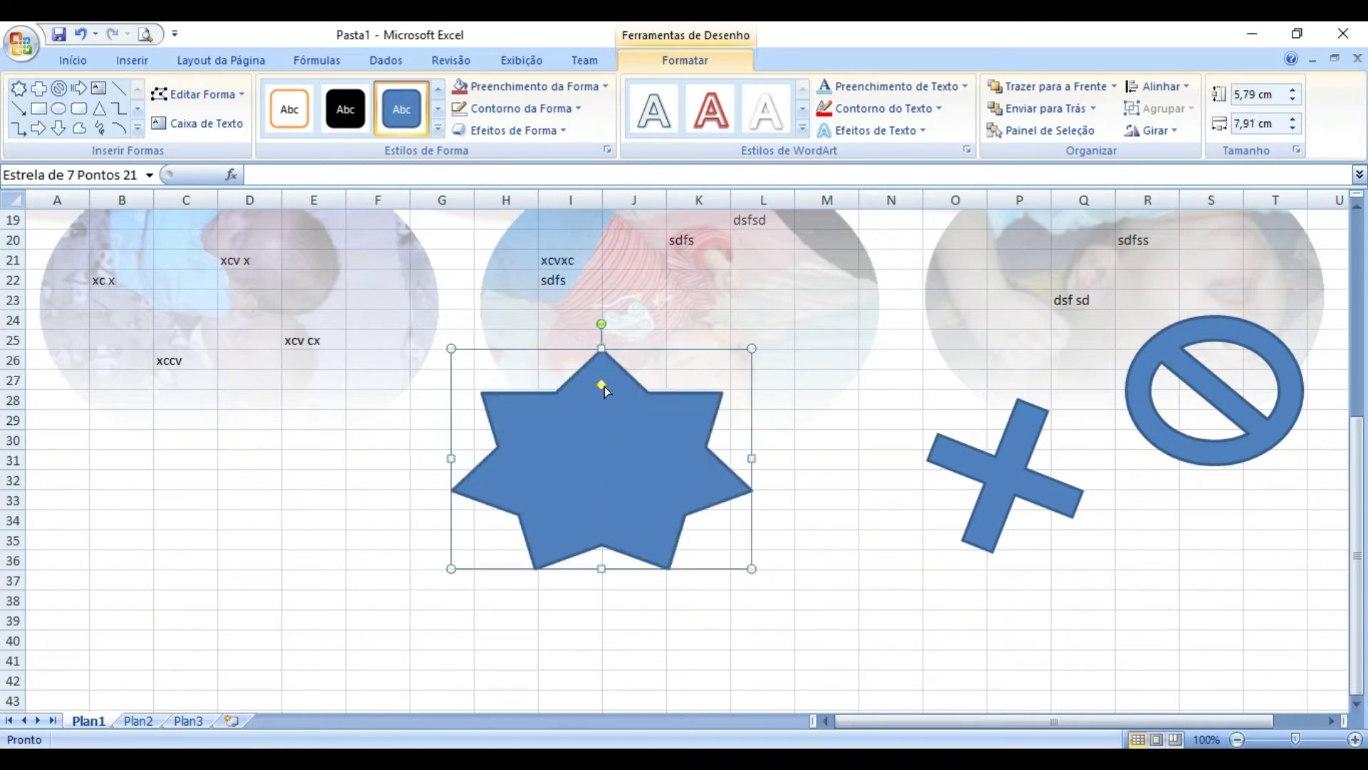
- Sharpen the star's points, move it left, tilt it counter-clockwise, and thicken the cross's arms
{"action": "left_click_drag", "start_coordinate": [601, 385], "coordinate": [602, 429]}
{"action": "left_click_drag", "start_coordinate": [620, 498], "coordinate": [487, 518]}
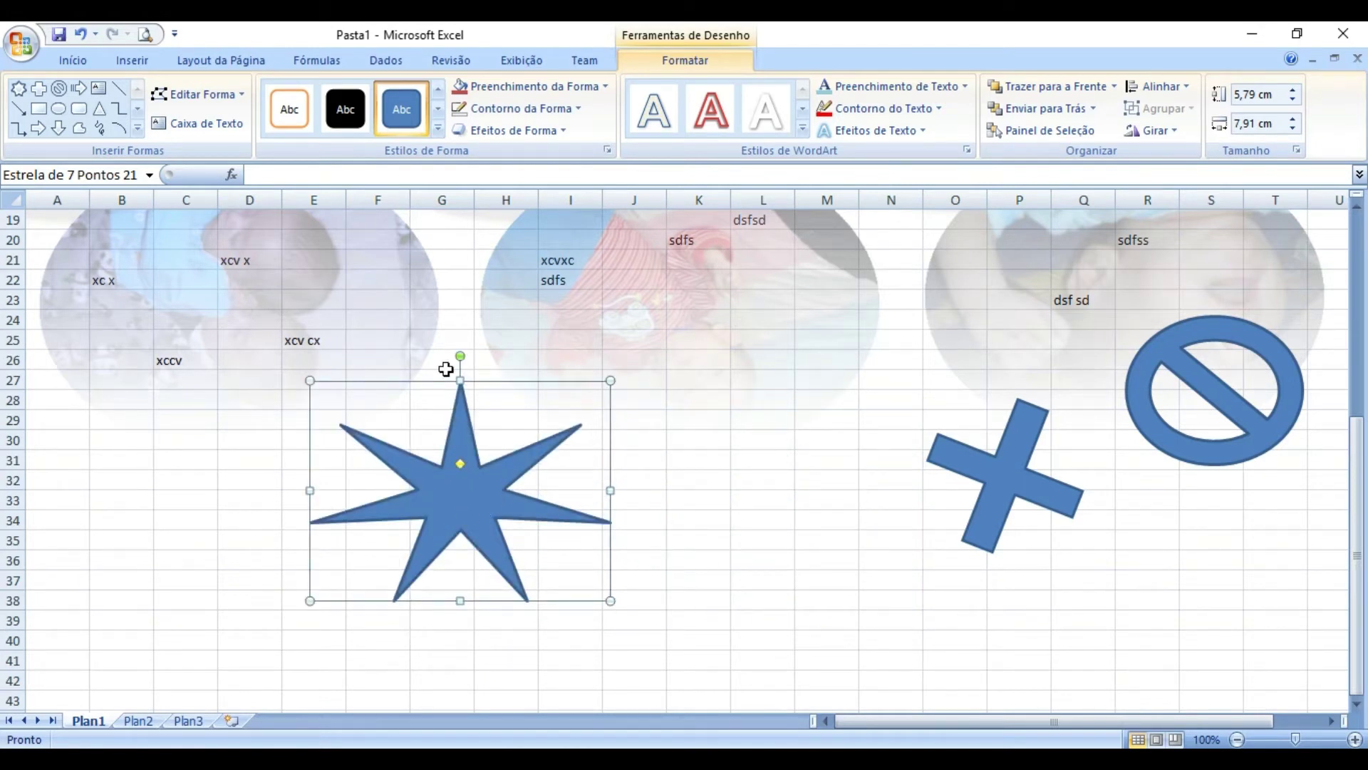
{"action": "left_click_drag", "start_coordinate": [461, 355], "coordinate": [415, 372]}
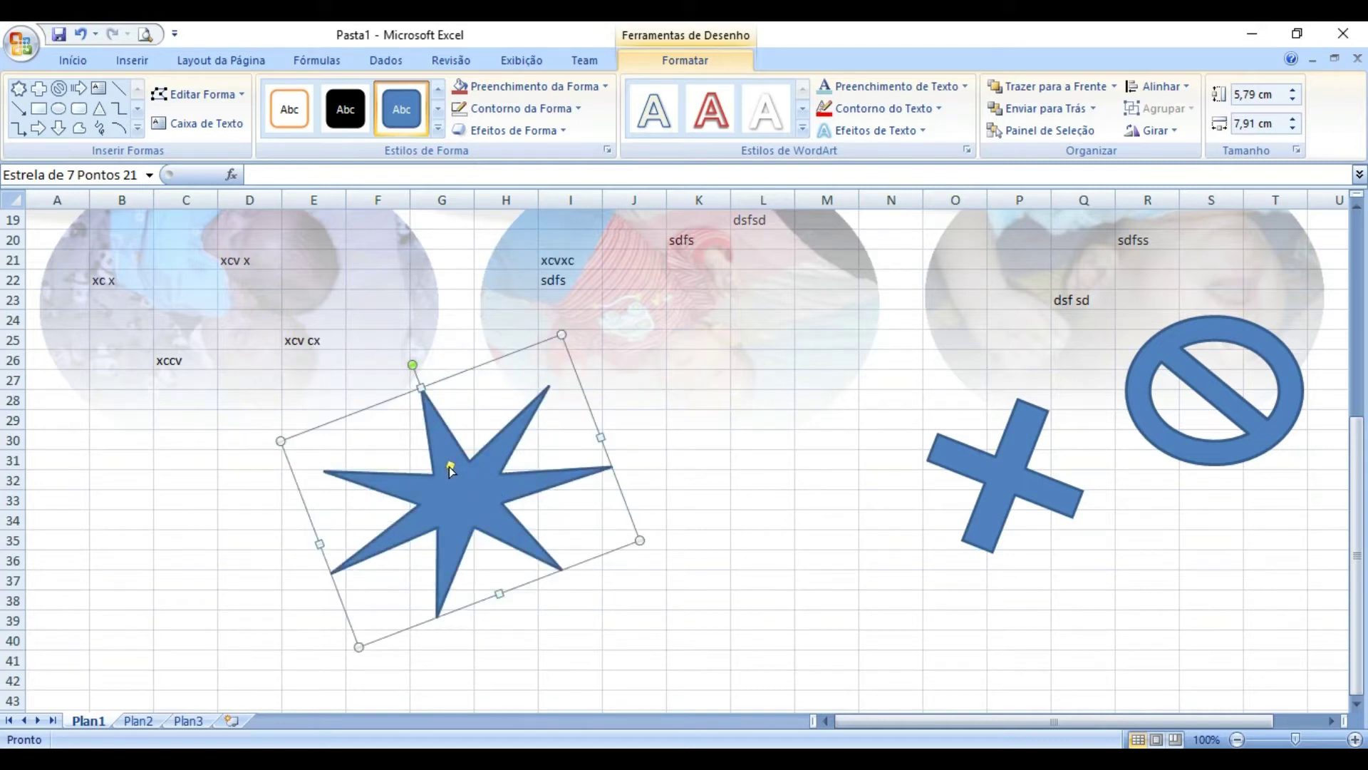
{"action": "left_click_drag", "start_coordinate": [452, 469], "coordinate": [451, 455]}
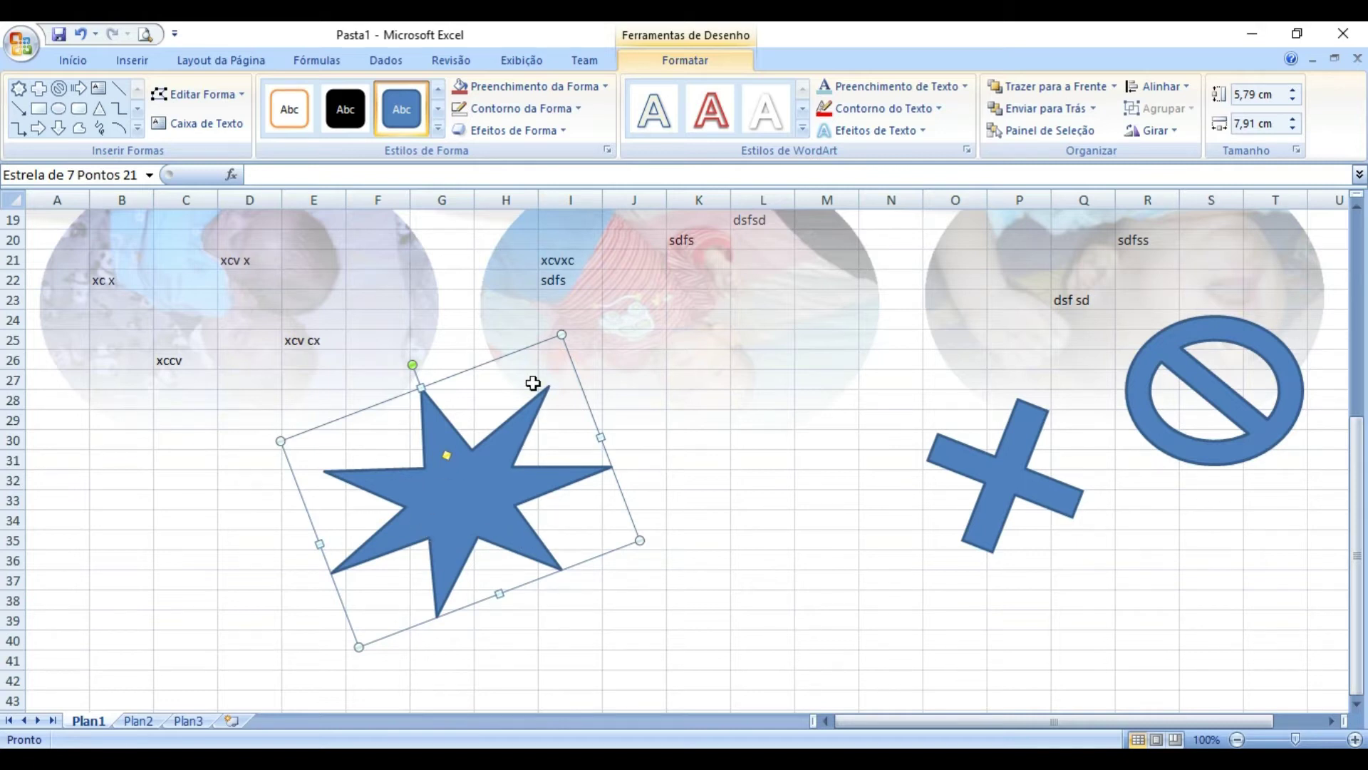
{"action": "left_click", "coordinate": [997, 466]}
{"action": "left_click_drag", "start_coordinate": [1084, 496], "coordinate": [1086, 483]}
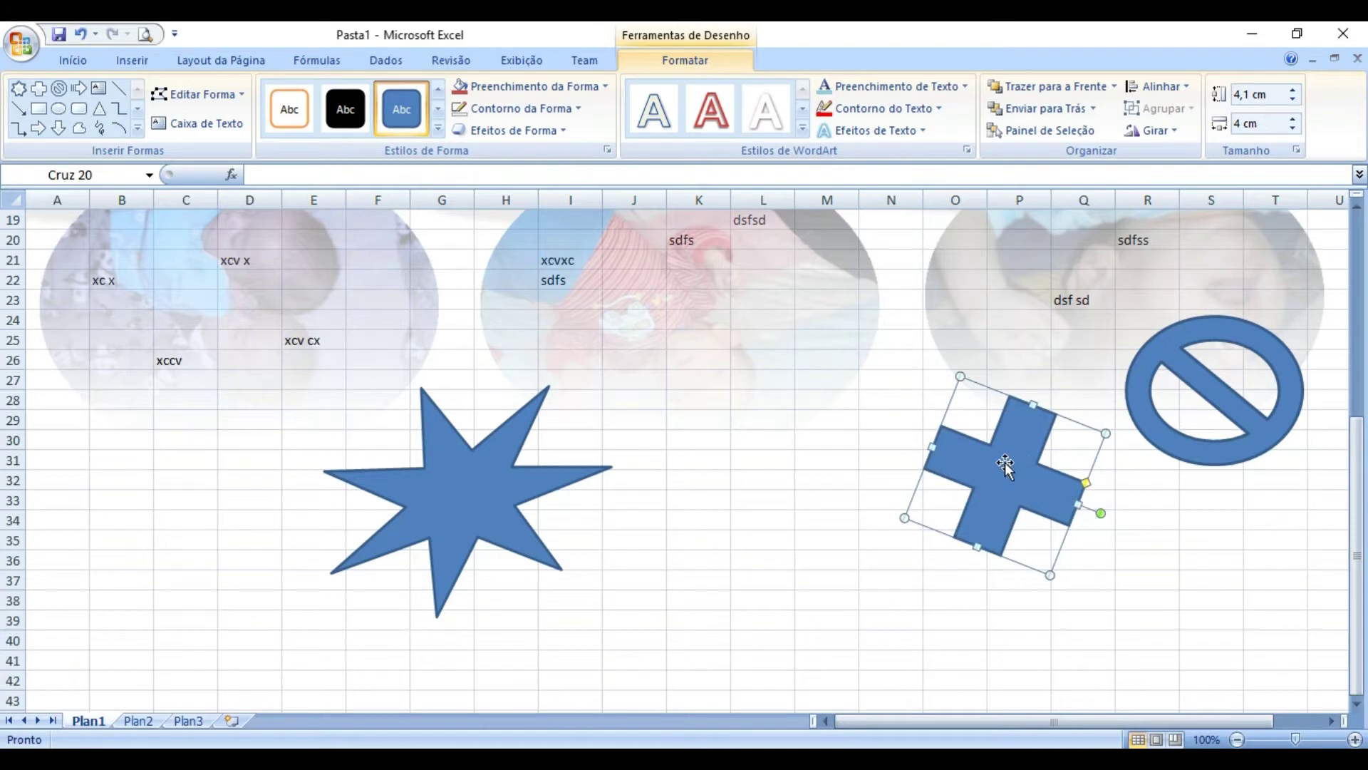
{"action": "left_click", "coordinate": [1234, 399]}
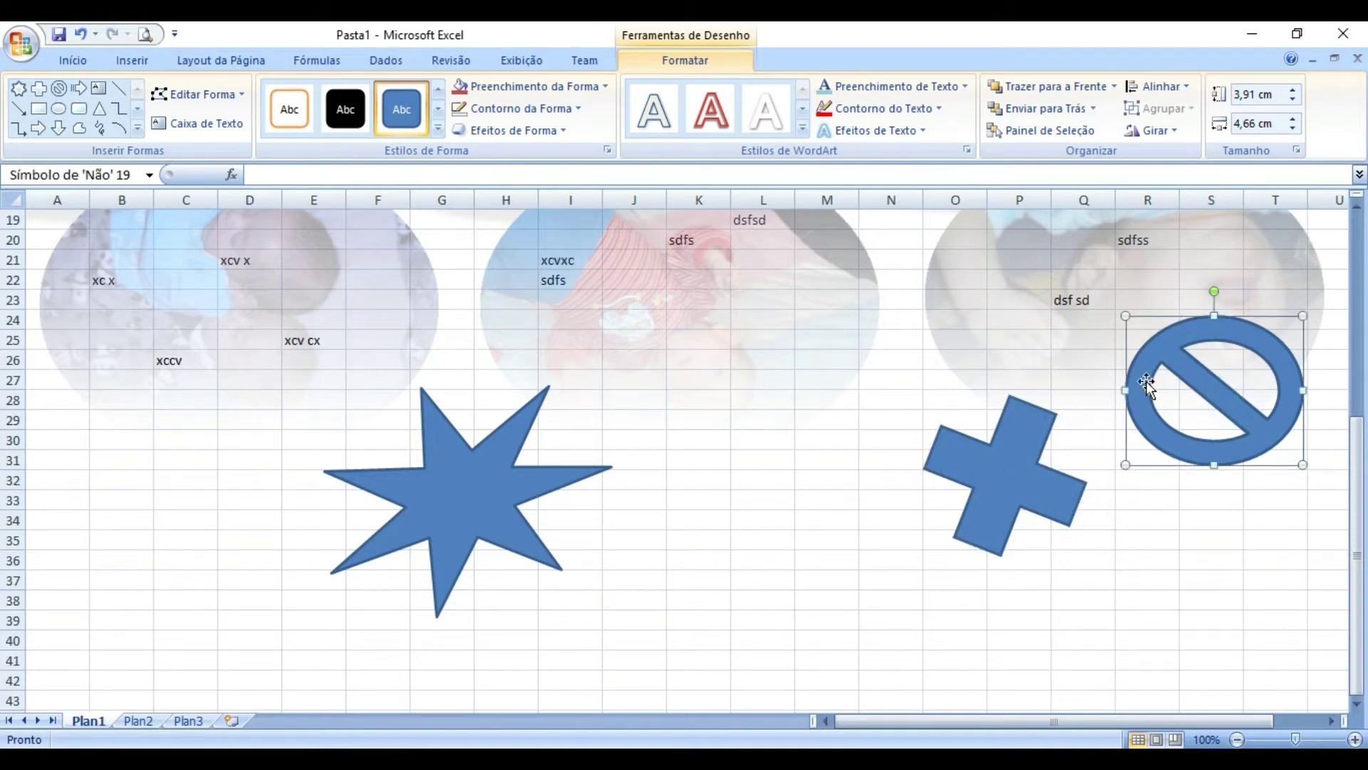
{"action": "left_click_drag", "start_coordinate": [1151, 392], "coordinate": [1160, 394]}
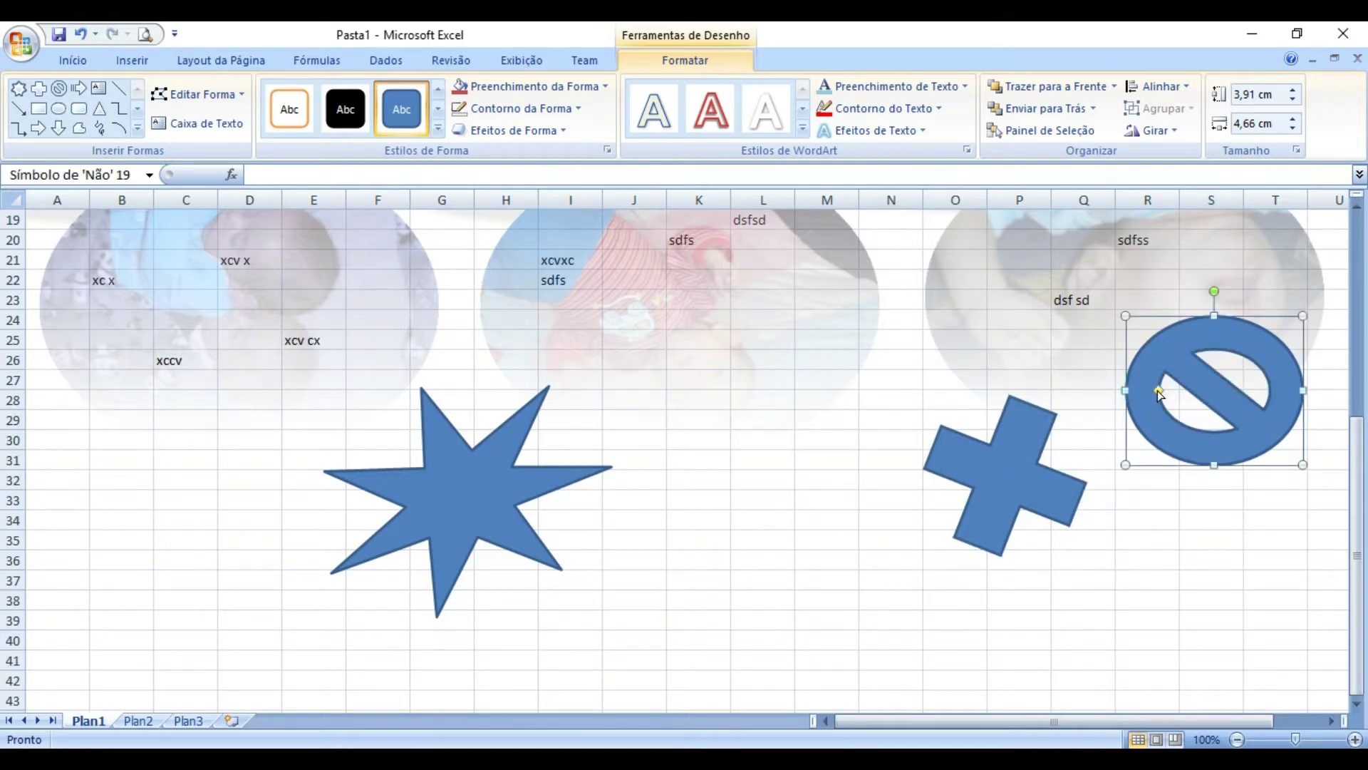
{"action": "left_click", "coordinate": [948, 518]}
{"action": "left_click", "coordinate": [499, 509]}
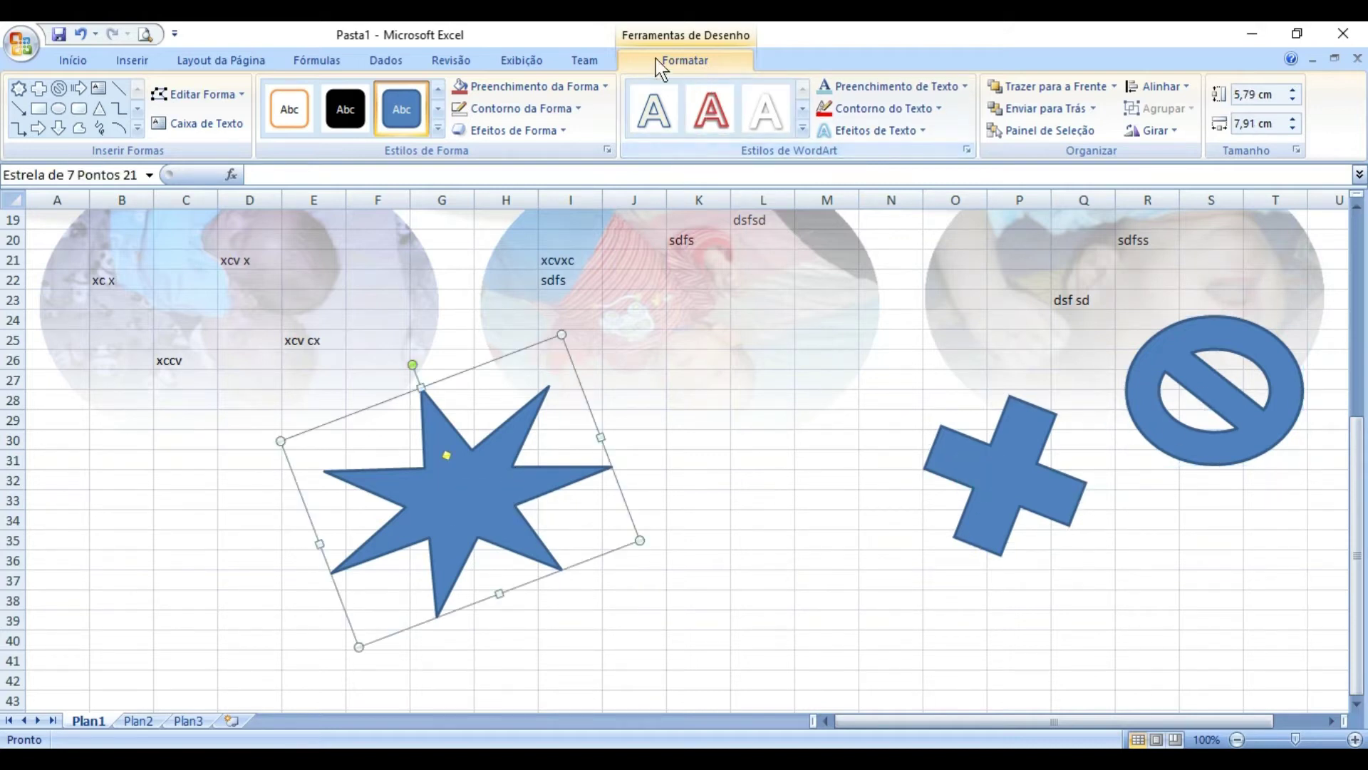
- Open the Format Shape dialog on the star's fill settings via Shape Fill > Gradient > More Gradients
{"action": "left_click", "coordinate": [588, 86]}
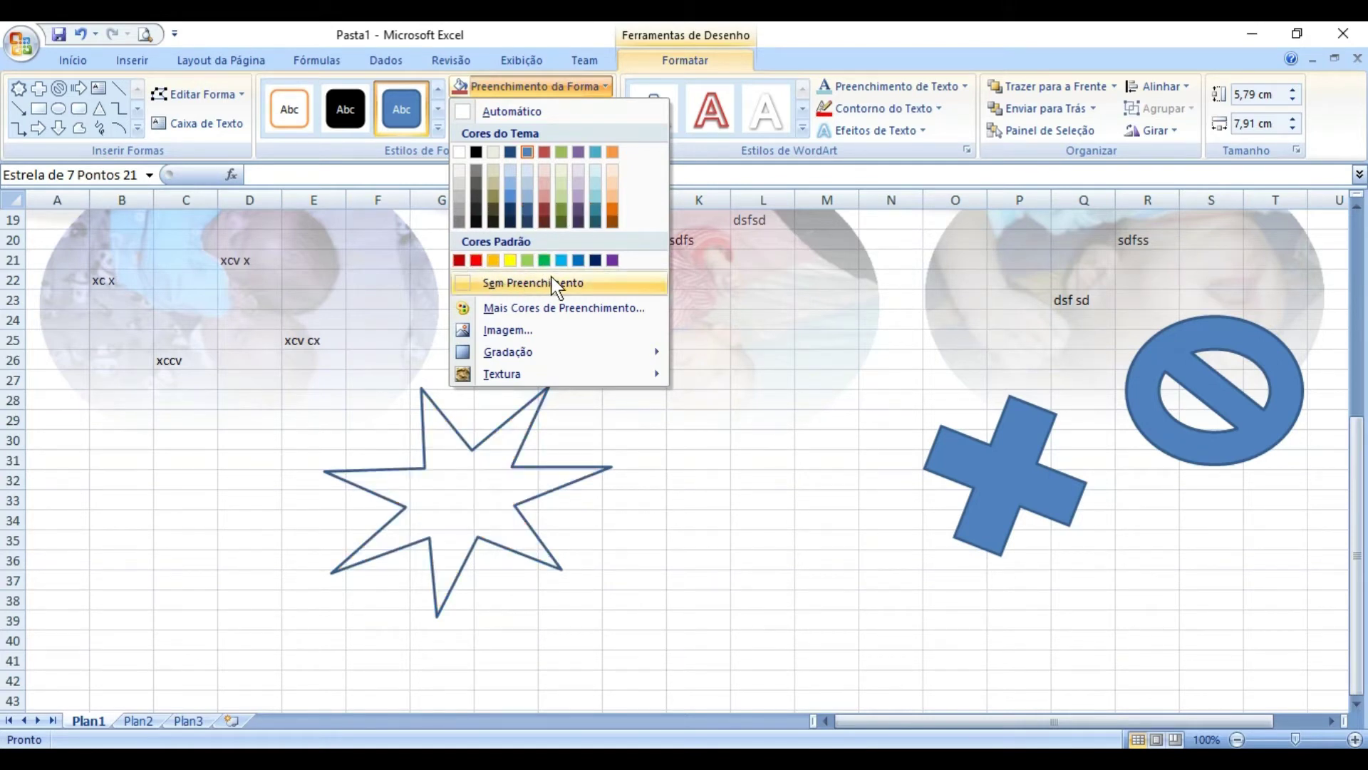
{"action": "mouse_move", "coordinate": [559, 356]}
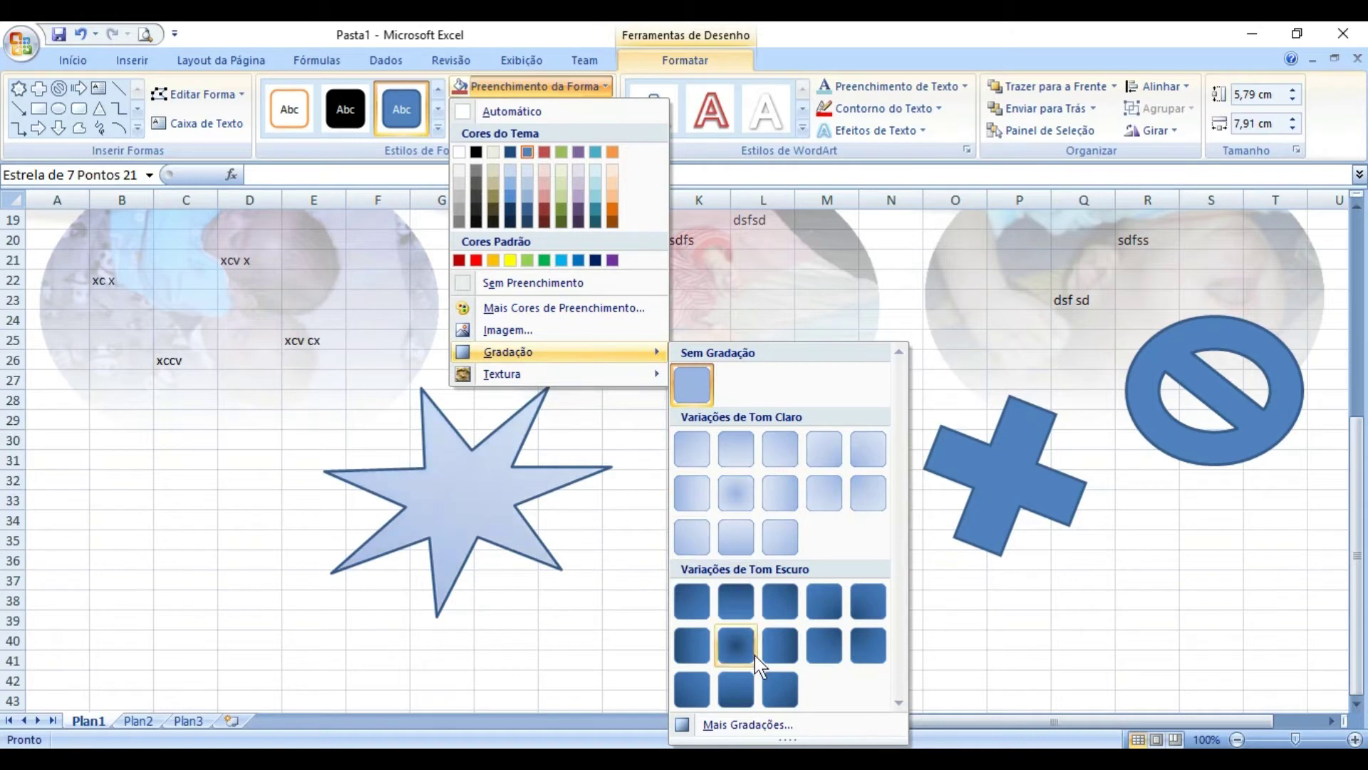
{"action": "left_click", "coordinate": [741, 734]}
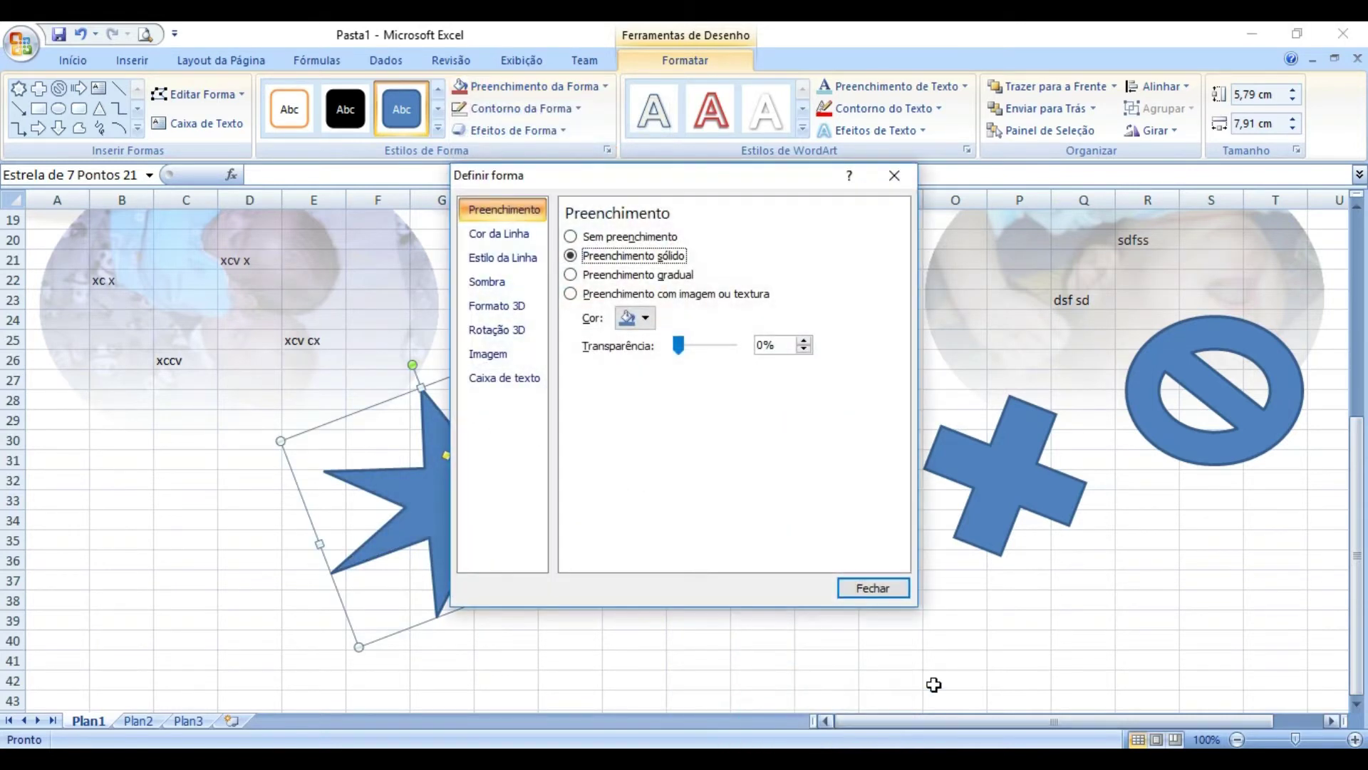
- Give the star a gradient fill using the rainbow preset
{"action": "left_click_drag", "start_coordinate": [626, 178], "coordinate": [885, 234]}
{"action": "left_click", "coordinate": [759, 361]}
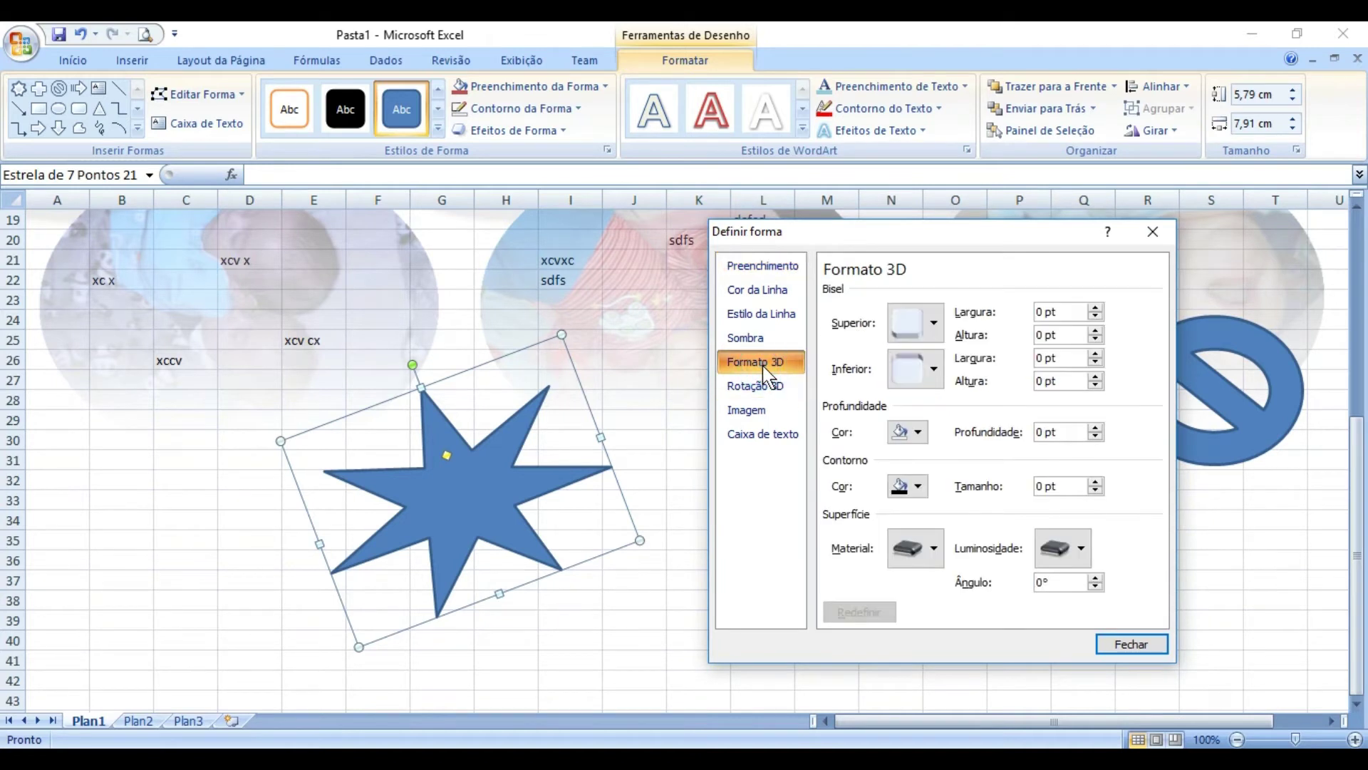
{"action": "left_click", "coordinate": [756, 290]}
{"action": "left_click", "coordinate": [756, 268]}
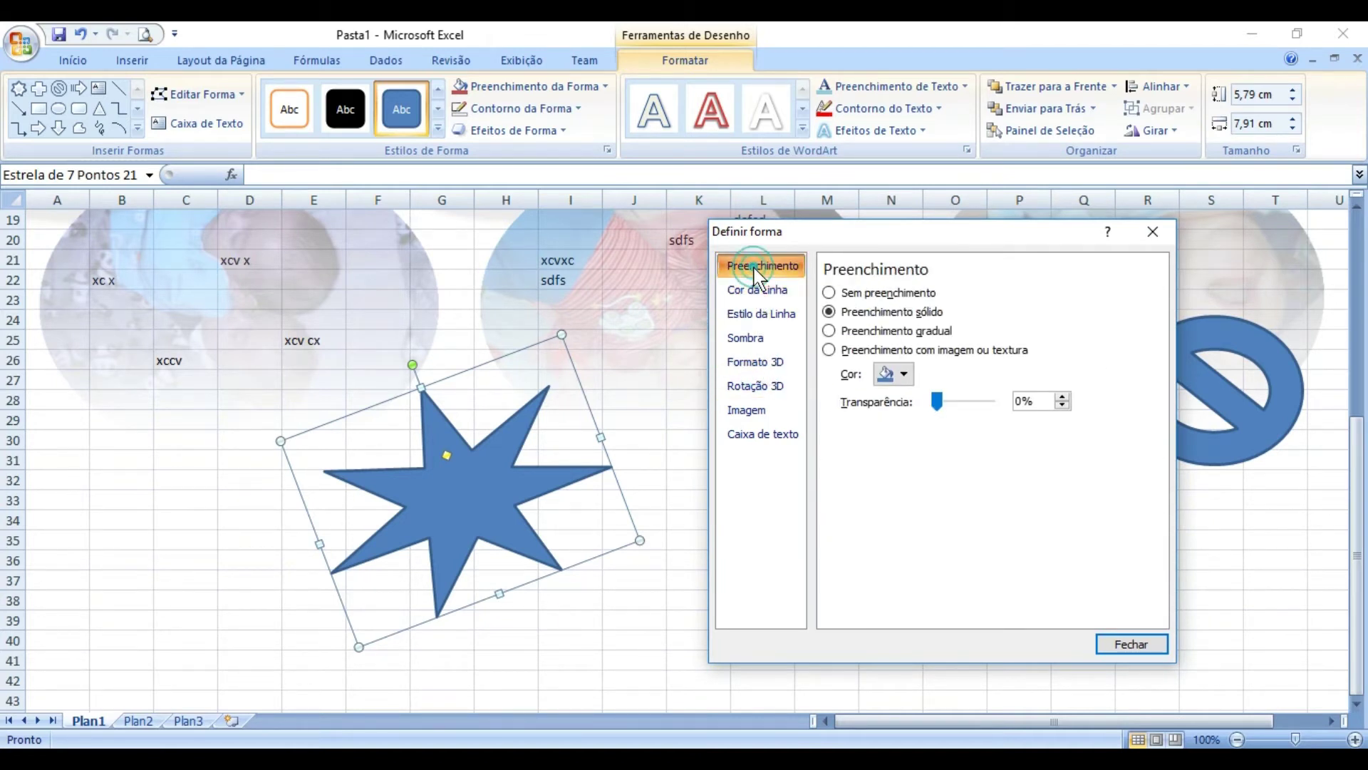
{"action": "left_click", "coordinate": [850, 332]}
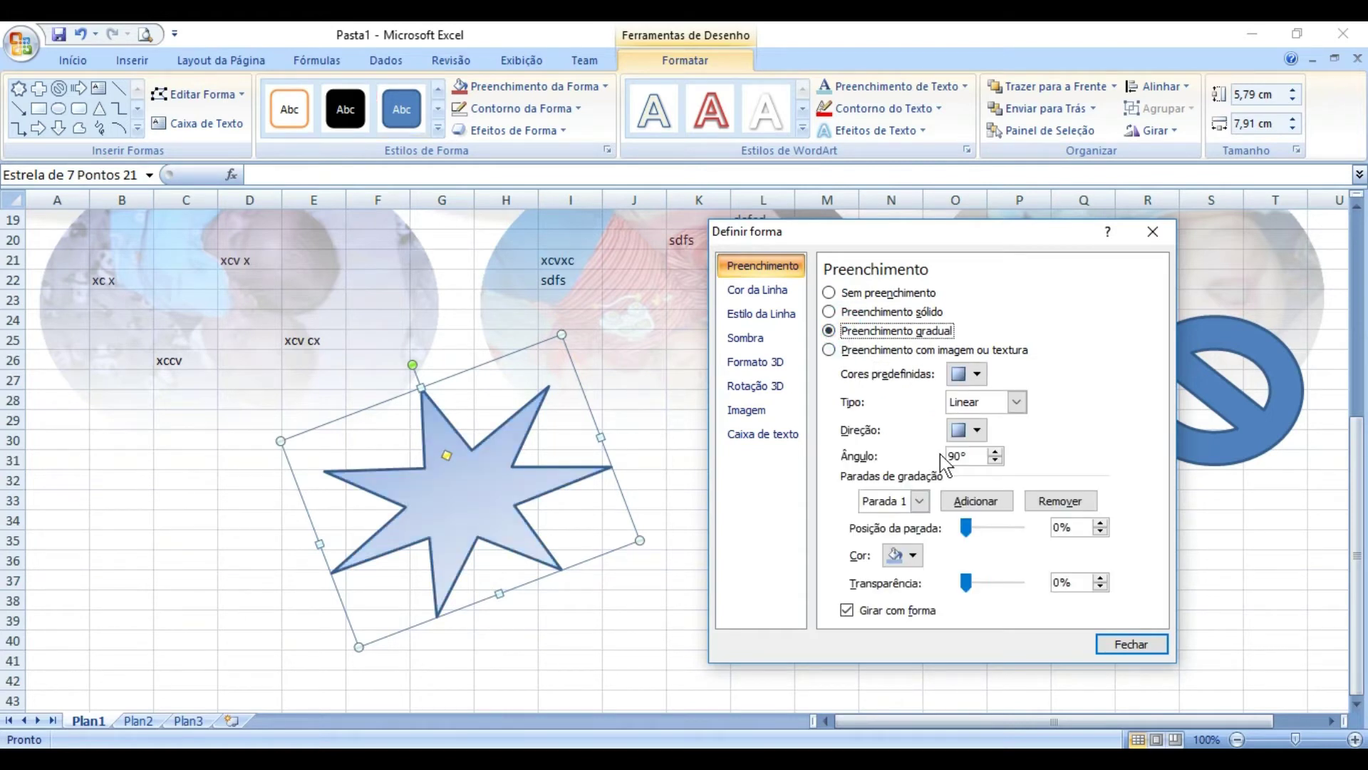
{"action": "left_click", "coordinate": [969, 374]}
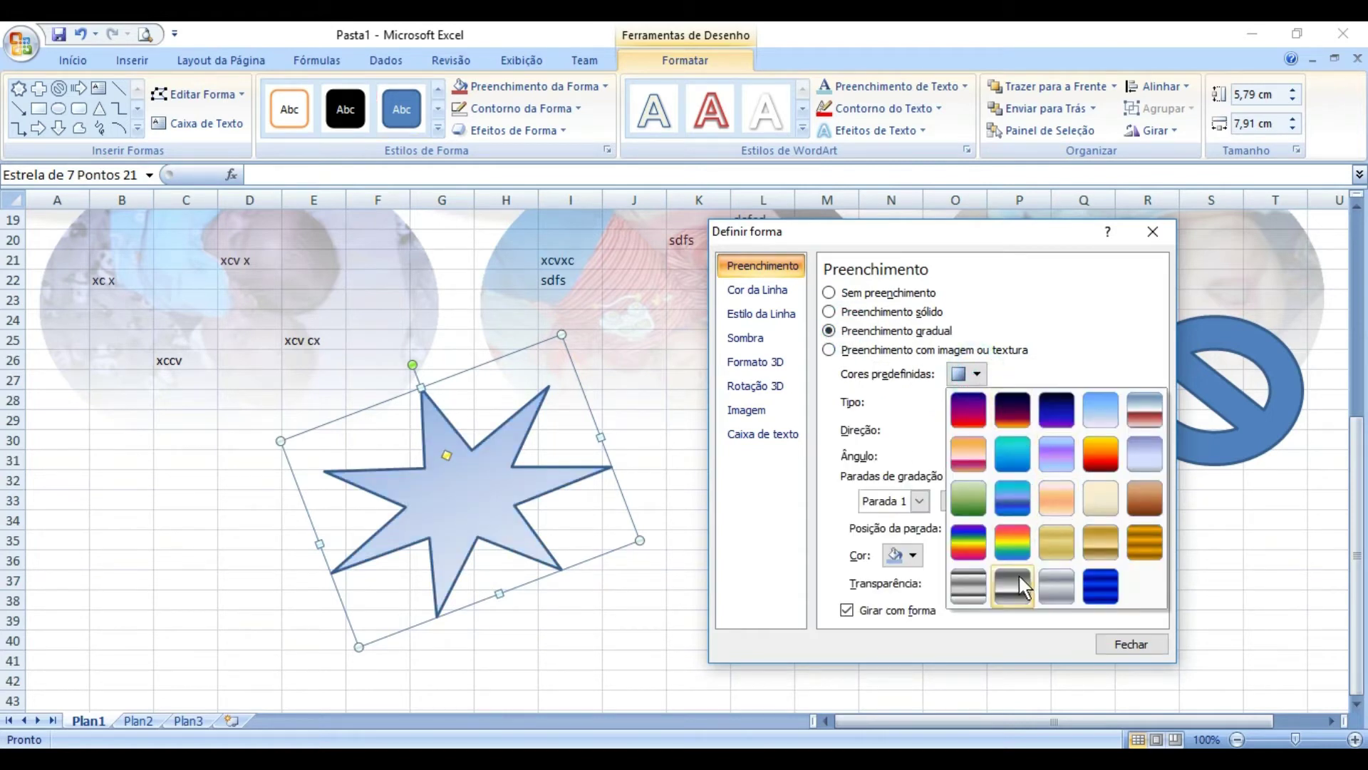
{"action": "left_click", "coordinate": [973, 541]}
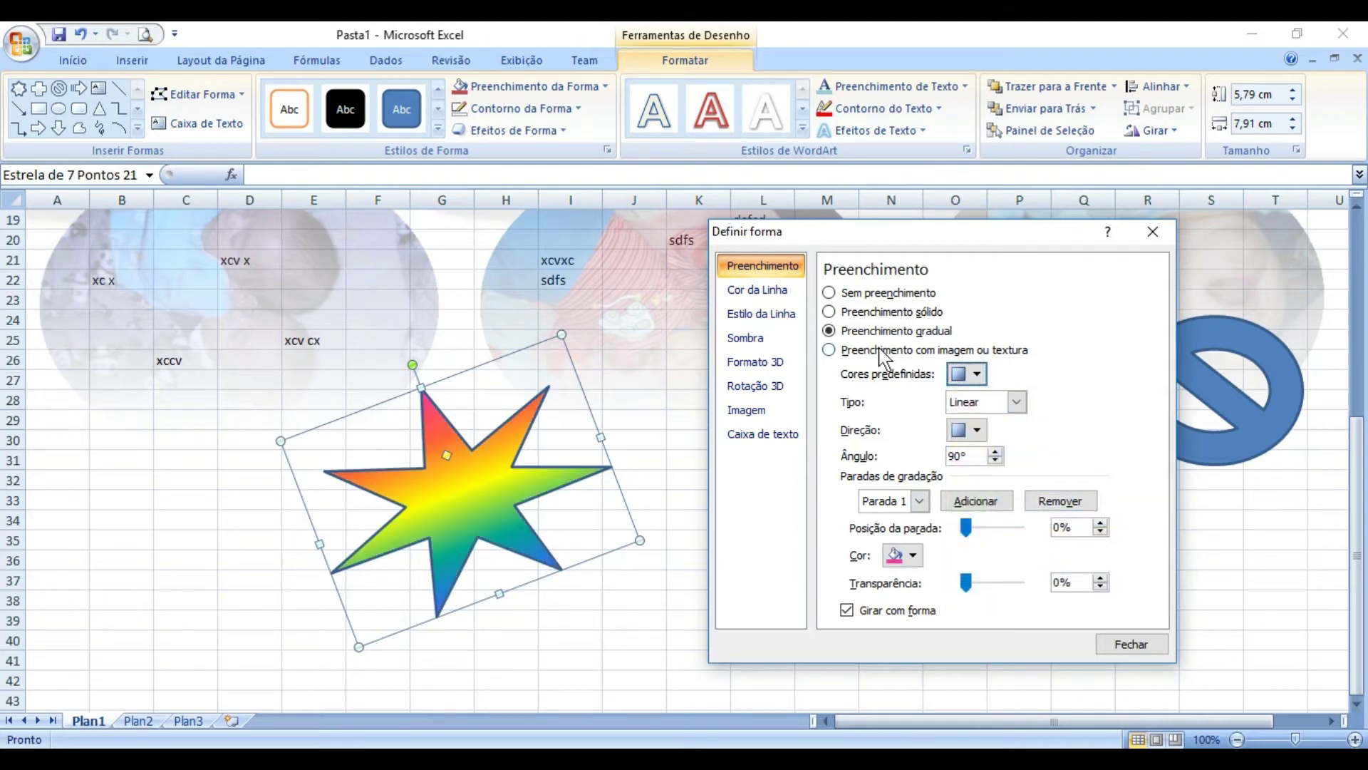
- Make the gradient Radial, radiating From Center, and close the dialog
{"action": "left_click", "coordinate": [1018, 402]}
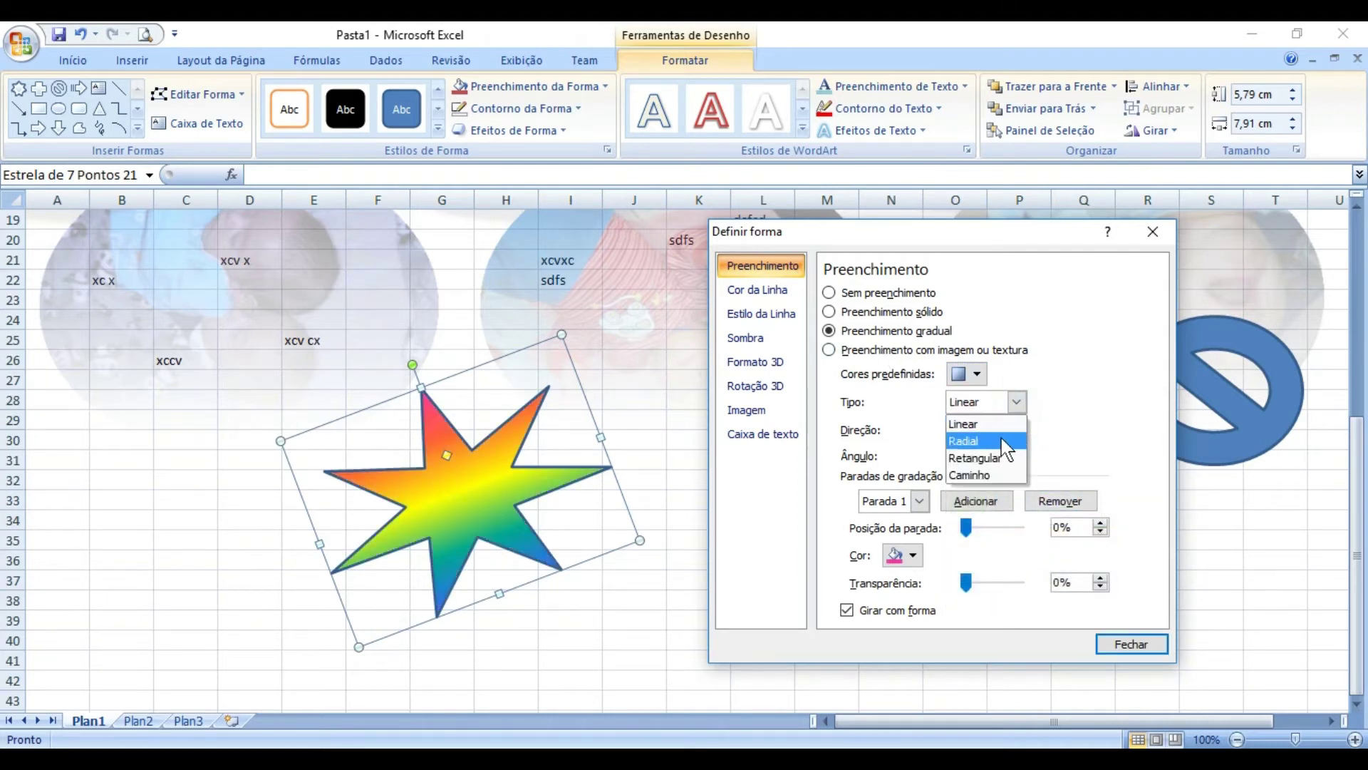
{"action": "left_click", "coordinate": [977, 441]}
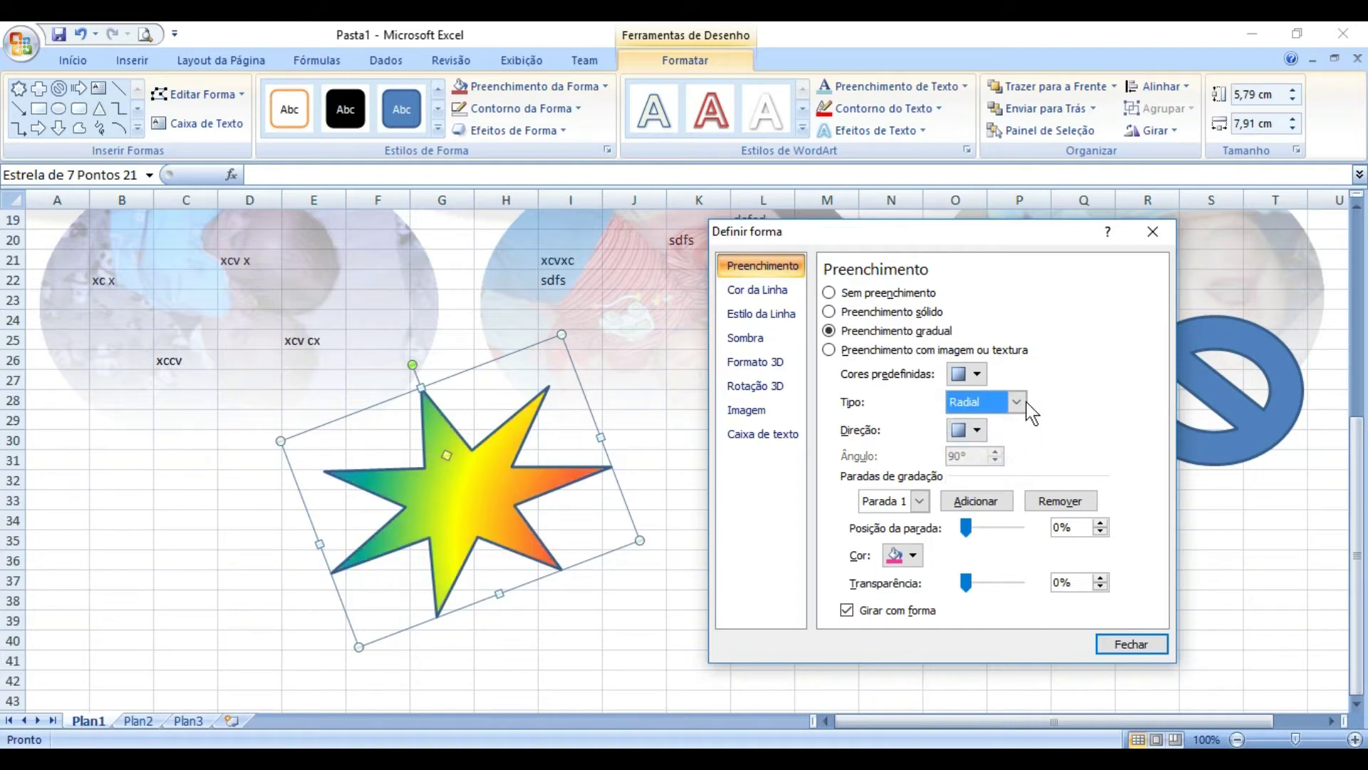
{"action": "left_click", "coordinate": [977, 430]}
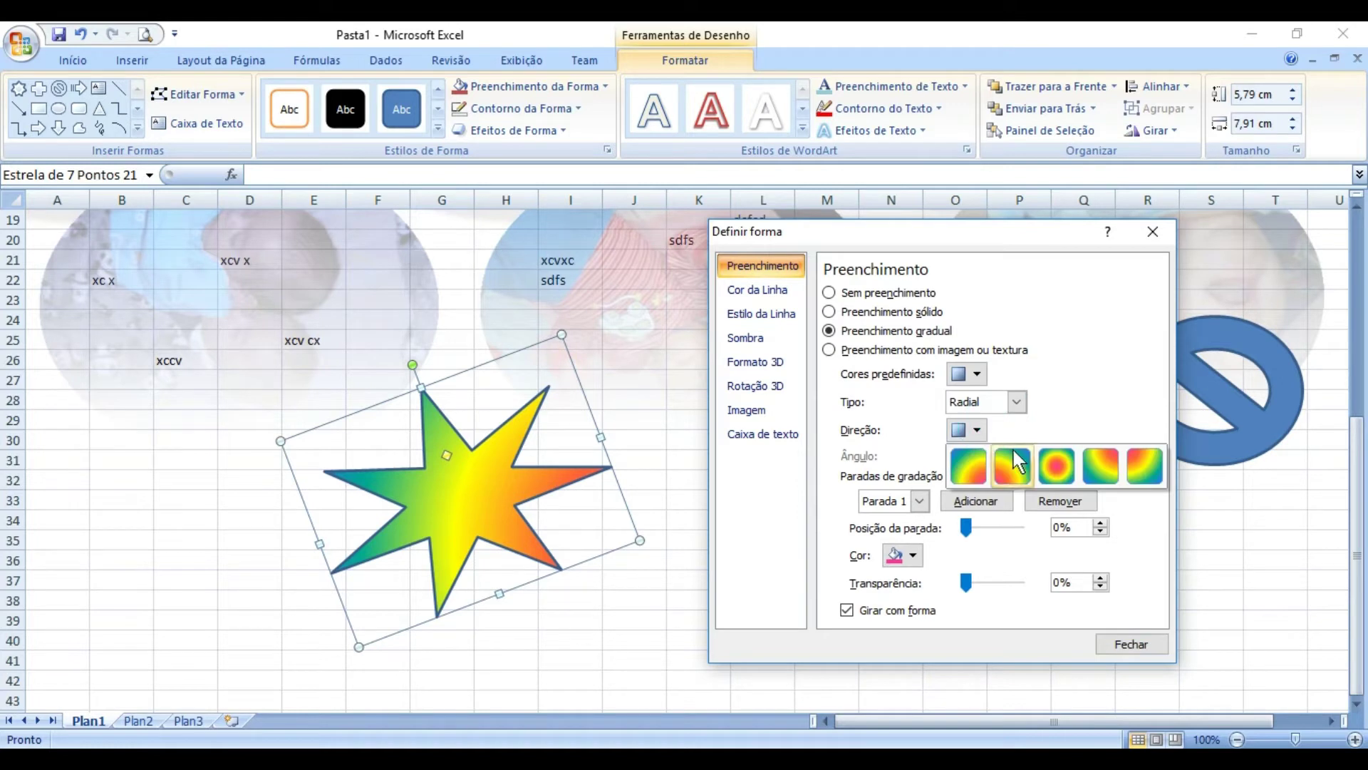
{"action": "left_click", "coordinate": [1053, 466]}
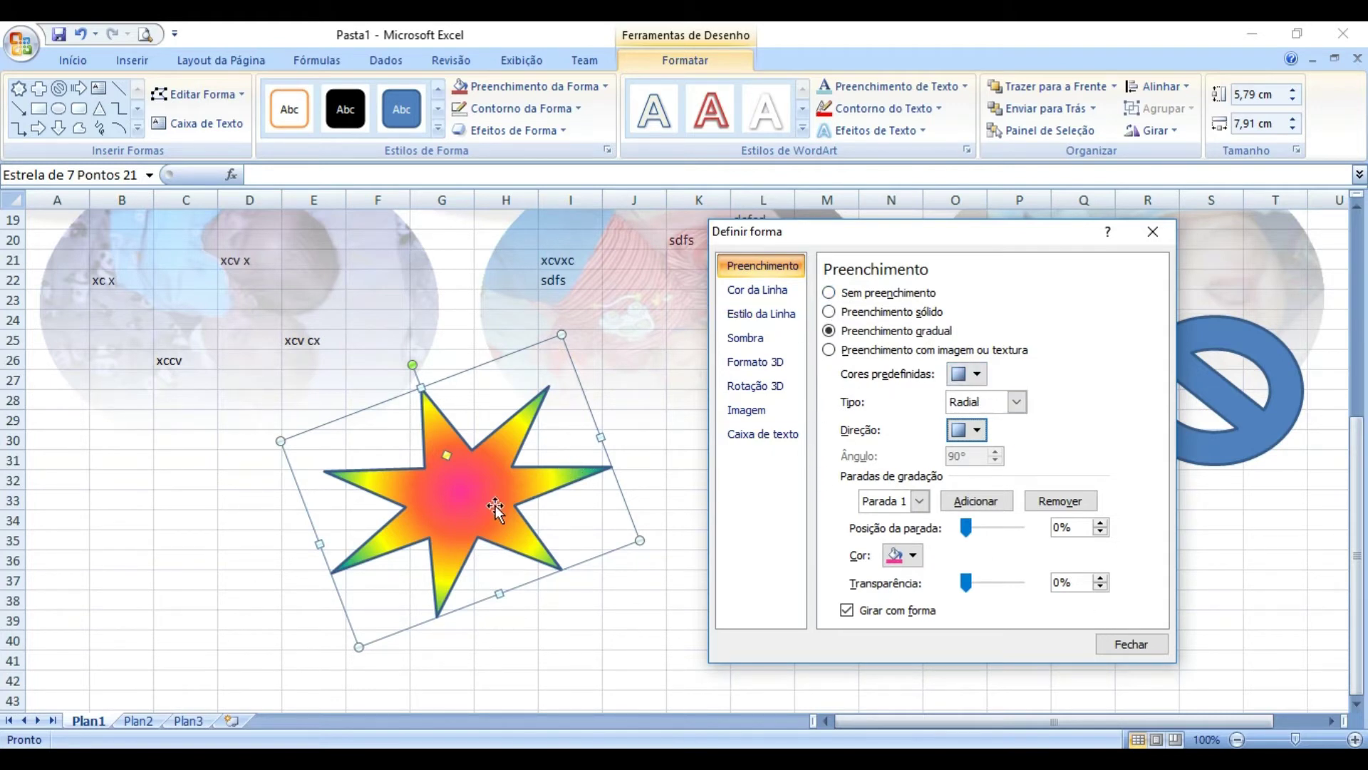
{"action": "left_click", "coordinate": [1138, 643]}
- Move the star right and give it a 6 pt outline
{"action": "left_click_drag", "start_coordinate": [517, 505], "coordinate": [649, 504]}
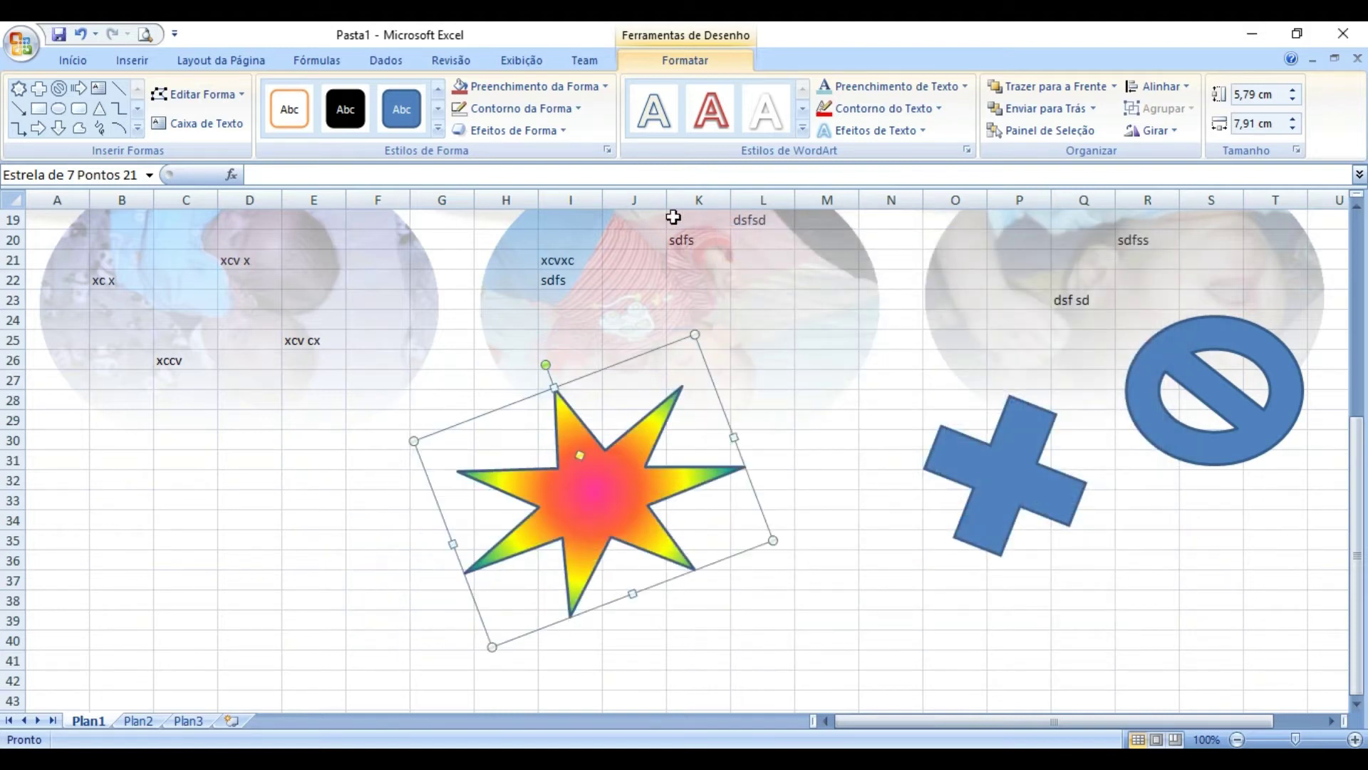
{"action": "left_click", "coordinate": [574, 109]}
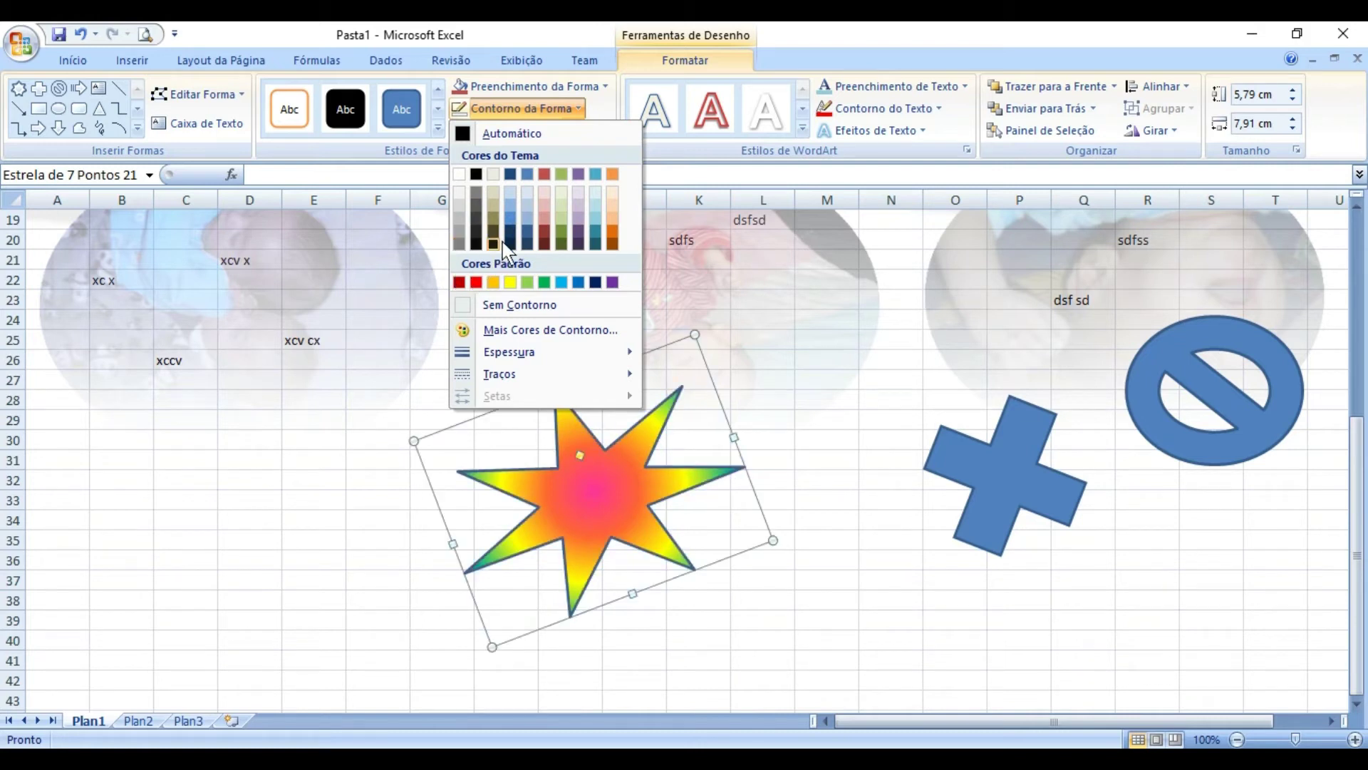
{"action": "mouse_move", "coordinate": [626, 352]}
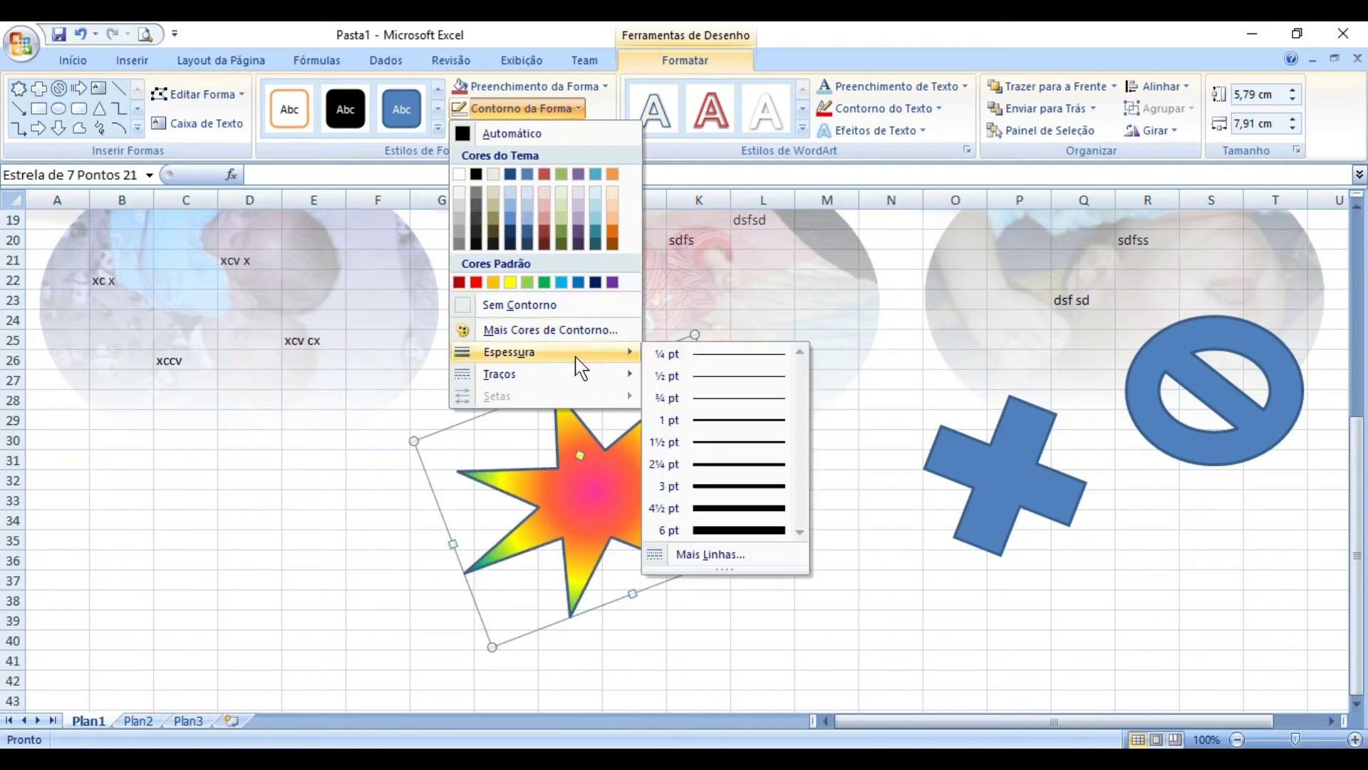
{"action": "left_click", "coordinate": [735, 531]}
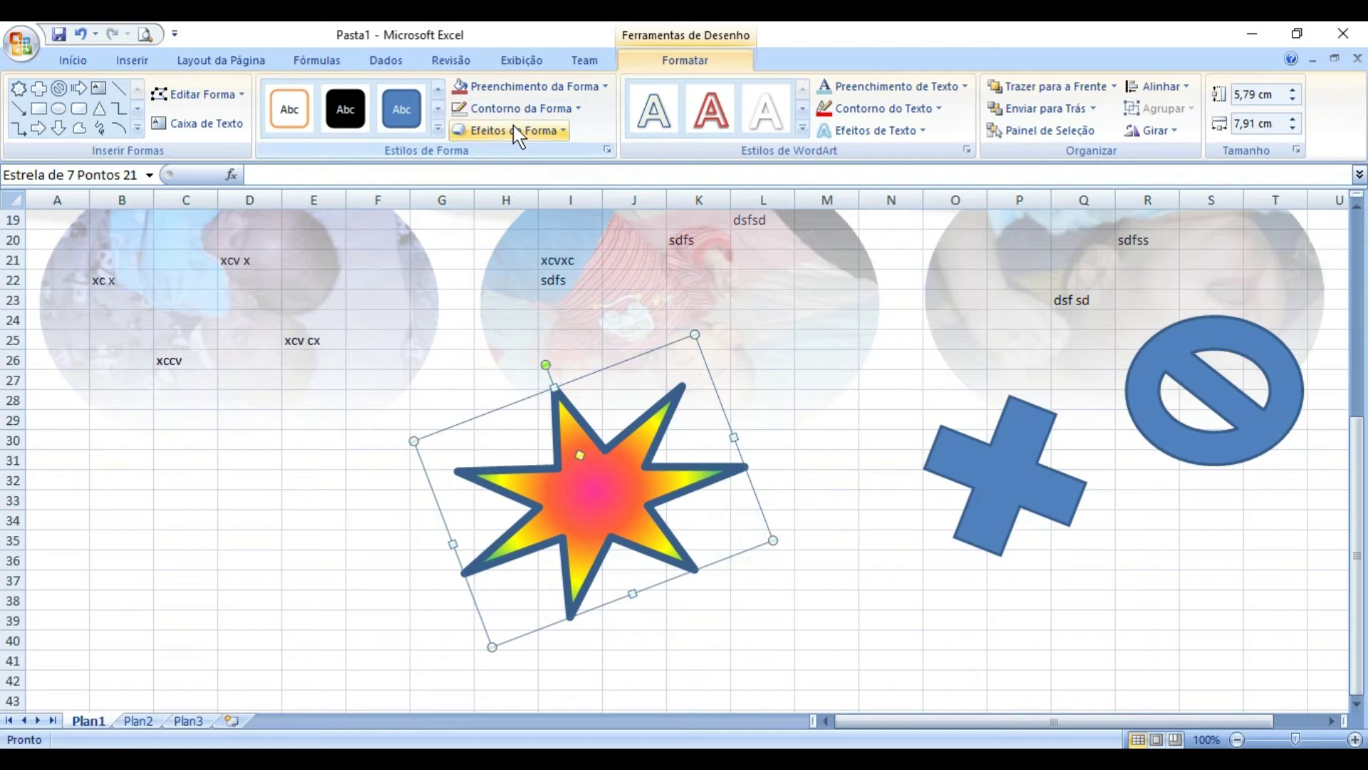
- Make the star's outline dashed and place it below the middle photo
{"action": "left_click", "coordinate": [528, 108]}
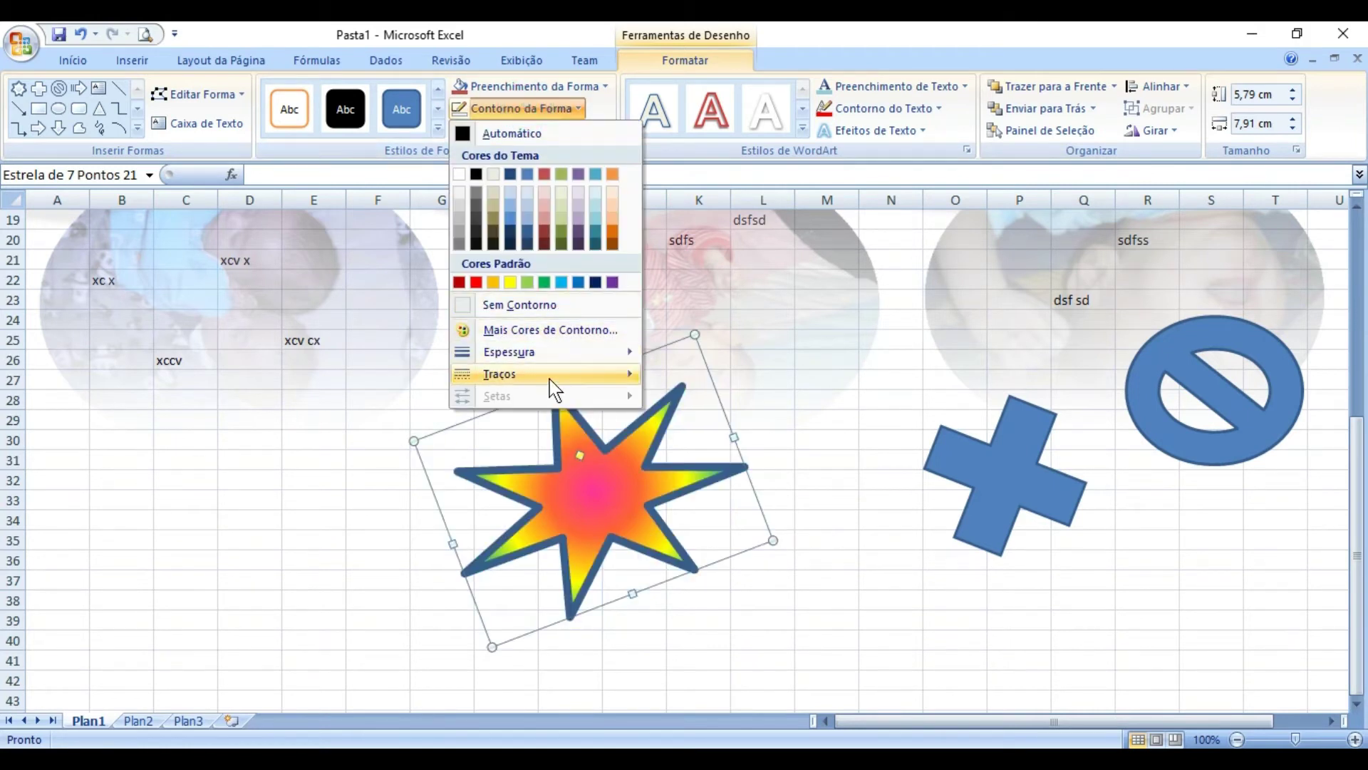
{"action": "mouse_move", "coordinate": [564, 377]}
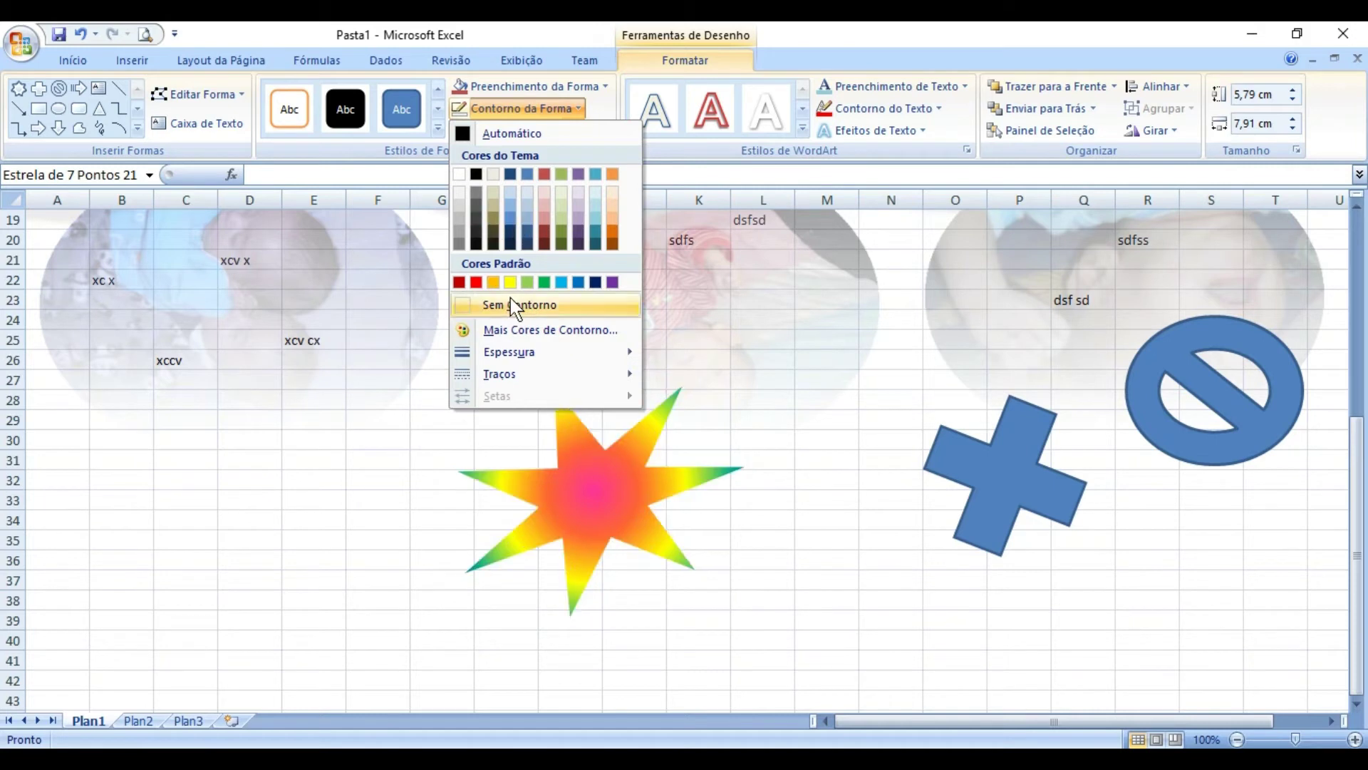
{"action": "mouse_move", "coordinate": [529, 356]}
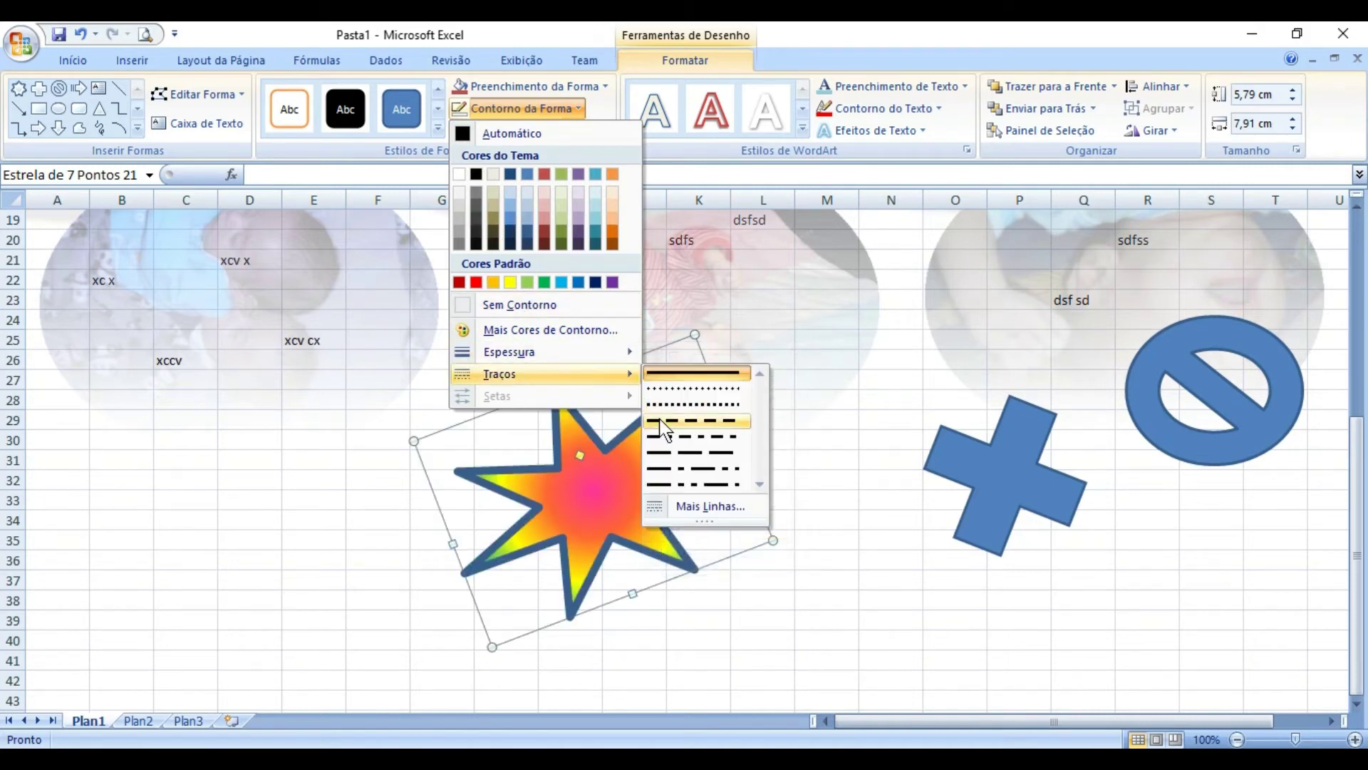
{"action": "left_click", "coordinate": [699, 385]}
{"action": "left_click_drag", "start_coordinate": [622, 484], "coordinate": [681, 505]}
{"action": "left_click", "coordinate": [861, 411]}
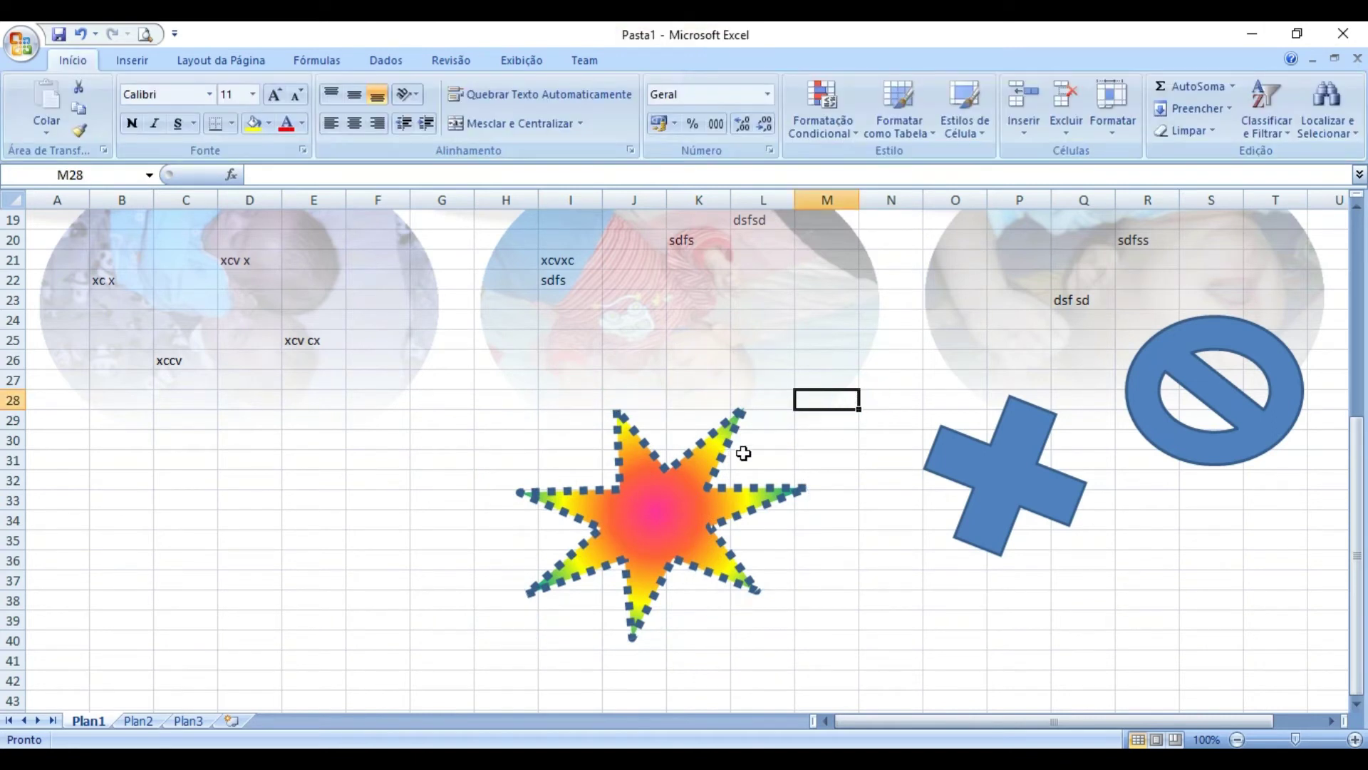
{"action": "left_click", "coordinate": [702, 481]}
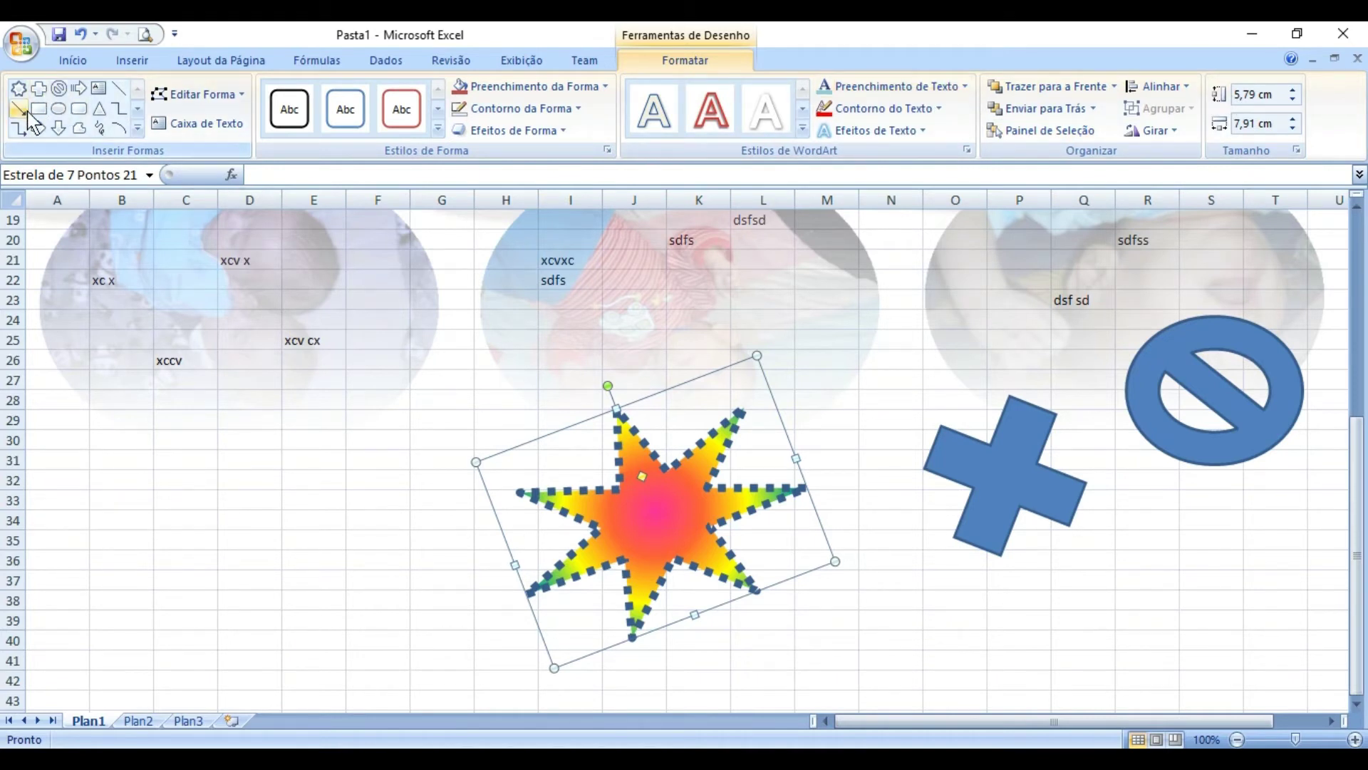
- Add a text box inside the star and move the star up and right
{"action": "left_click", "coordinate": [212, 122]}
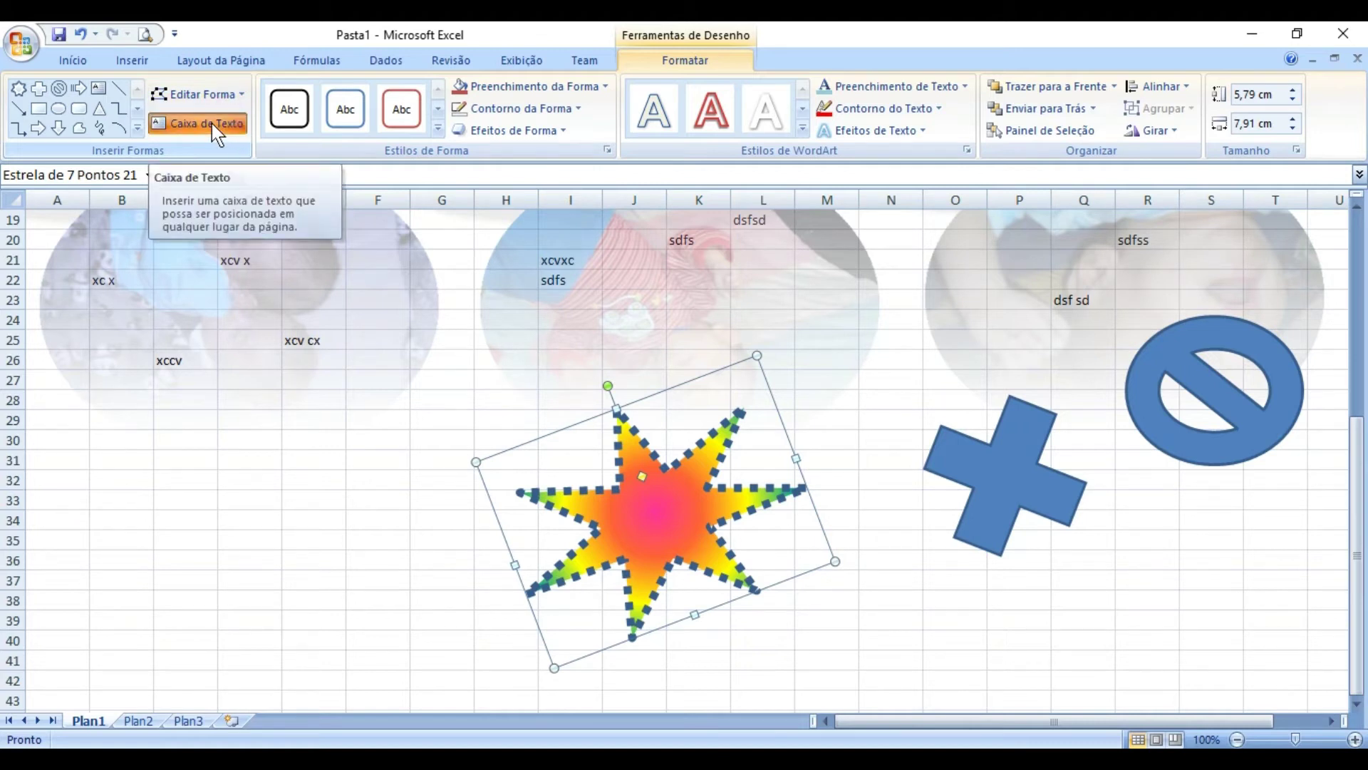
{"action": "left_click", "coordinate": [619, 513]}
{"action": "type", "text": "dftg bdfgdfgd"}
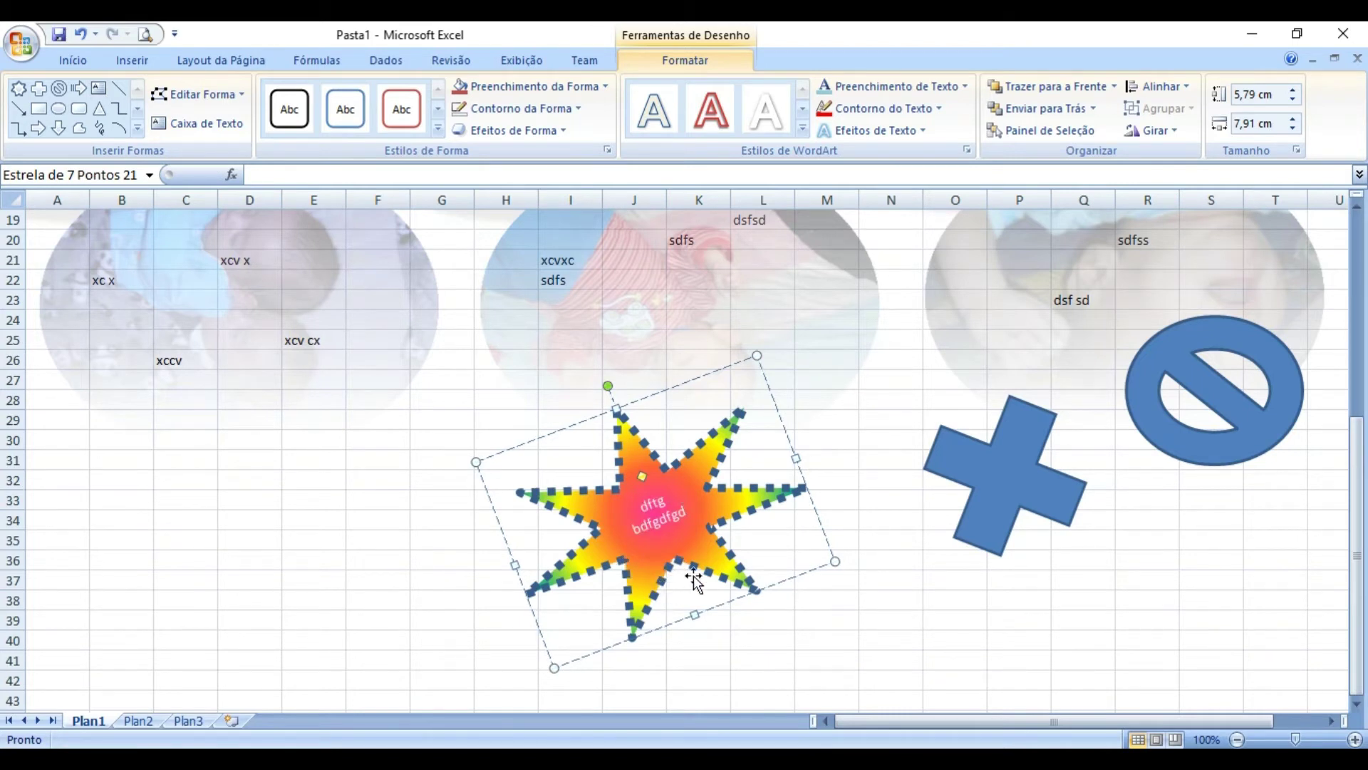
{"action": "left_click_drag", "start_coordinate": [694, 575], "coordinate": [777, 485]}
{"action": "left_click", "coordinate": [498, 436]}
{"action": "left_click", "coordinate": [716, 488]}
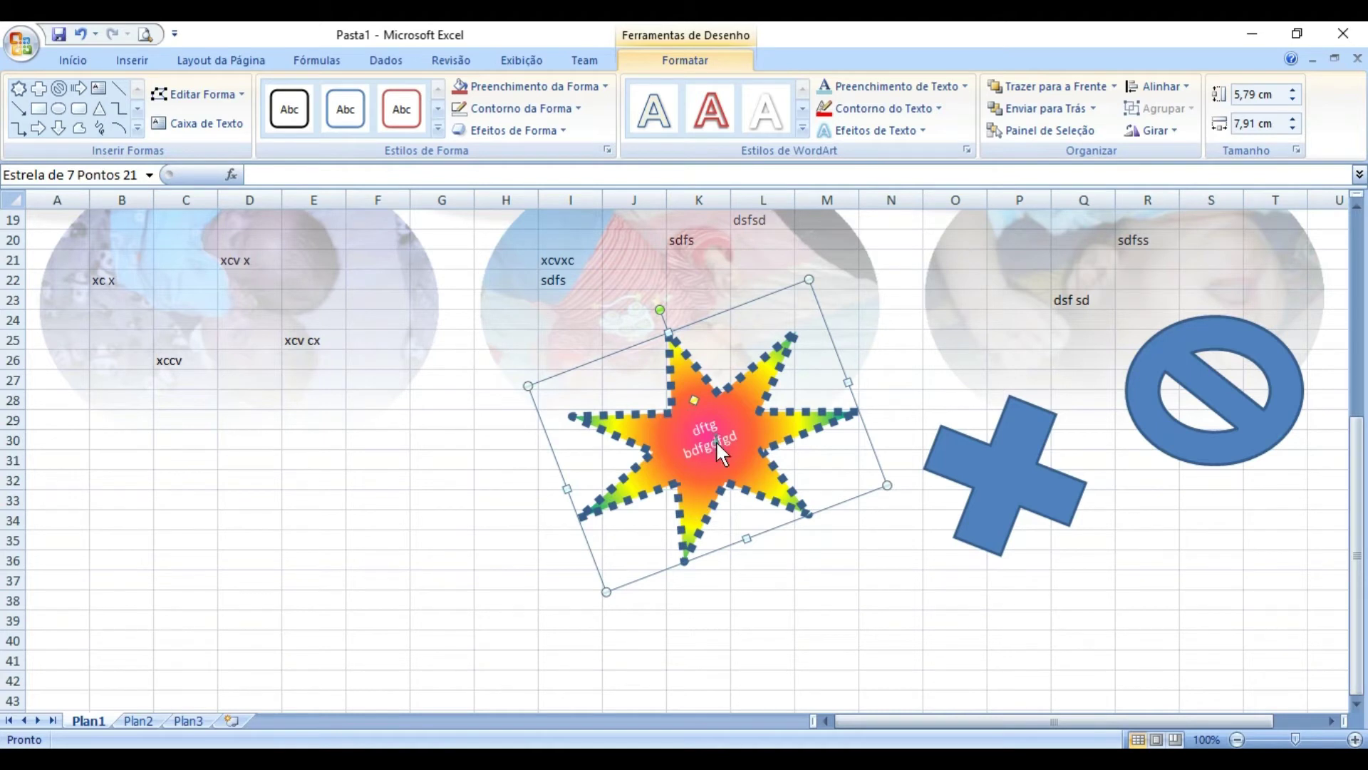
- Write 'Super' above 'Promoção' in the star and apply the red WordArt style
{"action": "left_click", "coordinate": [740, 446]}
{"action": "left_click_drag", "start_coordinate": [739, 436], "coordinate": [667, 435]}
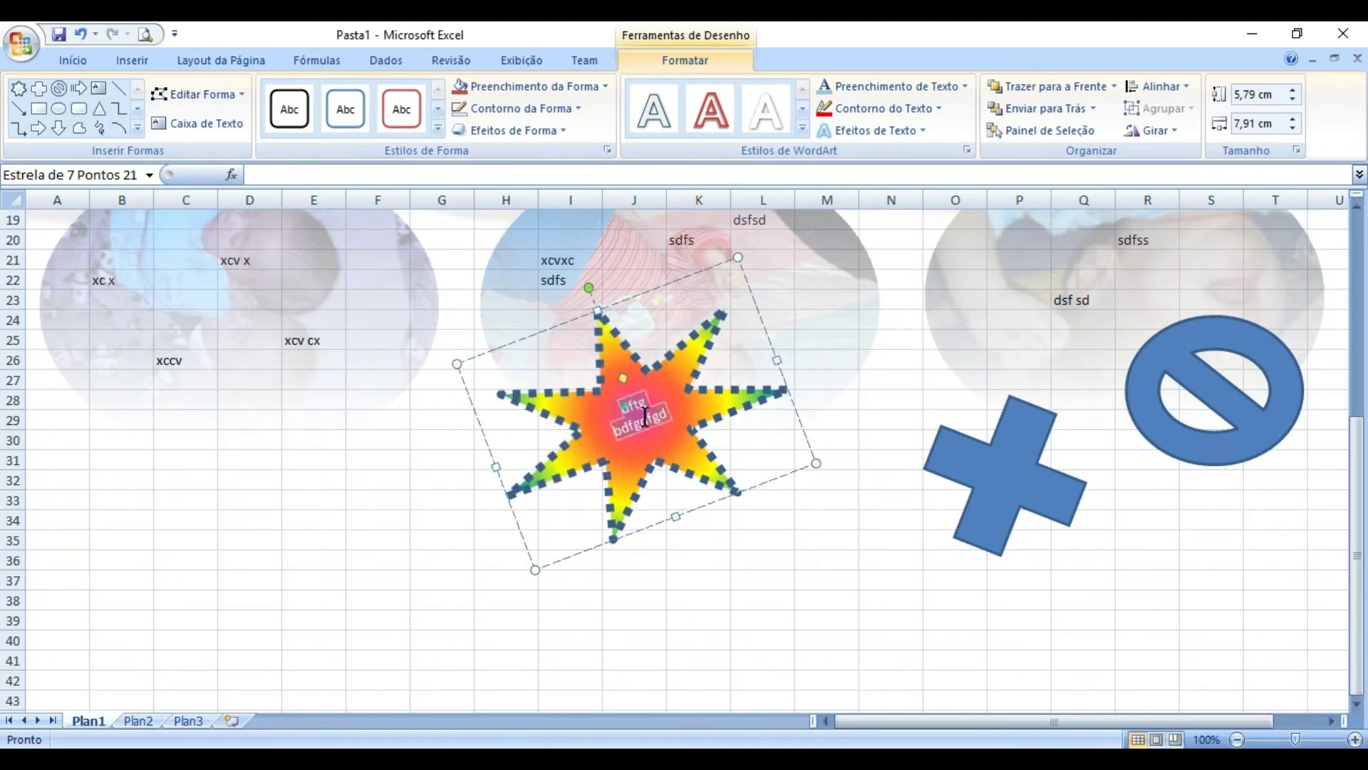
{"action": "type", "text": "R"}
{"action": "type", "text": "romoção"}
{"action": "type", "text": "Super"}
{"action": "key", "text": "Return"}
{"action": "left_click", "coordinate": [707, 129]}
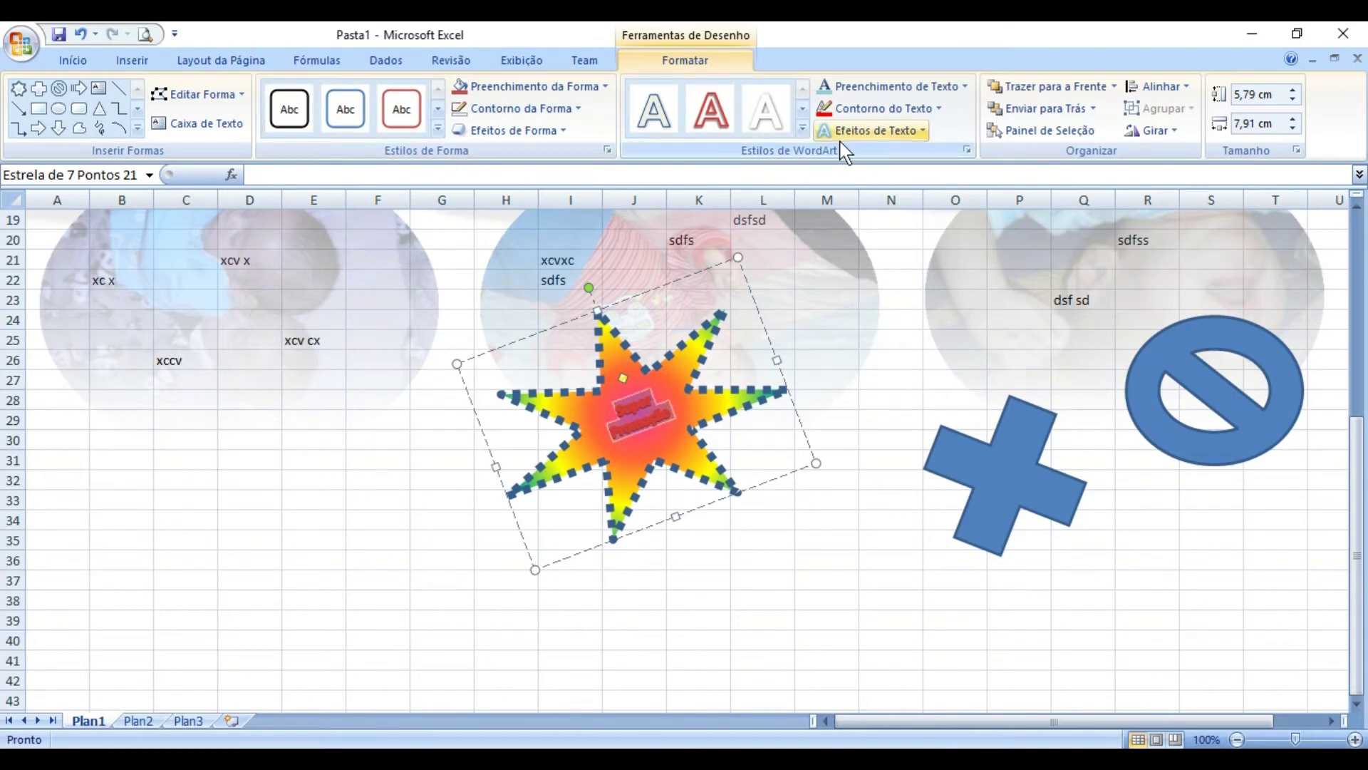
- Apply a bevel text effect to the 'Super Promoção' text
{"action": "left_click", "coordinate": [875, 135]}
{"action": "mouse_move", "coordinate": [880, 264]}
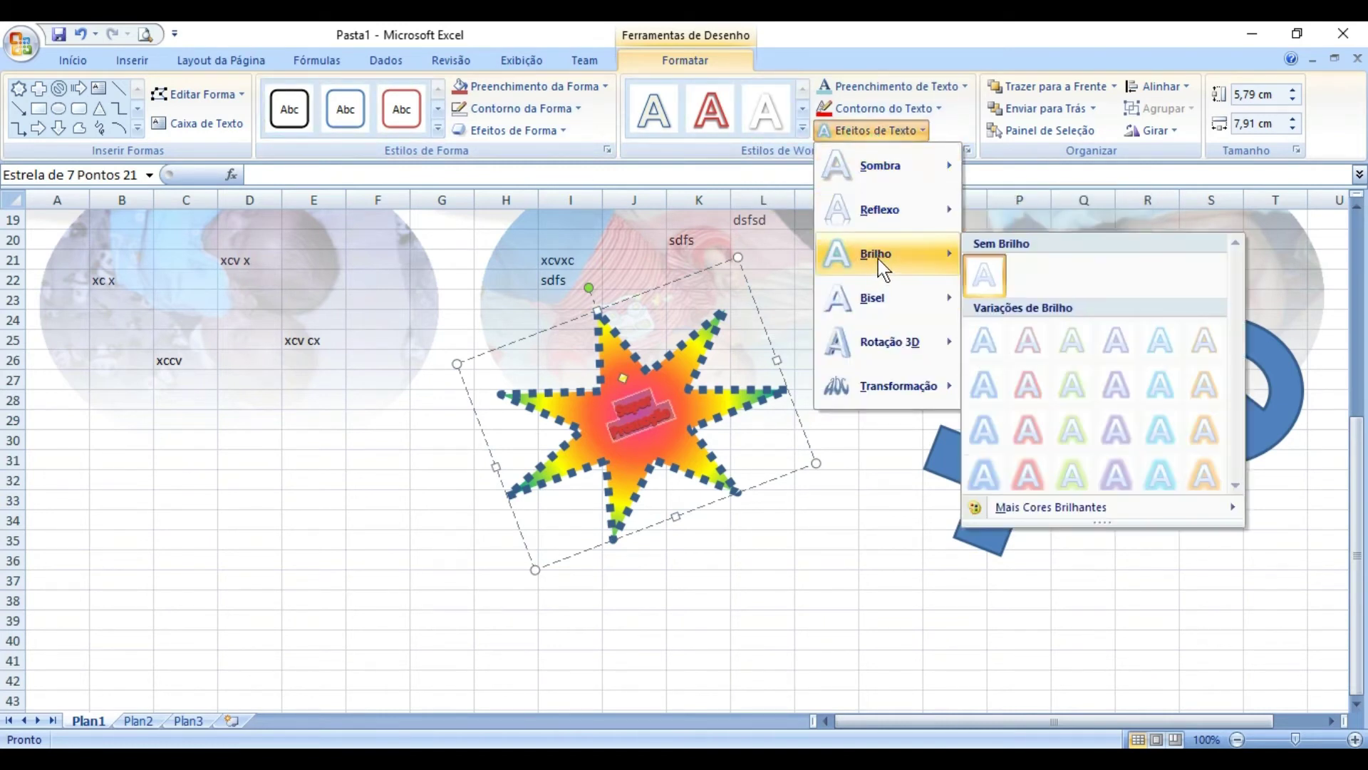
{"action": "mouse_move", "coordinate": [899, 302]}
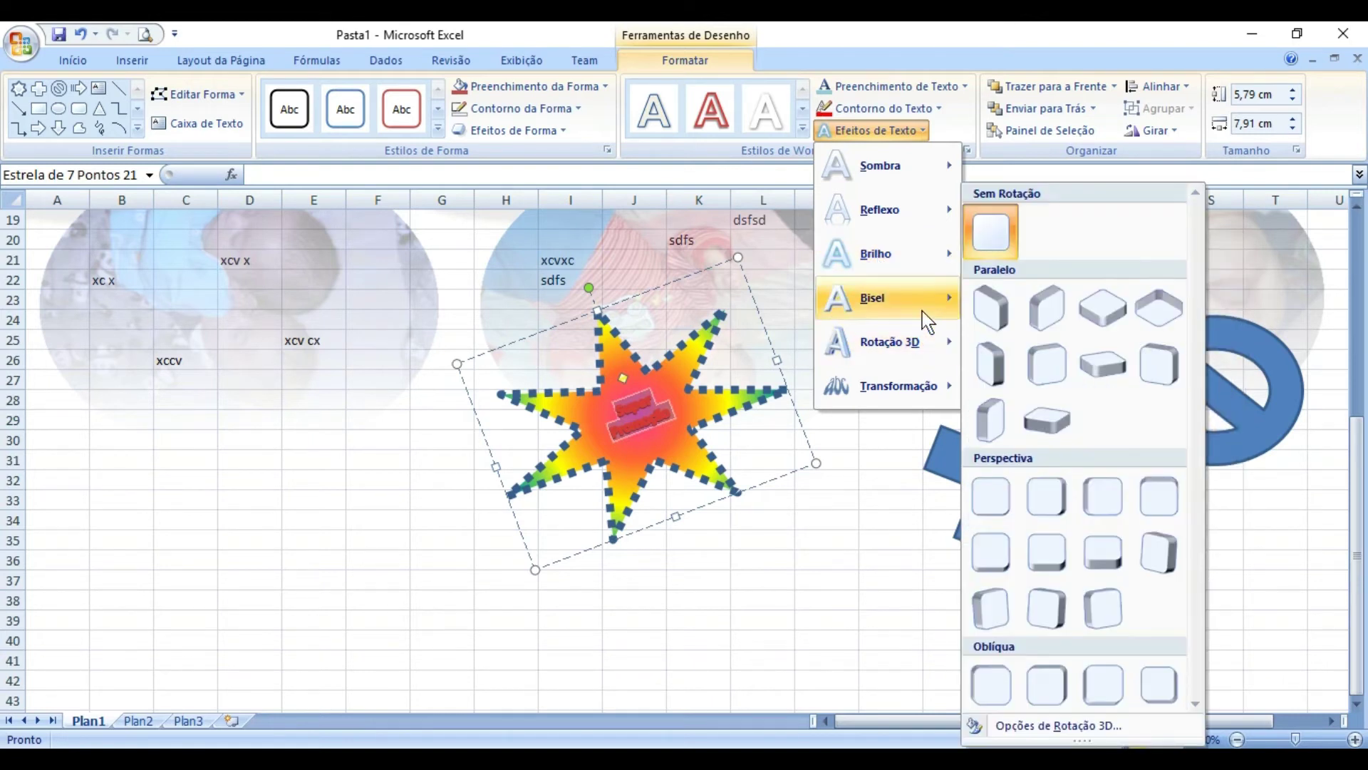
{"action": "mouse_move", "coordinate": [930, 339]}
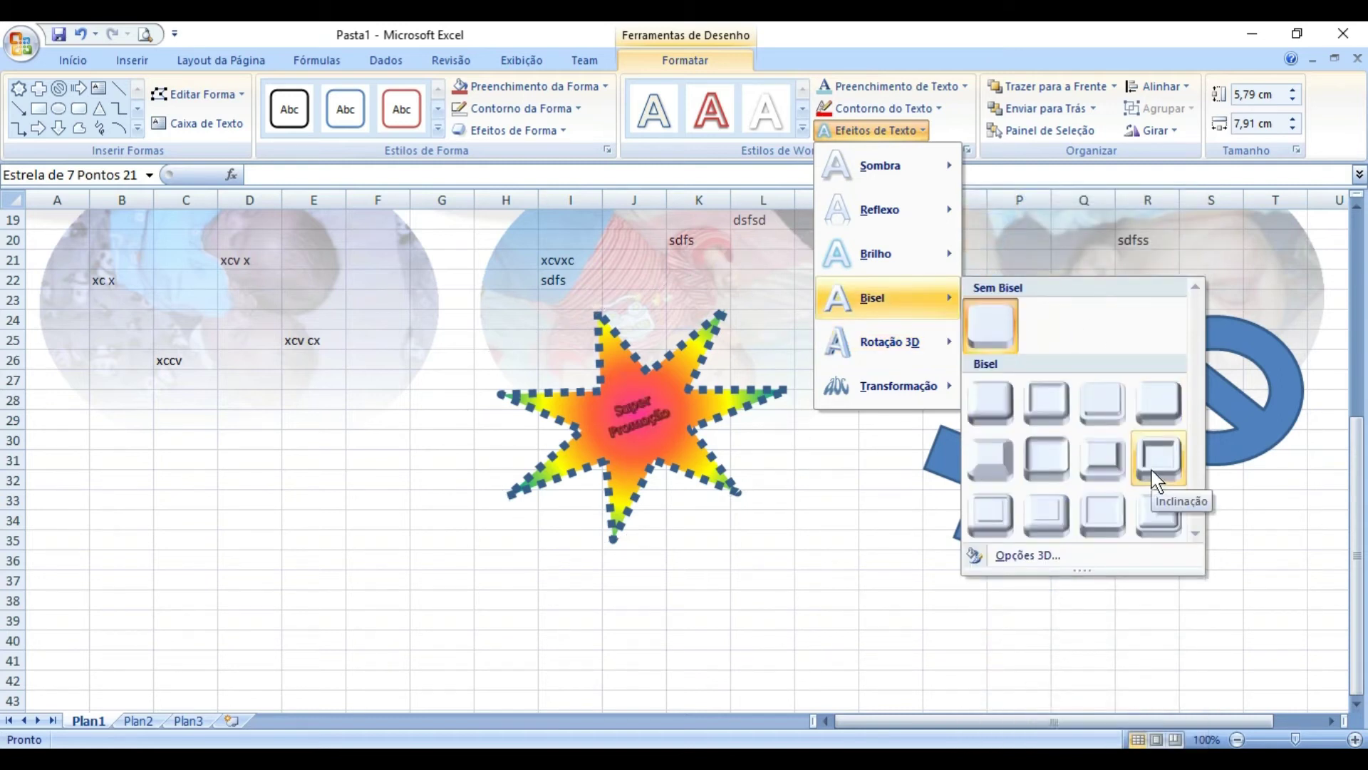
{"action": "left_click", "coordinate": [1145, 460]}
- Enlarge the star to 7,18 × 11,88 cm and select its text
{"action": "left_click_drag", "start_coordinate": [536, 571], "coordinate": [414, 671]}
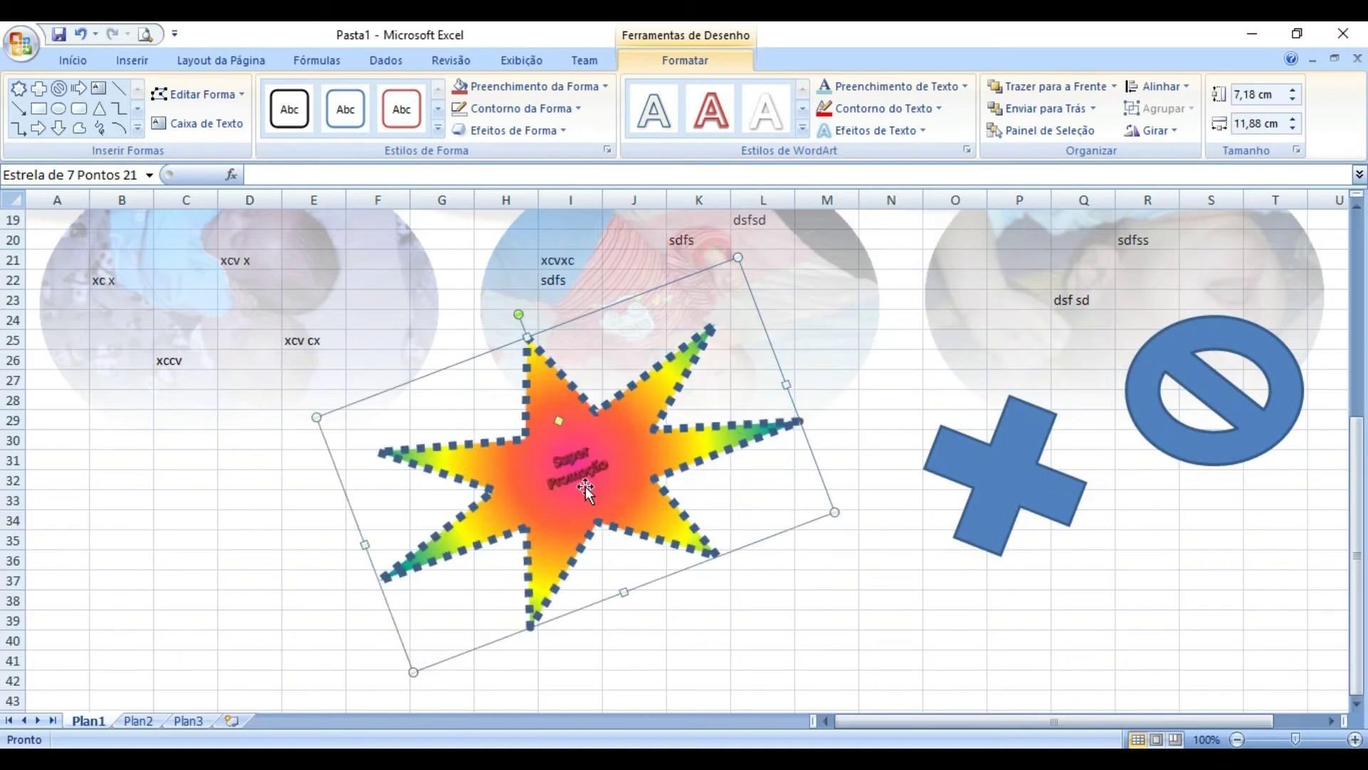
{"action": "triple_click", "coordinate": [601, 453]}
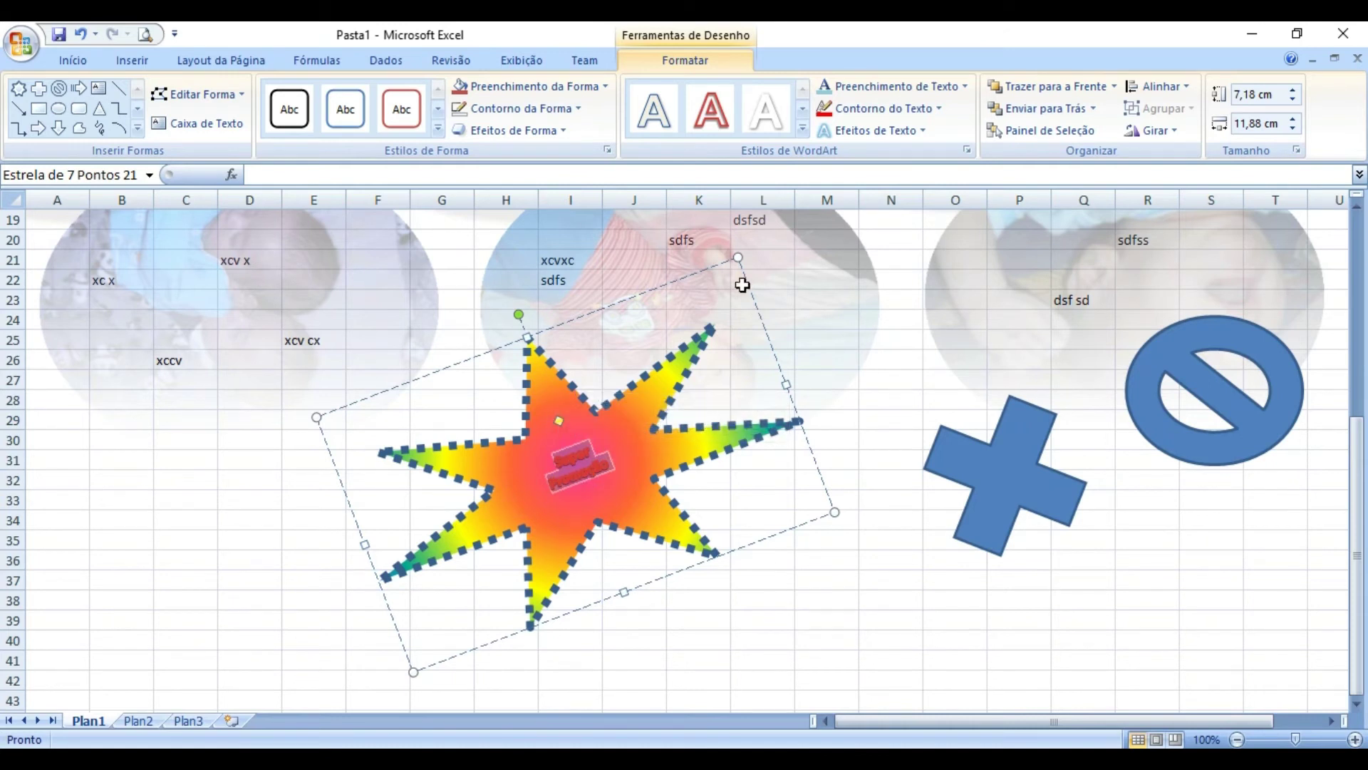
{"action": "left_click", "coordinate": [75, 64]}
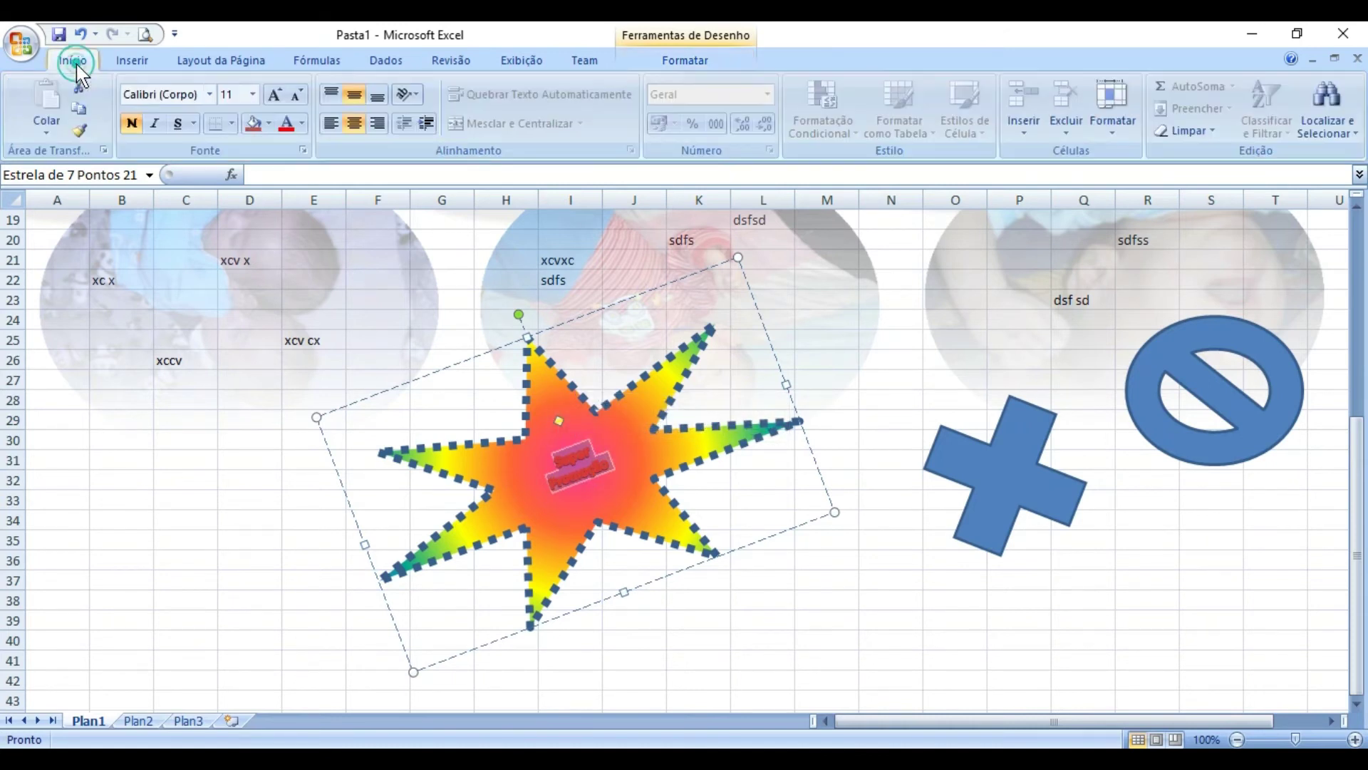
- Set the star's text to 20 pt and enlarge the star from its lower-left corner
{"action": "double_click", "coordinate": [274, 95]}
{"action": "double_click", "coordinate": [275, 96]}
{"action": "left_click", "coordinate": [275, 96]}
{"action": "double_click", "coordinate": [276, 96]}
{"action": "double_click", "coordinate": [277, 95]}
{"action": "left_click", "coordinate": [275, 95]}
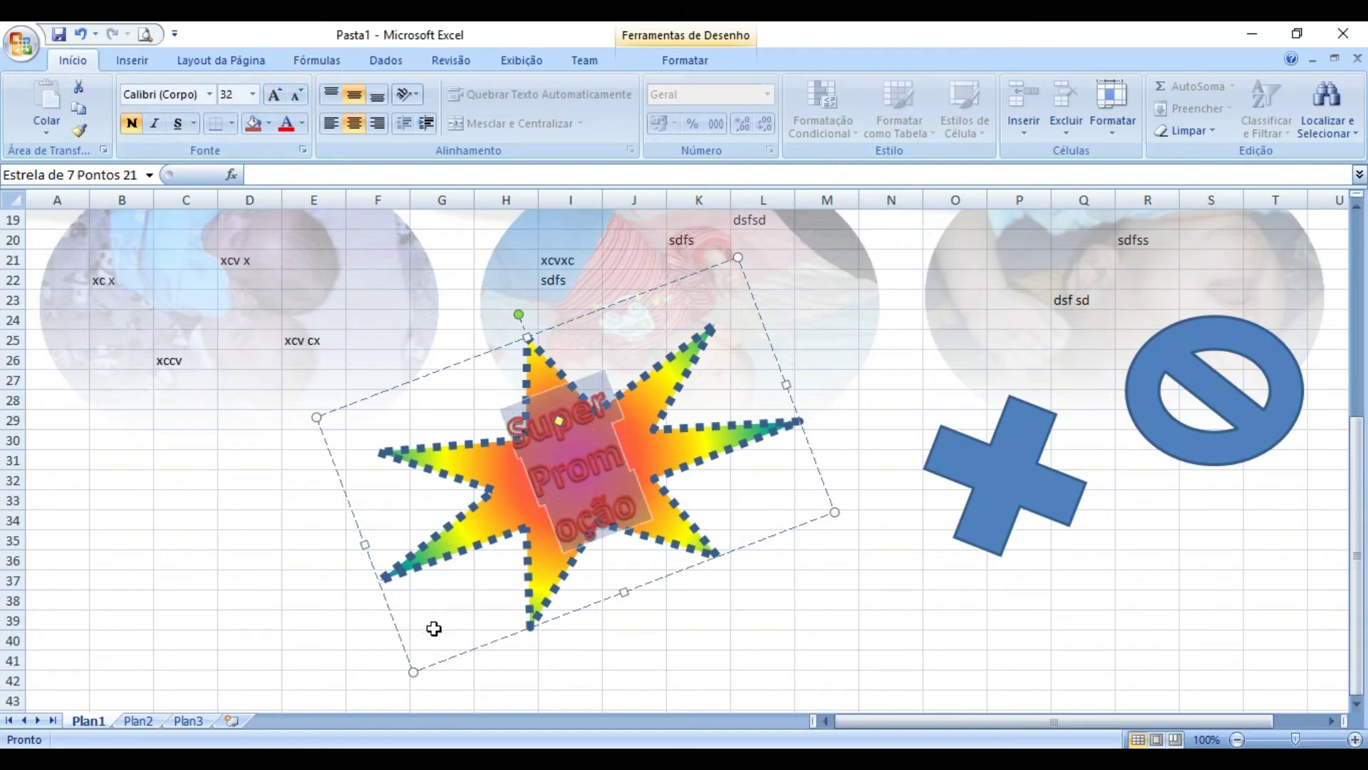
{"action": "left_click_drag", "start_coordinate": [412, 671], "coordinate": [354, 698]}
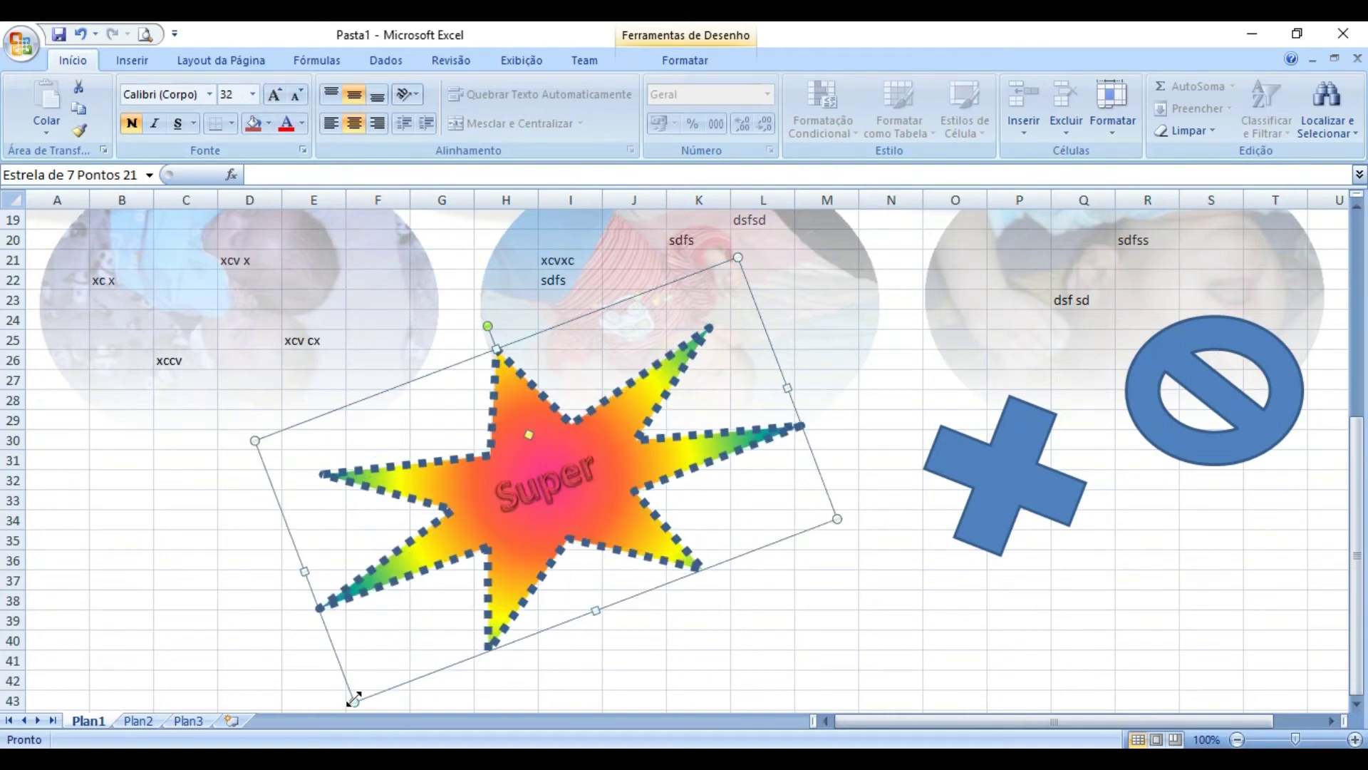
{"action": "left_click", "coordinate": [299, 104]}
{"action": "left_click", "coordinate": [299, 104]}
{"action": "left_click", "coordinate": [300, 104]}
{"action": "left_click", "coordinate": [300, 104]}
{"action": "left_click", "coordinate": [299, 104]}
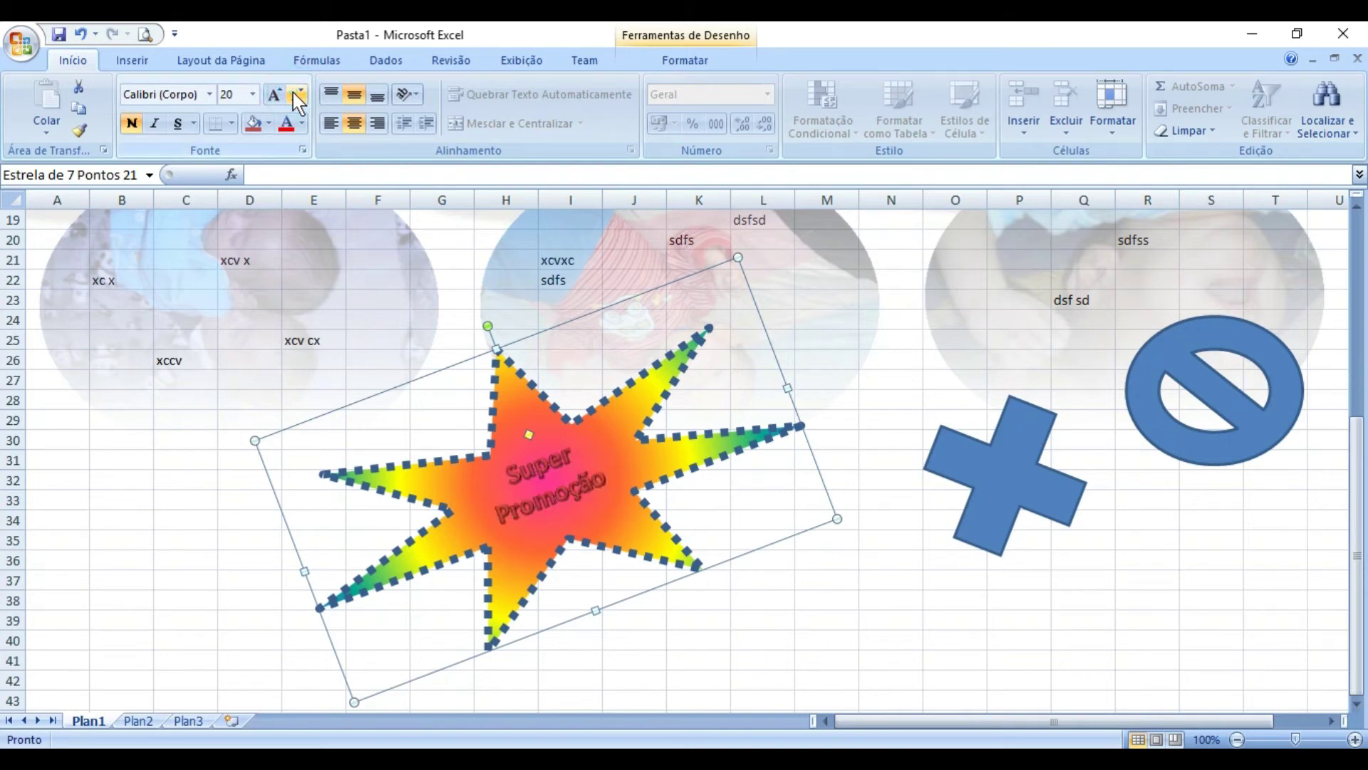
- Move the star down-right to around columns G–N, rows 29–43
{"action": "left_click_drag", "start_coordinate": [627, 442], "coordinate": [704, 417]}
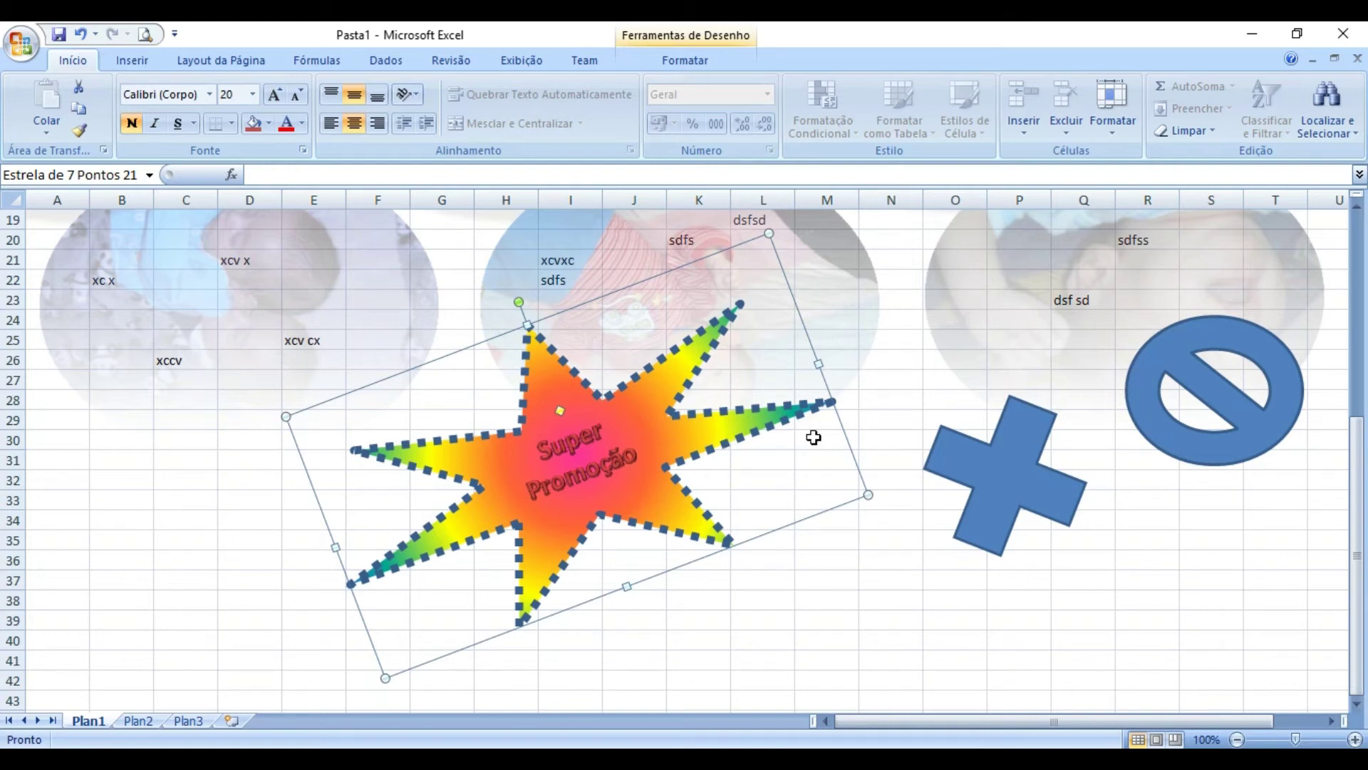
{"action": "left_click", "coordinate": [844, 421]}
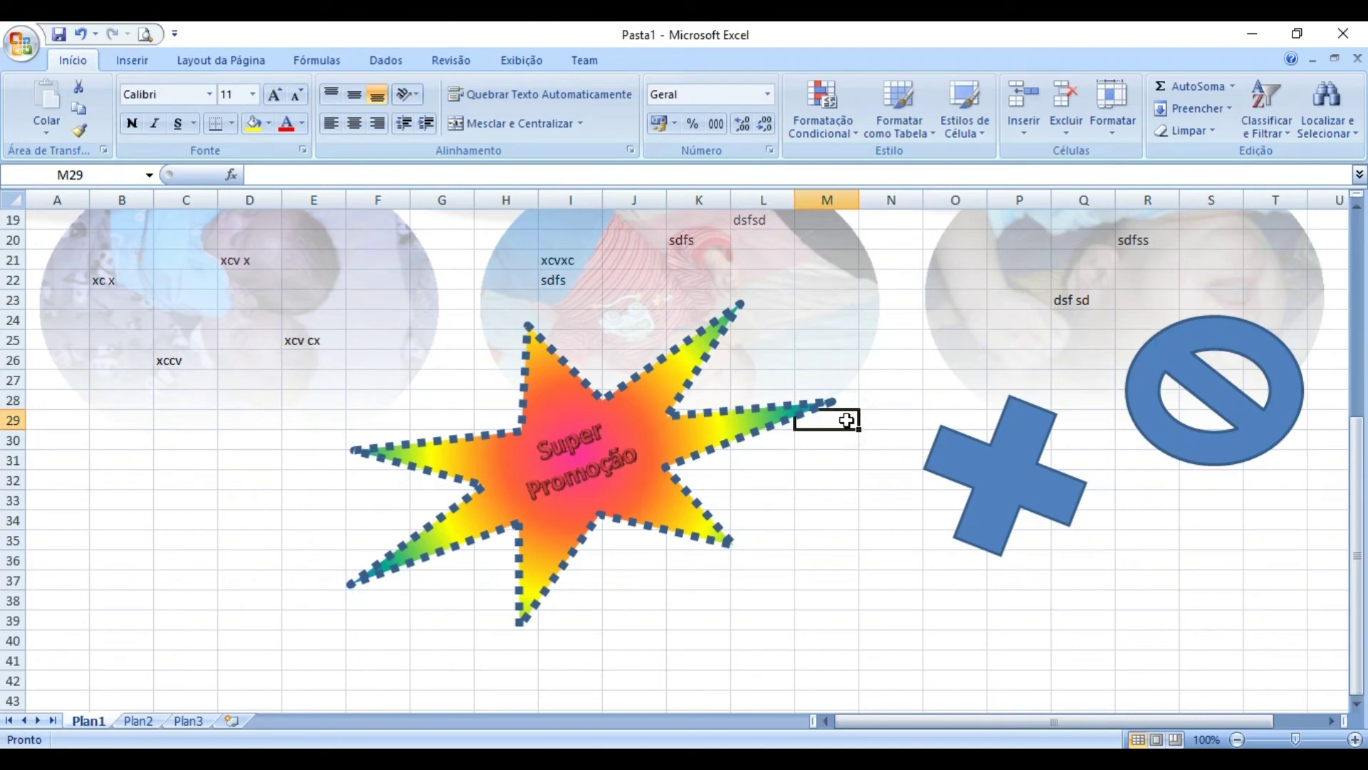
{"action": "left_click", "coordinate": [800, 421]}
{"action": "left_click_drag", "start_coordinate": [745, 339], "coordinate": [823, 448]}
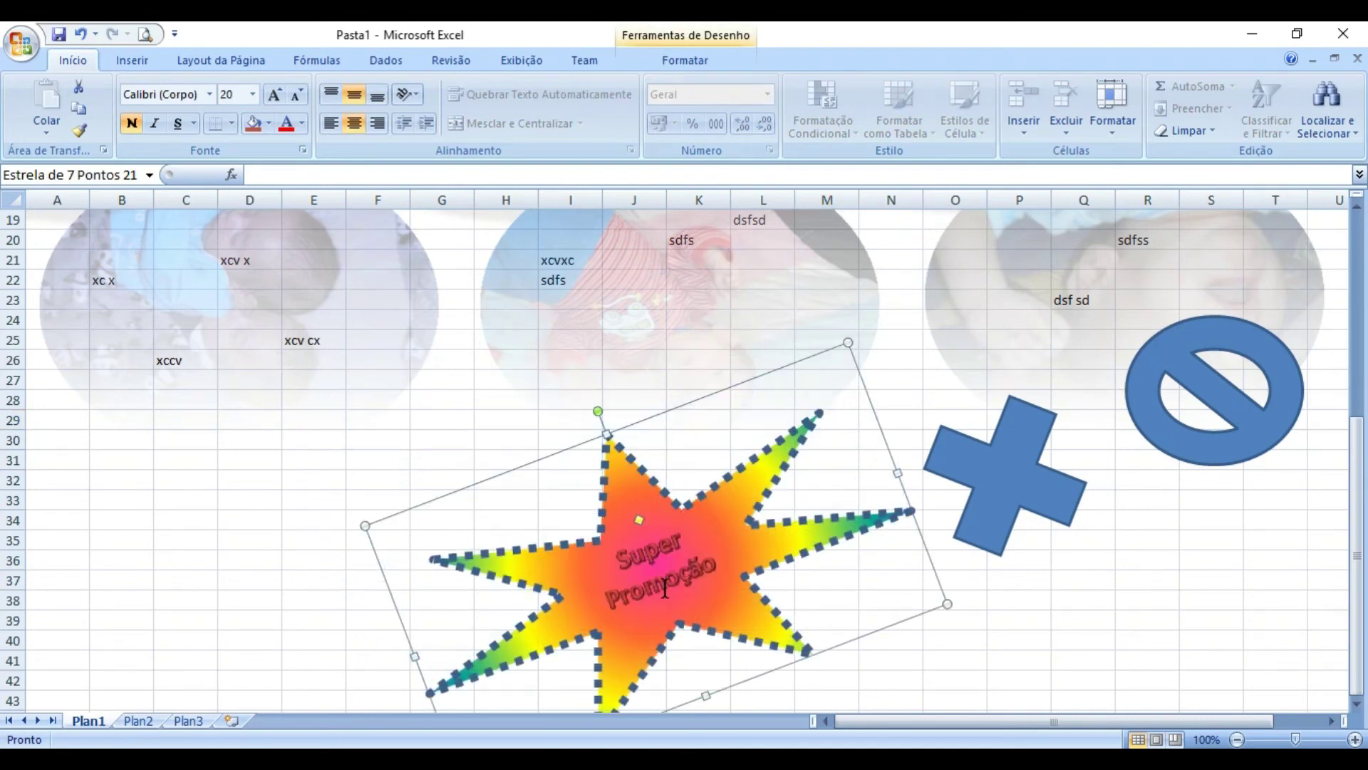
{"action": "double_click", "coordinate": [762, 492]}
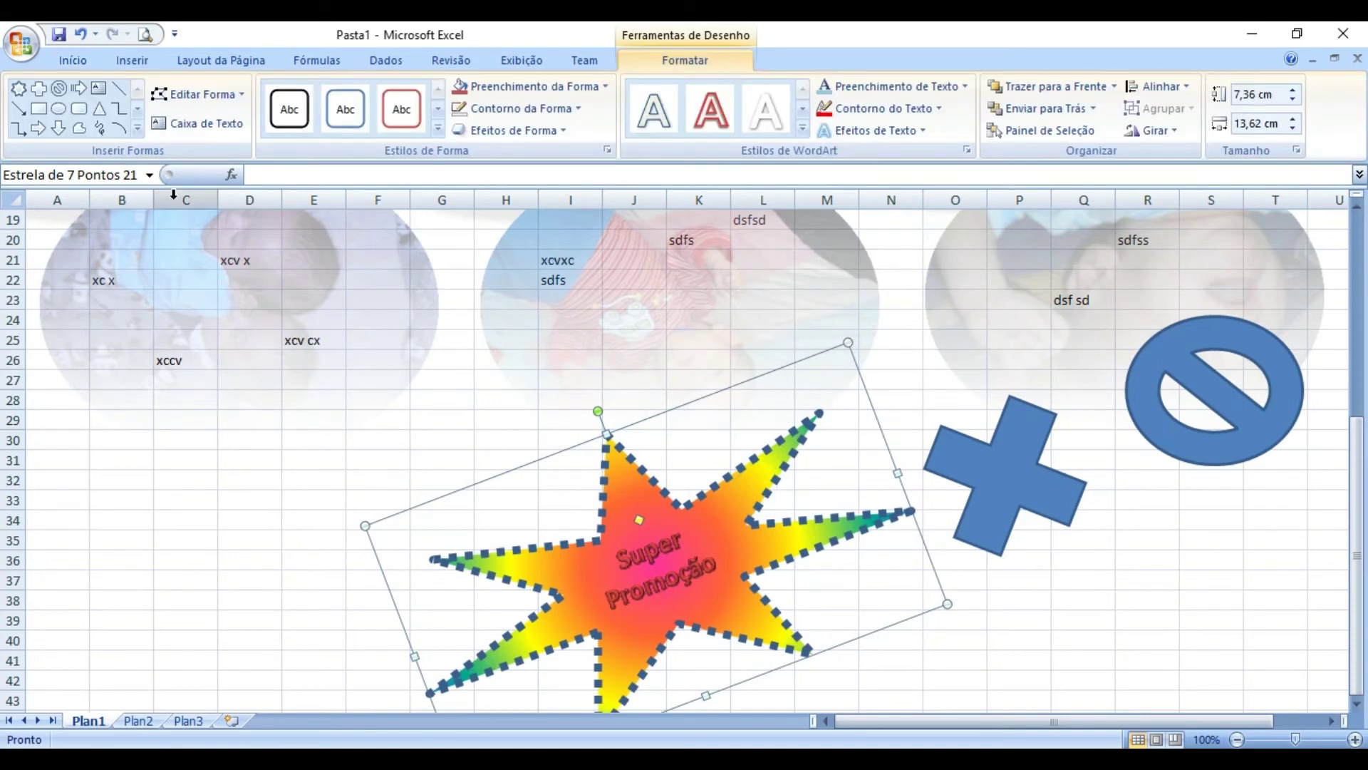
{"action": "left_click", "coordinate": [963, 467]}
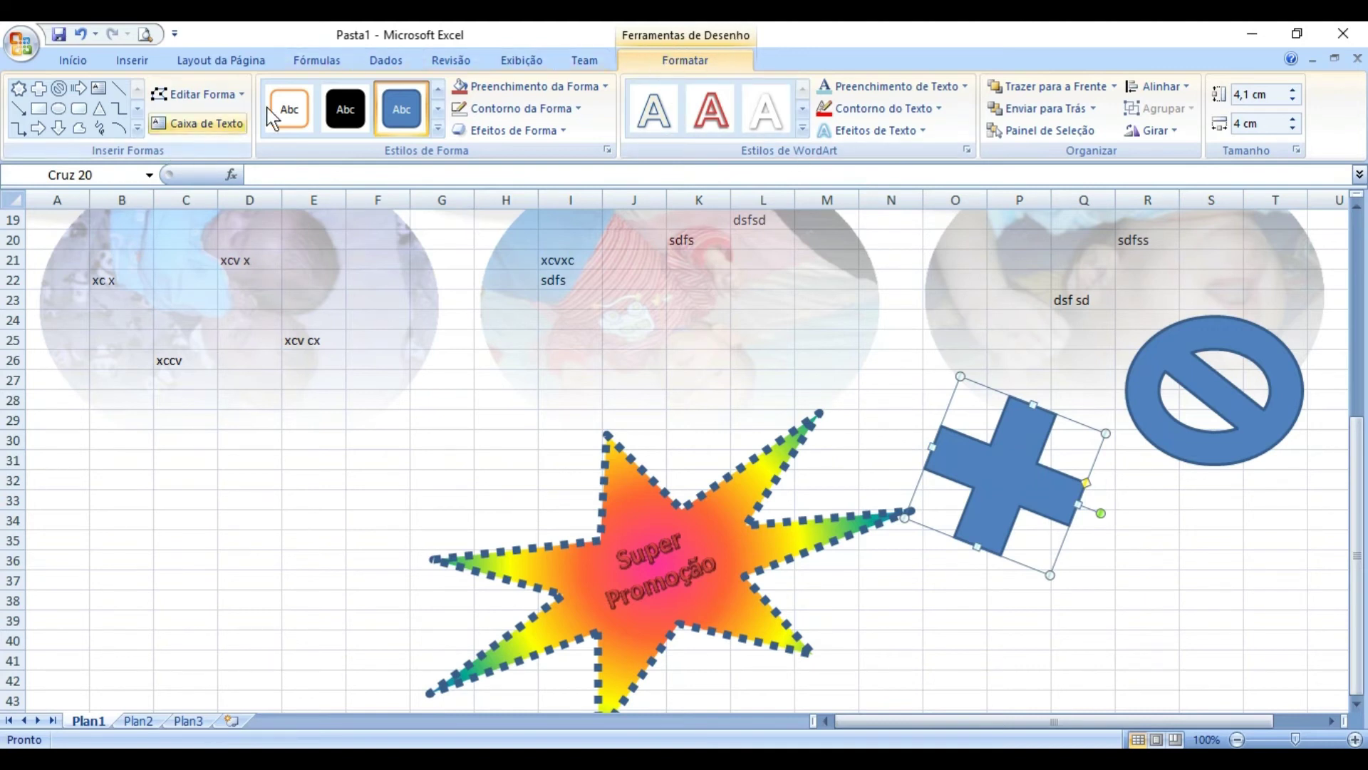
- Change the cross into a Cloud Callout, then move and rotate it
{"action": "left_click", "coordinate": [218, 95]}
{"action": "mouse_move", "coordinate": [238, 128]}
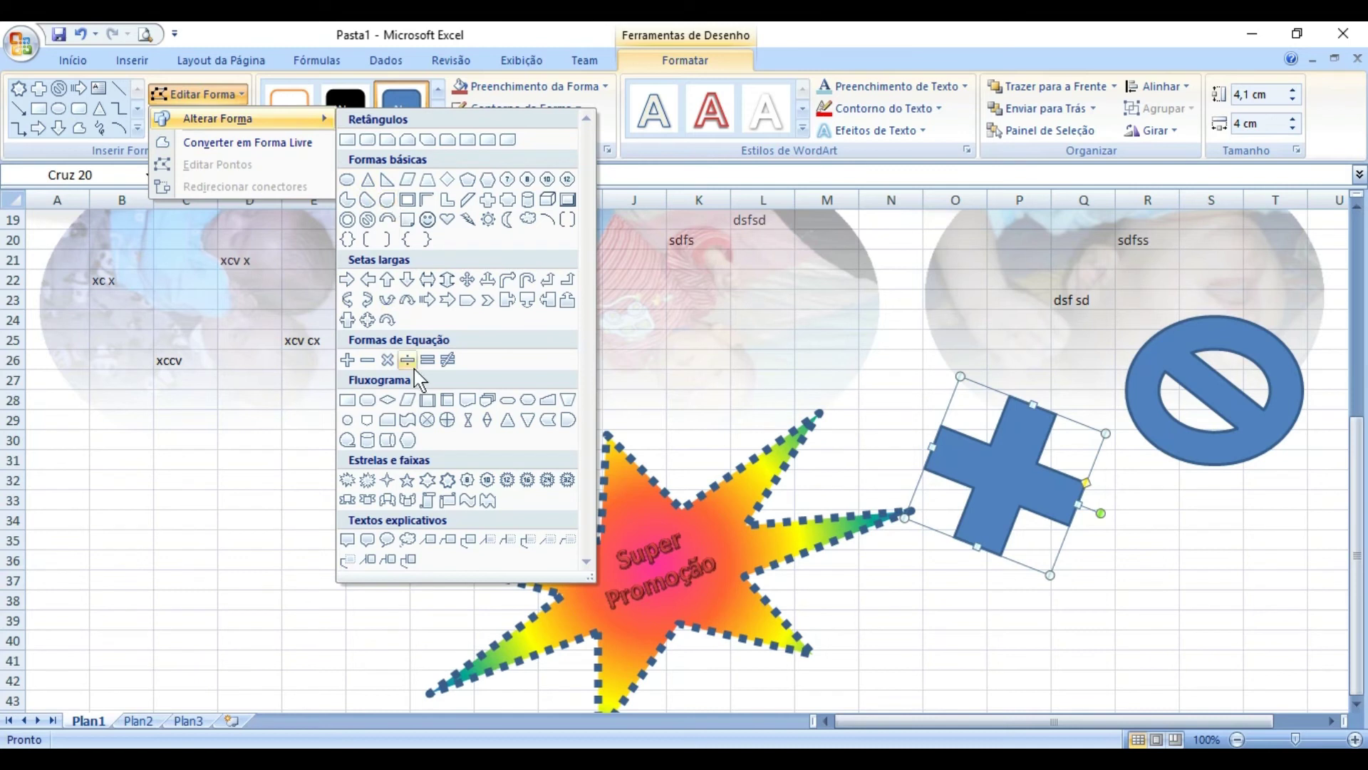
{"action": "left_click", "coordinate": [407, 547]}
{"action": "left_click_drag", "start_coordinate": [1026, 498], "coordinate": [1078, 610]}
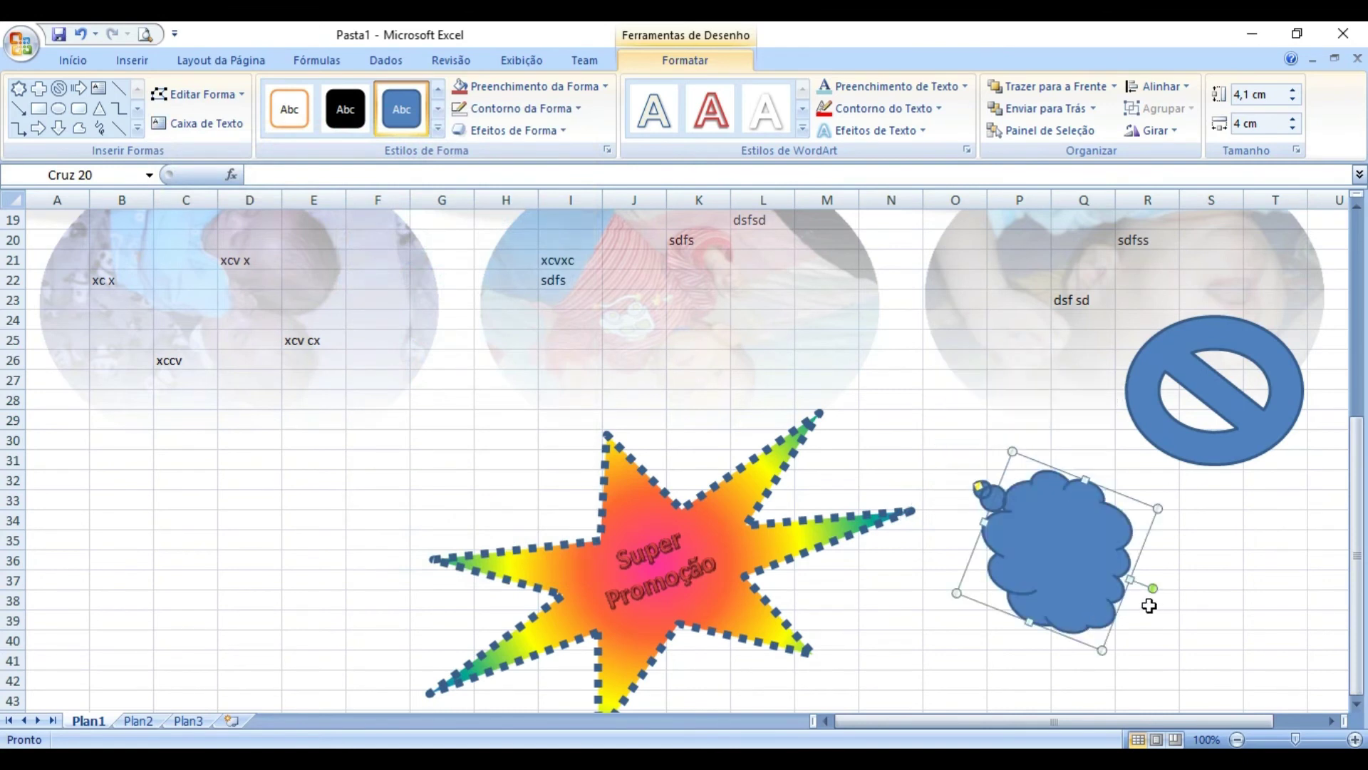
{"action": "left_click_drag", "start_coordinate": [1155, 587], "coordinate": [1094, 456]}
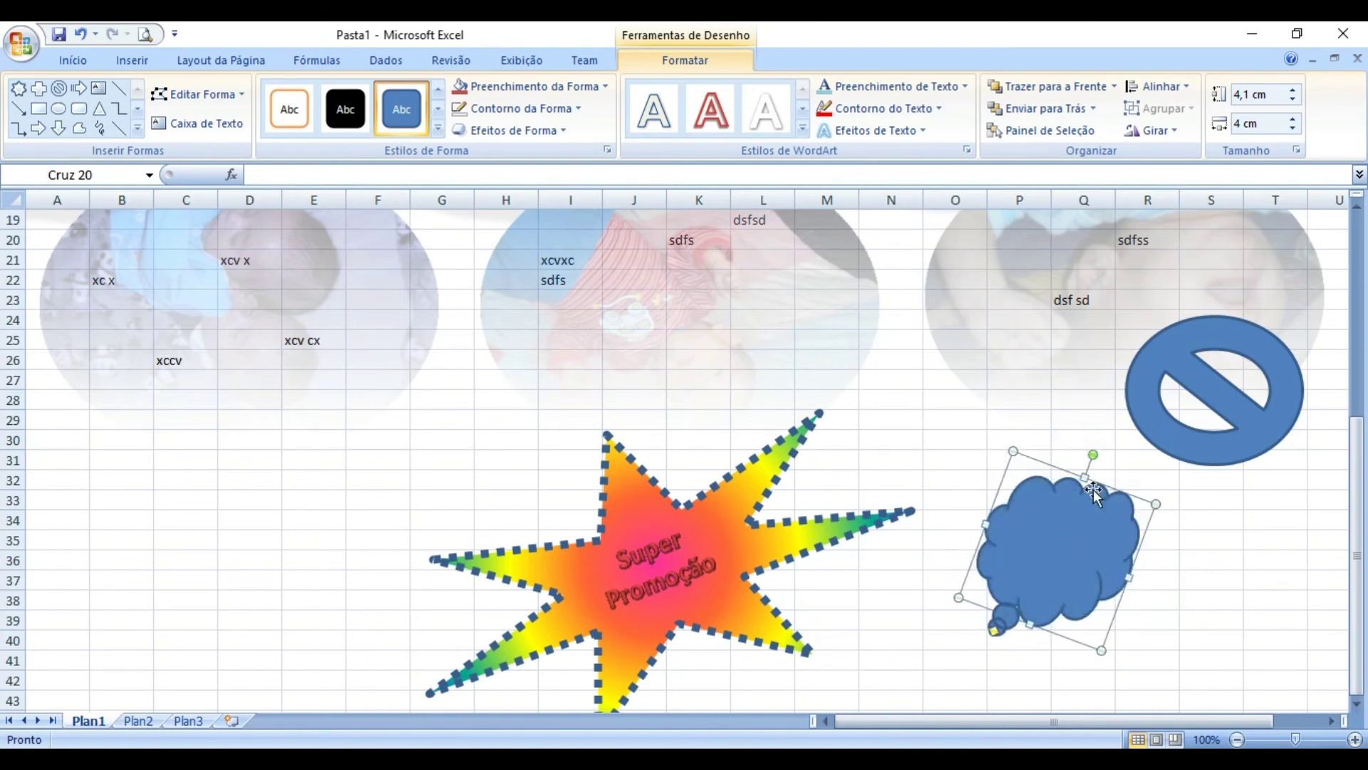
- Move the cloud callout up toward the photos with its bubble tail trailing down-left
{"action": "left_click_drag", "start_coordinate": [1055, 592], "coordinate": [1012, 396]}
{"action": "left_click", "coordinate": [1052, 527]}
{"action": "left_click", "coordinate": [1015, 399]}
{"action": "left_click_drag", "start_coordinate": [946, 431], "coordinate": [902, 507]}
{"action": "left_click_drag", "start_coordinate": [993, 360], "coordinate": [997, 292]}
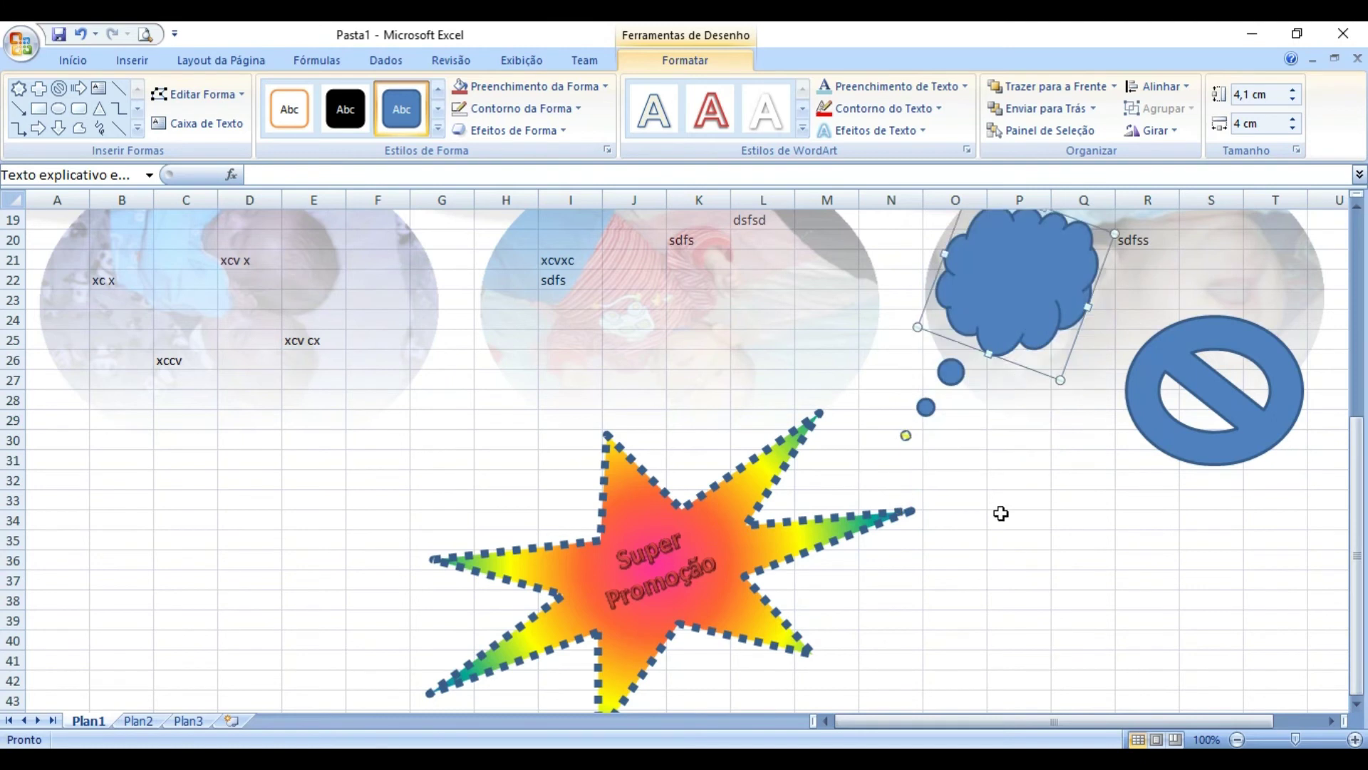
{"action": "left_click", "coordinate": [1006, 561]}
- Draw a Rectangular Callout with its tail pointing down-left toward the star
{"action": "left_click", "coordinate": [131, 61]}
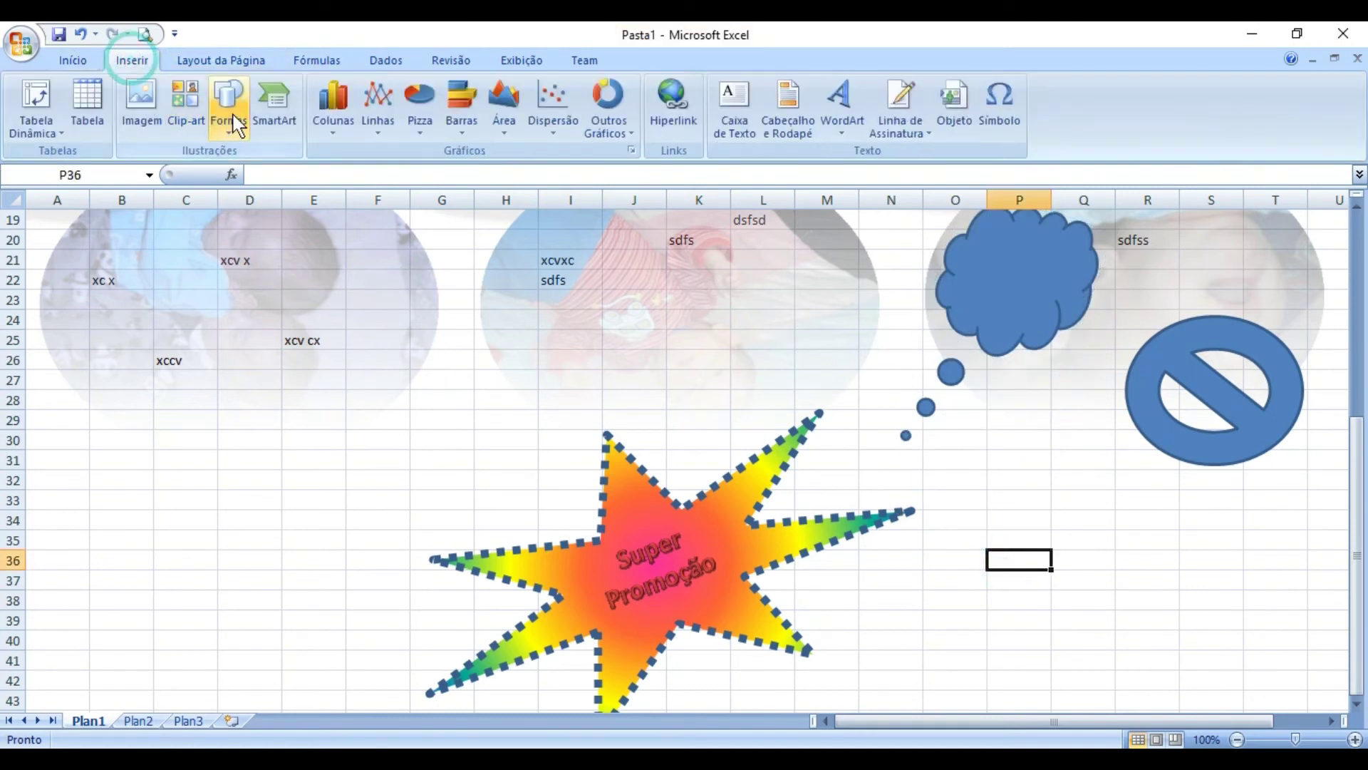
{"action": "left_click", "coordinate": [227, 117]}
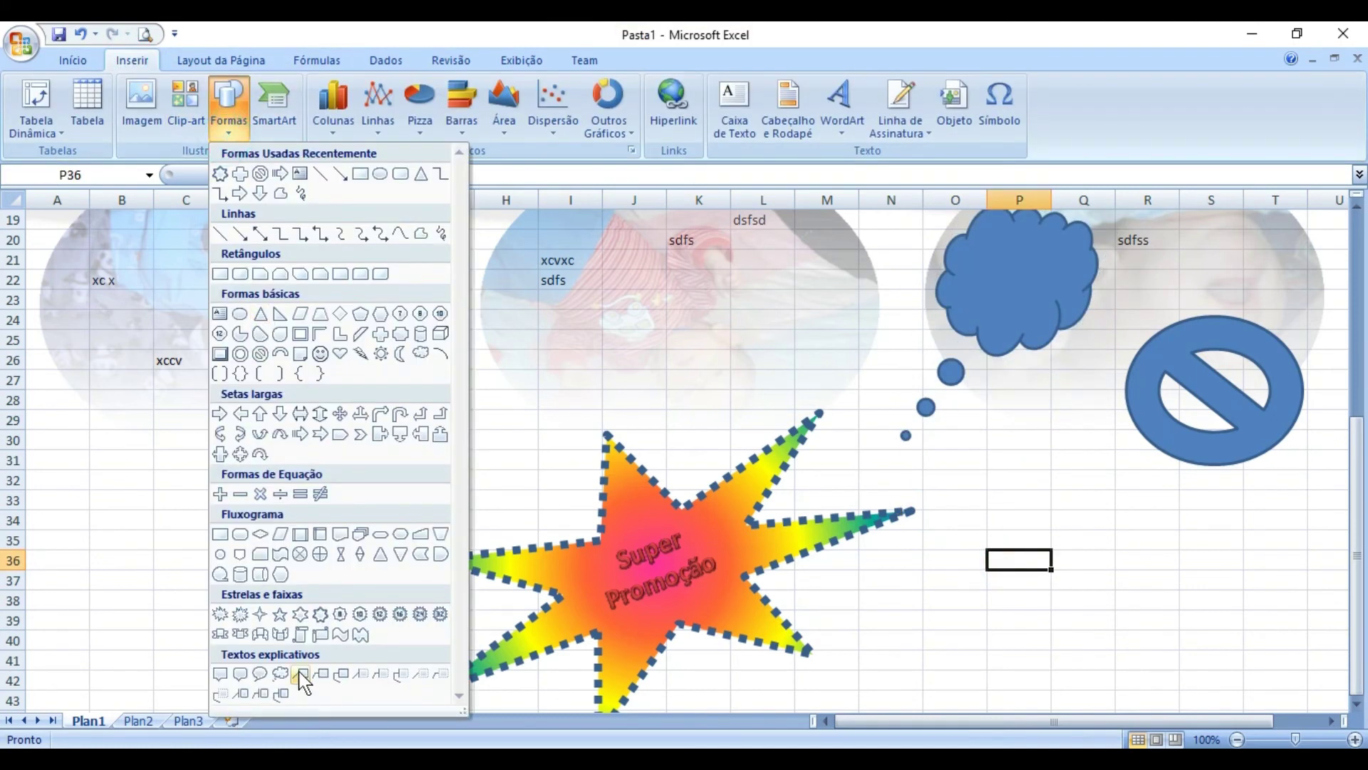
{"action": "left_click", "coordinate": [225, 678]}
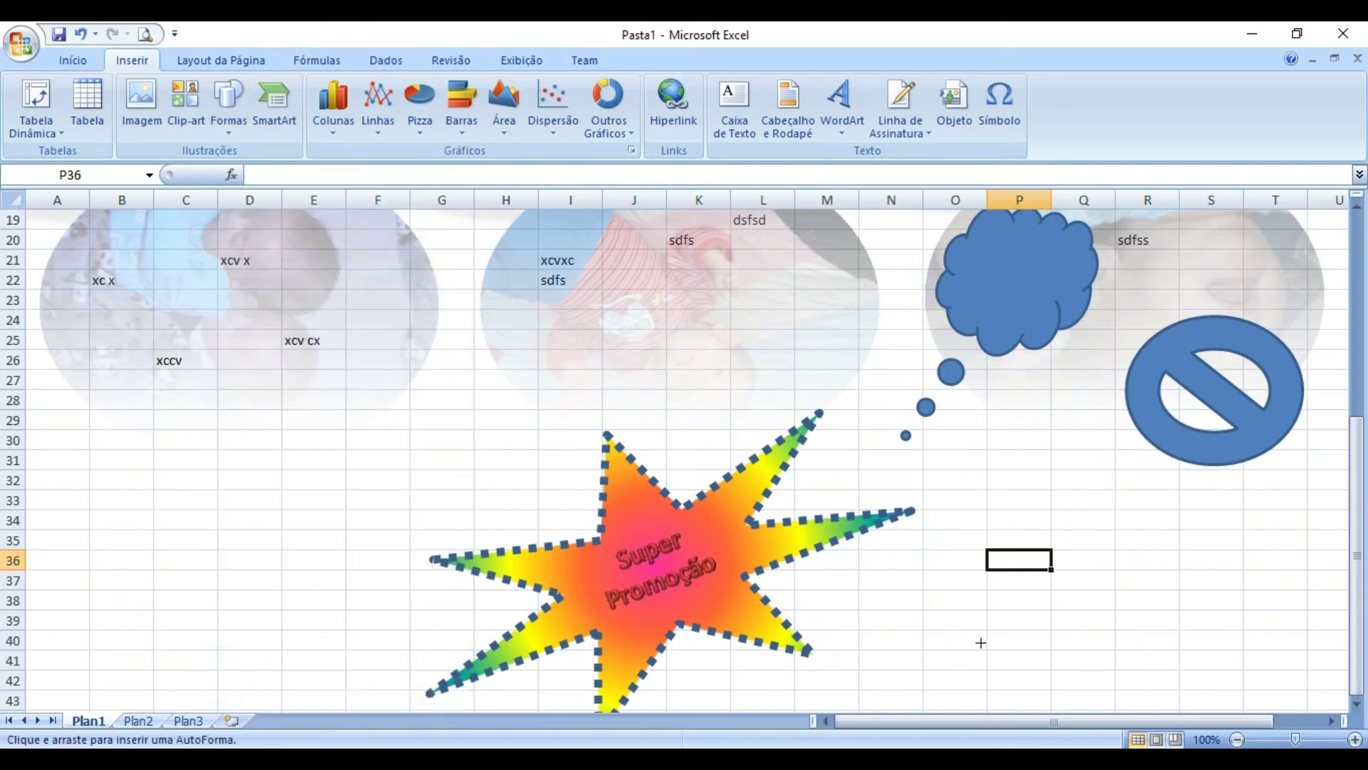
{"action": "left_click_drag", "start_coordinate": [975, 606], "coordinate": [1098, 667]}
{"action": "mouse_move", "coordinate": [1092, 633]}
{"action": "left_mouse_down"}
{"action": "mouse_move", "coordinate": [1072, 644]}
{"action": "mouse_move", "coordinate": [1076, 477]}
{"action": "left_mouse_up"}
{"action": "left_click_drag", "start_coordinate": [1030, 541], "coordinate": [902, 604]}
{"action": "left_click_drag", "start_coordinate": [1058, 448], "coordinate": [710, 293]}
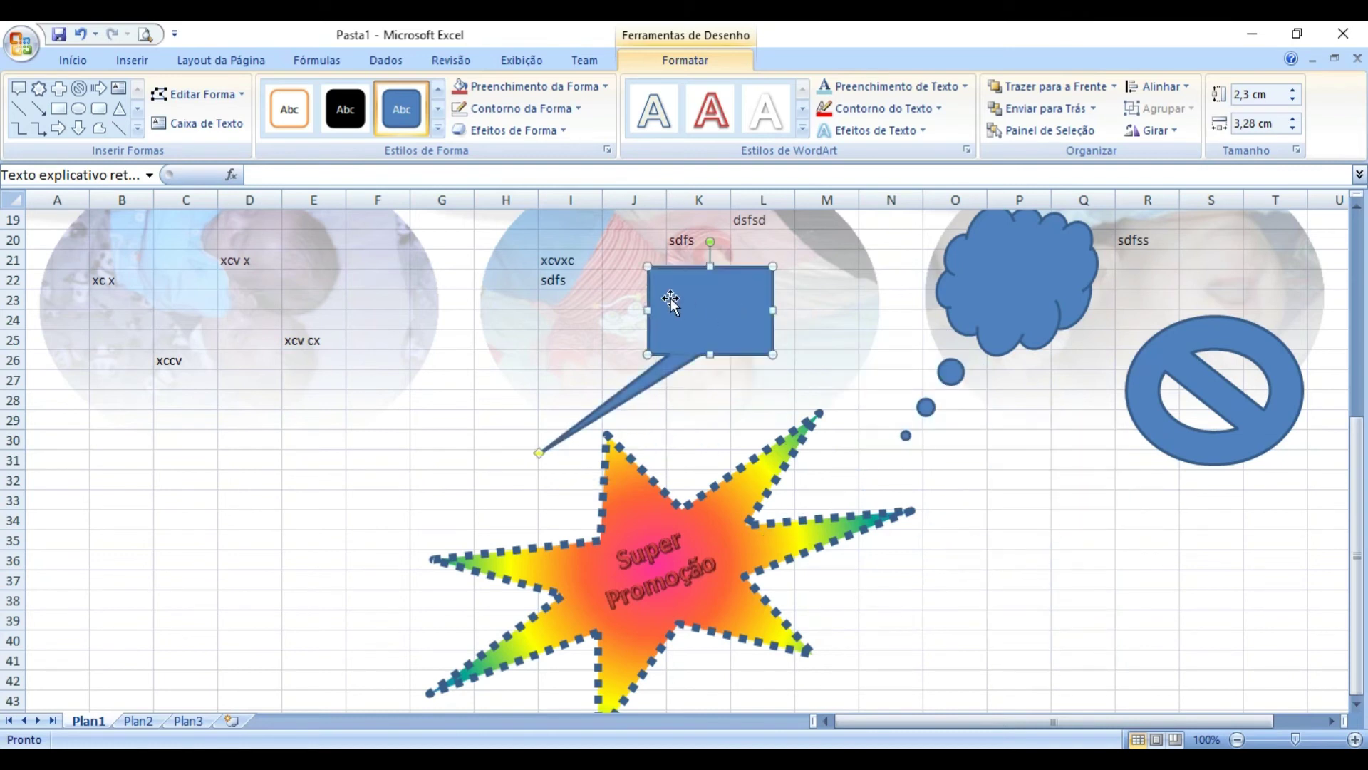
{"action": "left_click", "coordinate": [182, 540]}
- Move the cloud callout up among the photos
{"action": "left_click", "coordinate": [132, 59]}
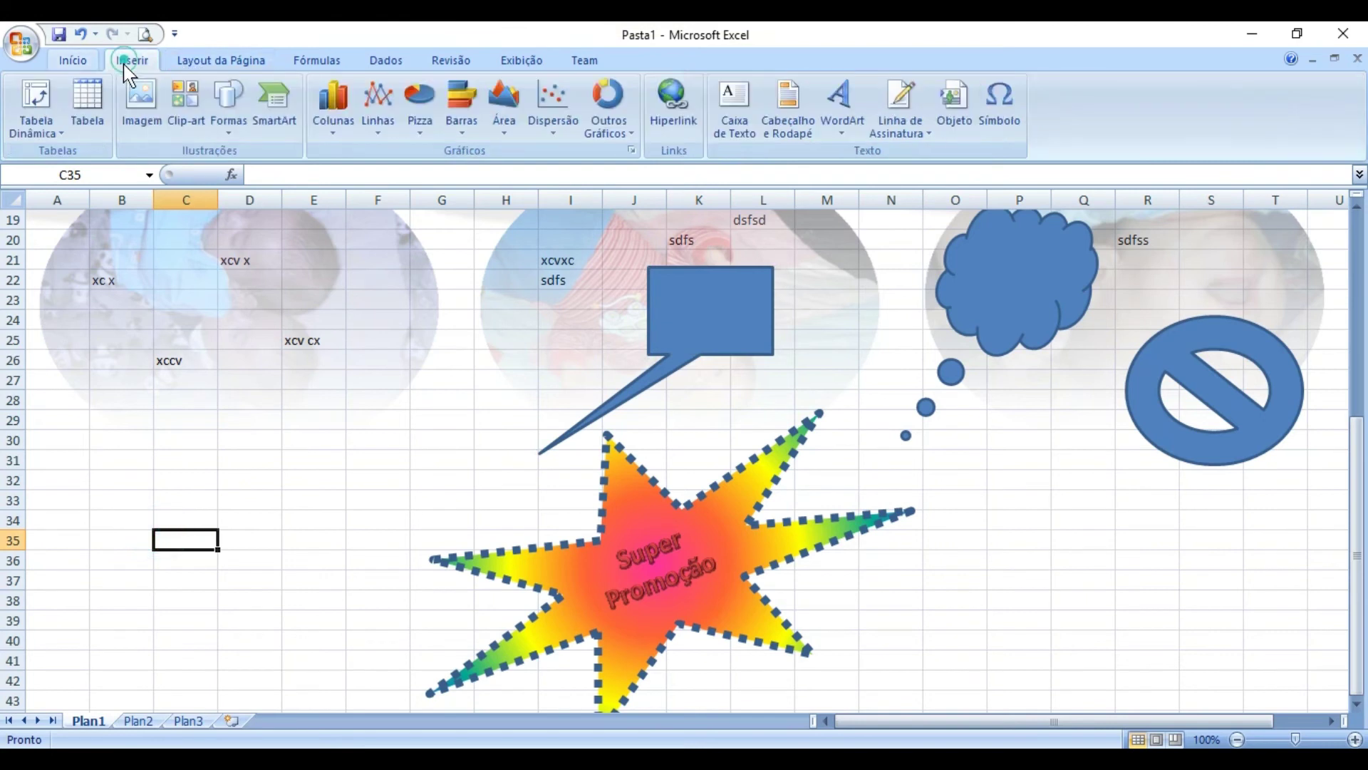
{"action": "left_click", "coordinate": [220, 114]}
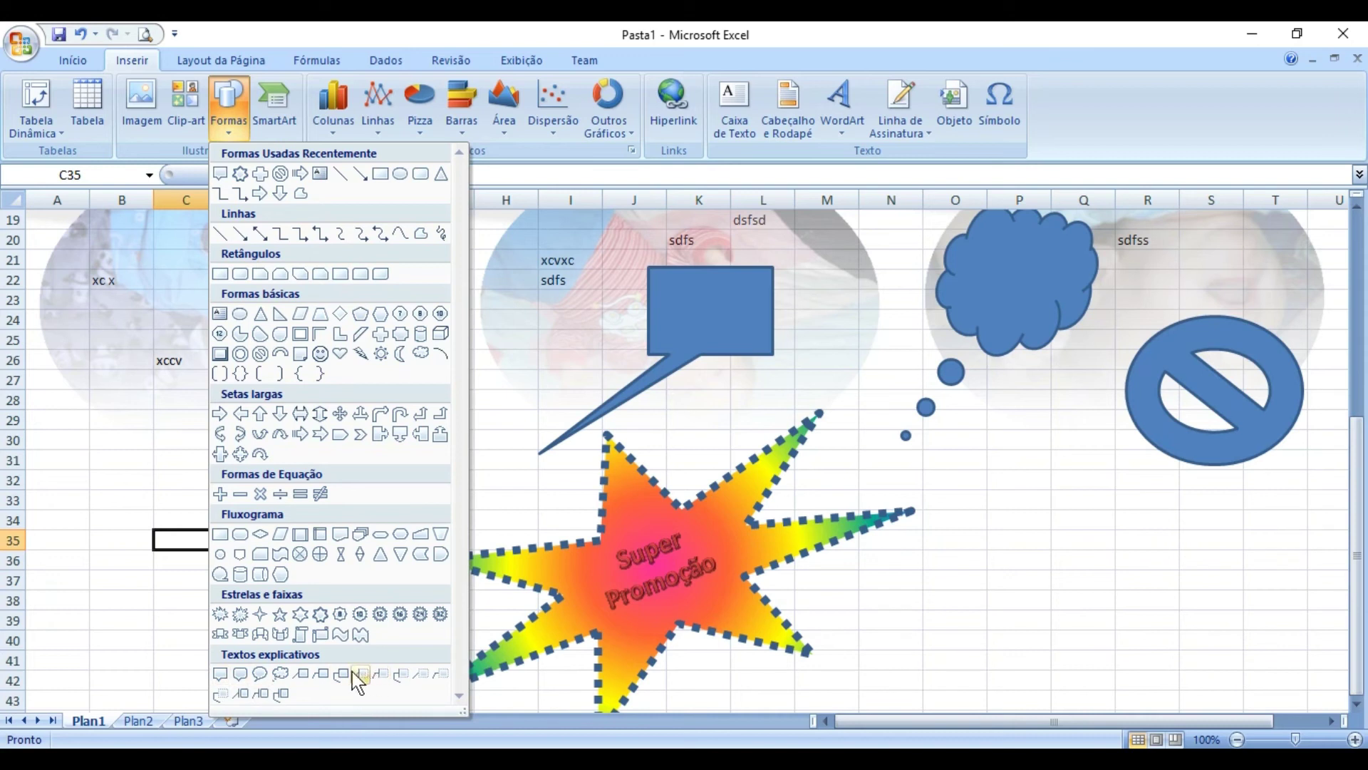
{"action": "left_click", "coordinate": [905, 317]}
{"action": "left_click", "coordinate": [1014, 483]}
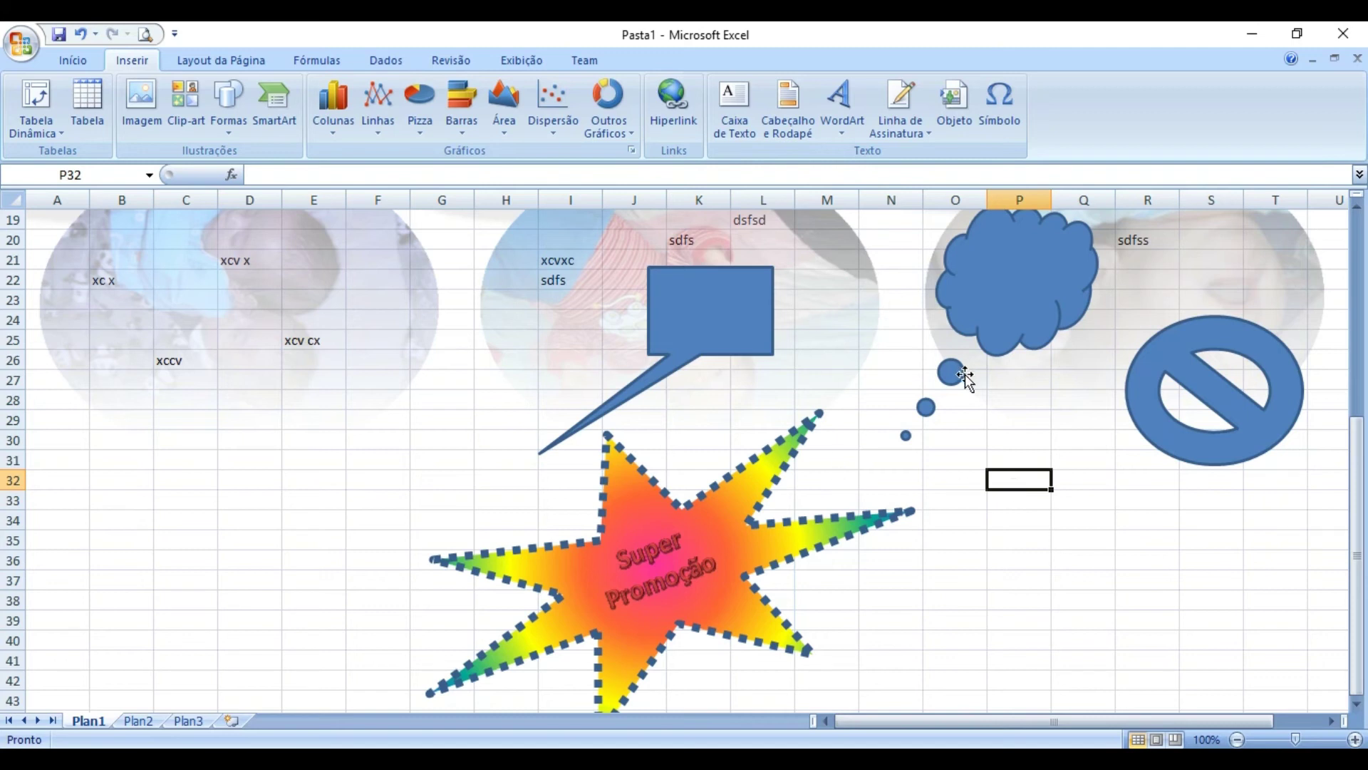
{"action": "scroll", "coordinate": [966, 378], "scroll_direction": "up", "scroll_amount": 5}
{"action": "mouse_move", "coordinate": [1028, 600]}
{"action": "left_mouse_down"}
{"action": "mouse_move", "coordinate": [1145, 458]}
{"action": "mouse_move", "coordinate": [855, 371]}
{"action": "left_mouse_up"}
- Add a comment to cell L19, then delete that comment again
{"action": "left_click", "coordinate": [750, 520]}
{"action": "right_click", "coordinate": [754, 520]}
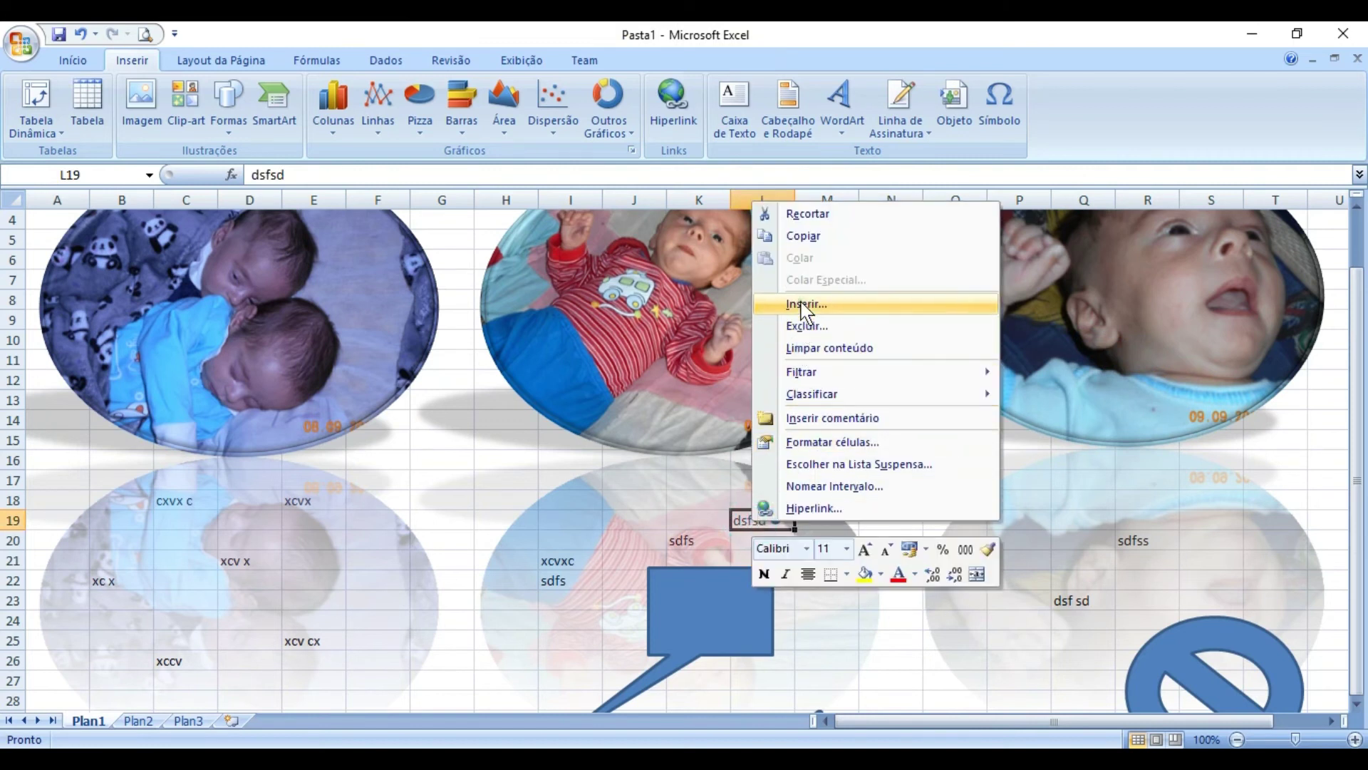
{"action": "left_click", "coordinate": [805, 303]}
{"action": "left_click", "coordinate": [849, 354]}
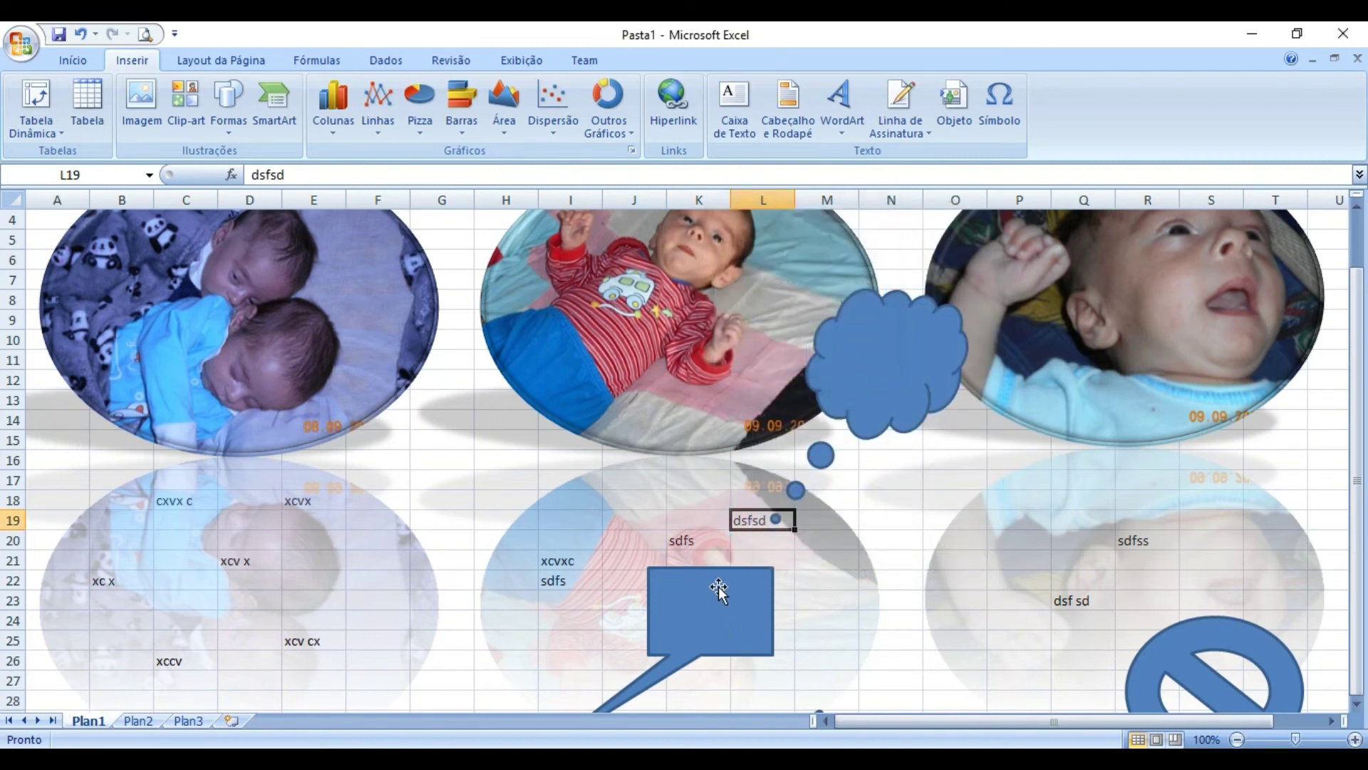
{"action": "right_click", "coordinate": [753, 526]}
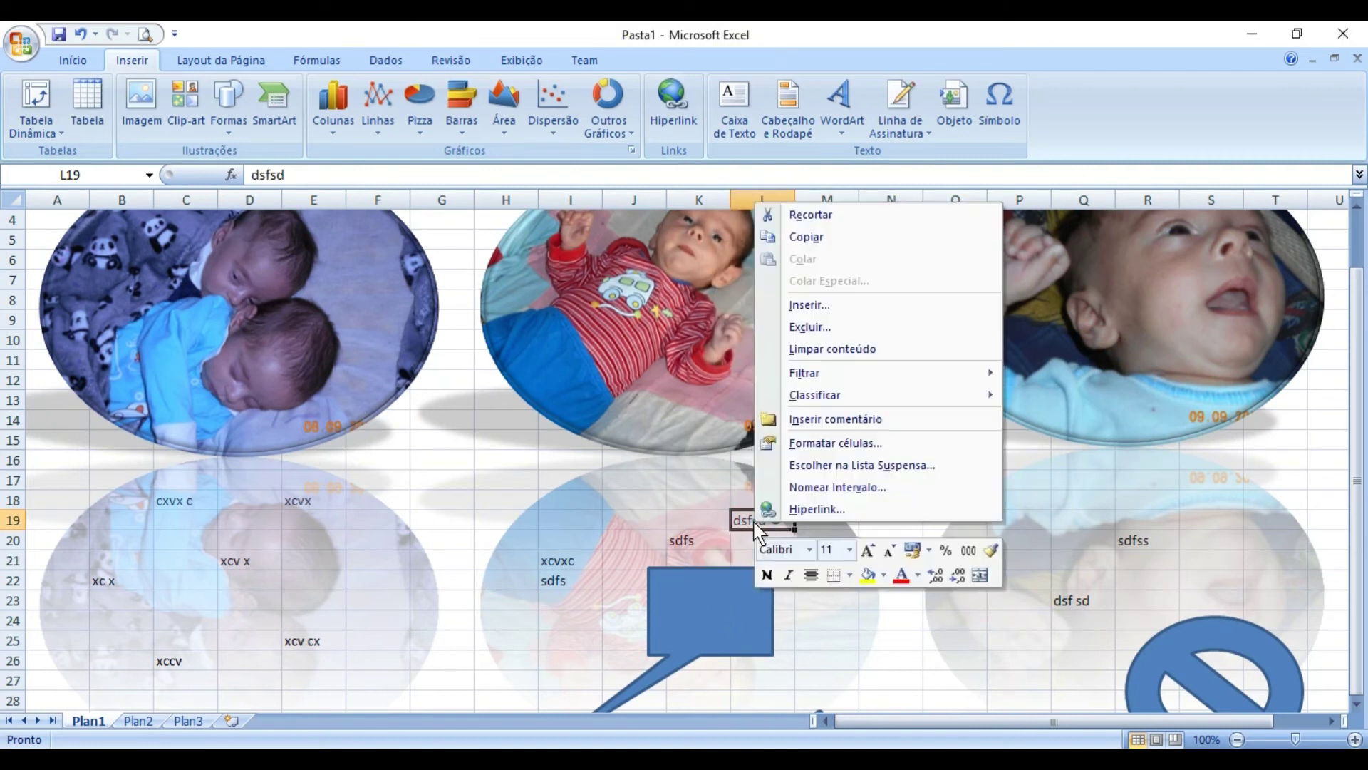
{"action": "left_click", "coordinate": [830, 418]}
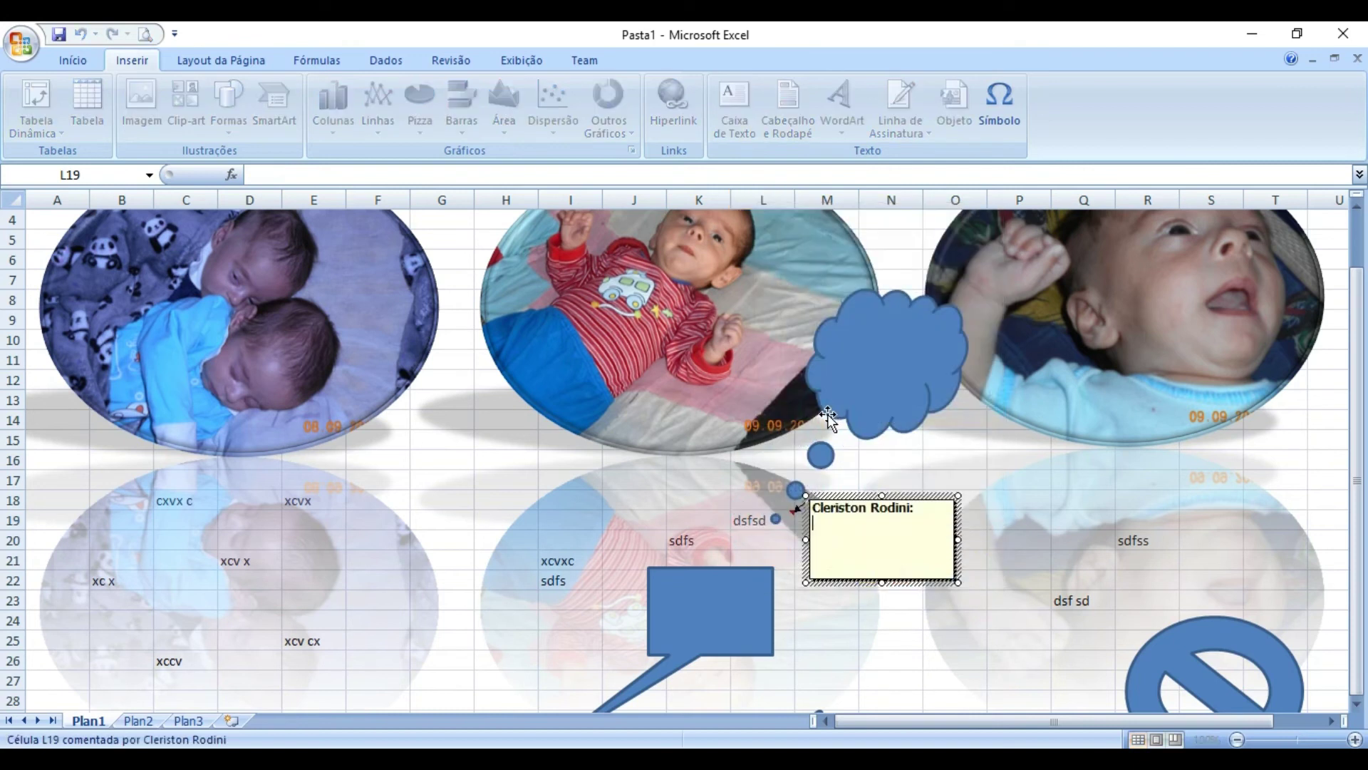
{"action": "left_click", "coordinate": [937, 583]}
{"action": "left_click", "coordinate": [742, 521]}
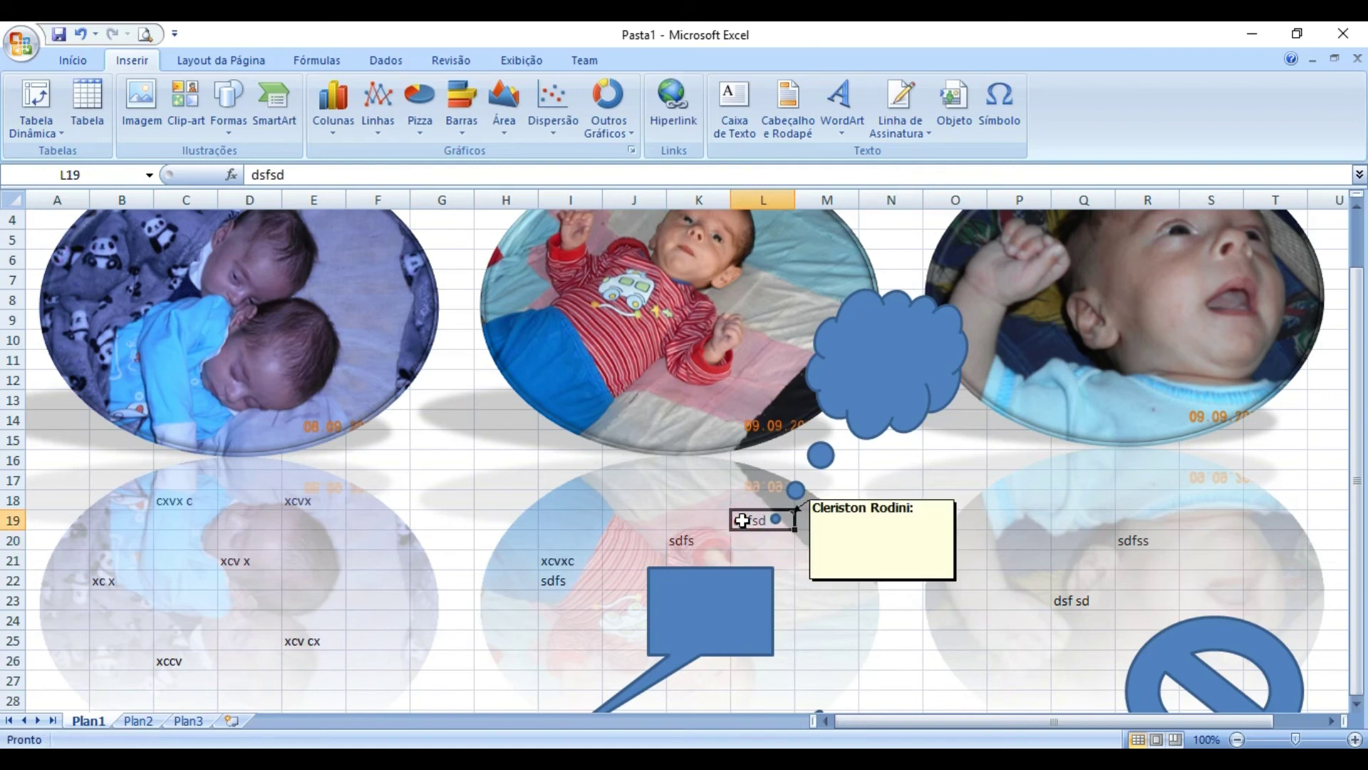
{"action": "right_click", "coordinate": [742, 521]}
{"action": "left_click", "coordinate": [827, 418]}
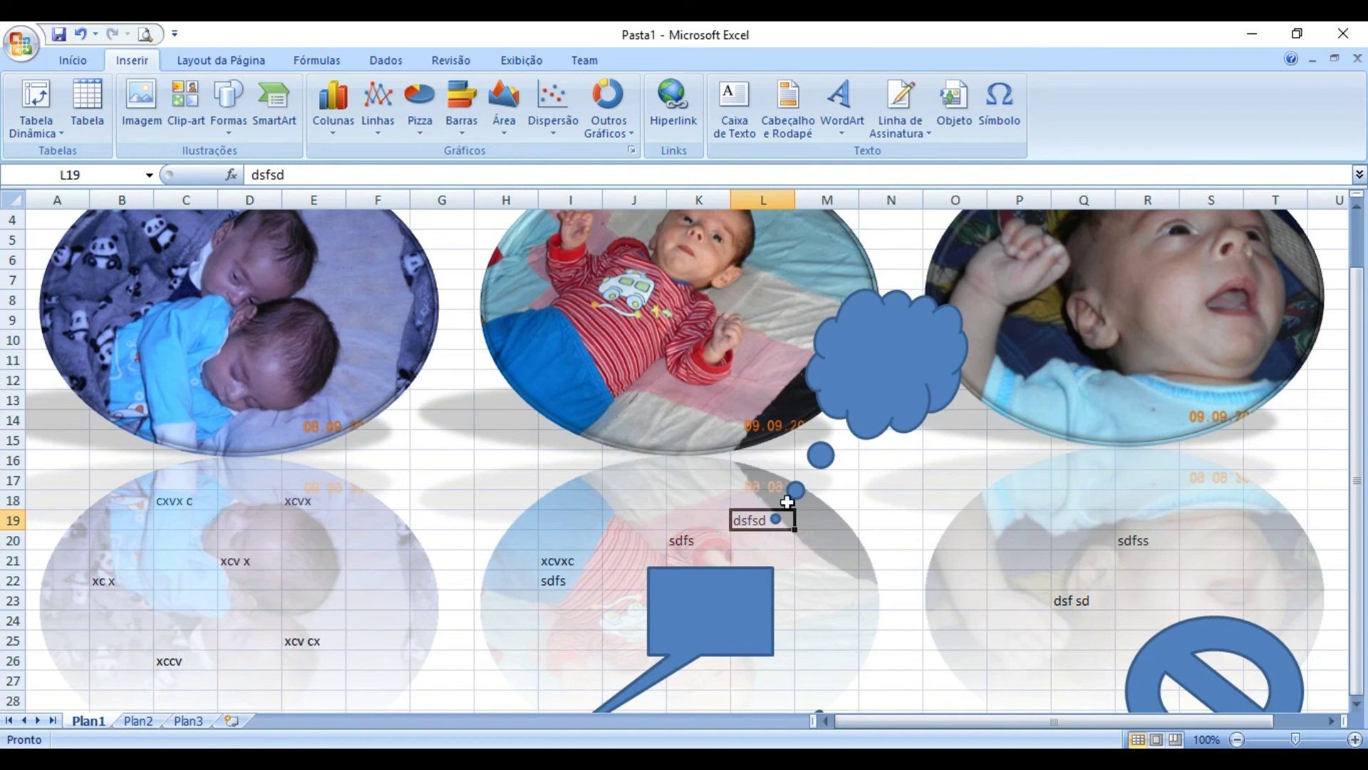
- Nudge the cloud callout right so its tail ends at the 'dsfsd' cell L19
{"action": "left_click", "coordinate": [776, 516]}
{"action": "left_click_drag", "start_coordinate": [835, 411], "coordinate": [852, 413]}
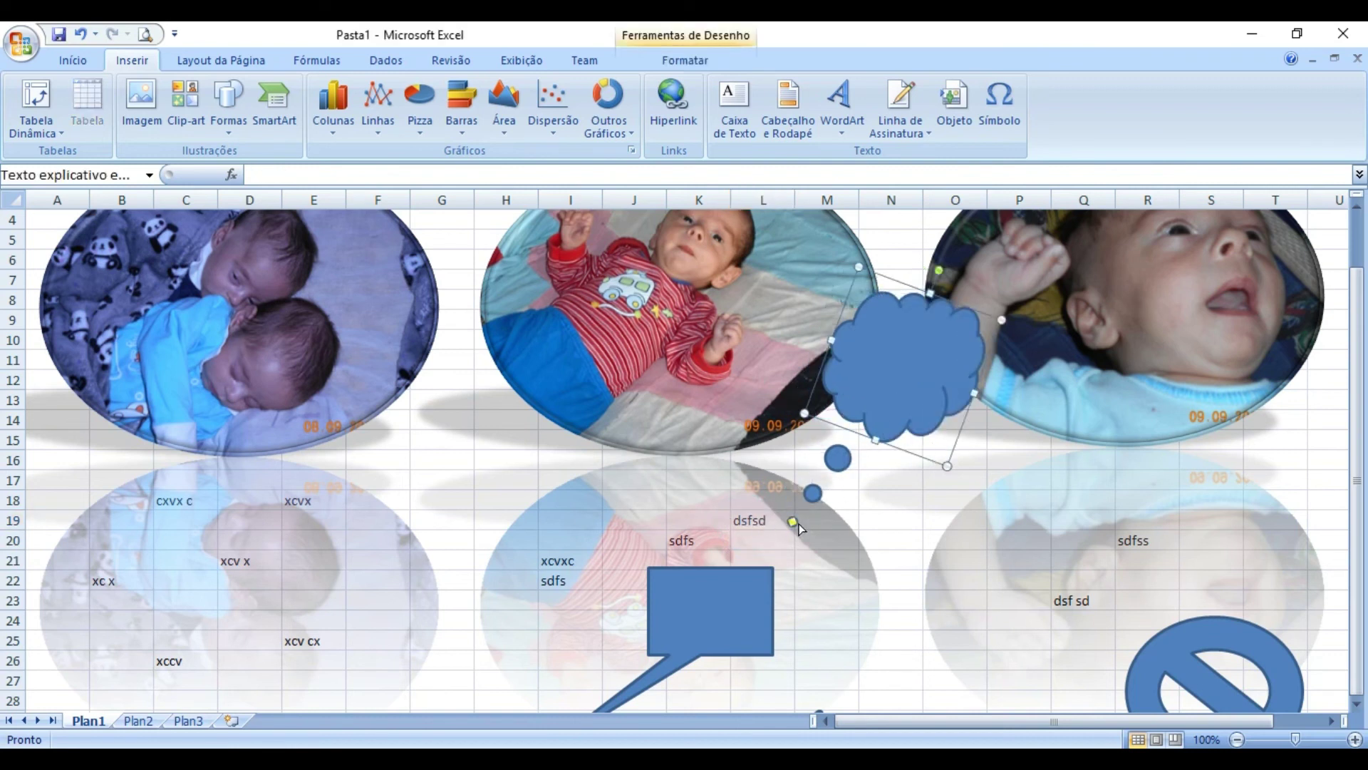
{"action": "left_click", "coordinate": [959, 503]}
{"action": "left_click", "coordinate": [953, 399]}
{"action": "scroll", "coordinate": [951, 405], "scroll_direction": "up", "scroll_amount": 1}
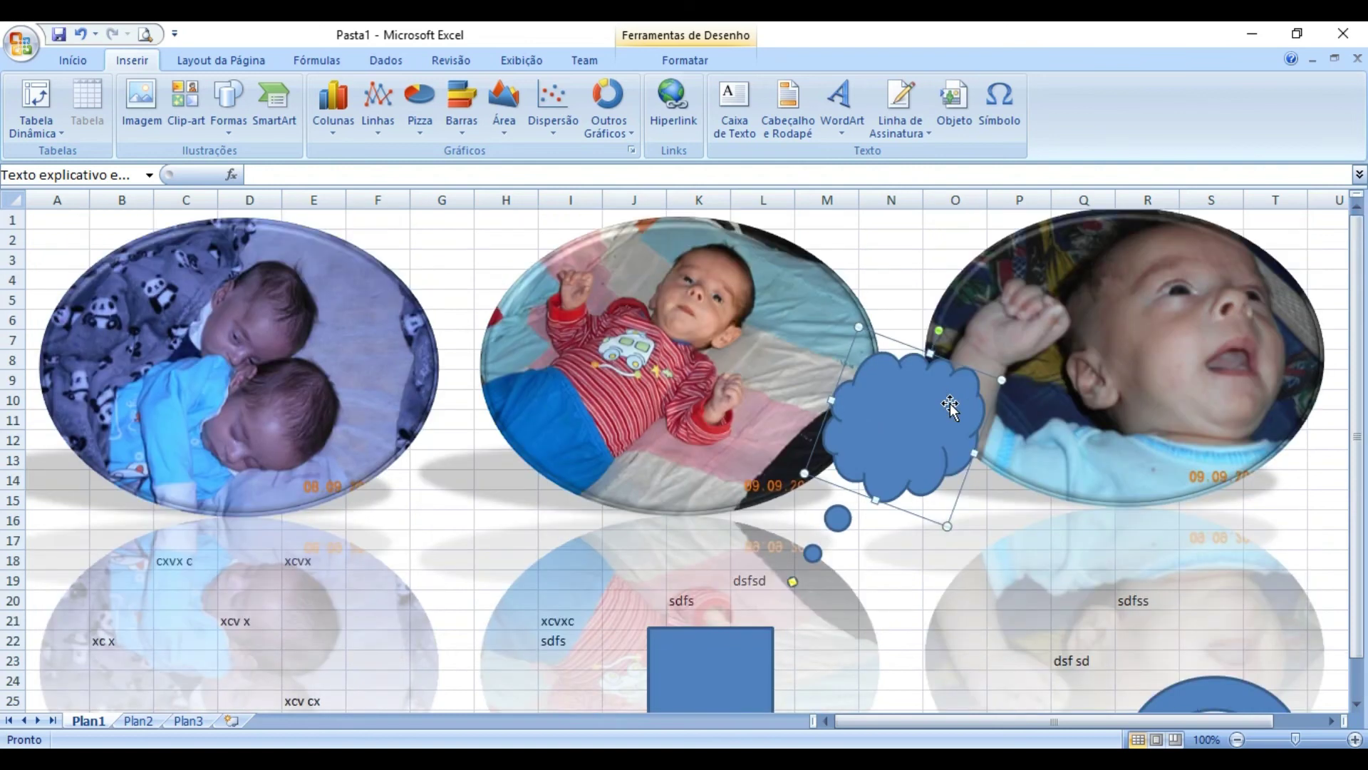